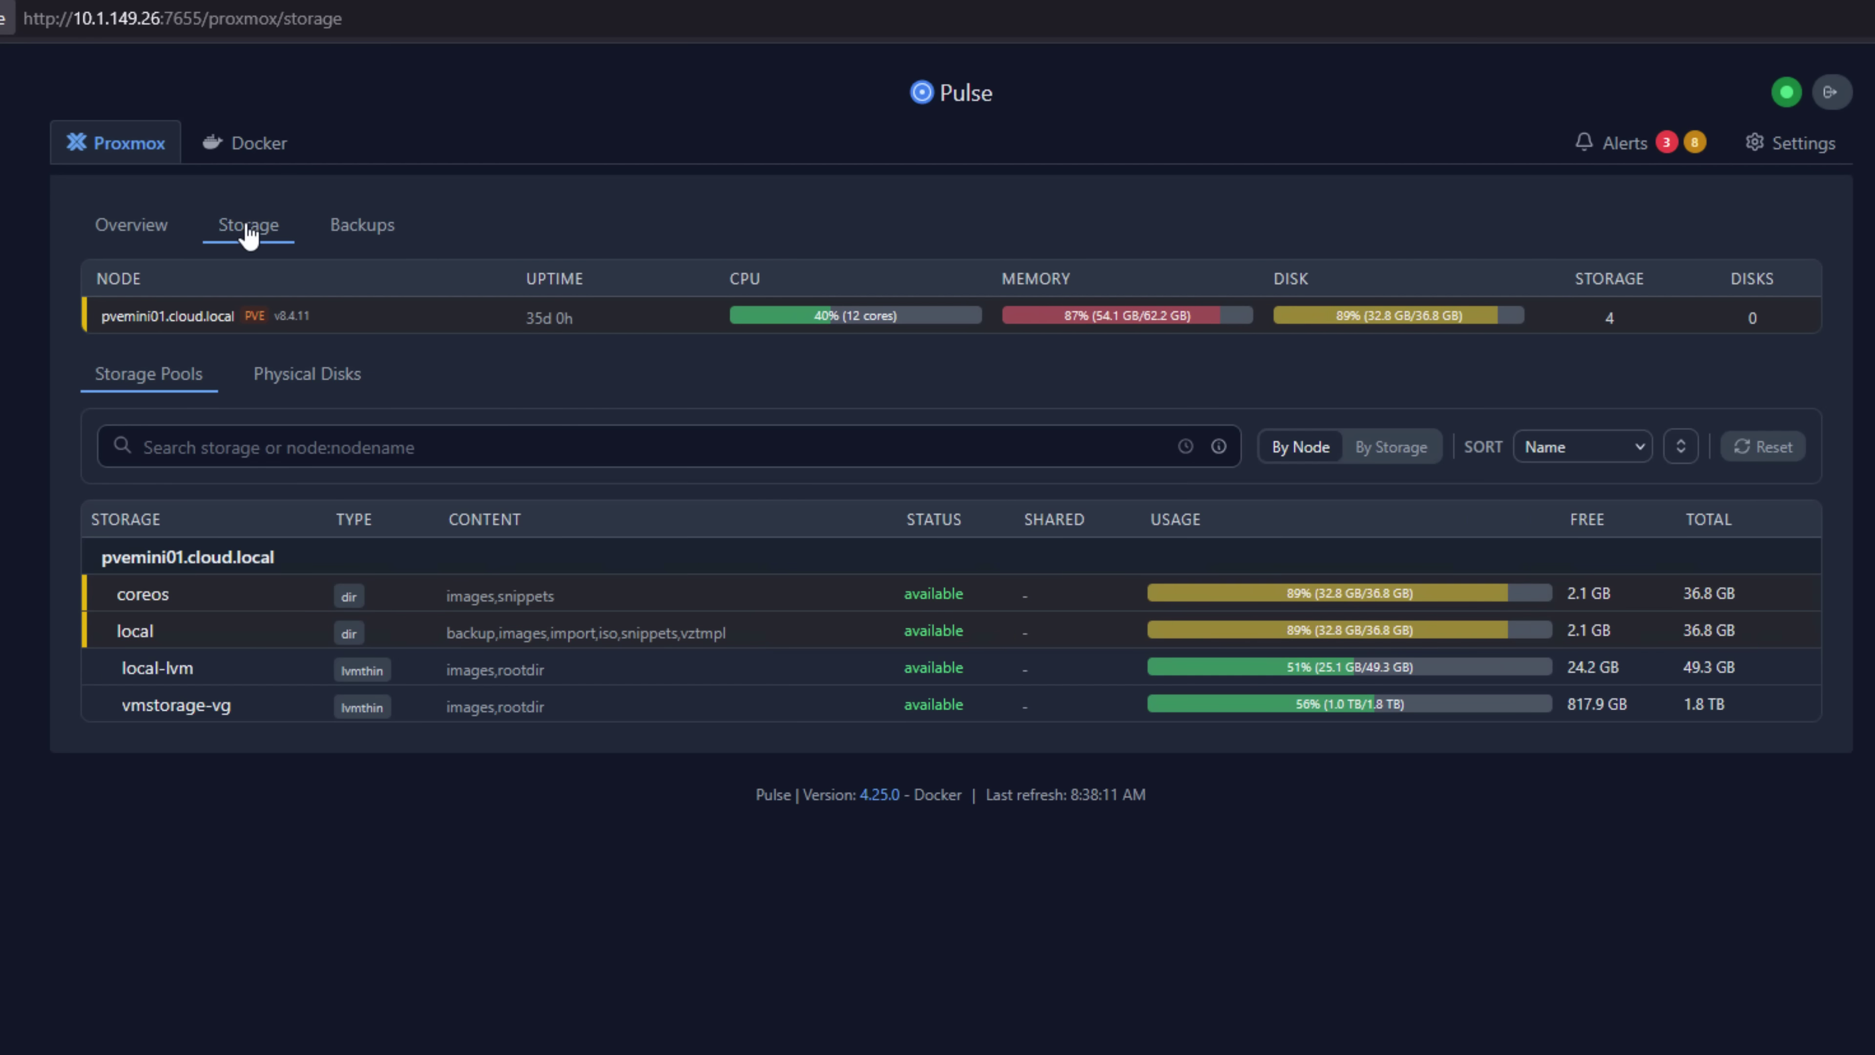
Pass through Backups to the Docker view, filter to host cldockertest2 and scroll its summary.
click(357, 233)
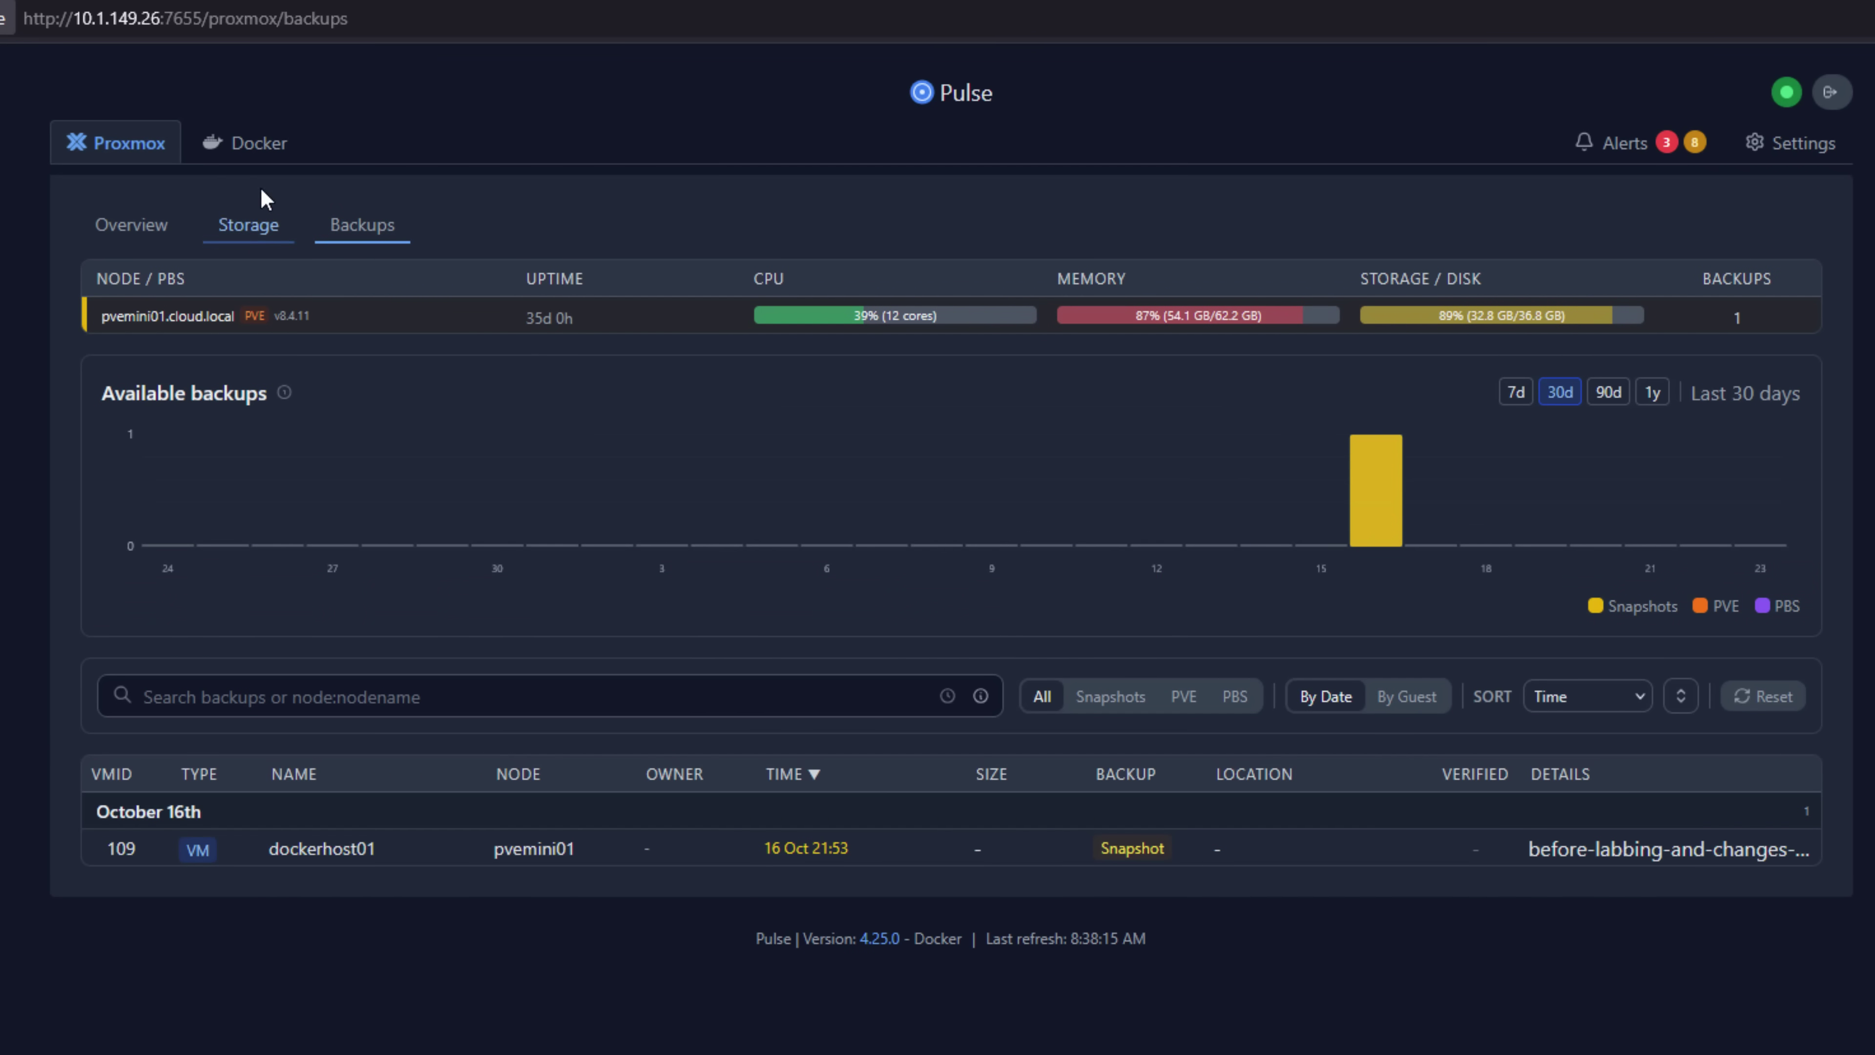
click(253, 155)
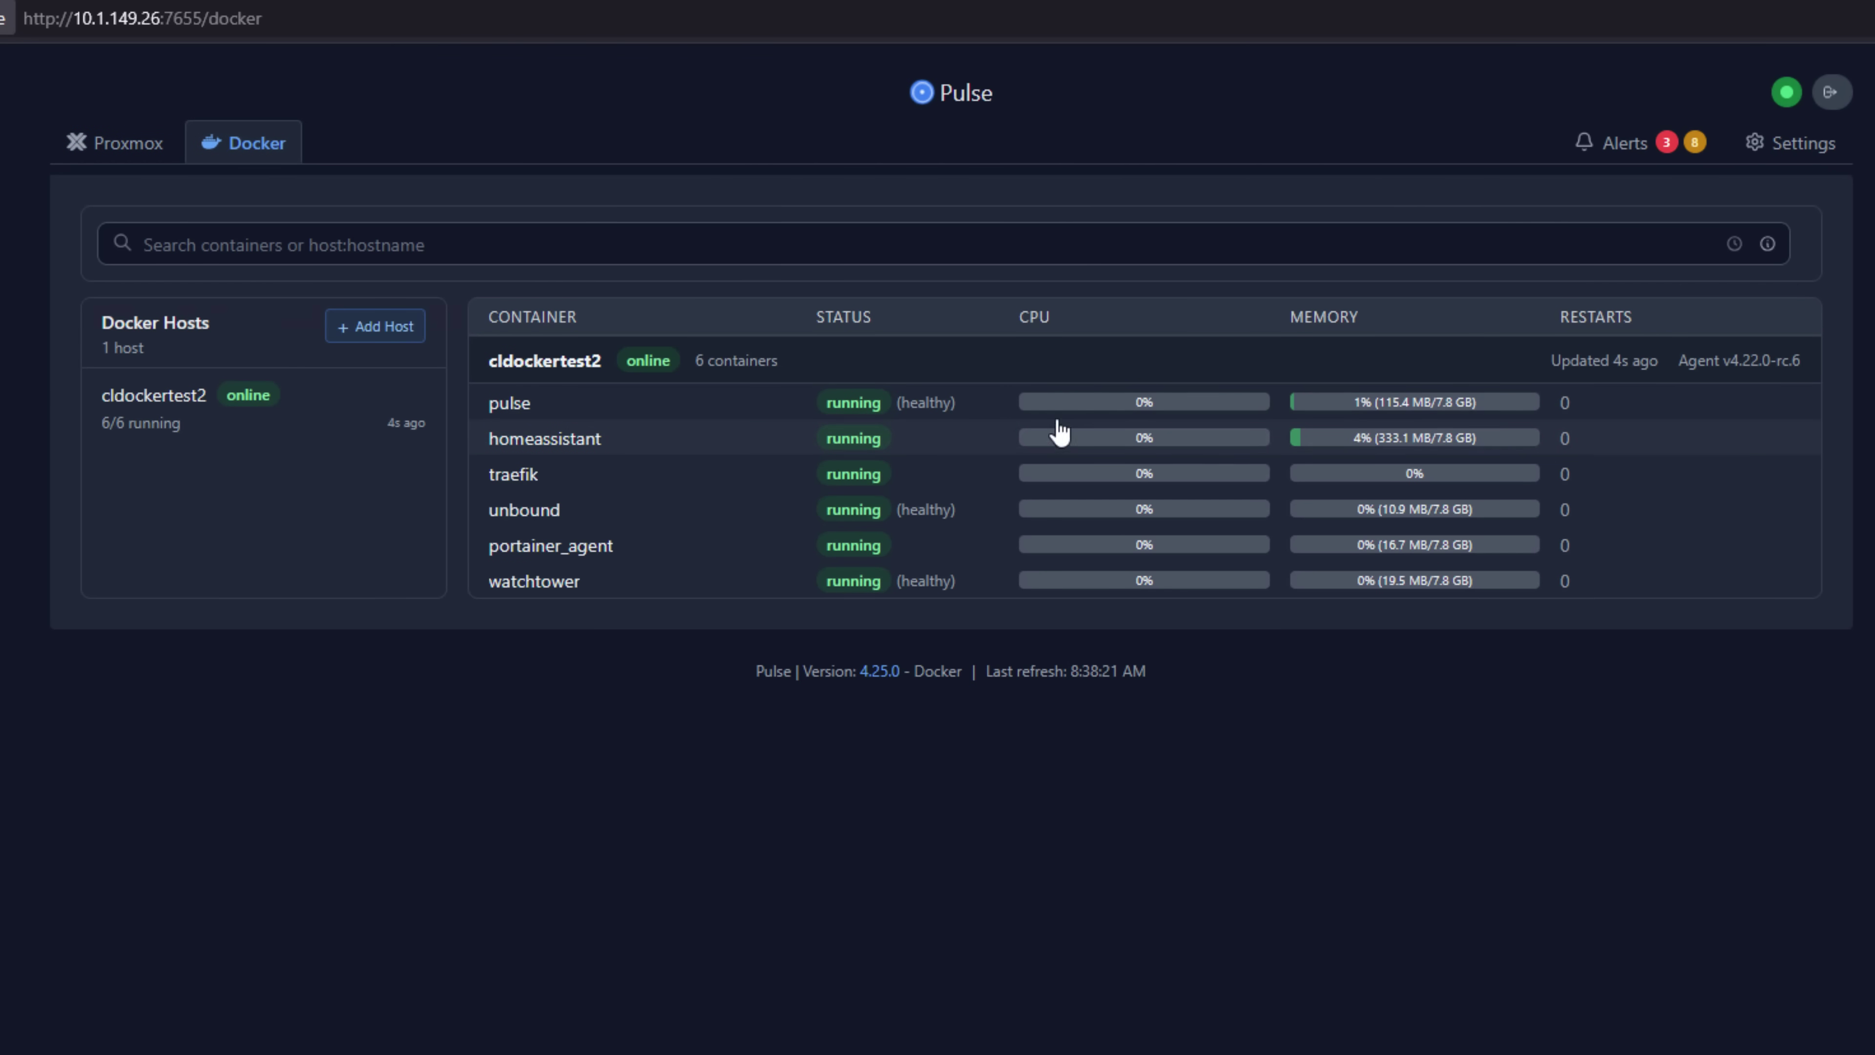
click(169, 406)
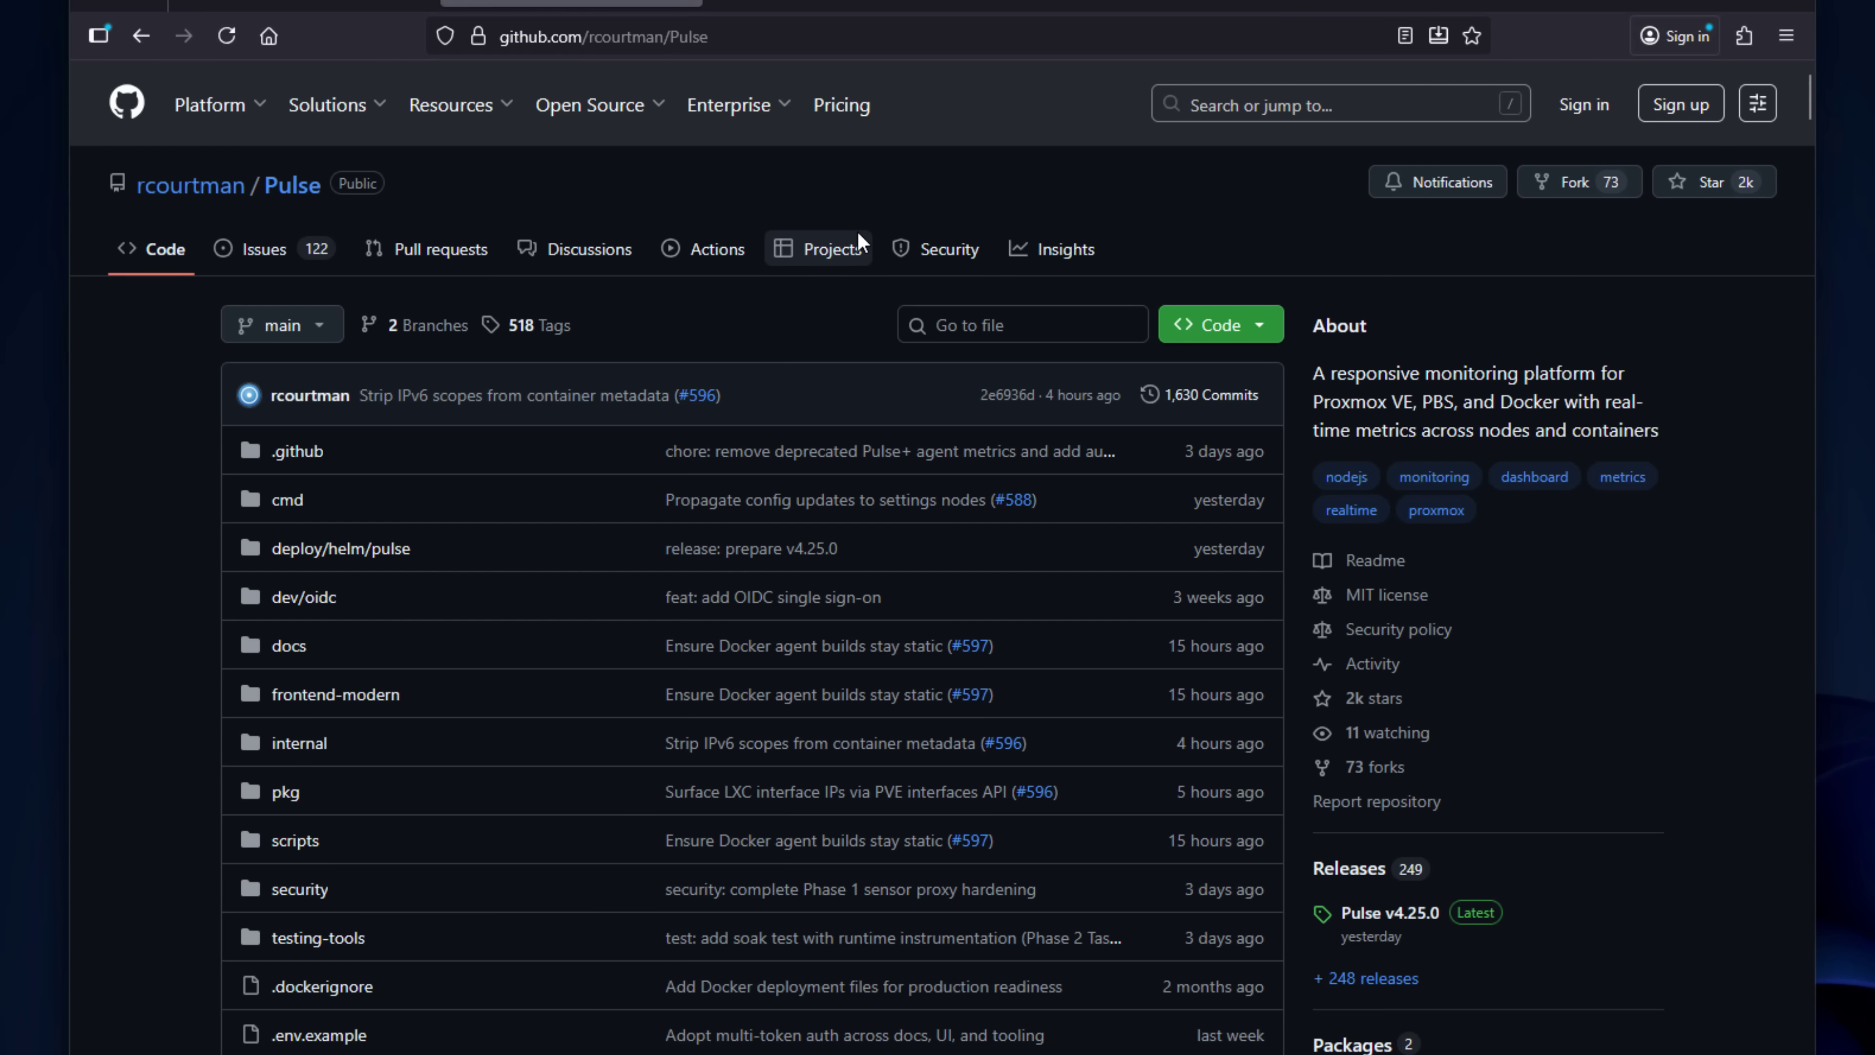
scroll(858, 236, down, 2)
scroll(858, 234, down, 8)
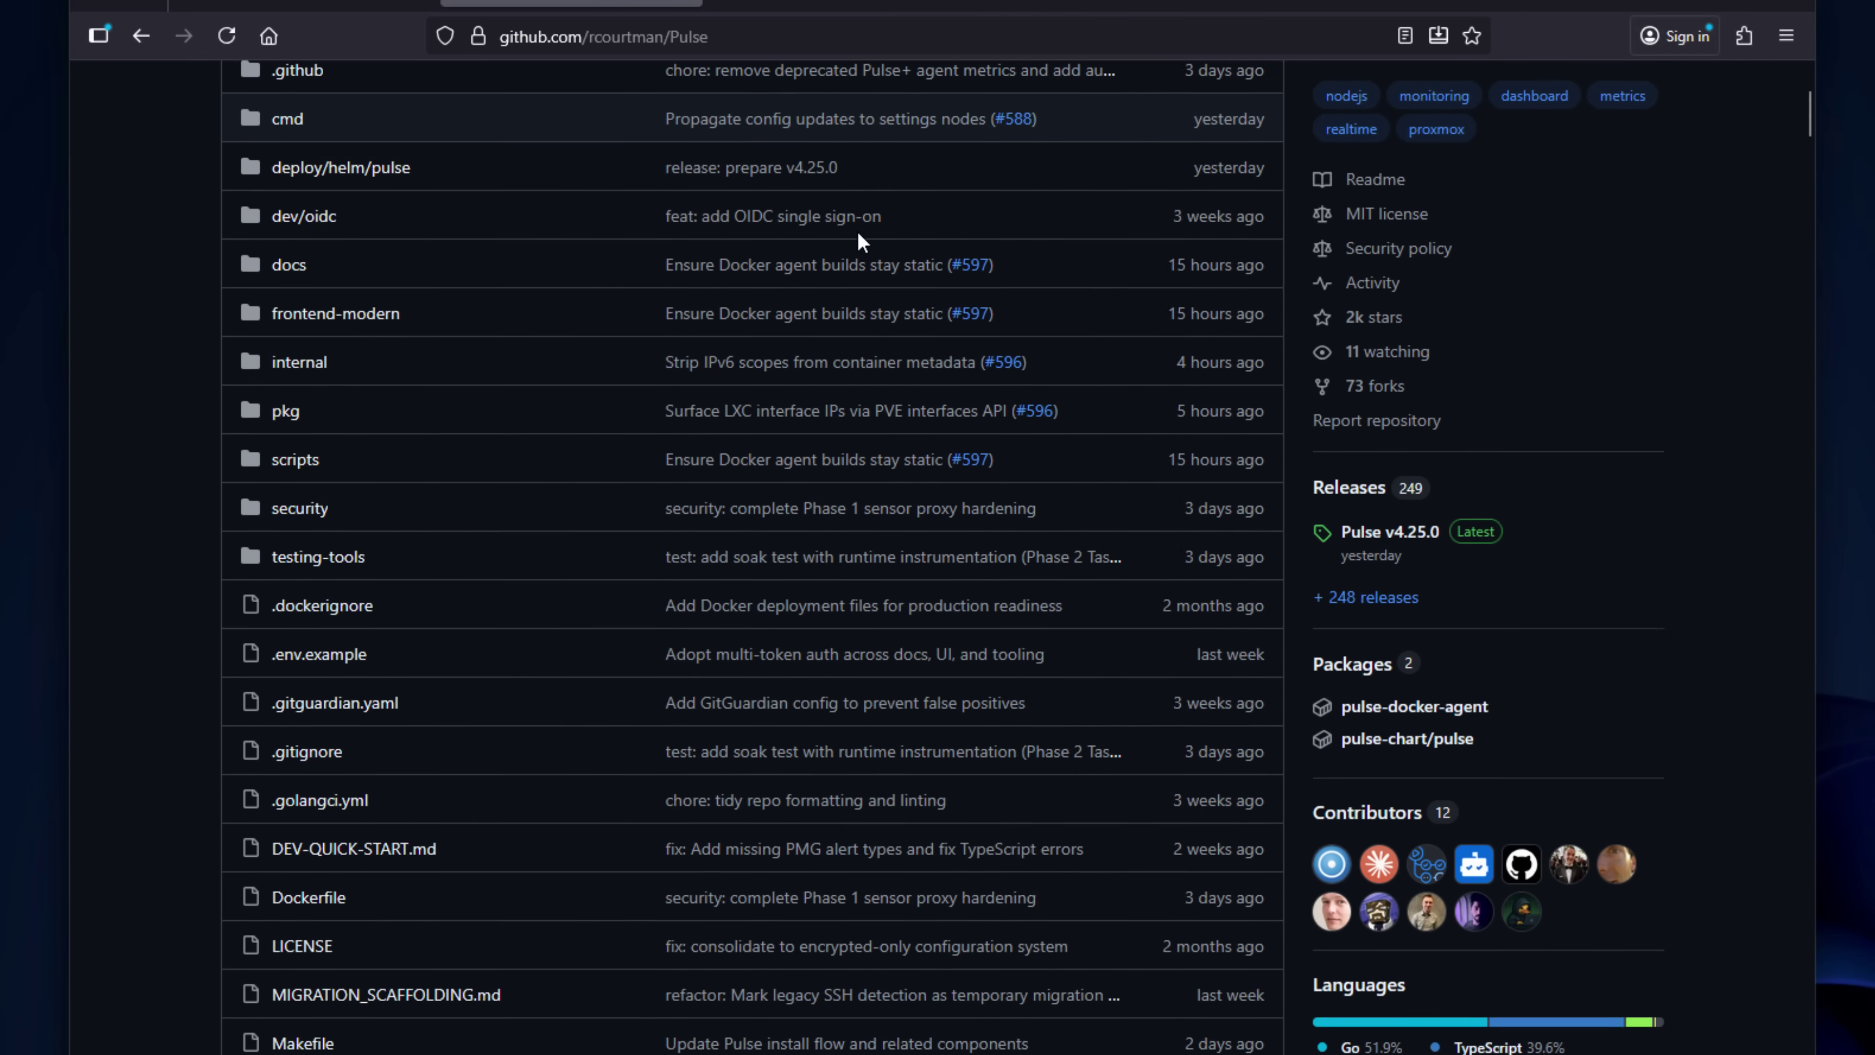
scroll(858, 236, down, 6)
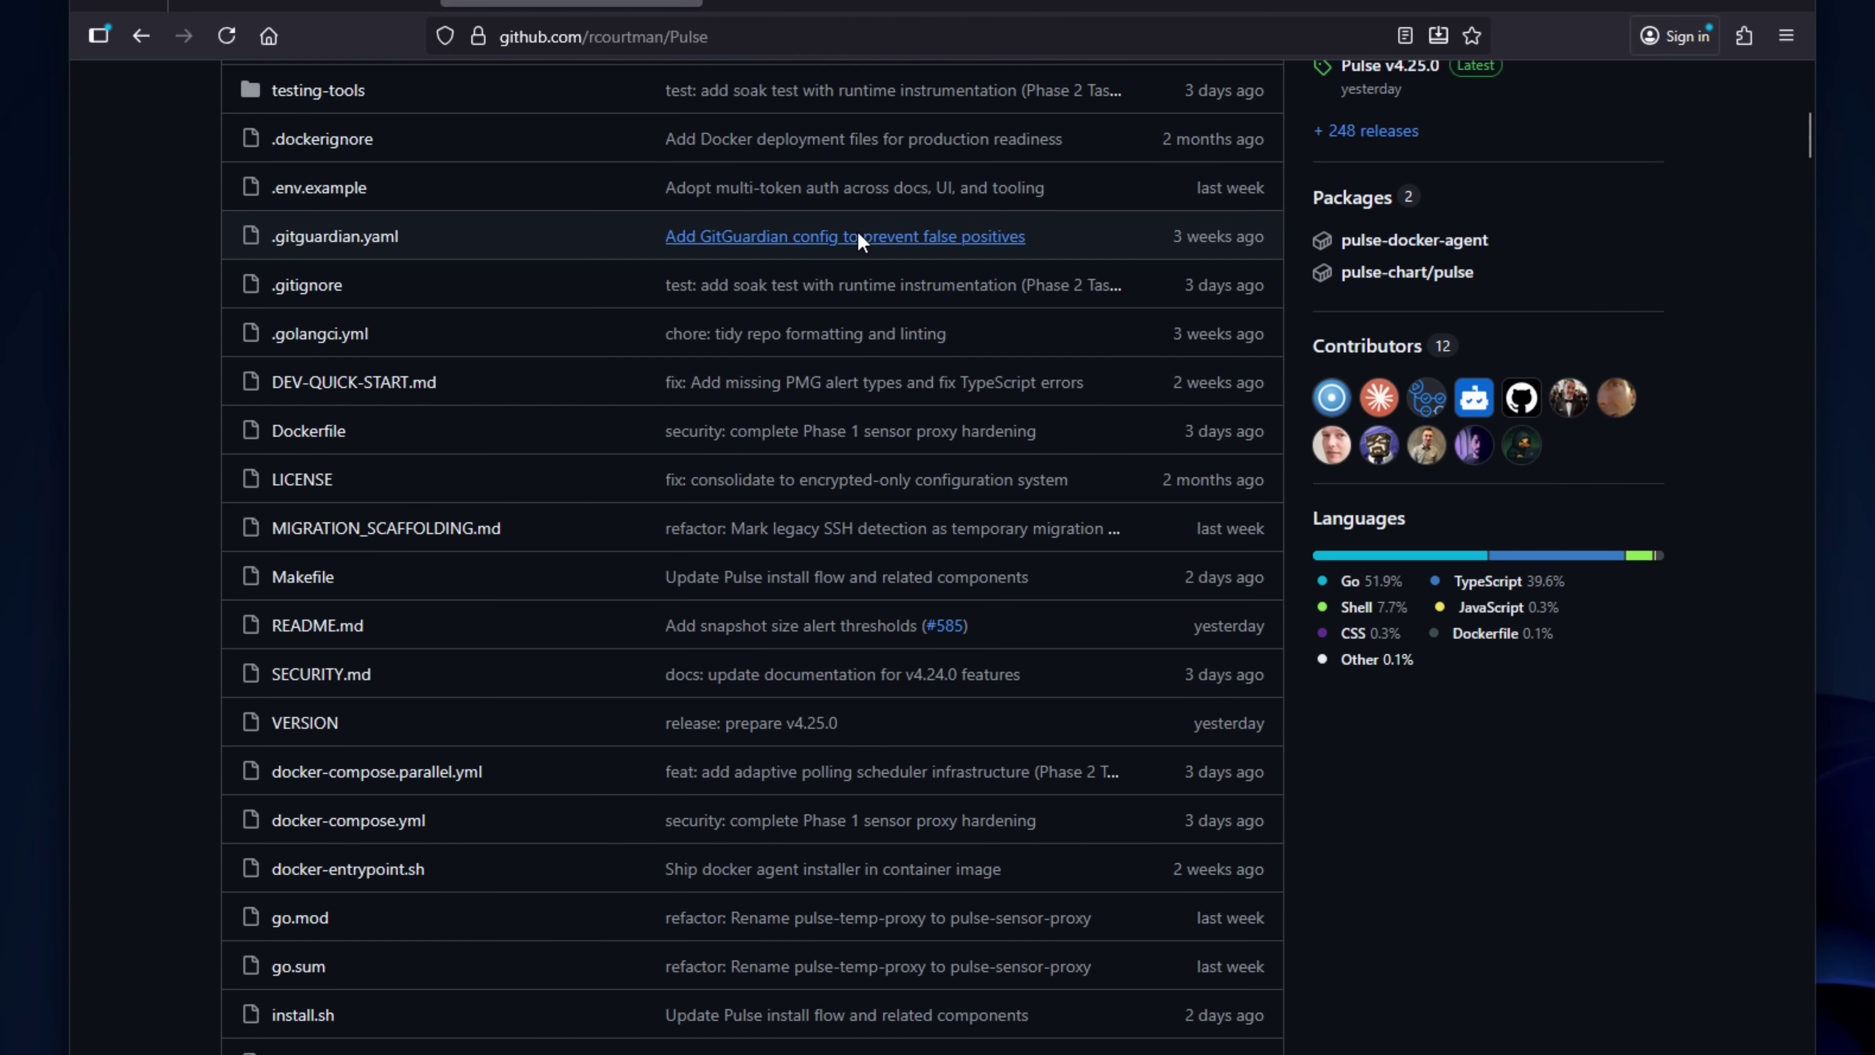
scroll(858, 236, down, 6)
scroll(858, 237, down, 8)
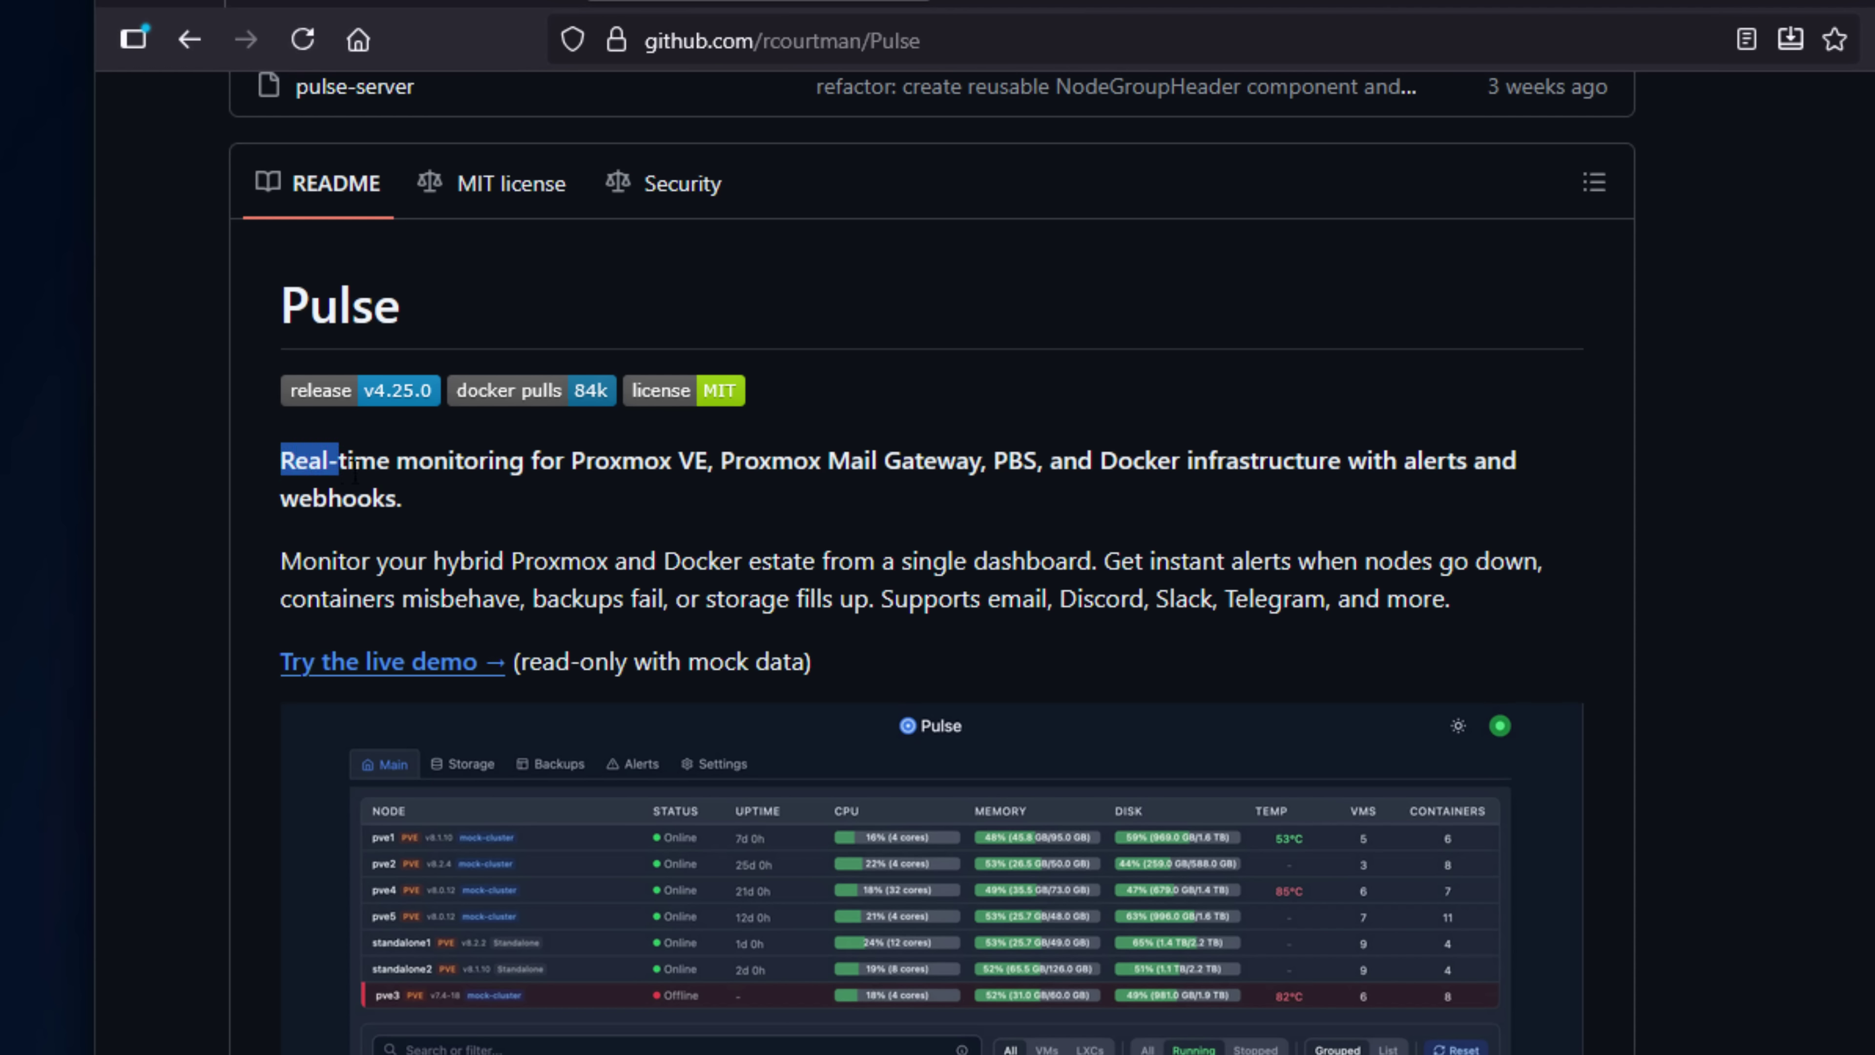
Highlight the README's opening tagline, then clear the highlight.
drag(355, 473, 560, 474)
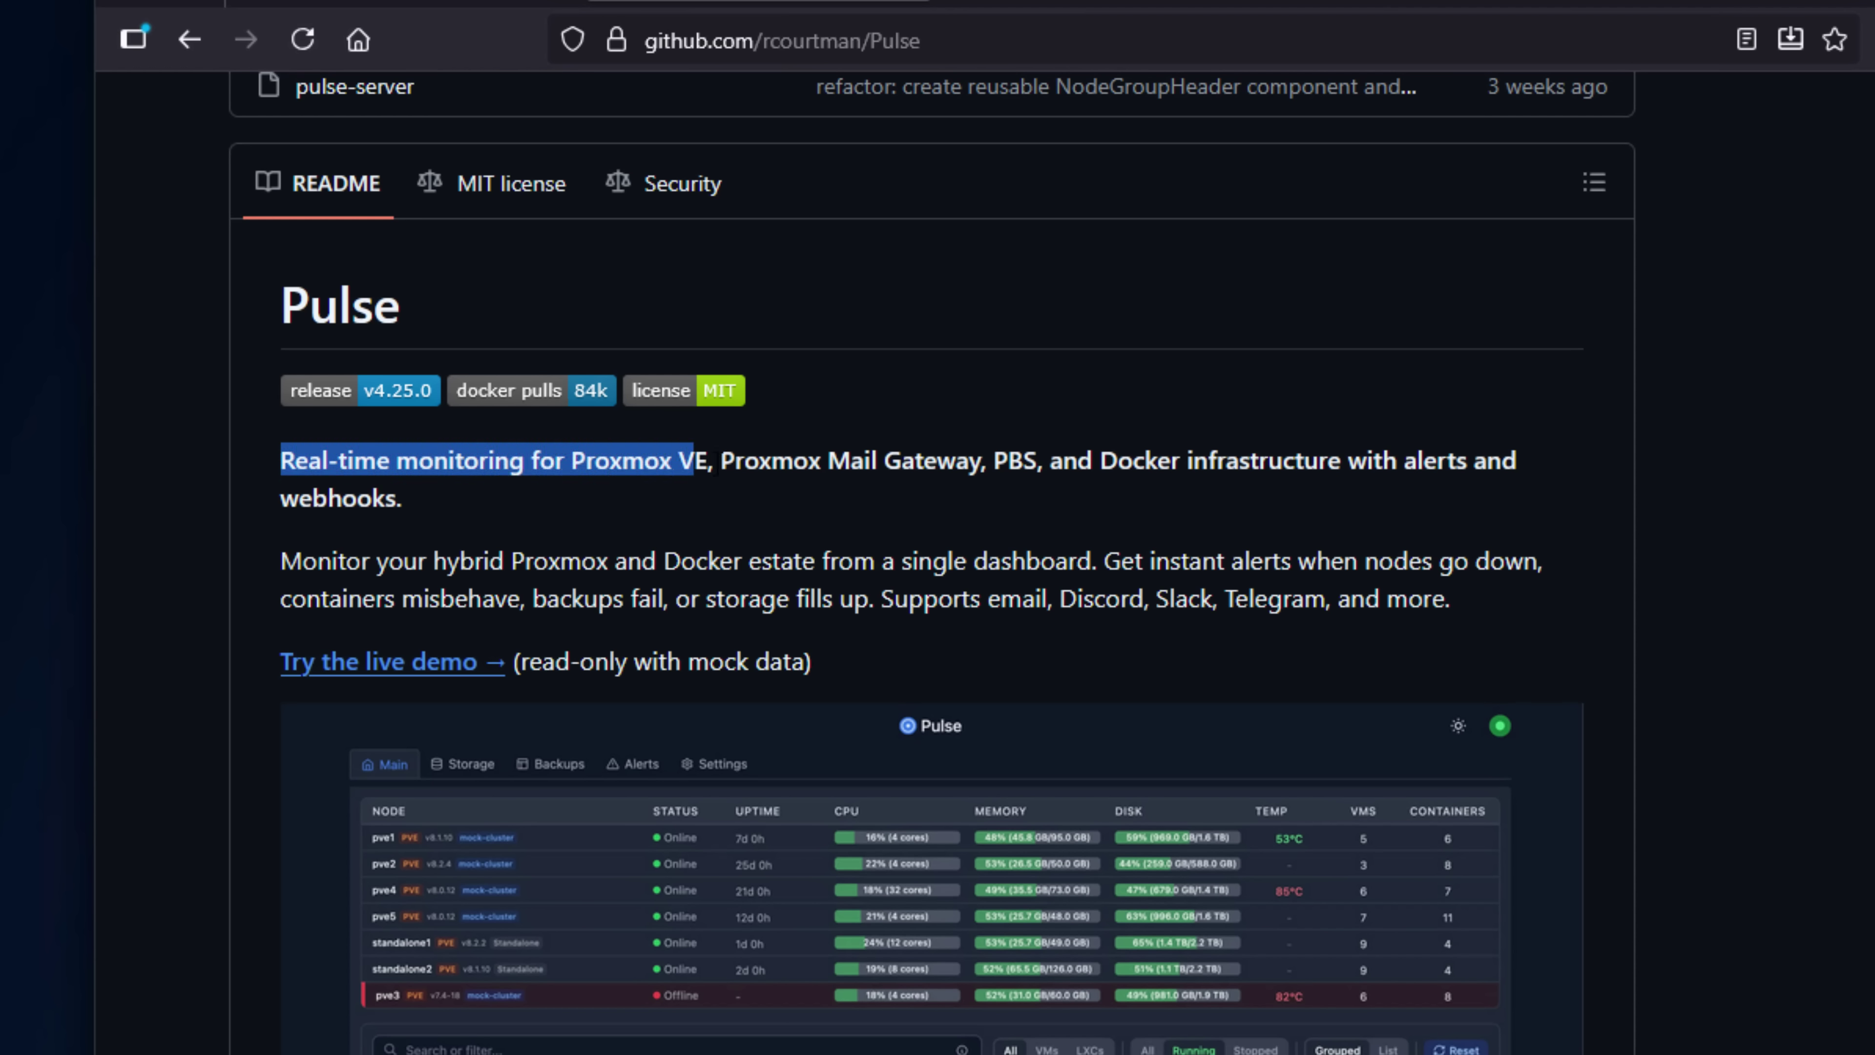
drag(773, 465, 1455, 475)
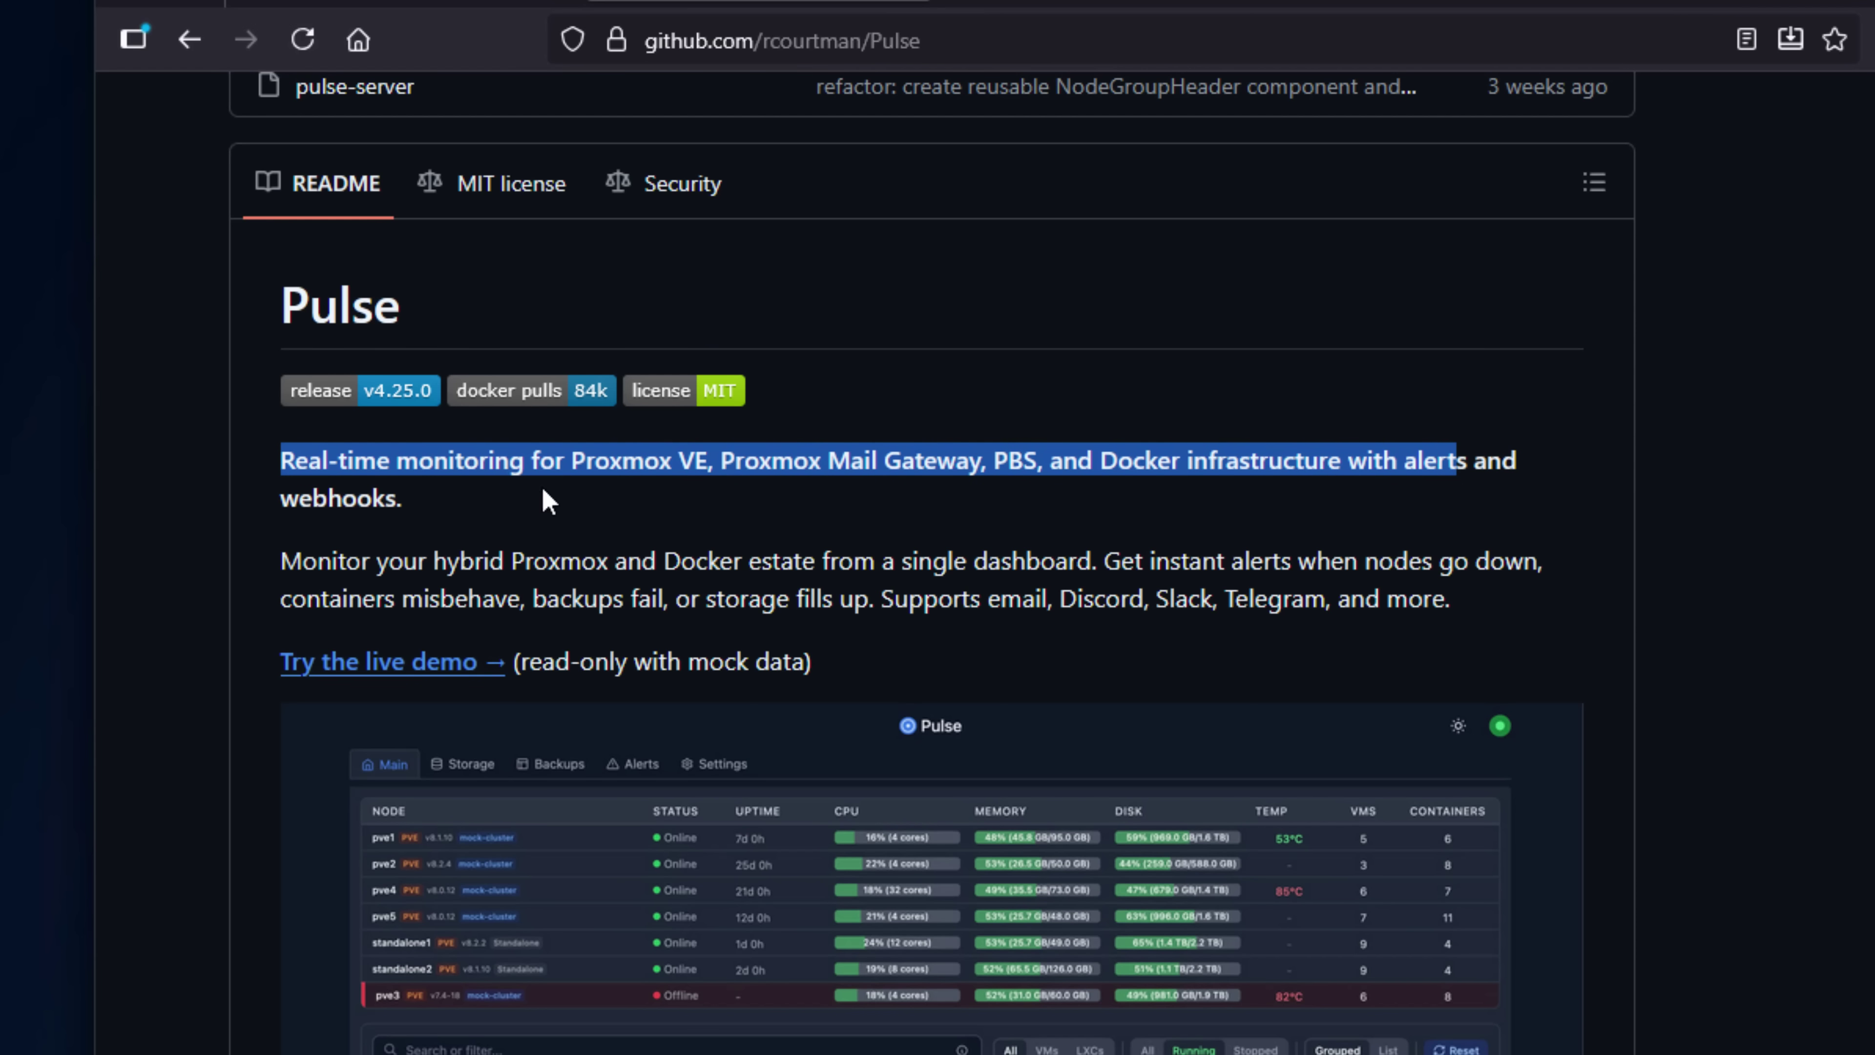
click(519, 511)
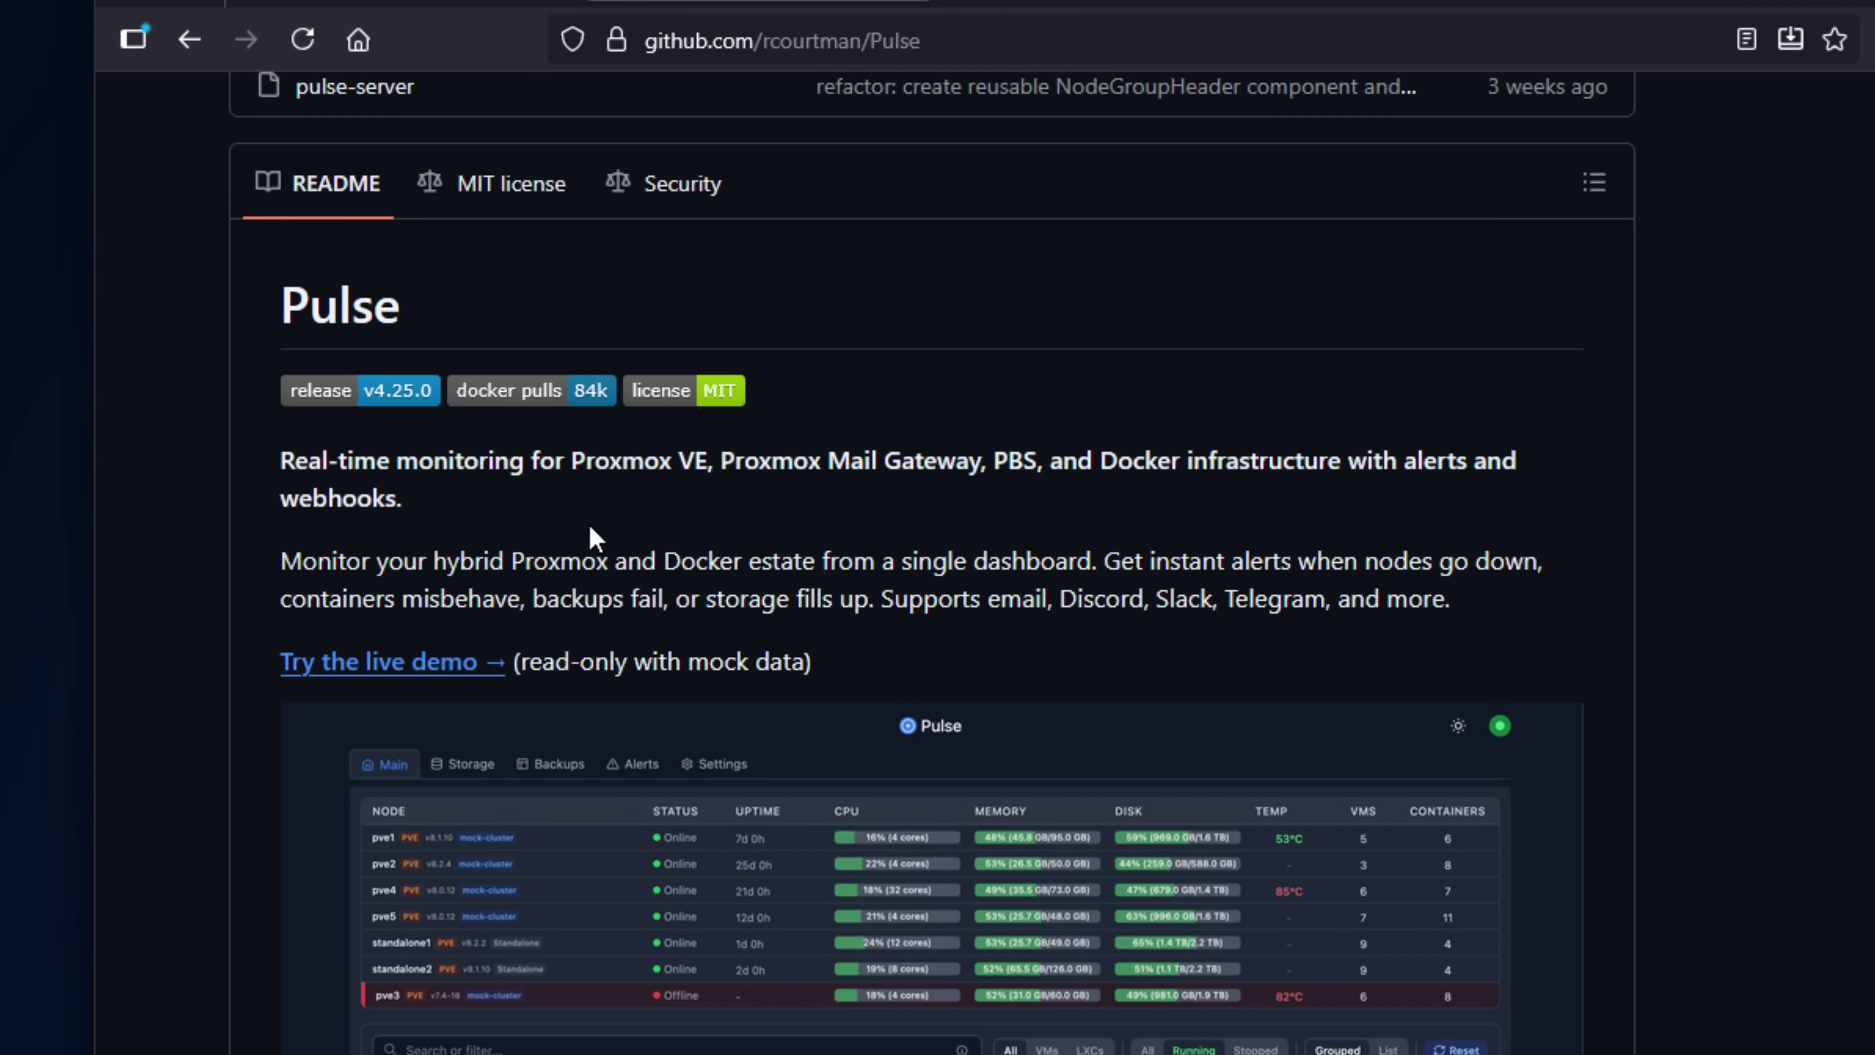
Scroll into the README features, highlighting the Auto-Discovery and live monitoring descriptions.
scroll(591, 528, down, 2)
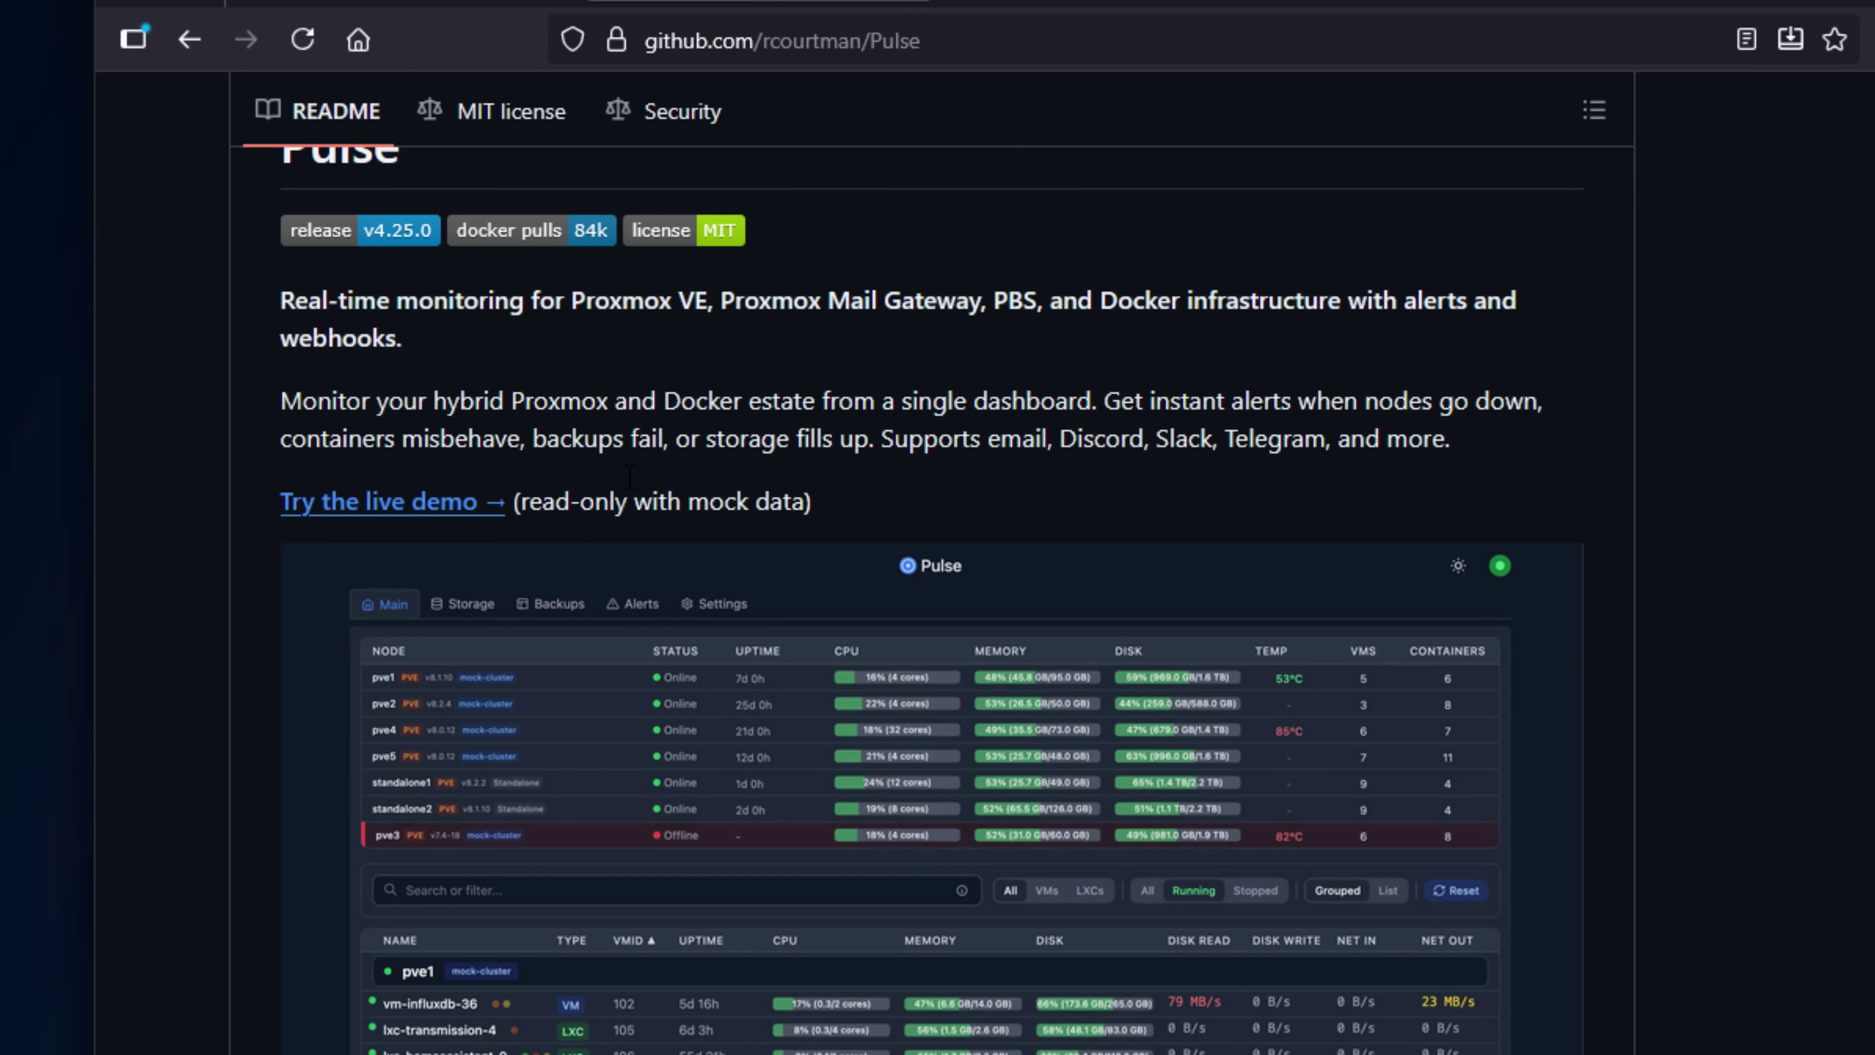
scroll(659, 359, down, 2)
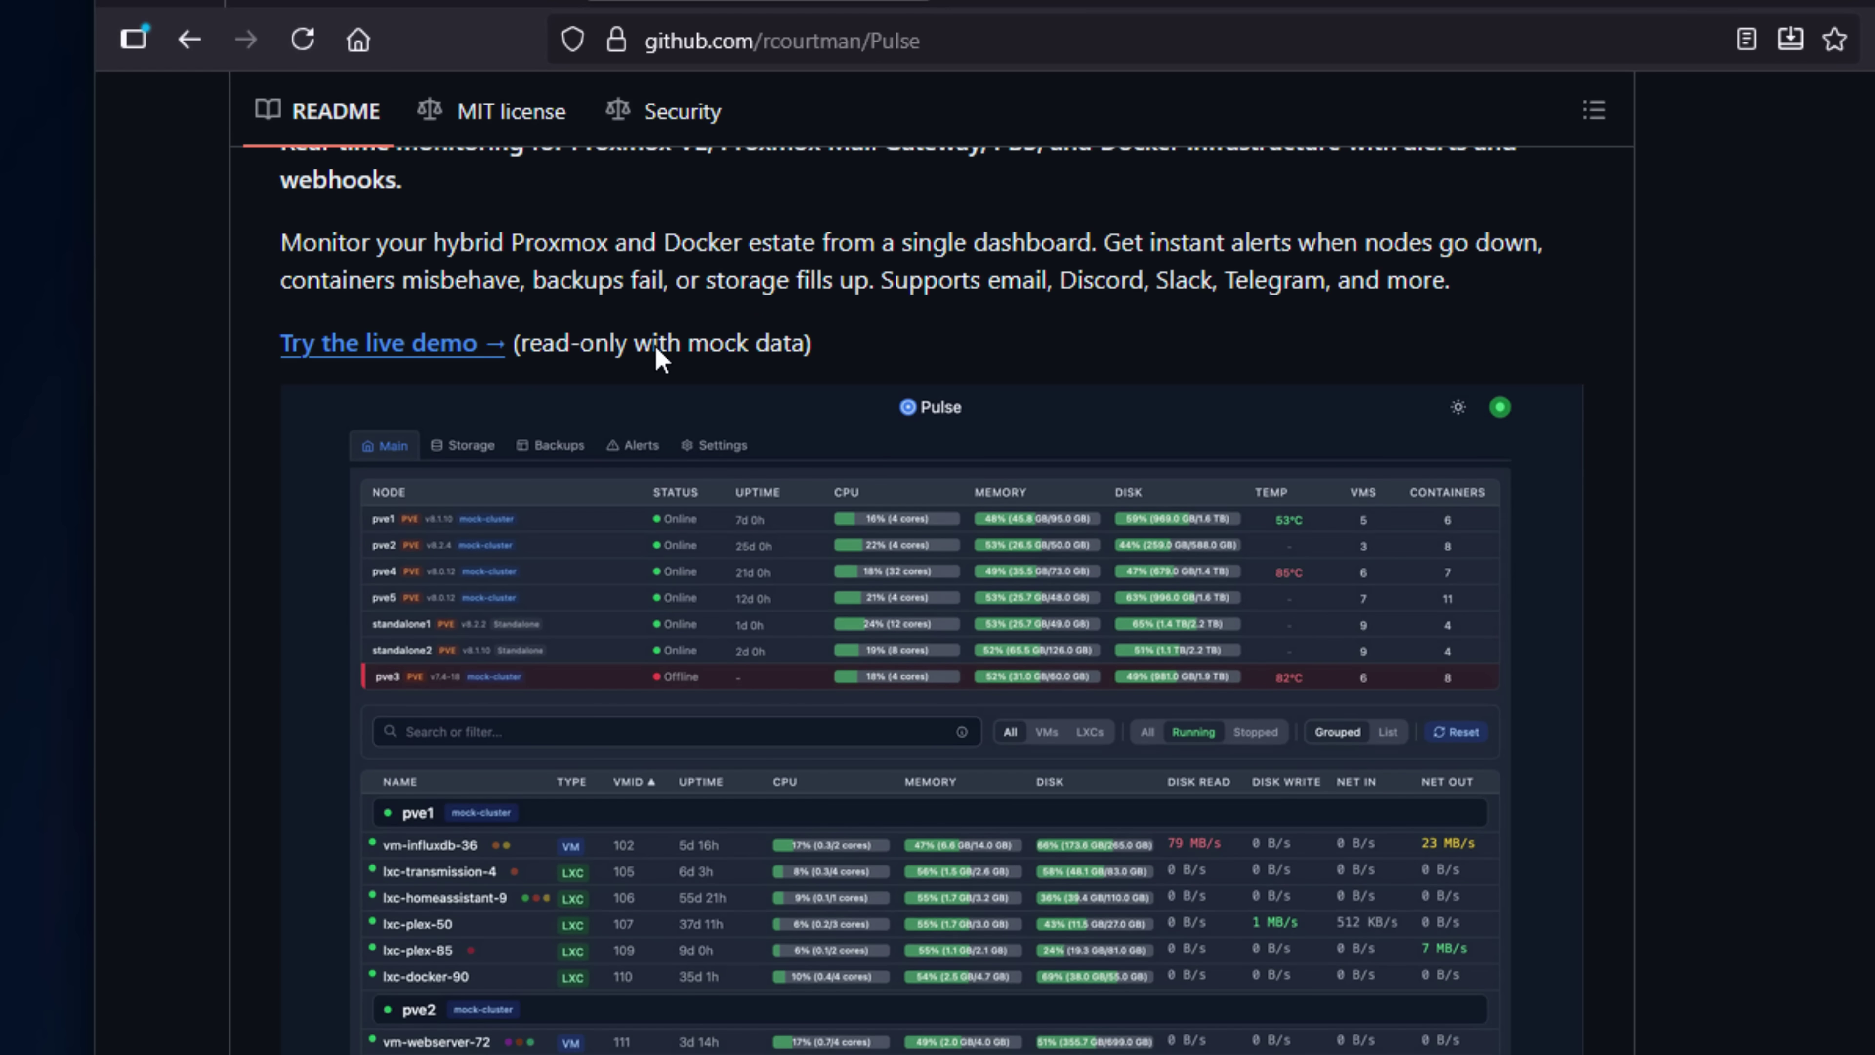
scroll(660, 354, down, 2)
scroll(659, 360, down, 2)
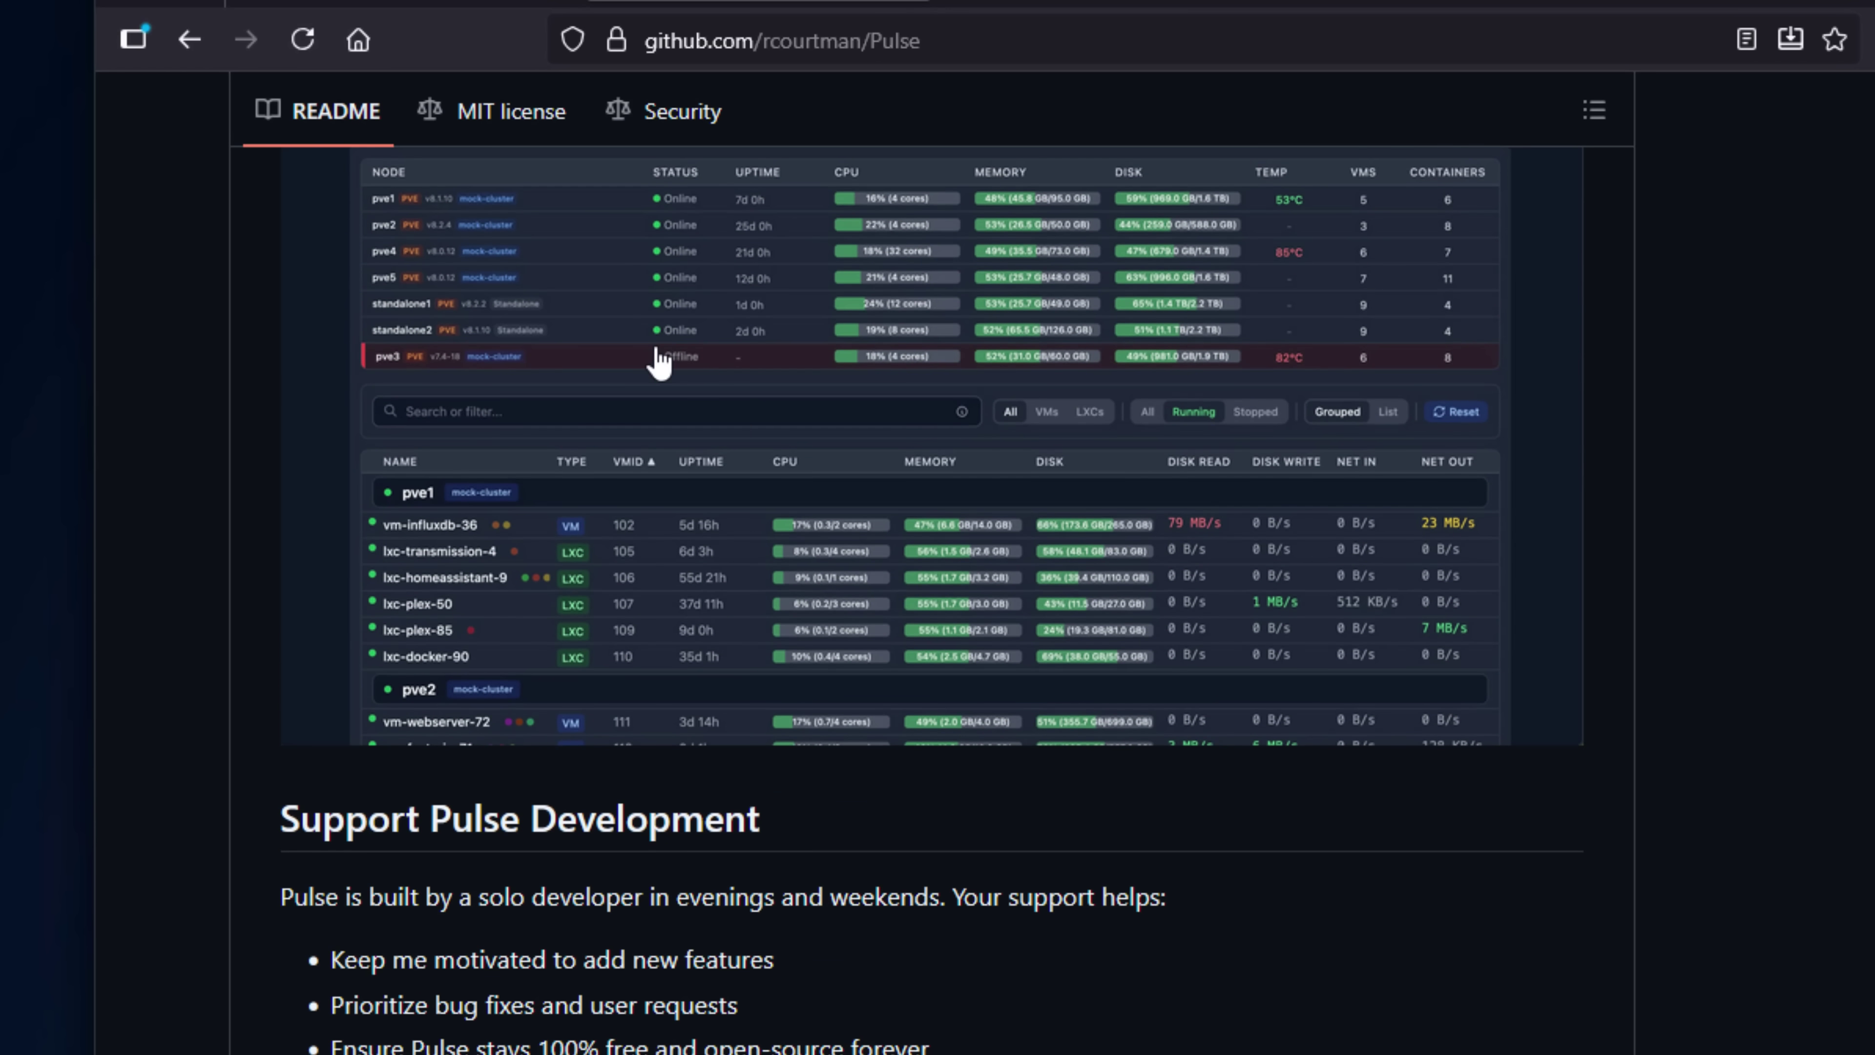
scroll(659, 360, down, 12)
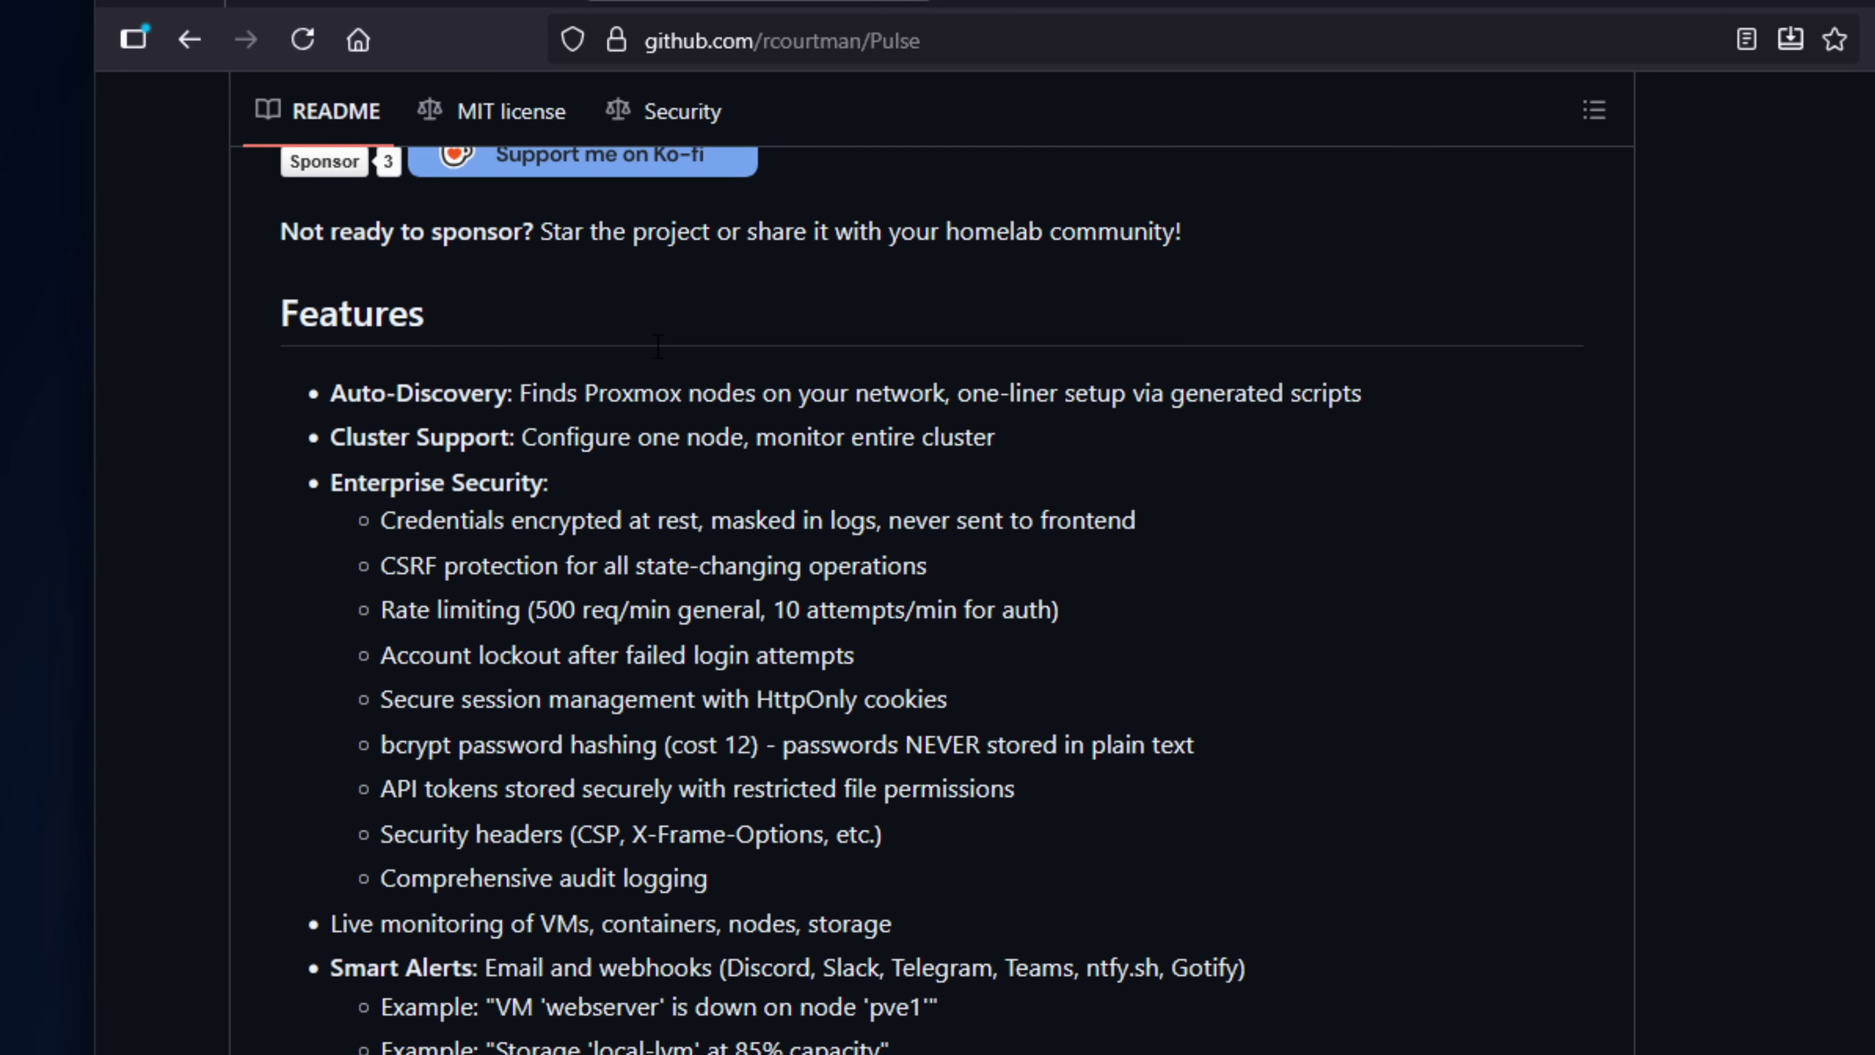
drag(333, 398, 1332, 382)
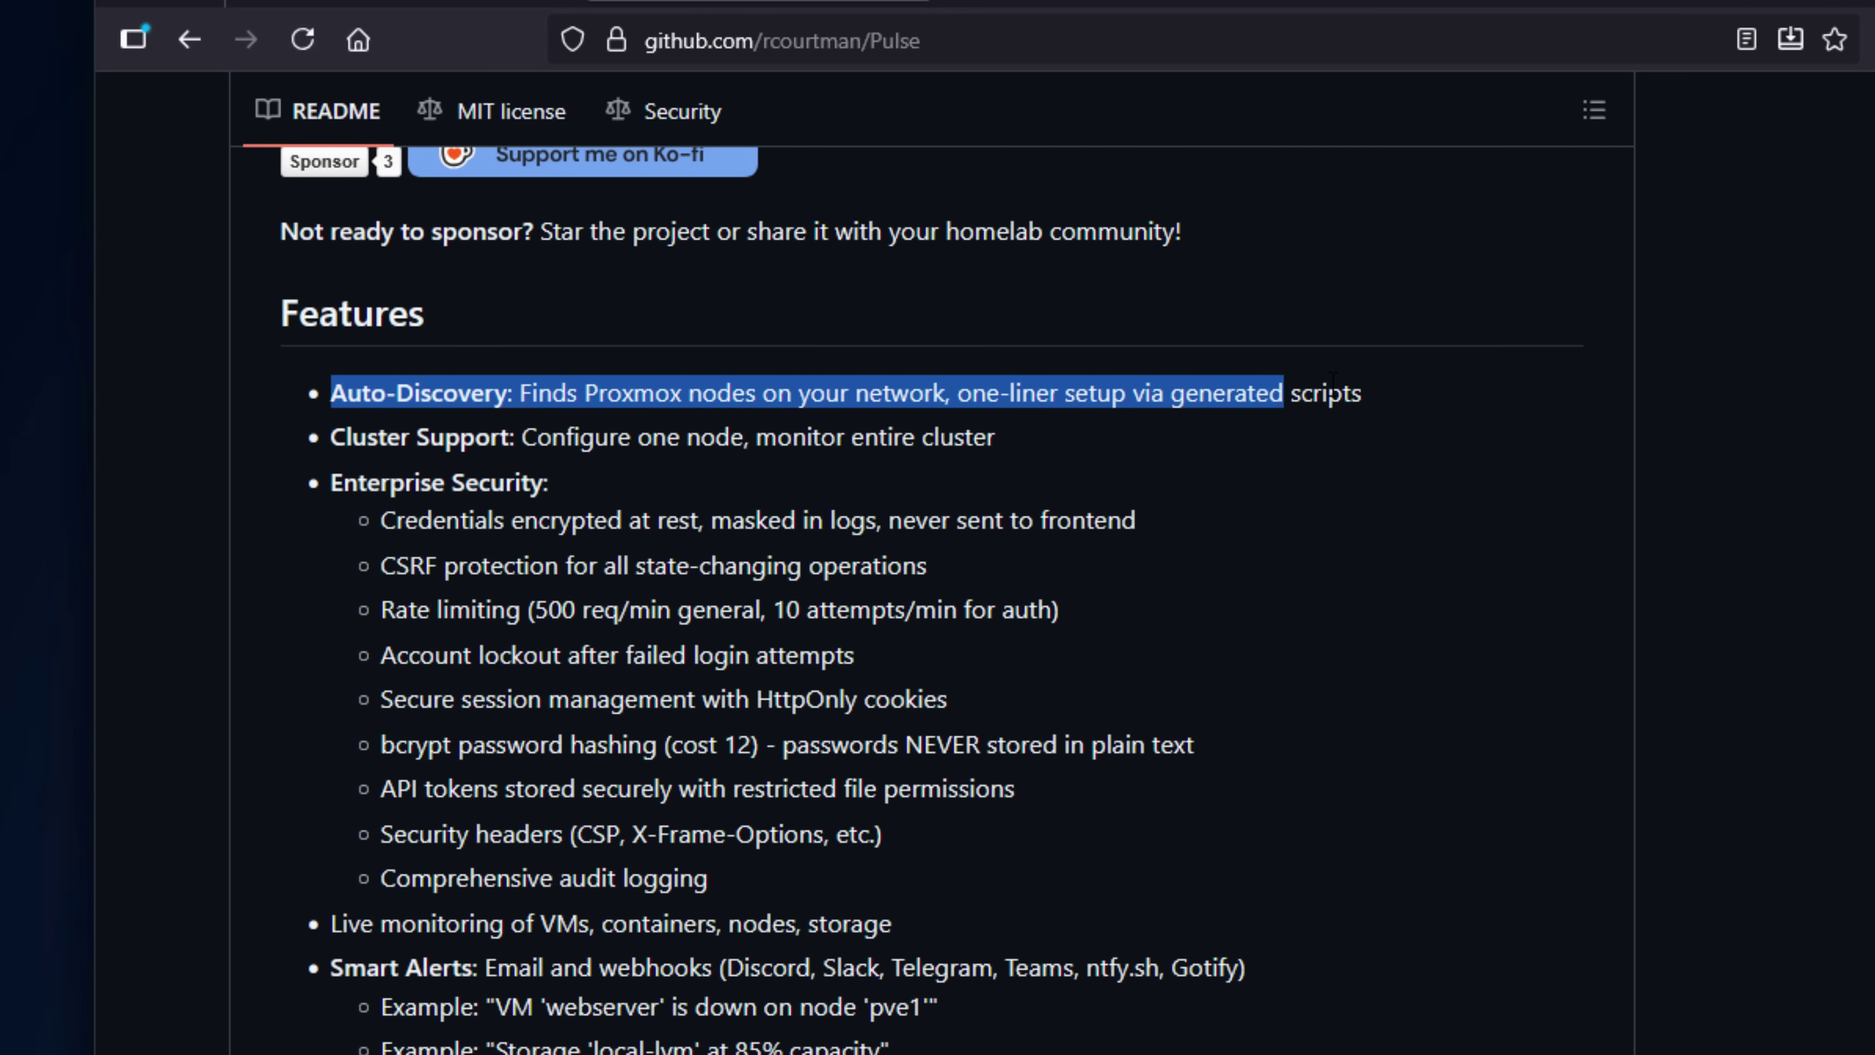
scroll(959, 428, down, 2)
click(916, 432)
scroll(373, 458, down, 4)
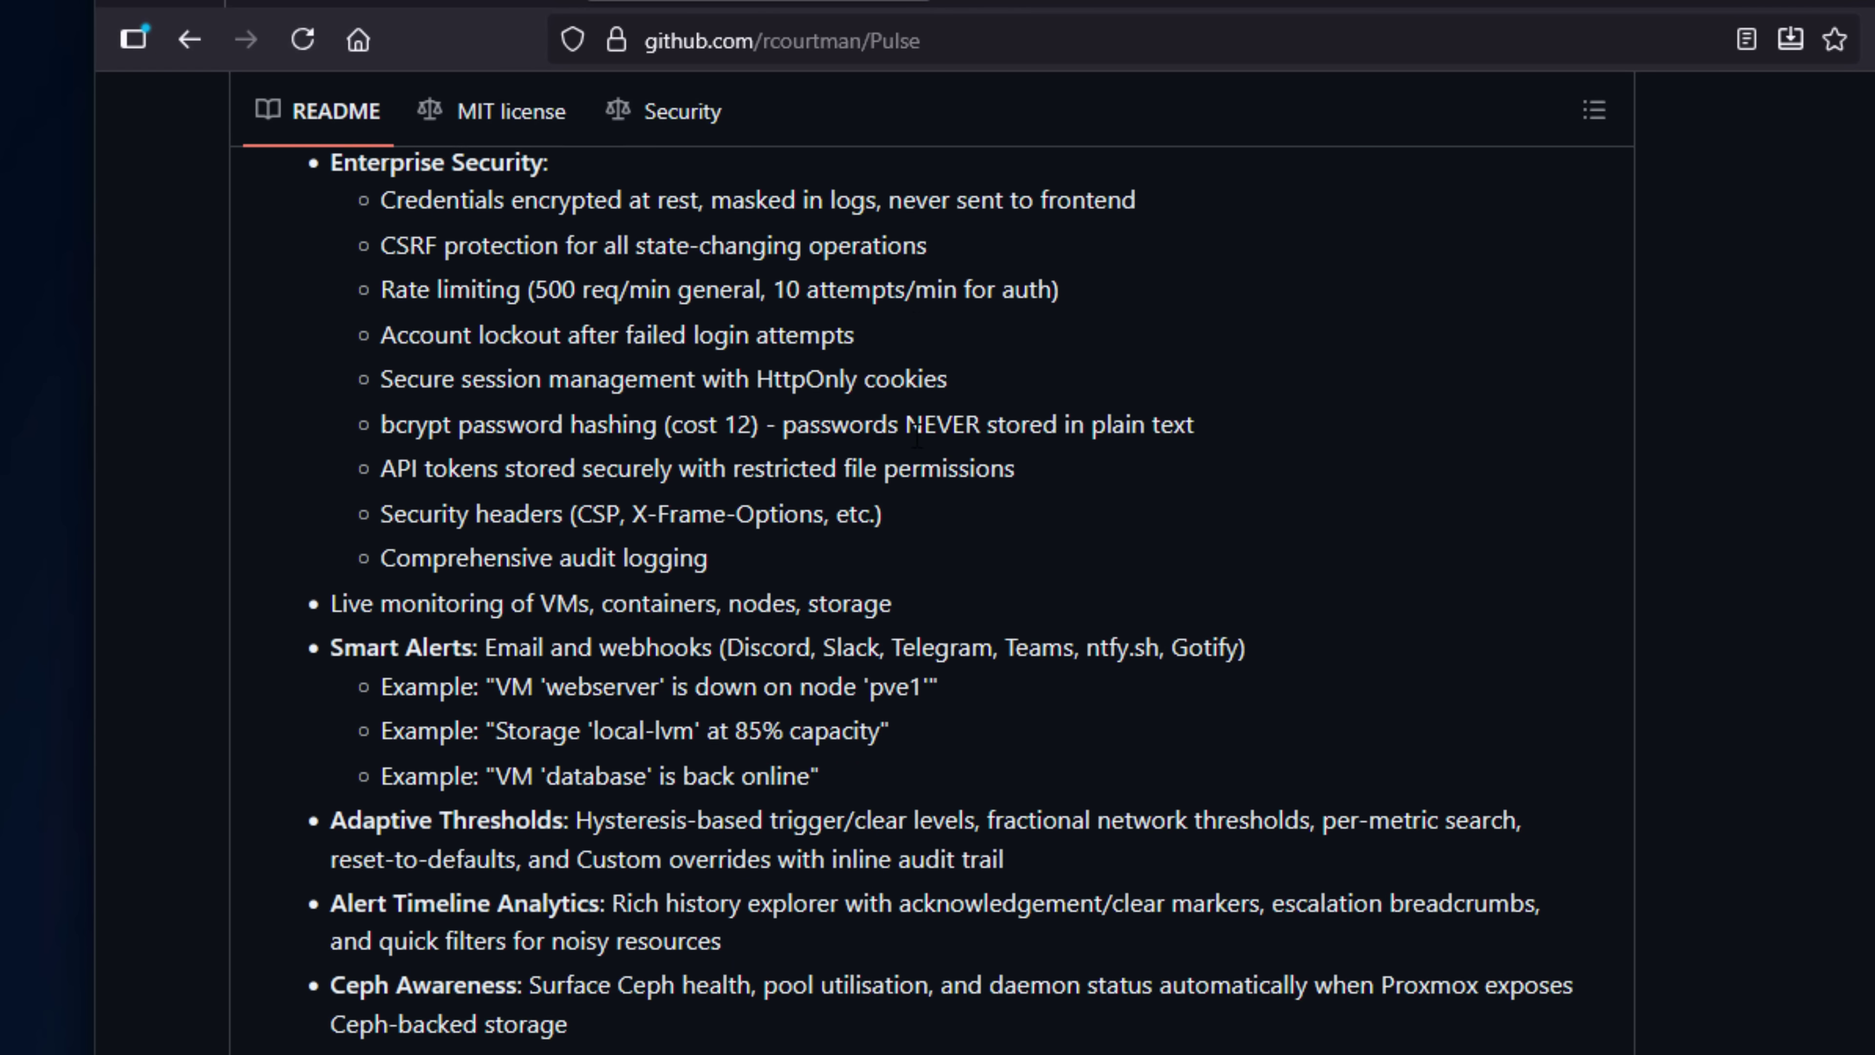
drag(339, 446, 830, 442)
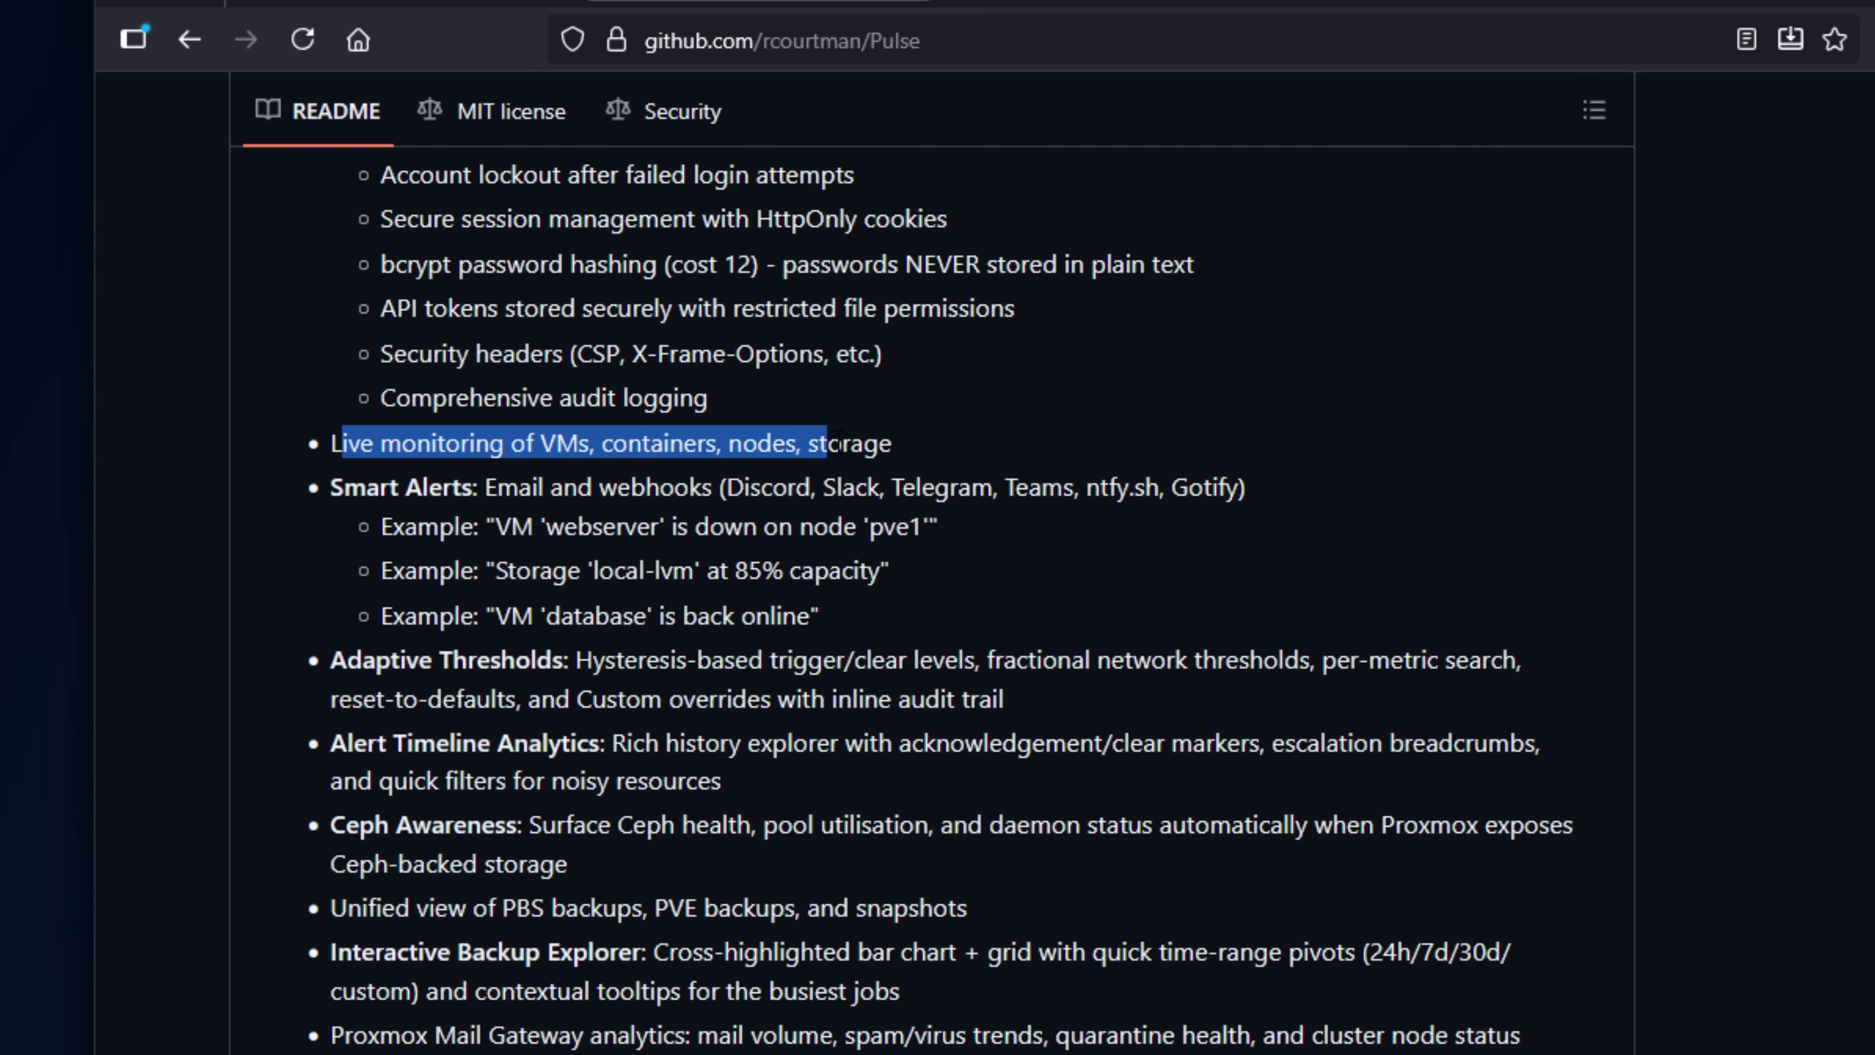
Scroll down to the Security section, then view VM 102 clkube03 and VM 103 Netmon in Proxmox VE.
scroll(809, 568, down, 14)
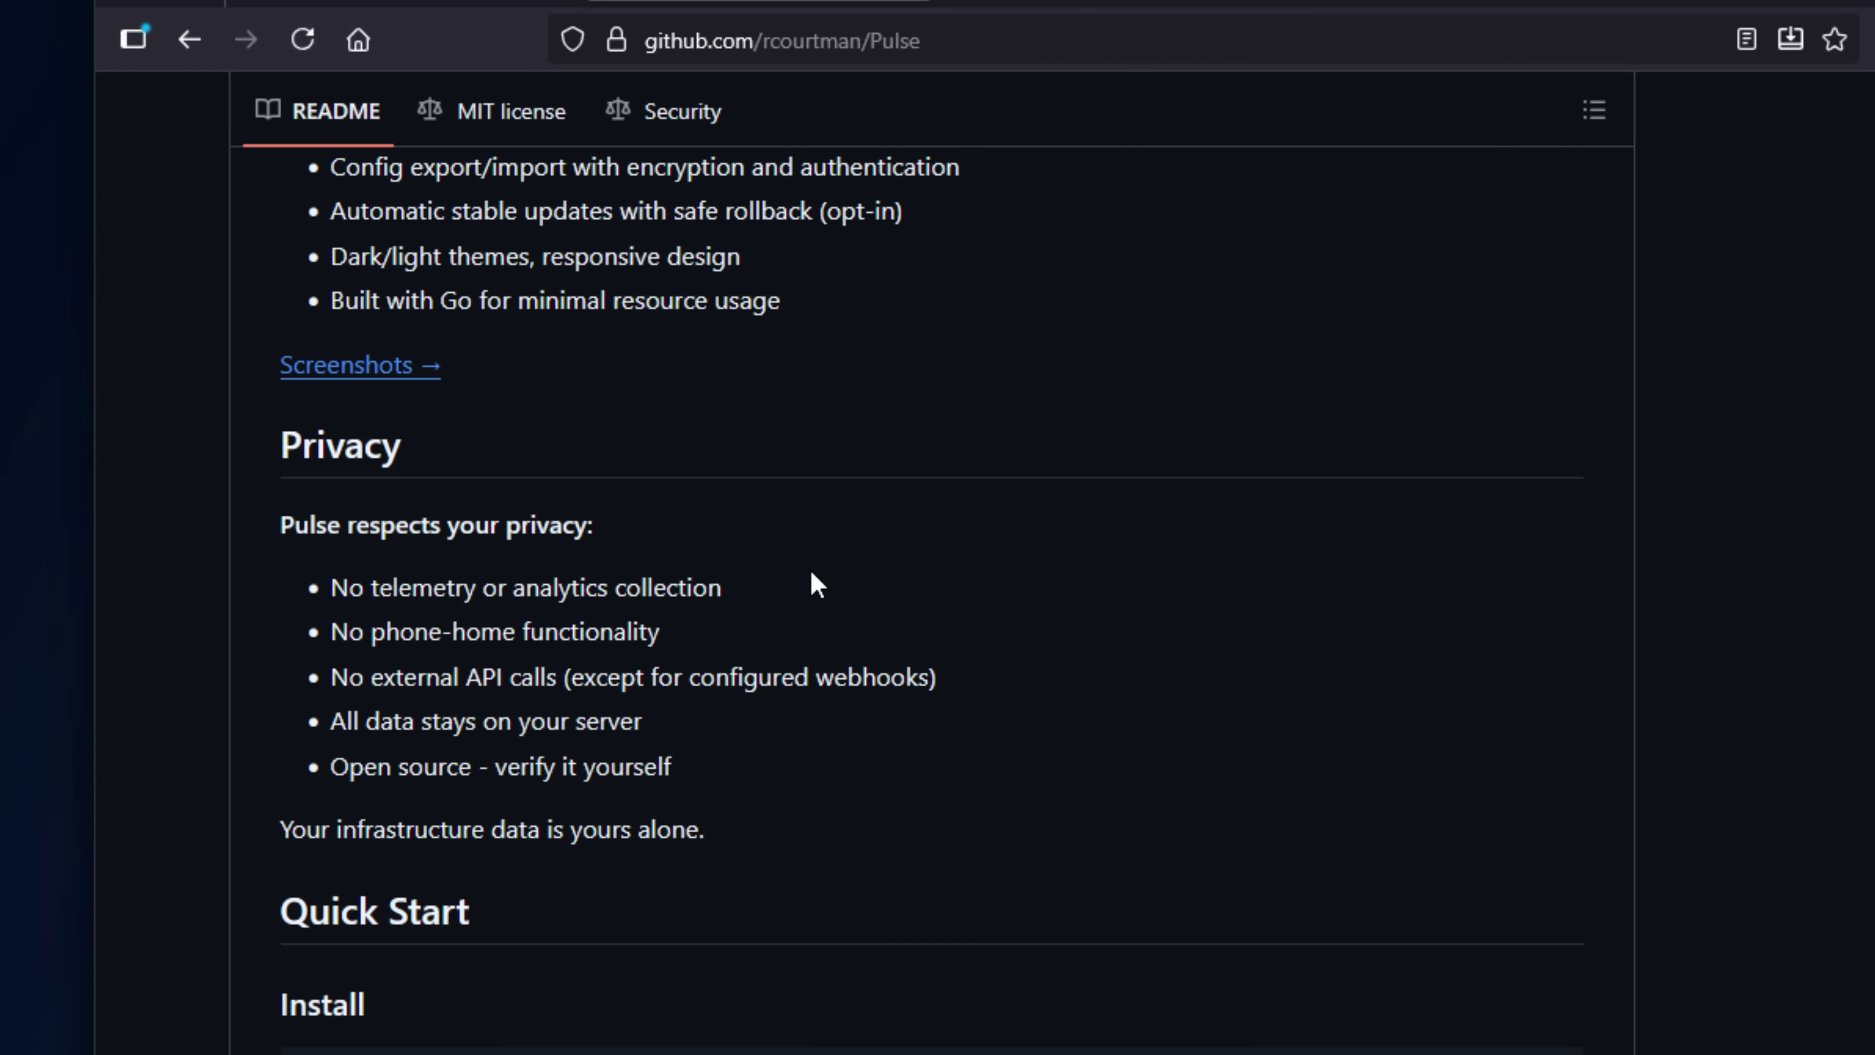
scroll(809, 572, down, 20)
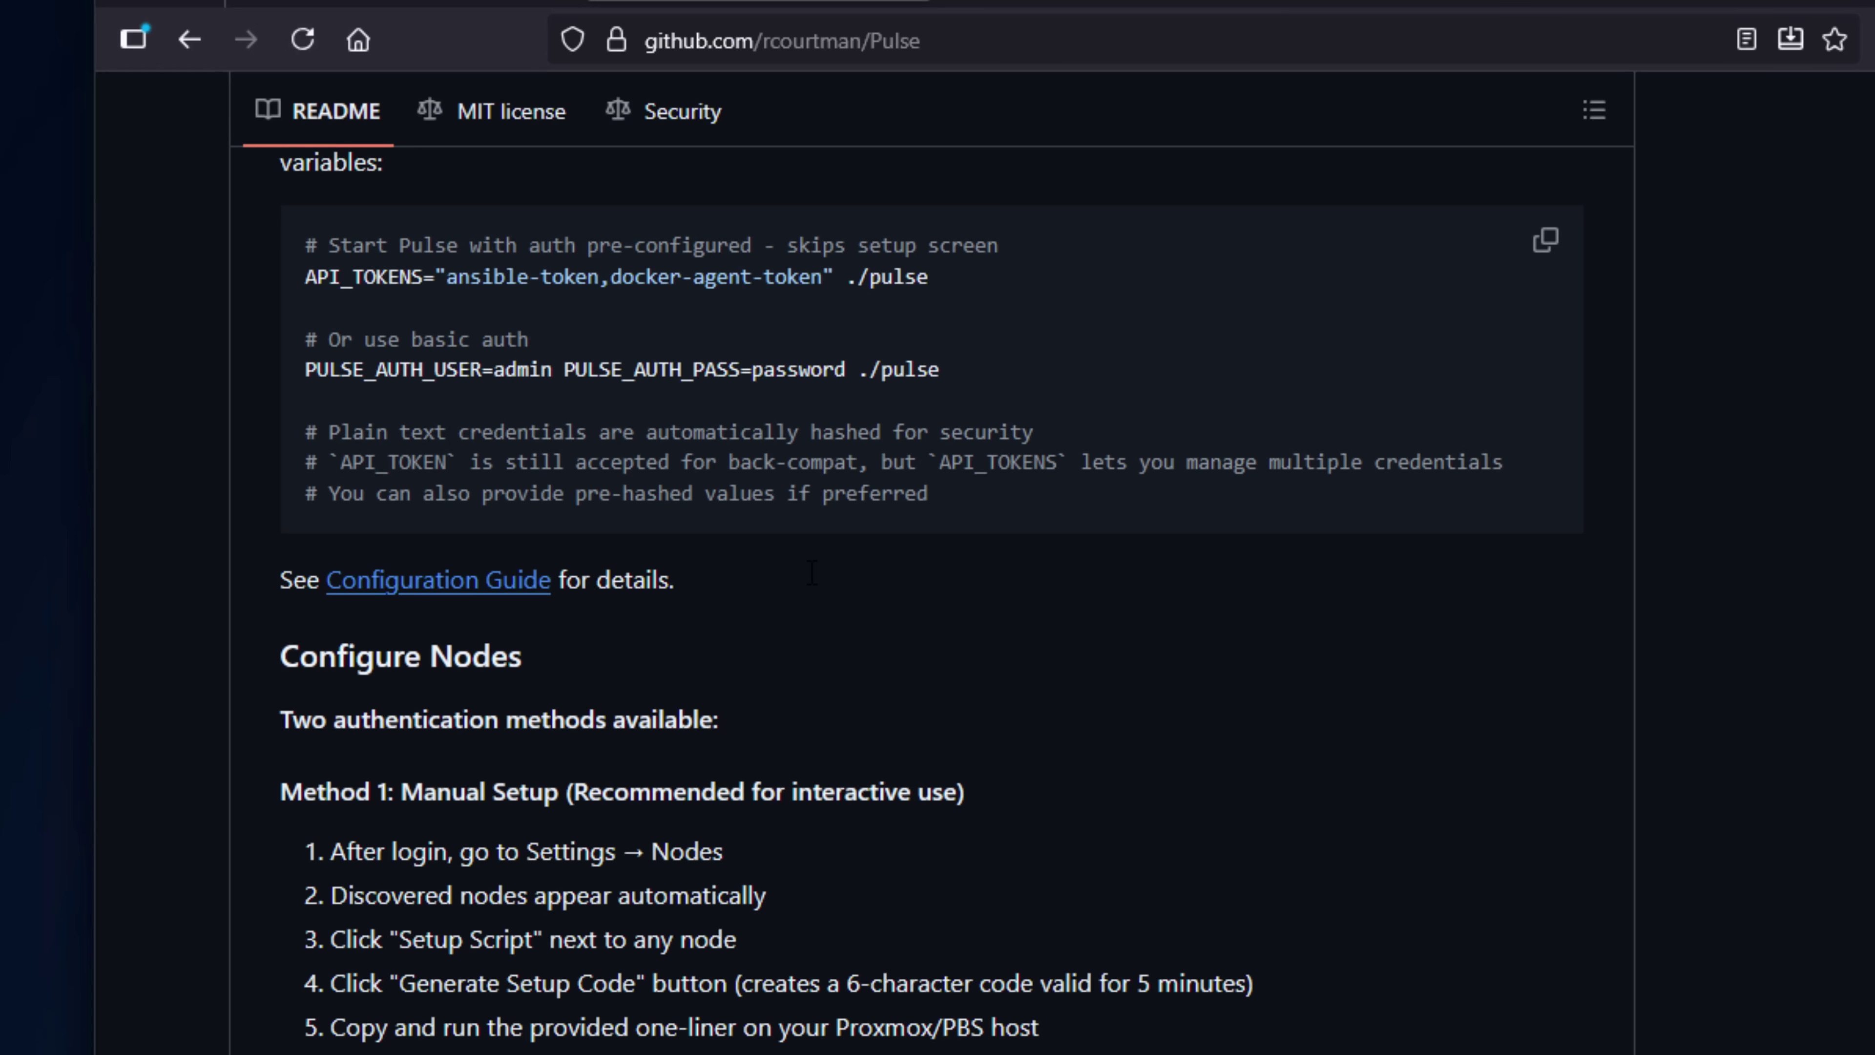
scroll(812, 573, down, 20)
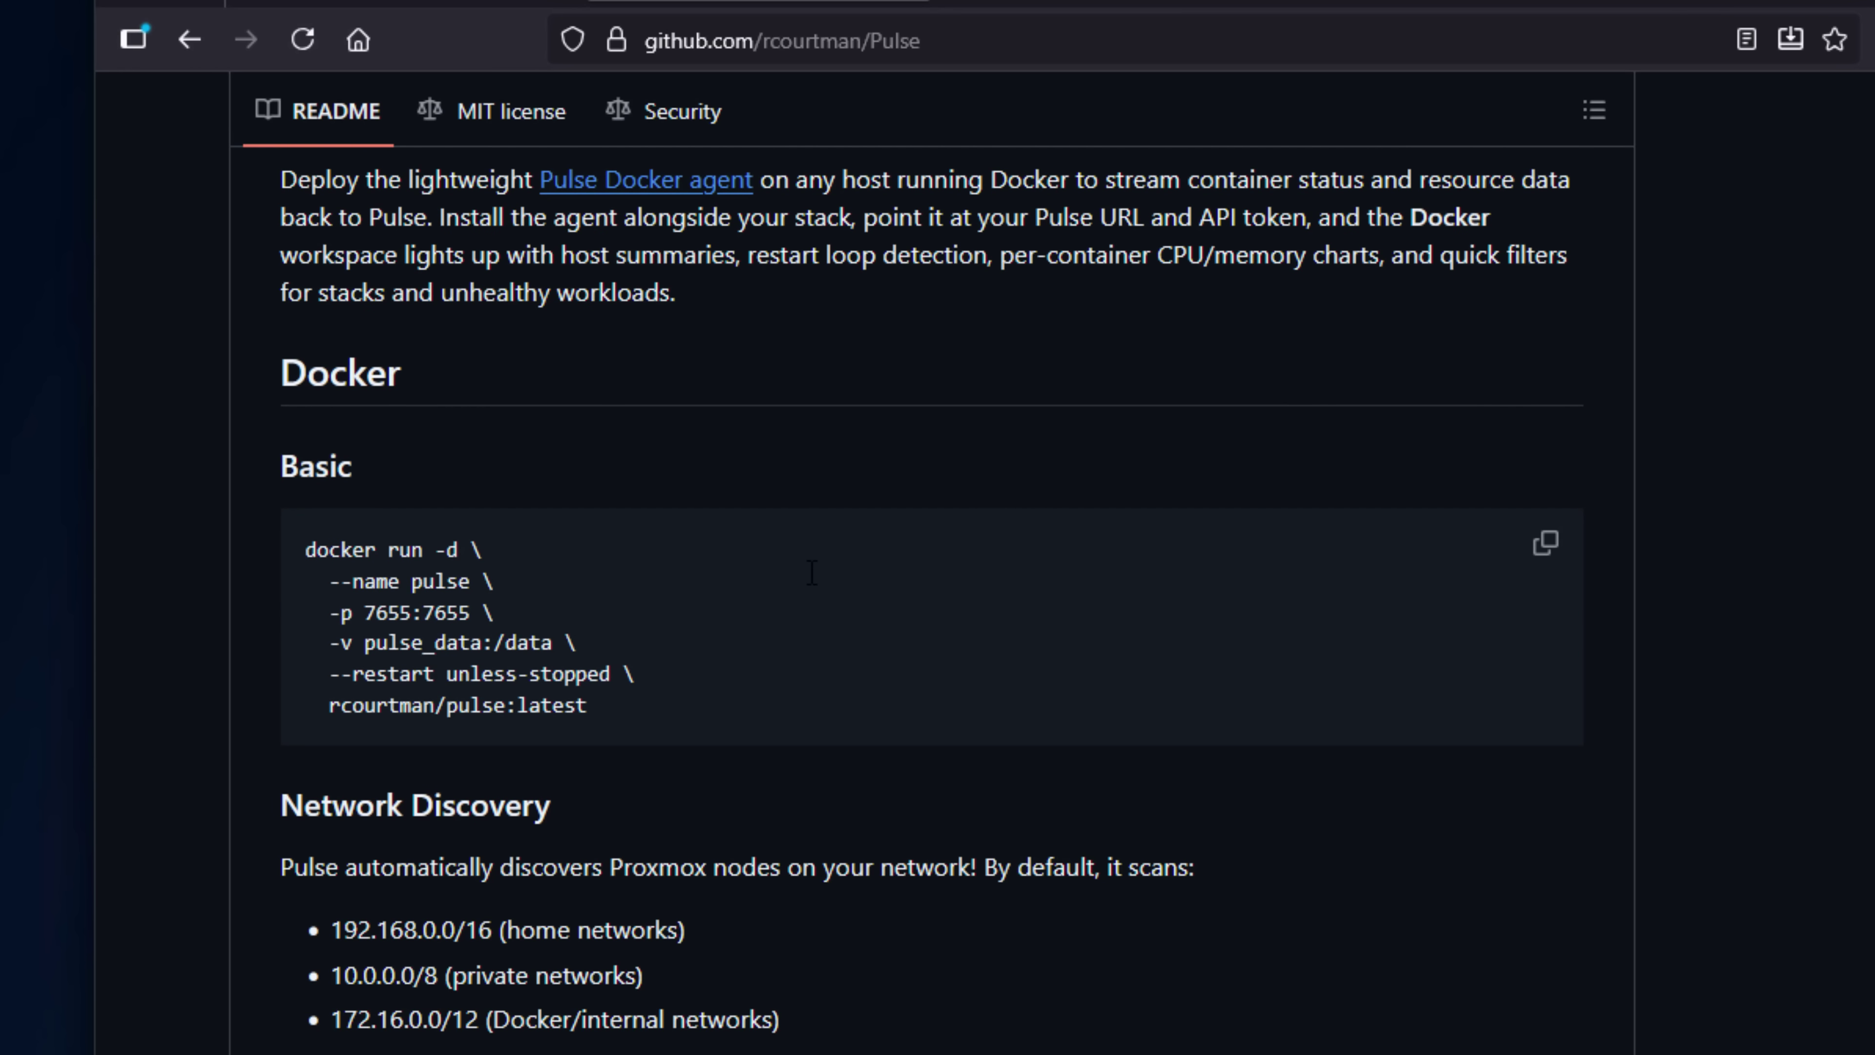
scroll(575, 471, down, 1)
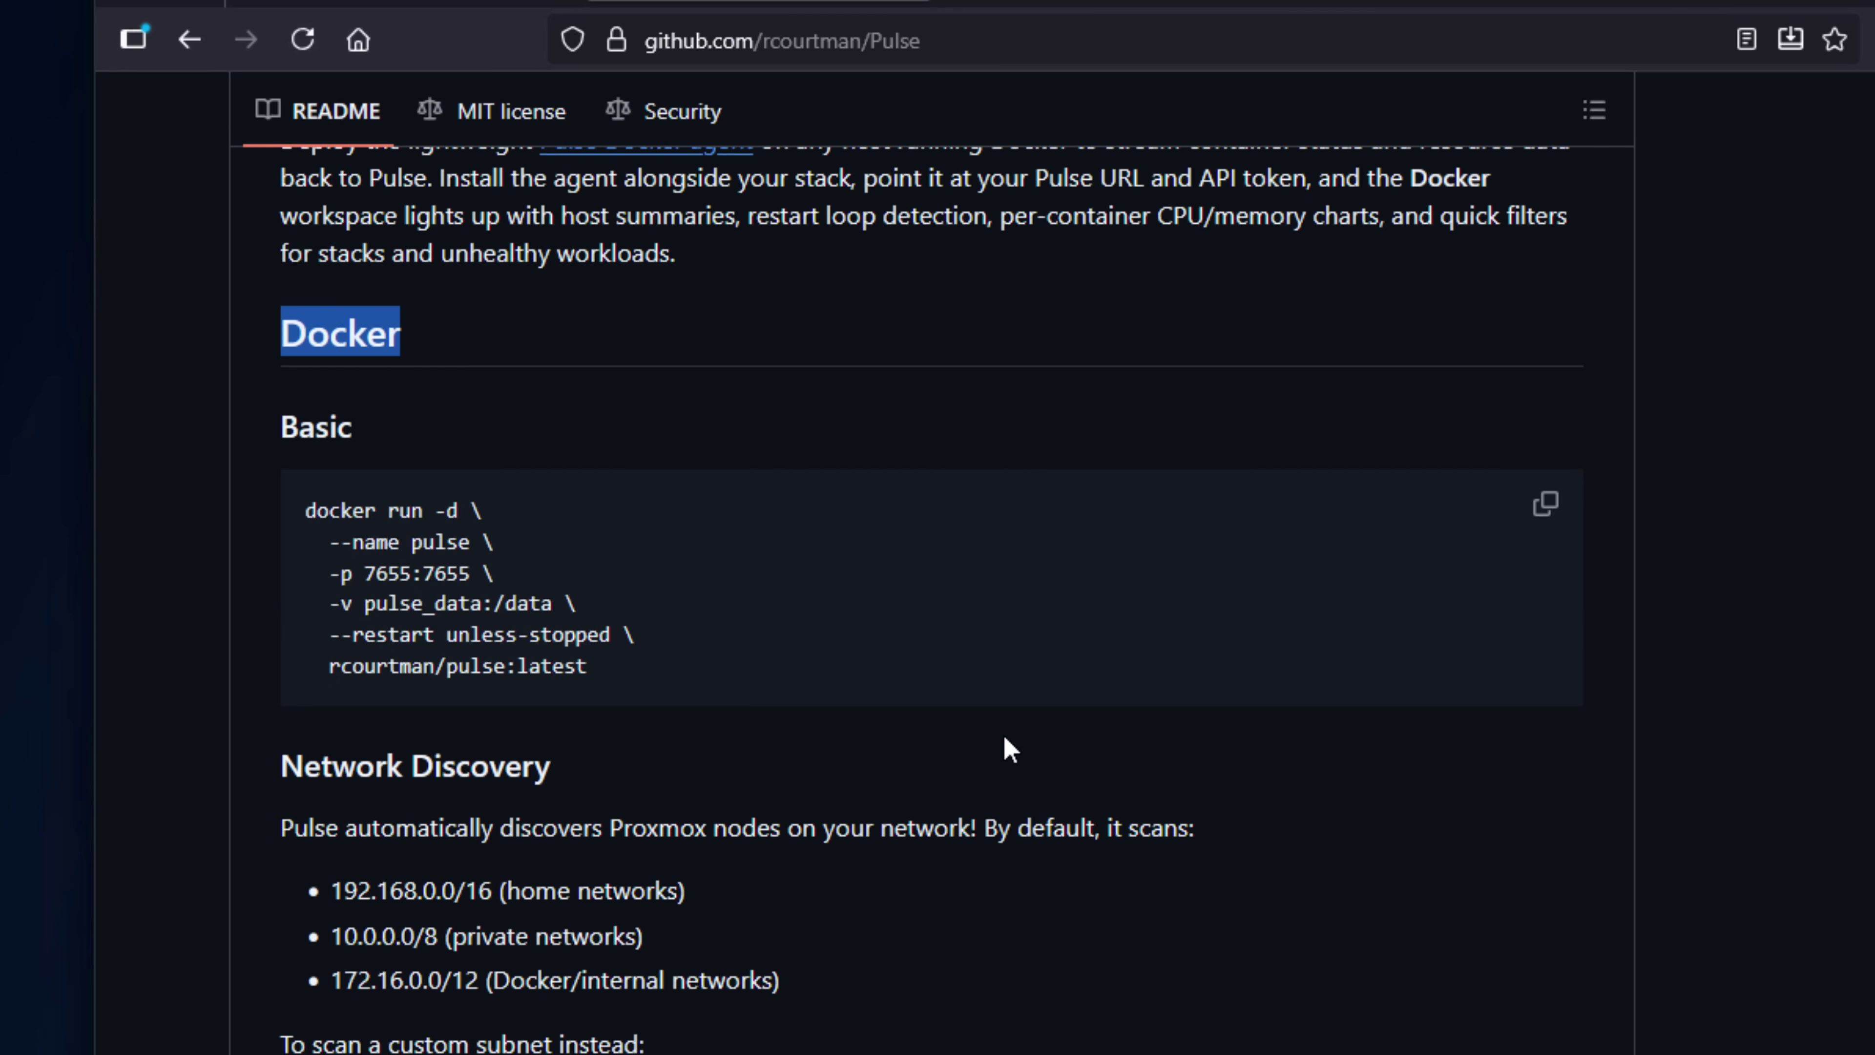
scroll(1002, 733, down, 4)
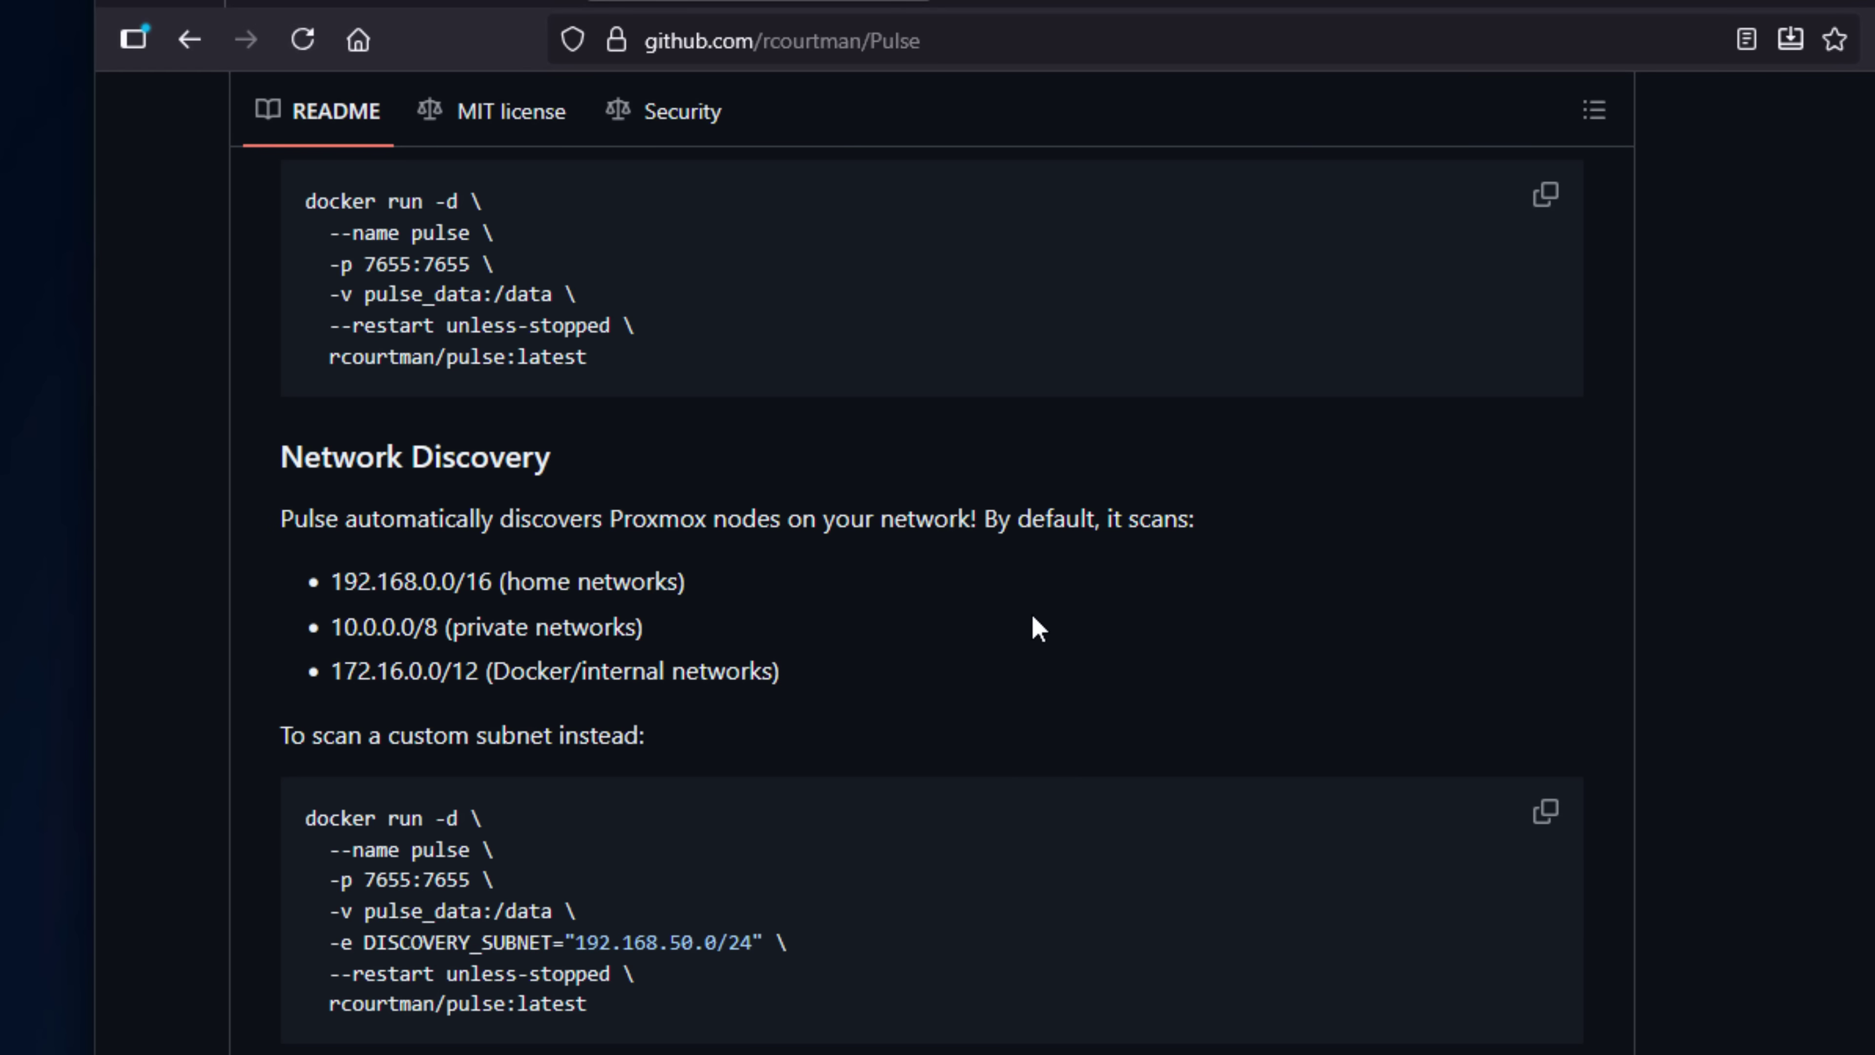
scroll(1033, 620, down, 12)
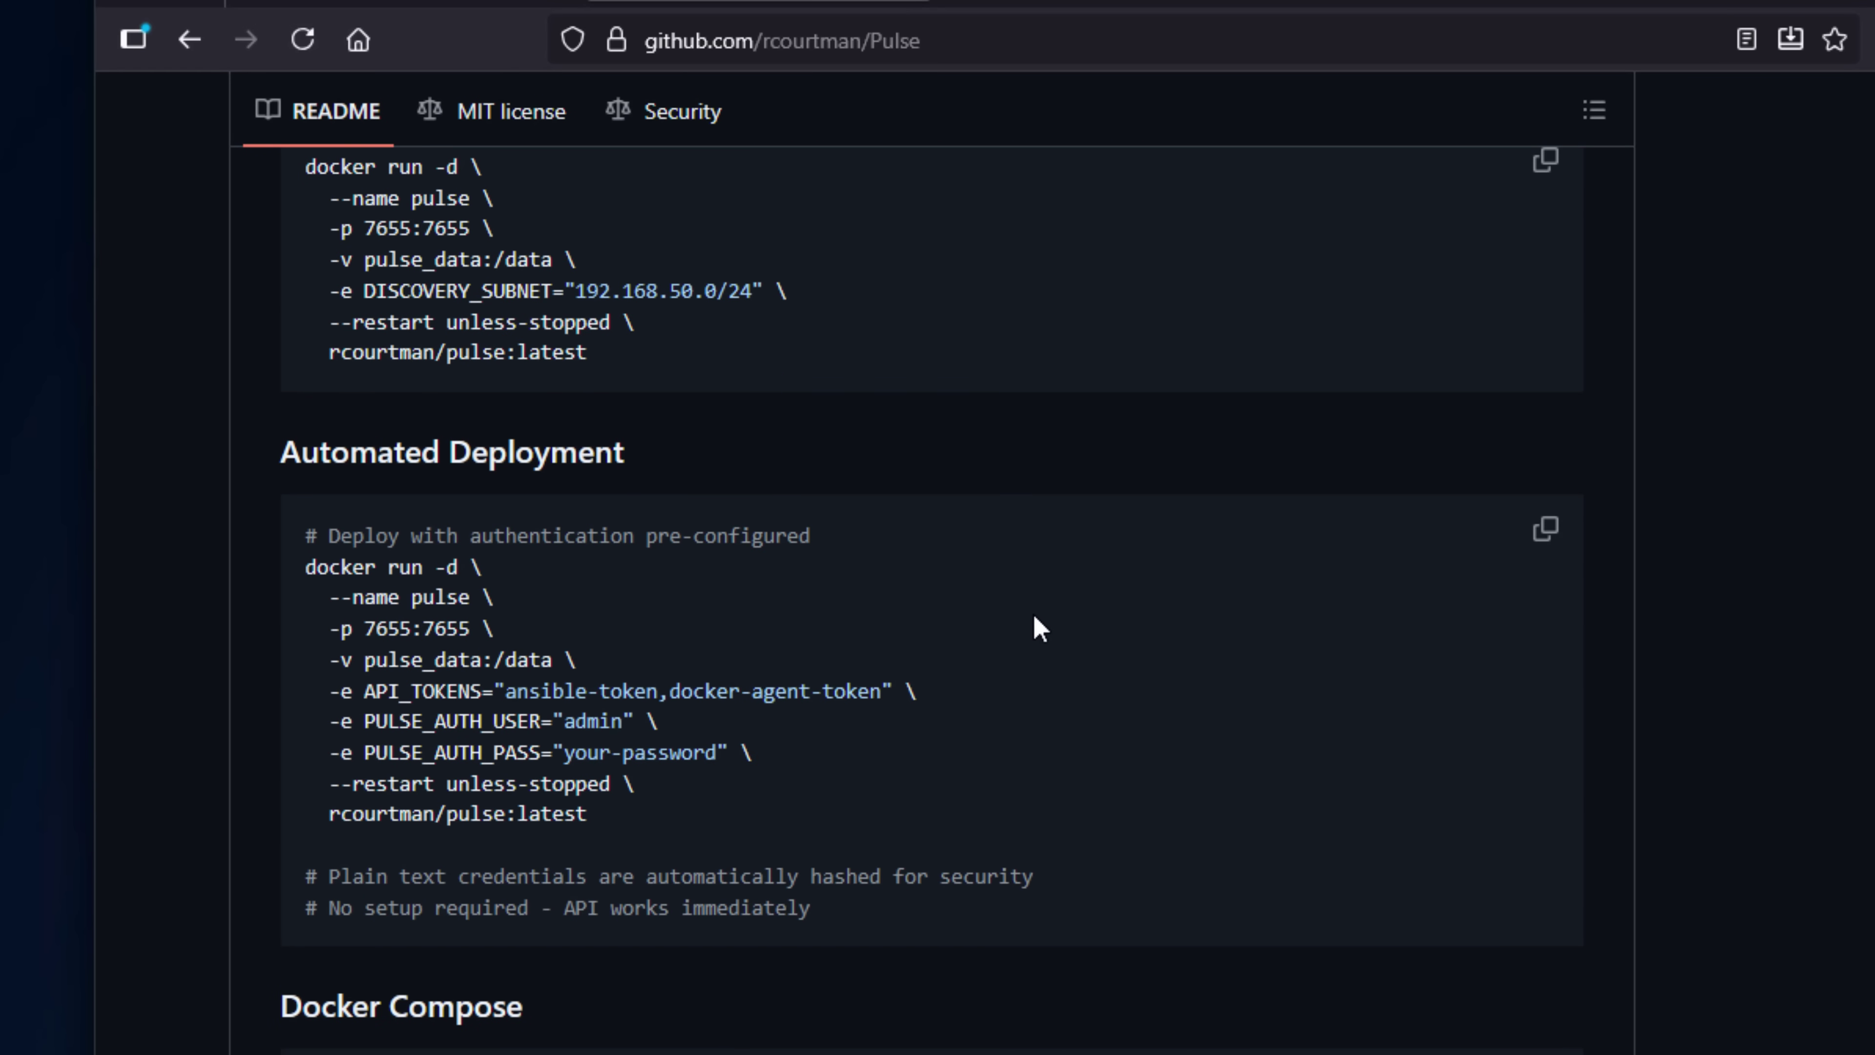
scroll(1037, 624, down, 20)
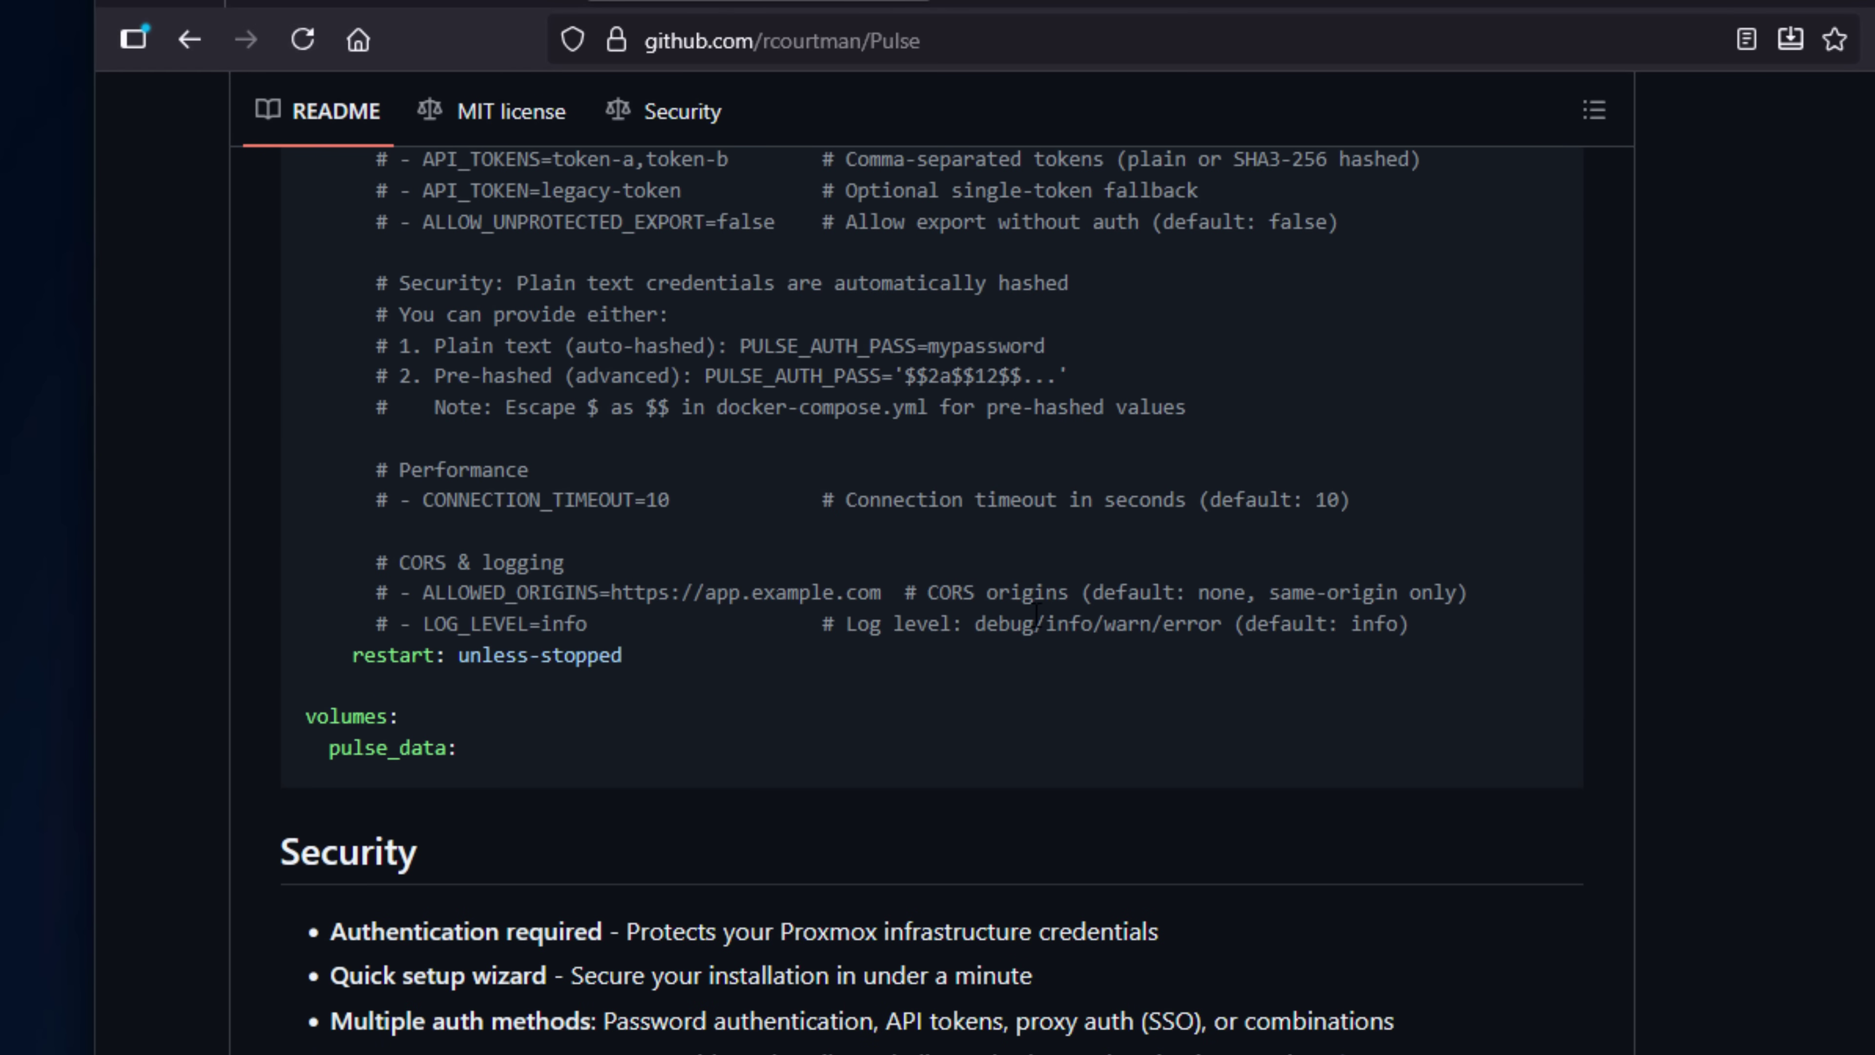
scroll(1036, 615, down, 6)
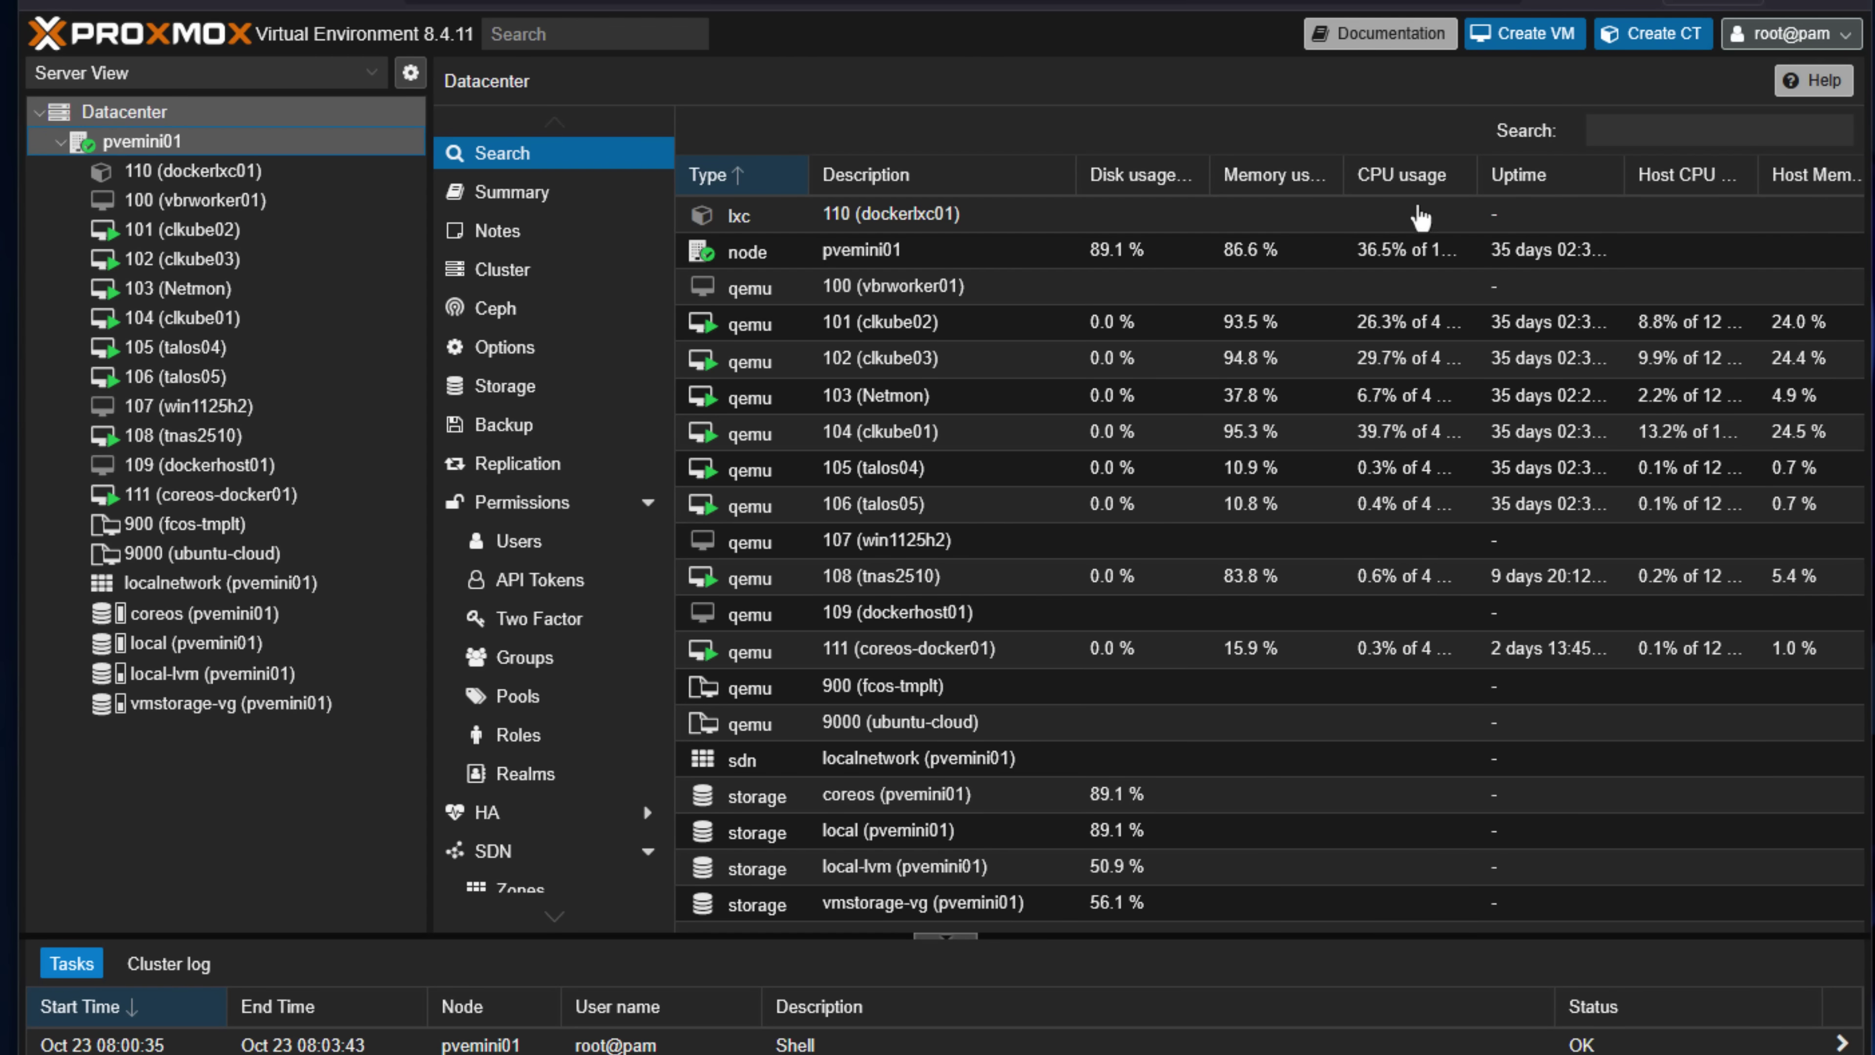
click(172, 260)
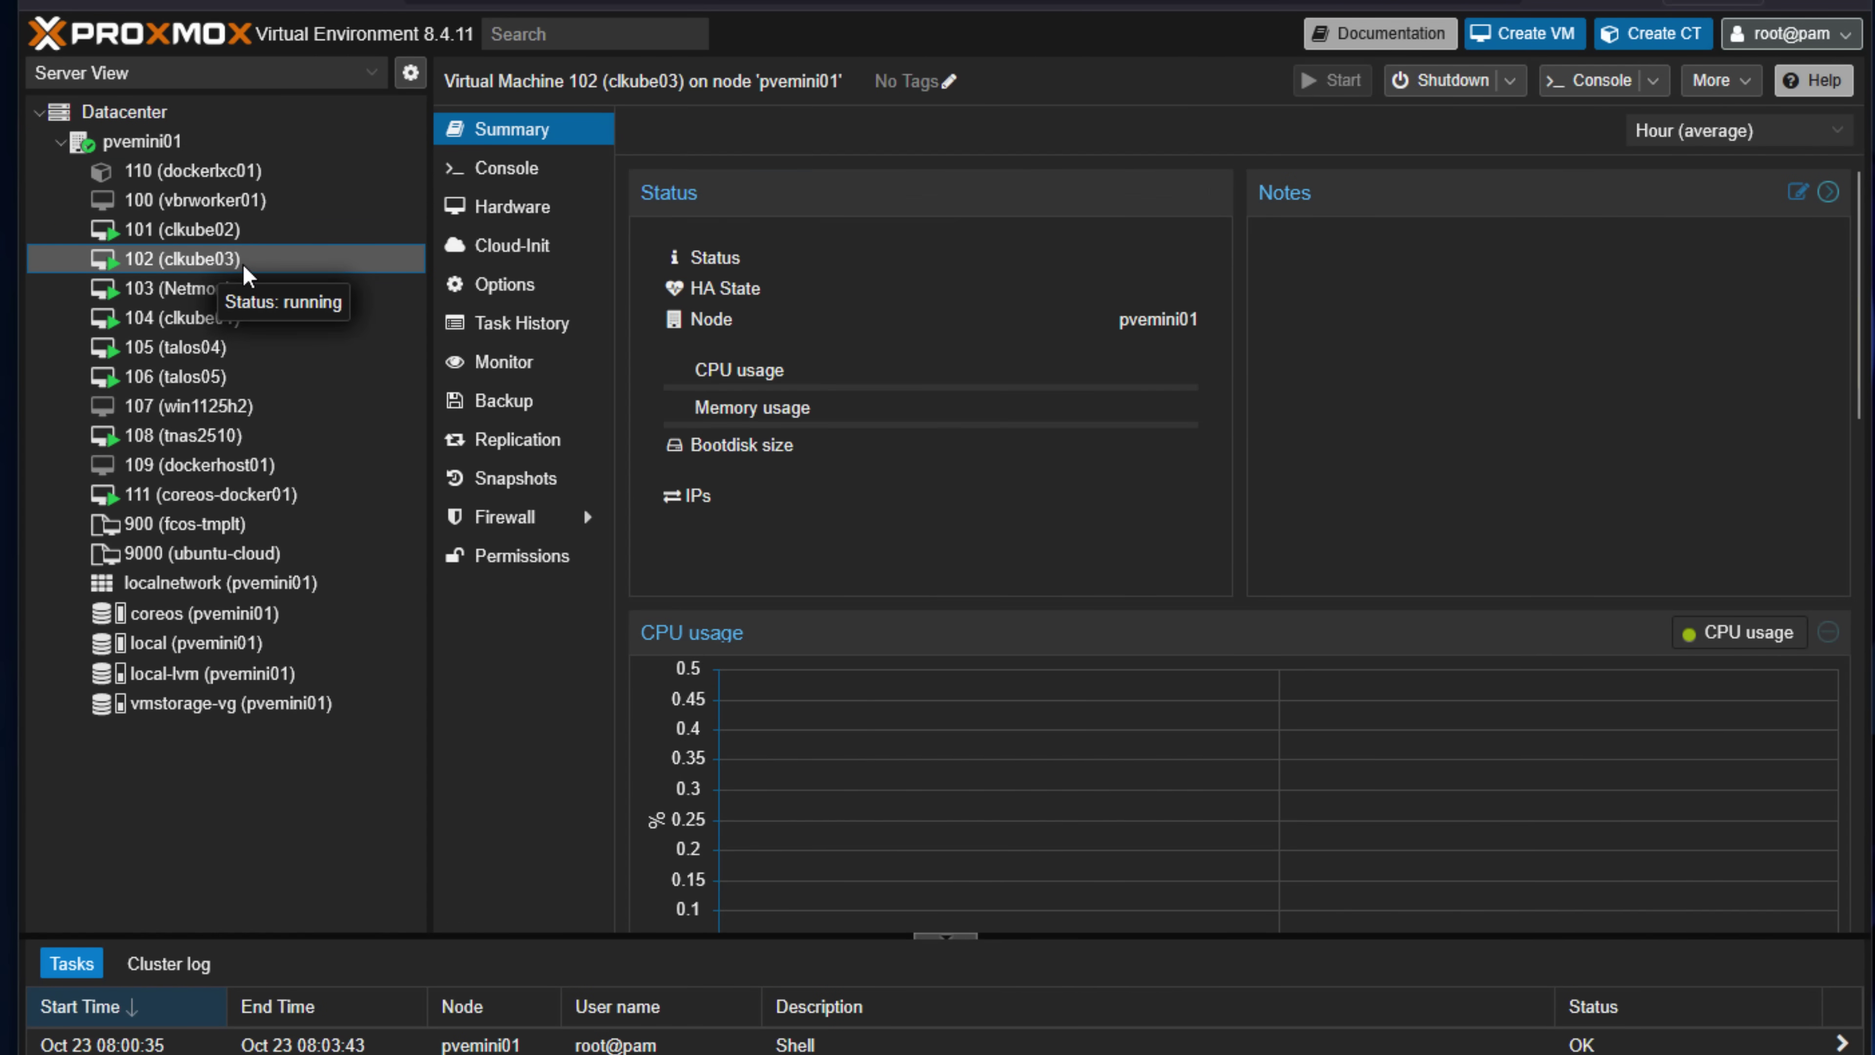
click(162, 290)
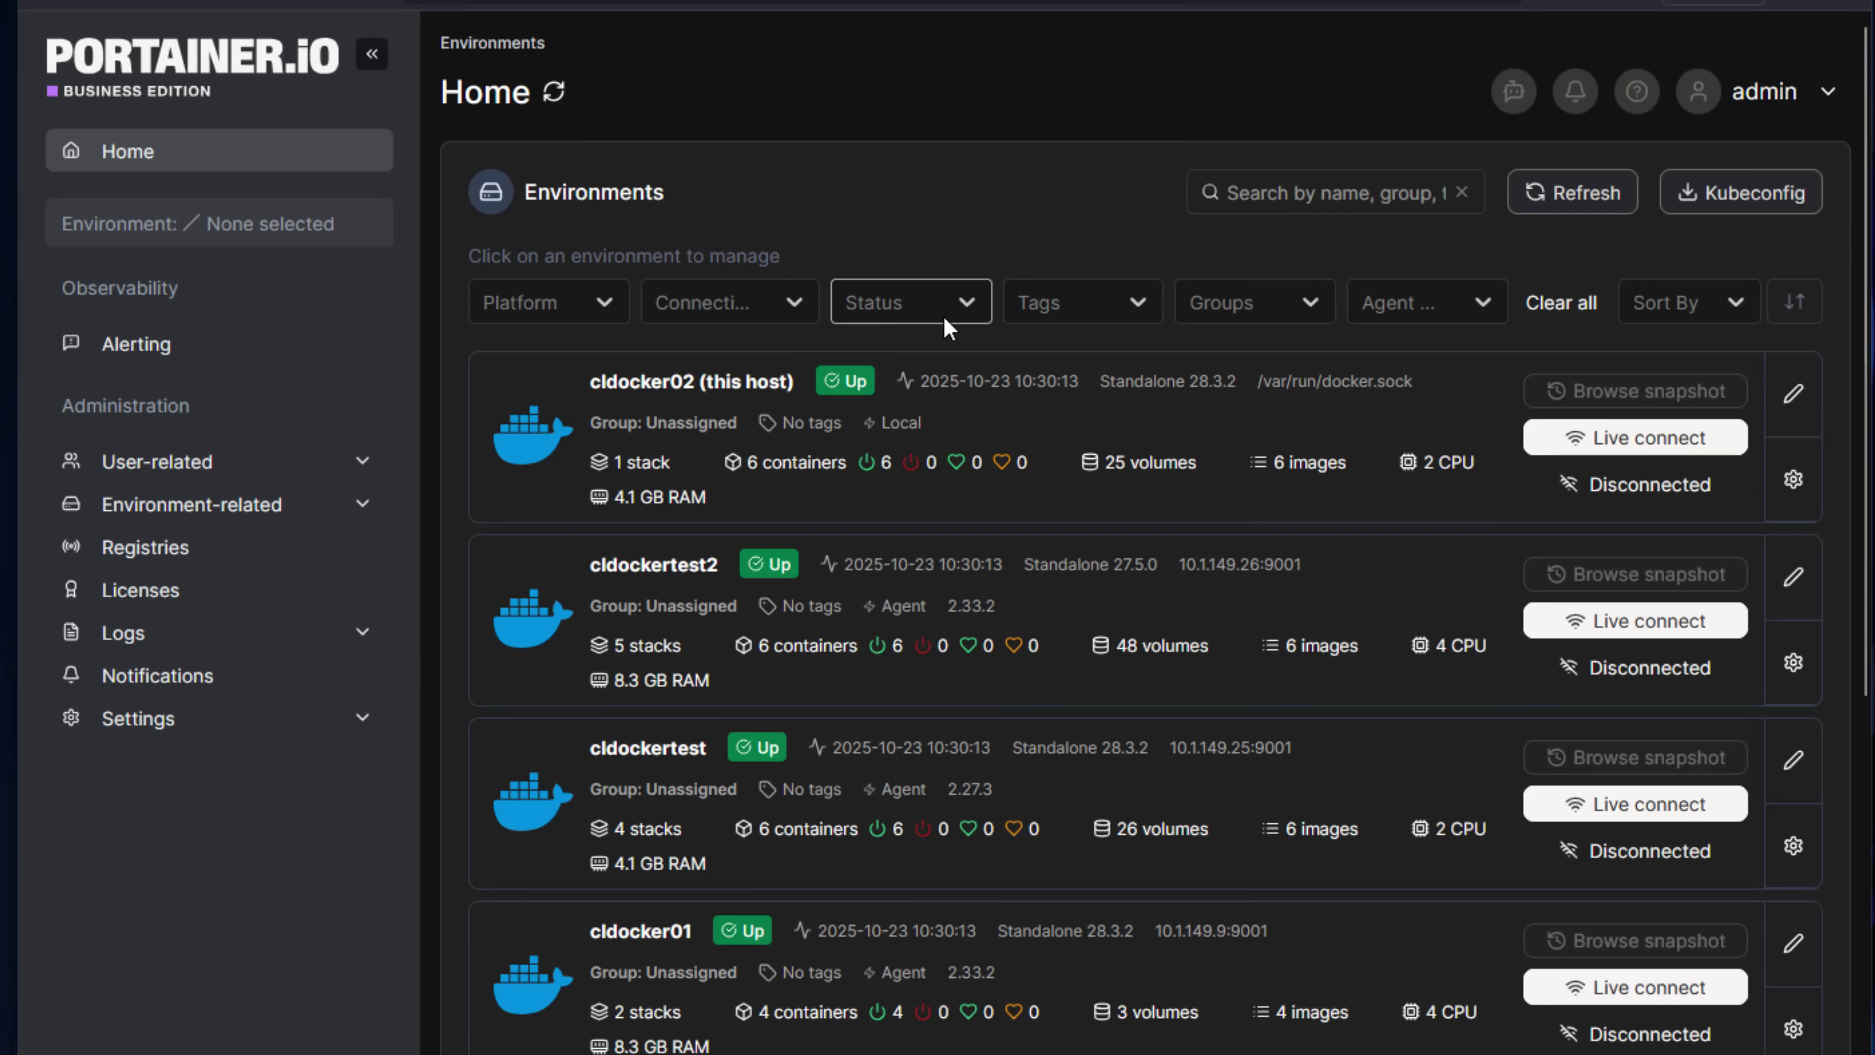
scroll(947, 332, down, 2)
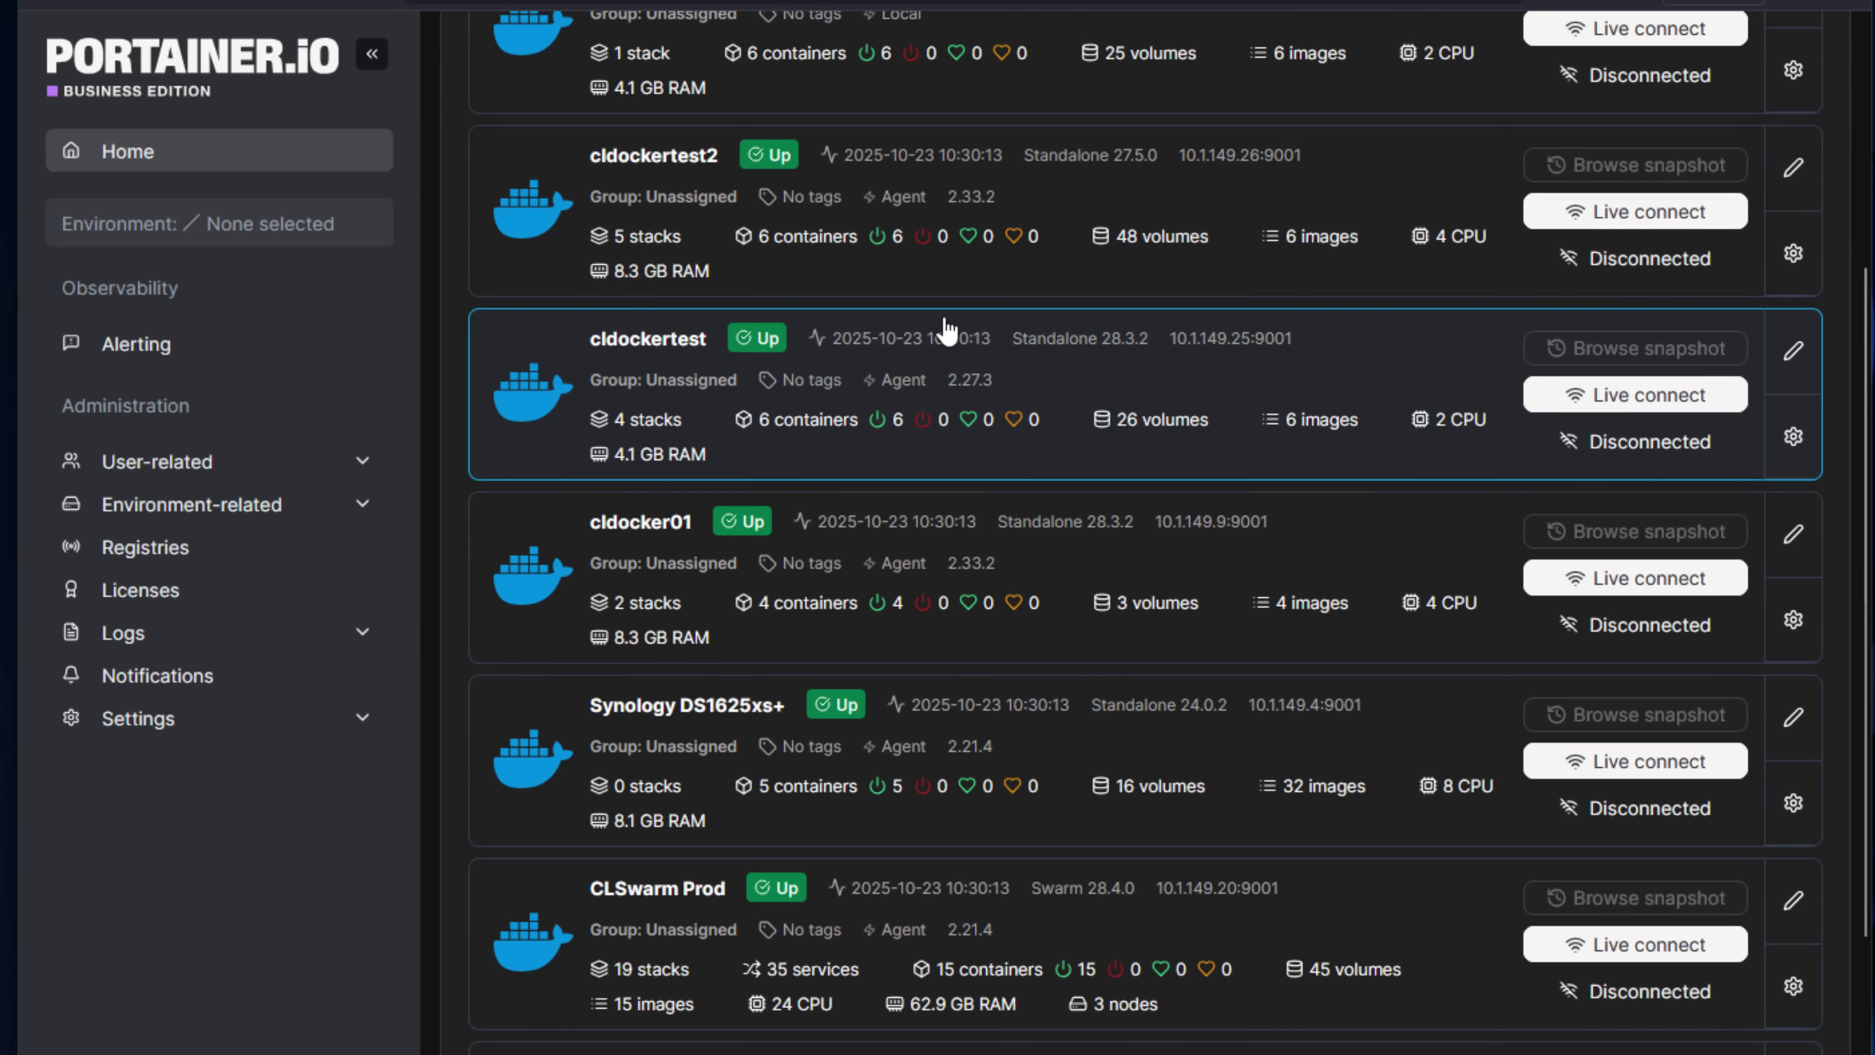
scroll(947, 332, down, 4)
scroll(947, 332, down, 2)
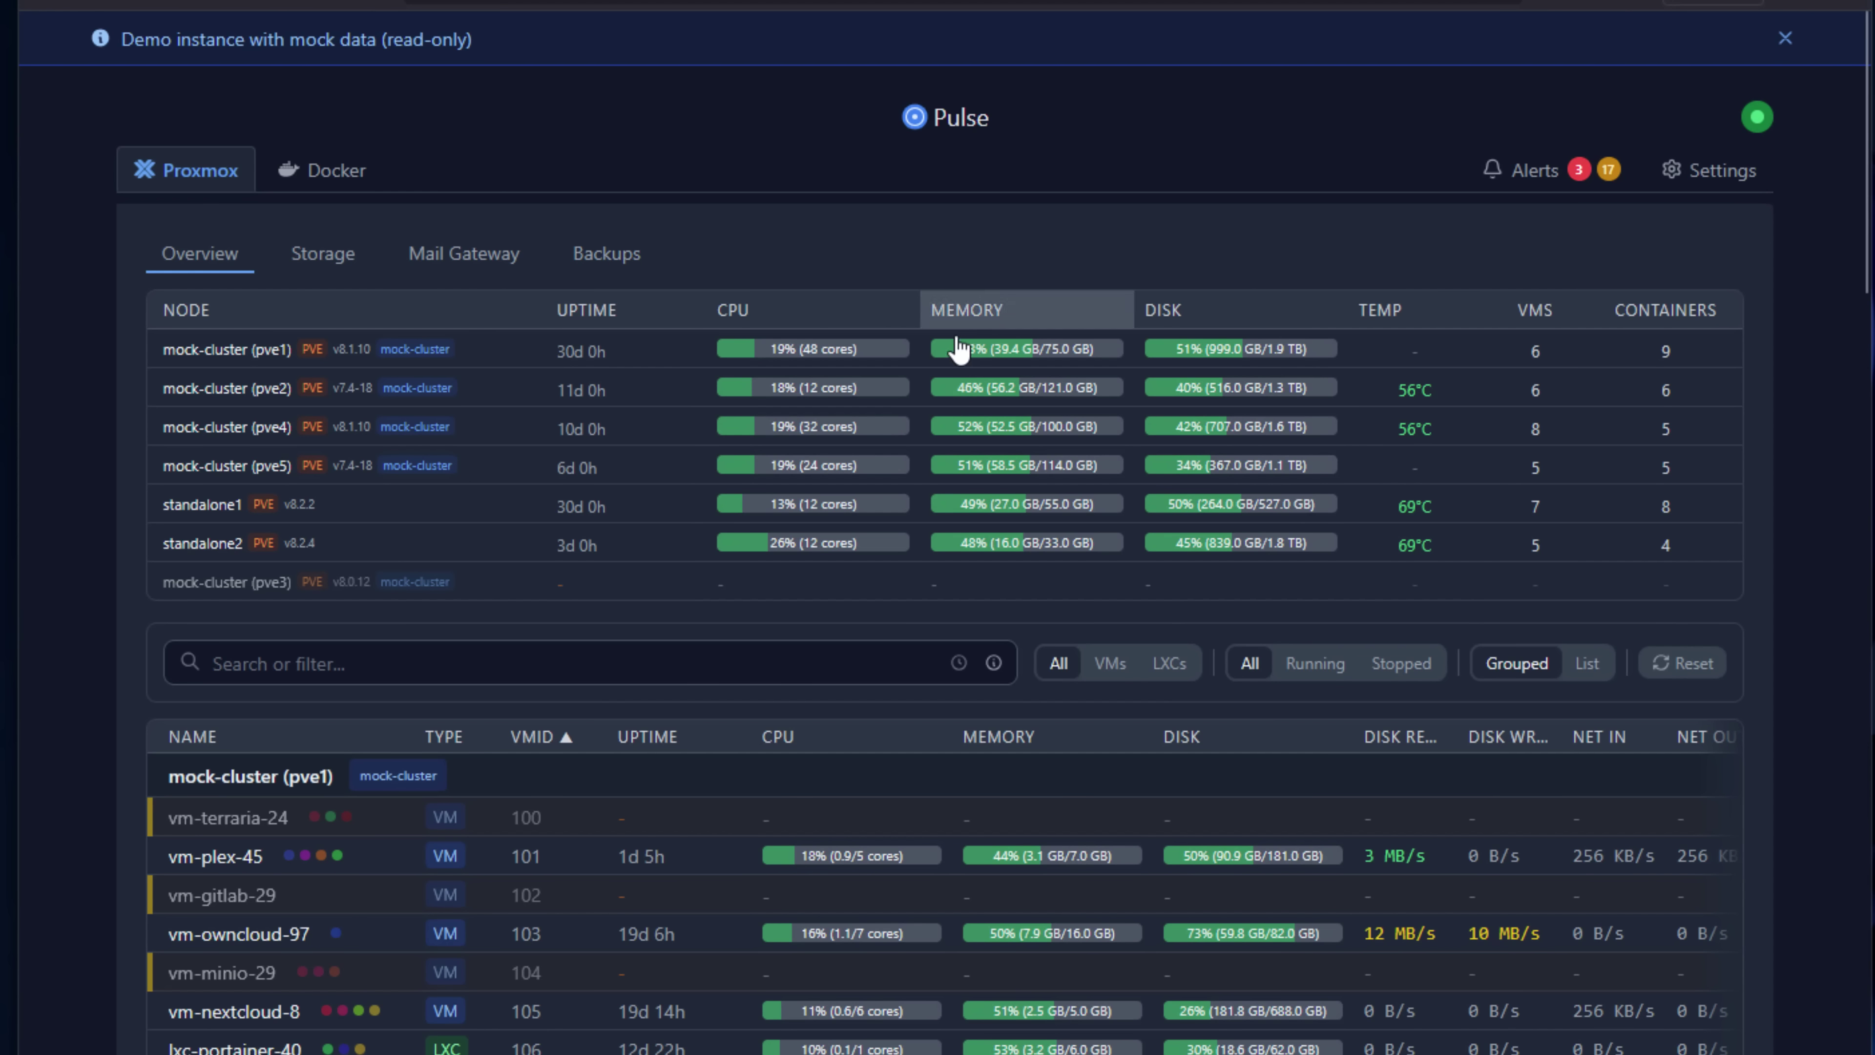
Expand the vm-redis-0 and lxc-grafana-2 rows in the guest table to show their details.
scroll(853, 395, down, 6)
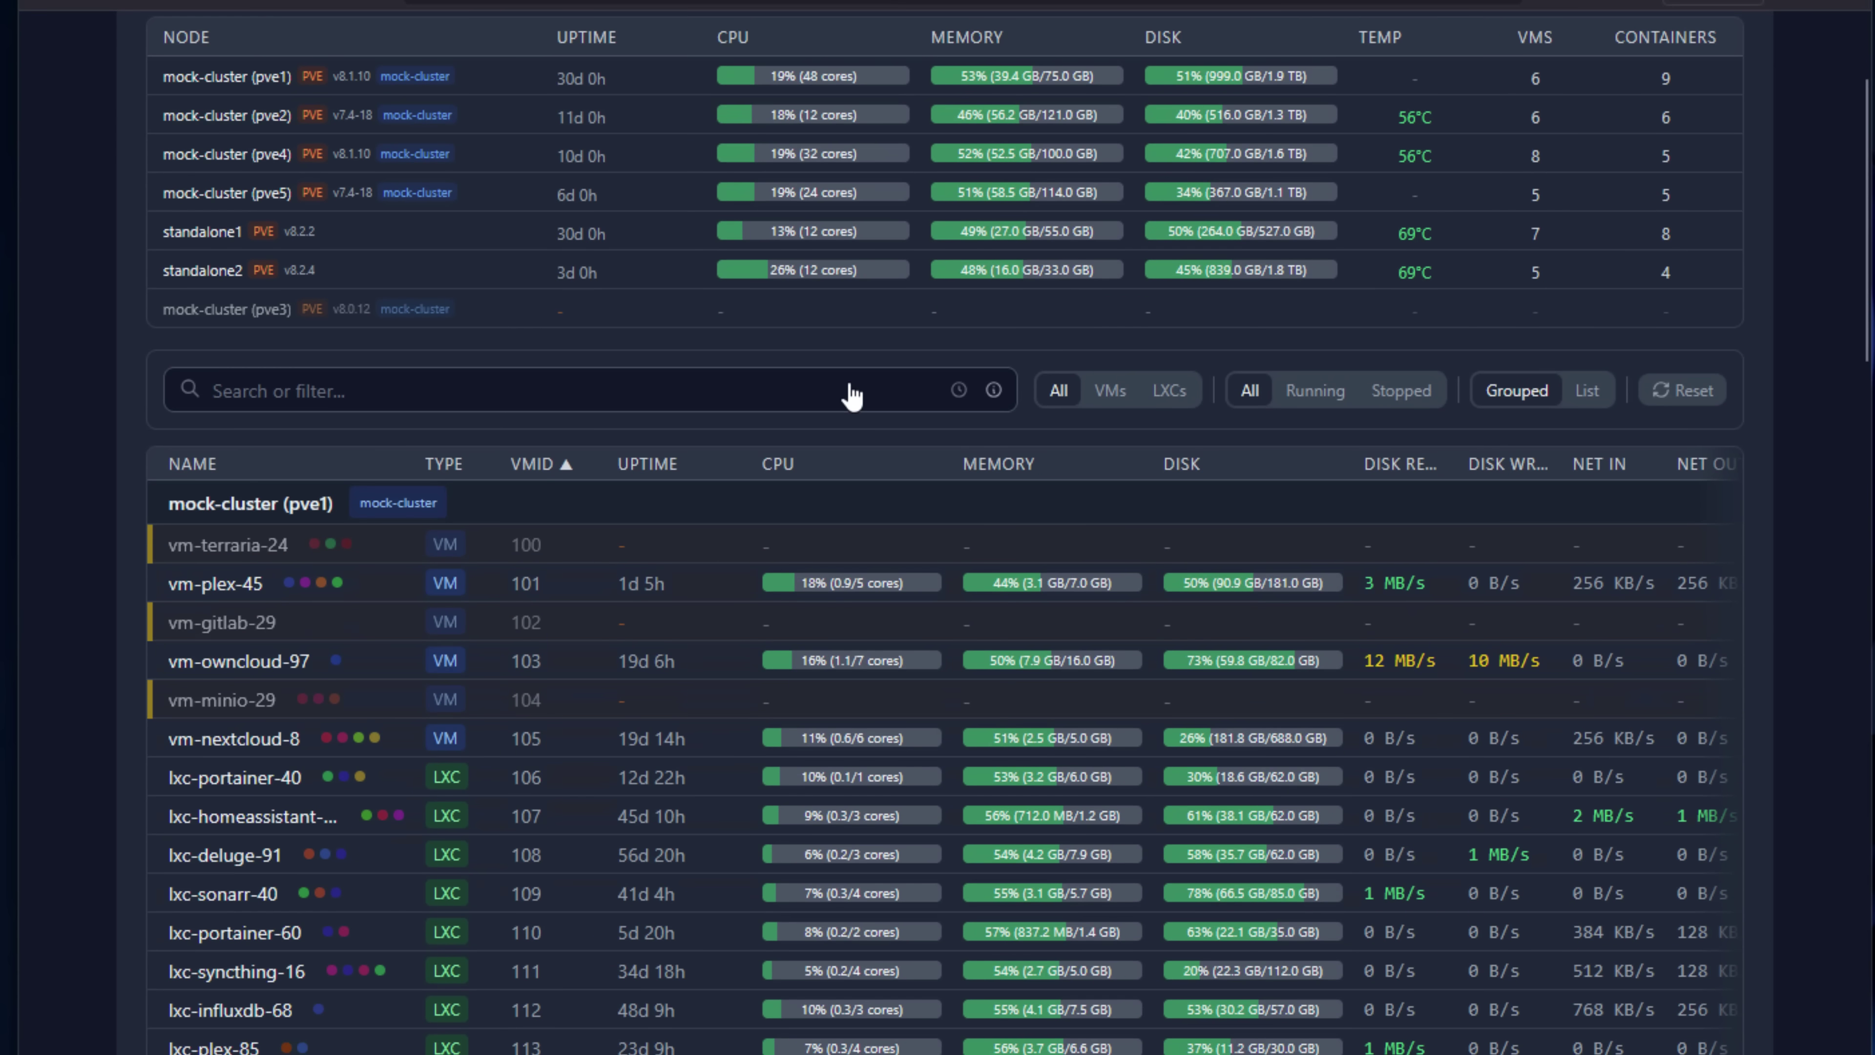
scroll(853, 392, down, 7)
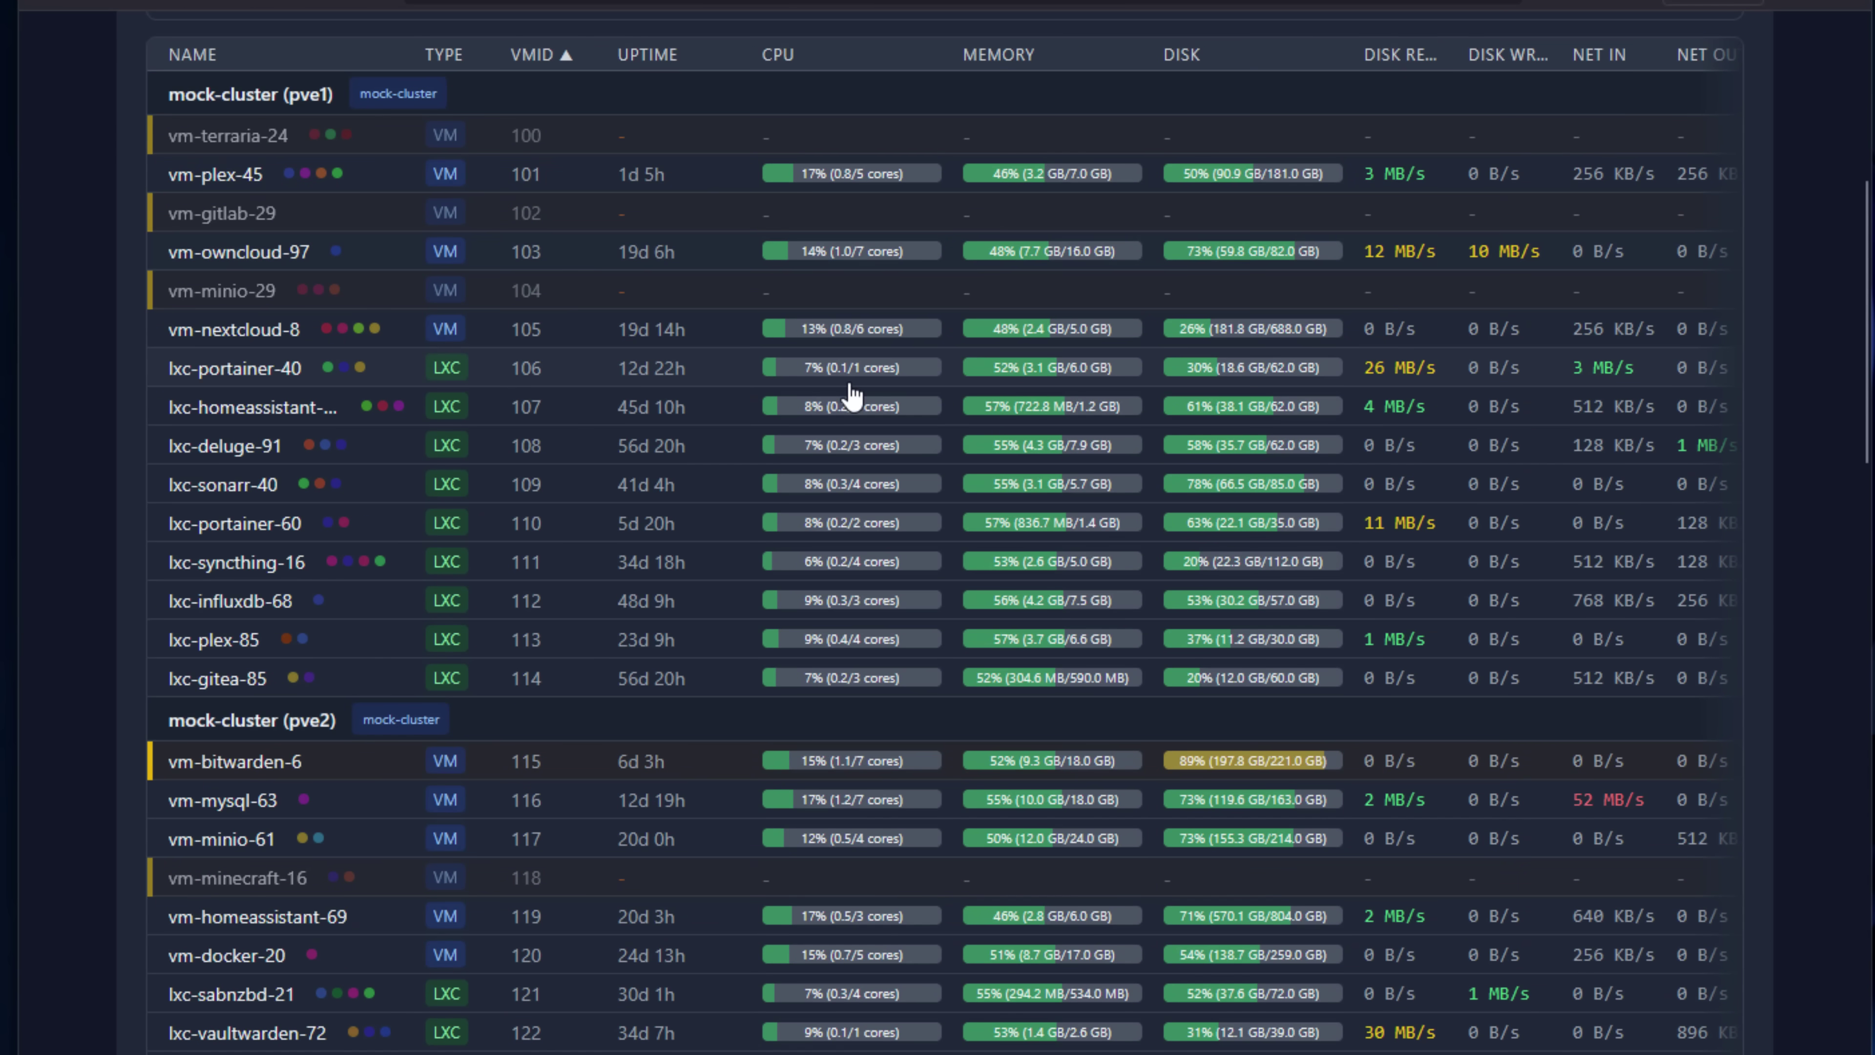
scroll(852, 395, down, 6)
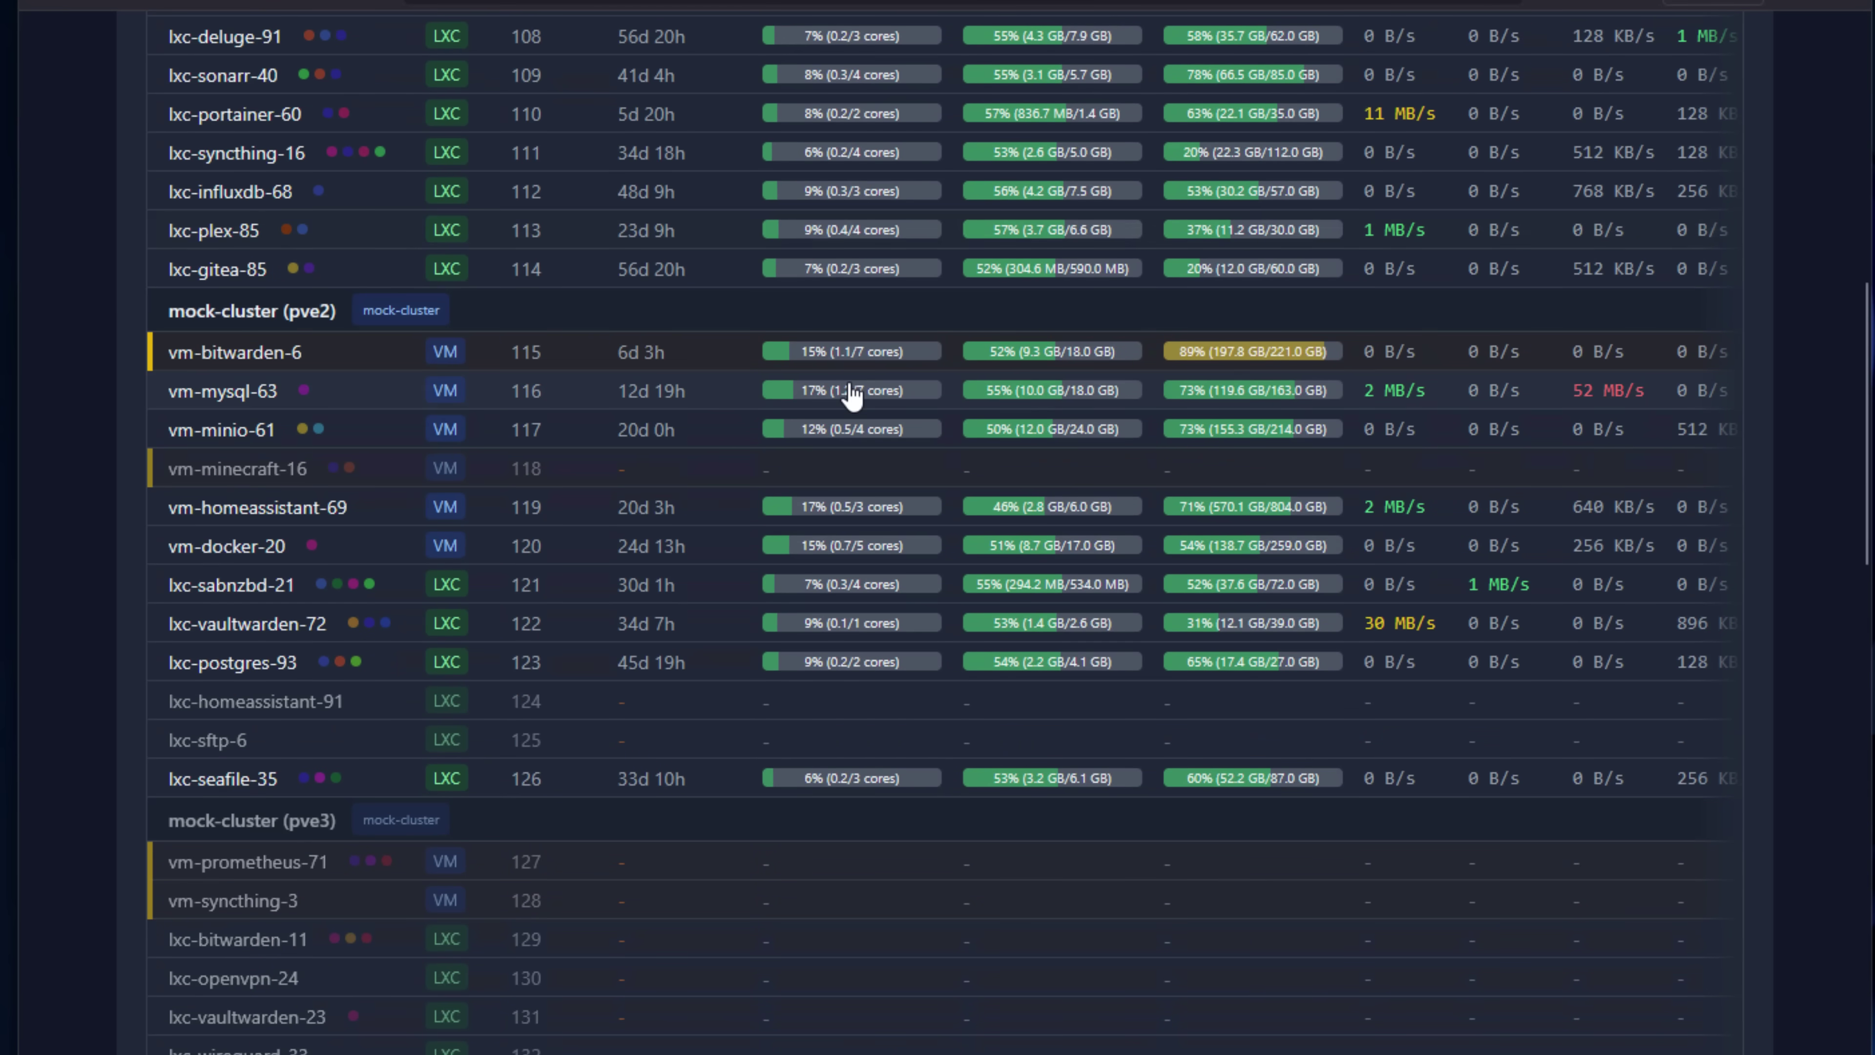
scroll(853, 395, down, 10)
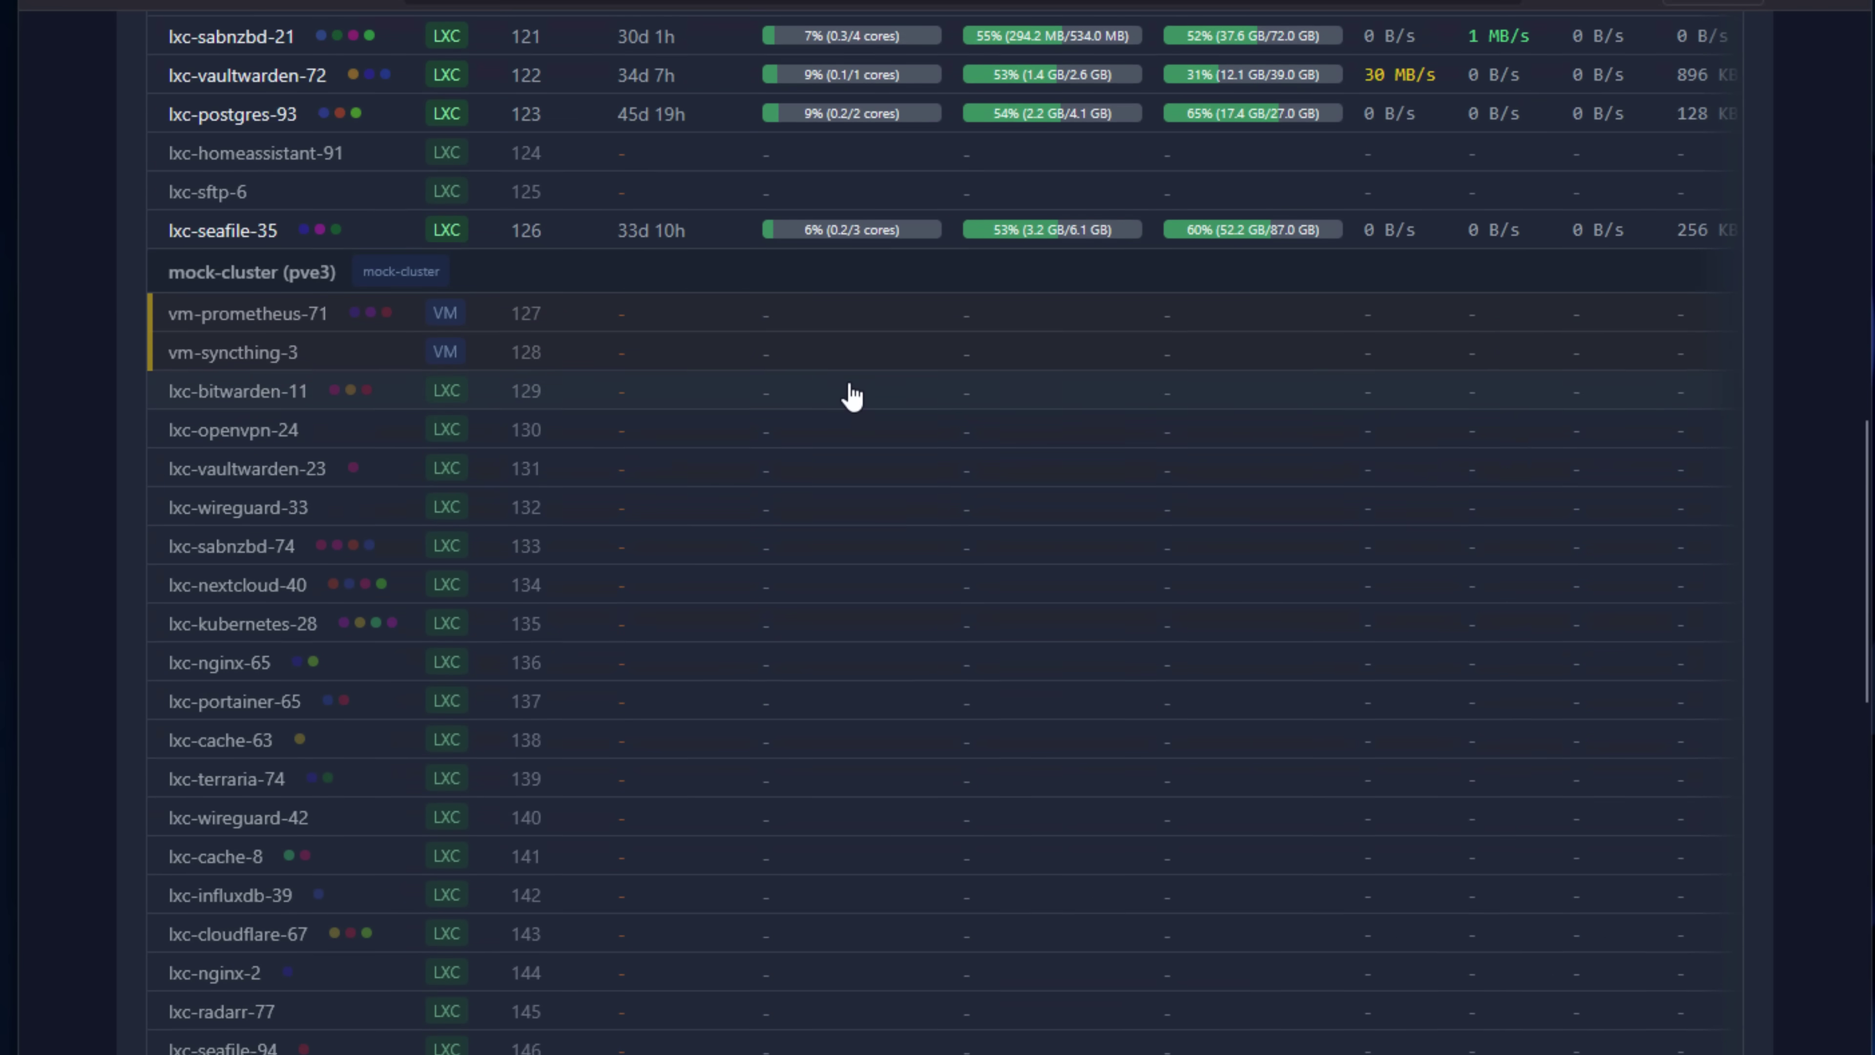
scroll(852, 396, down, 6)
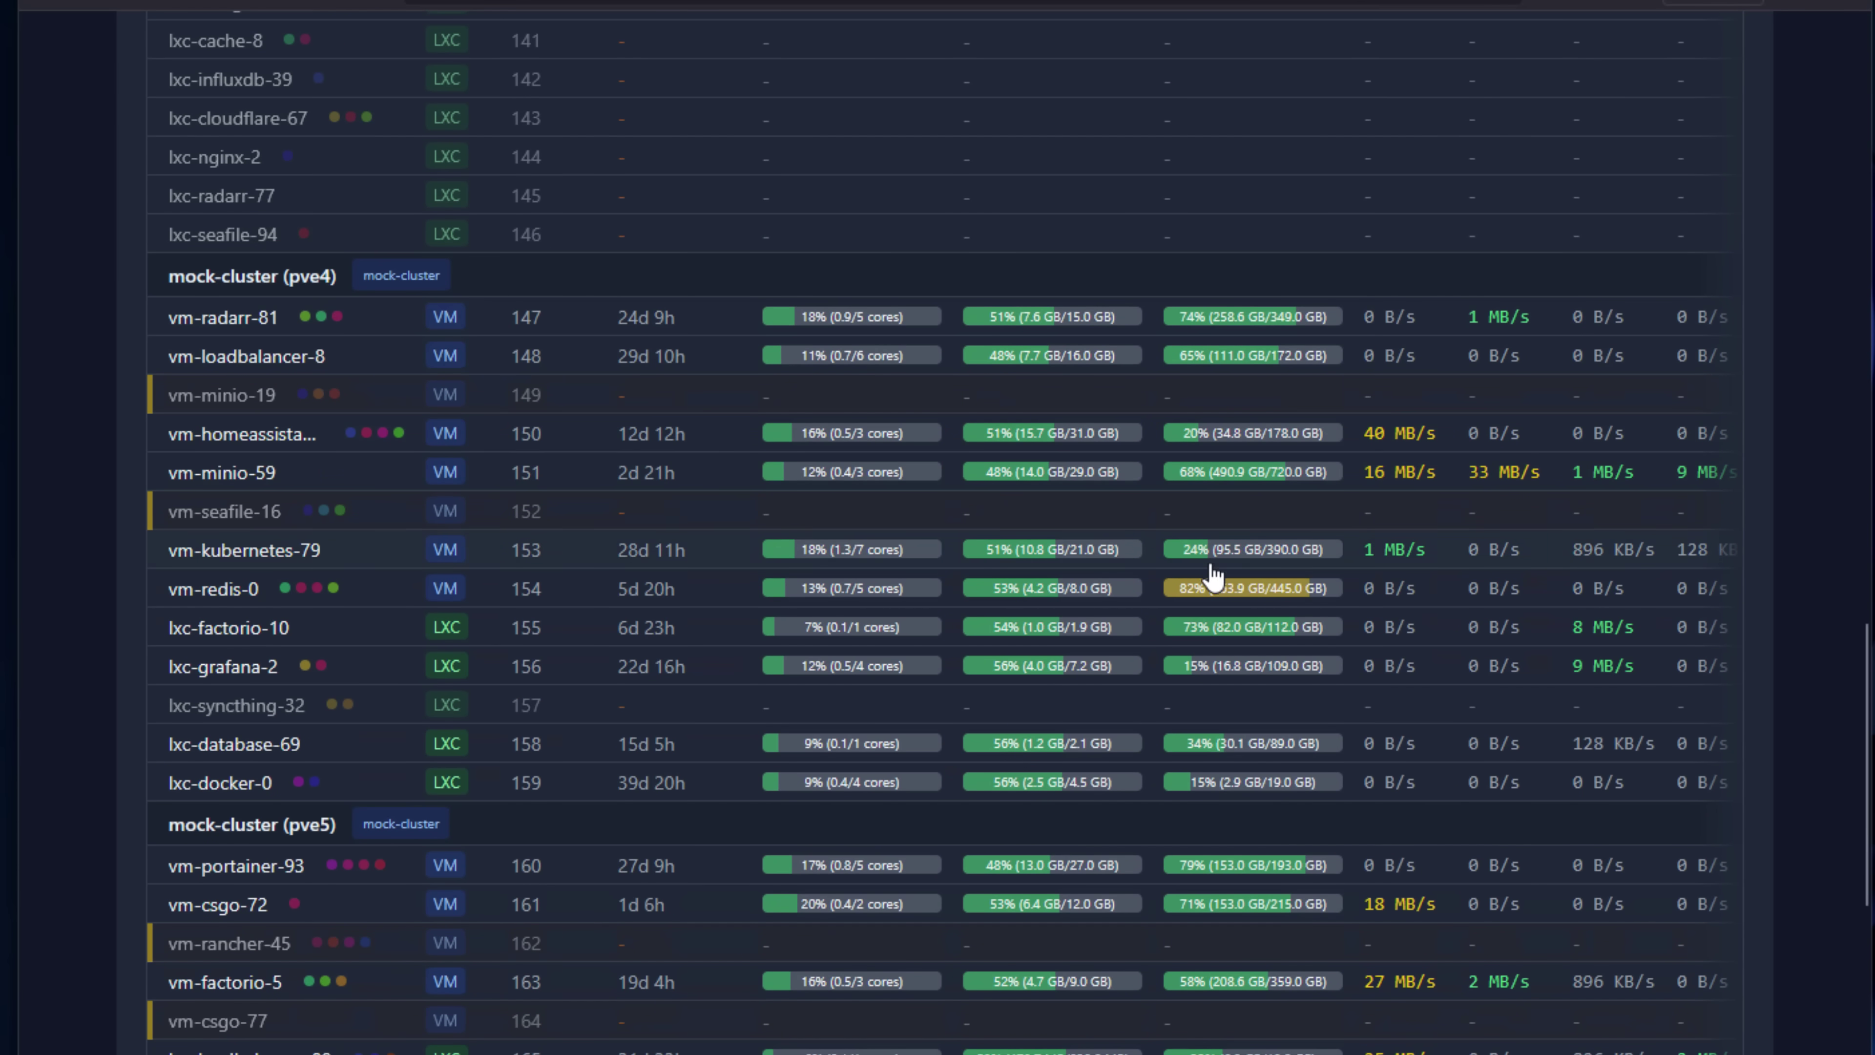
click(1562, 605)
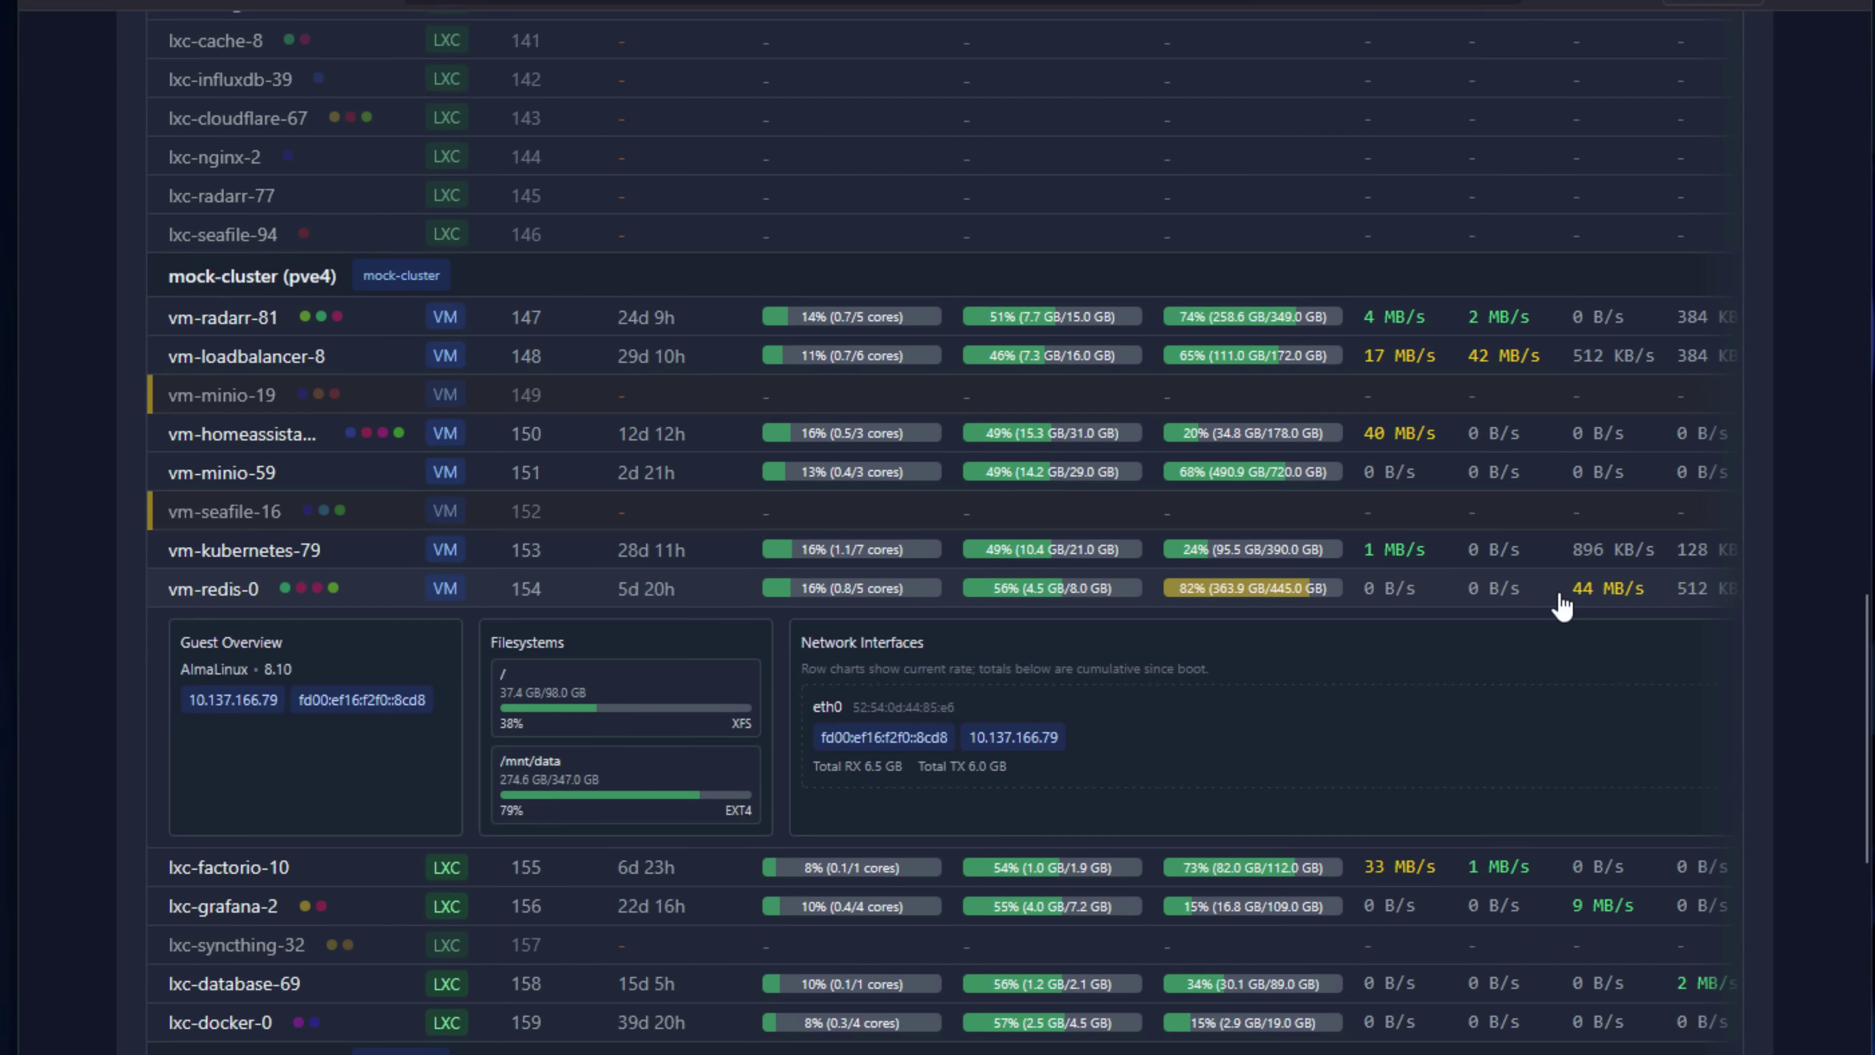
scroll(1382, 670, down, 6)
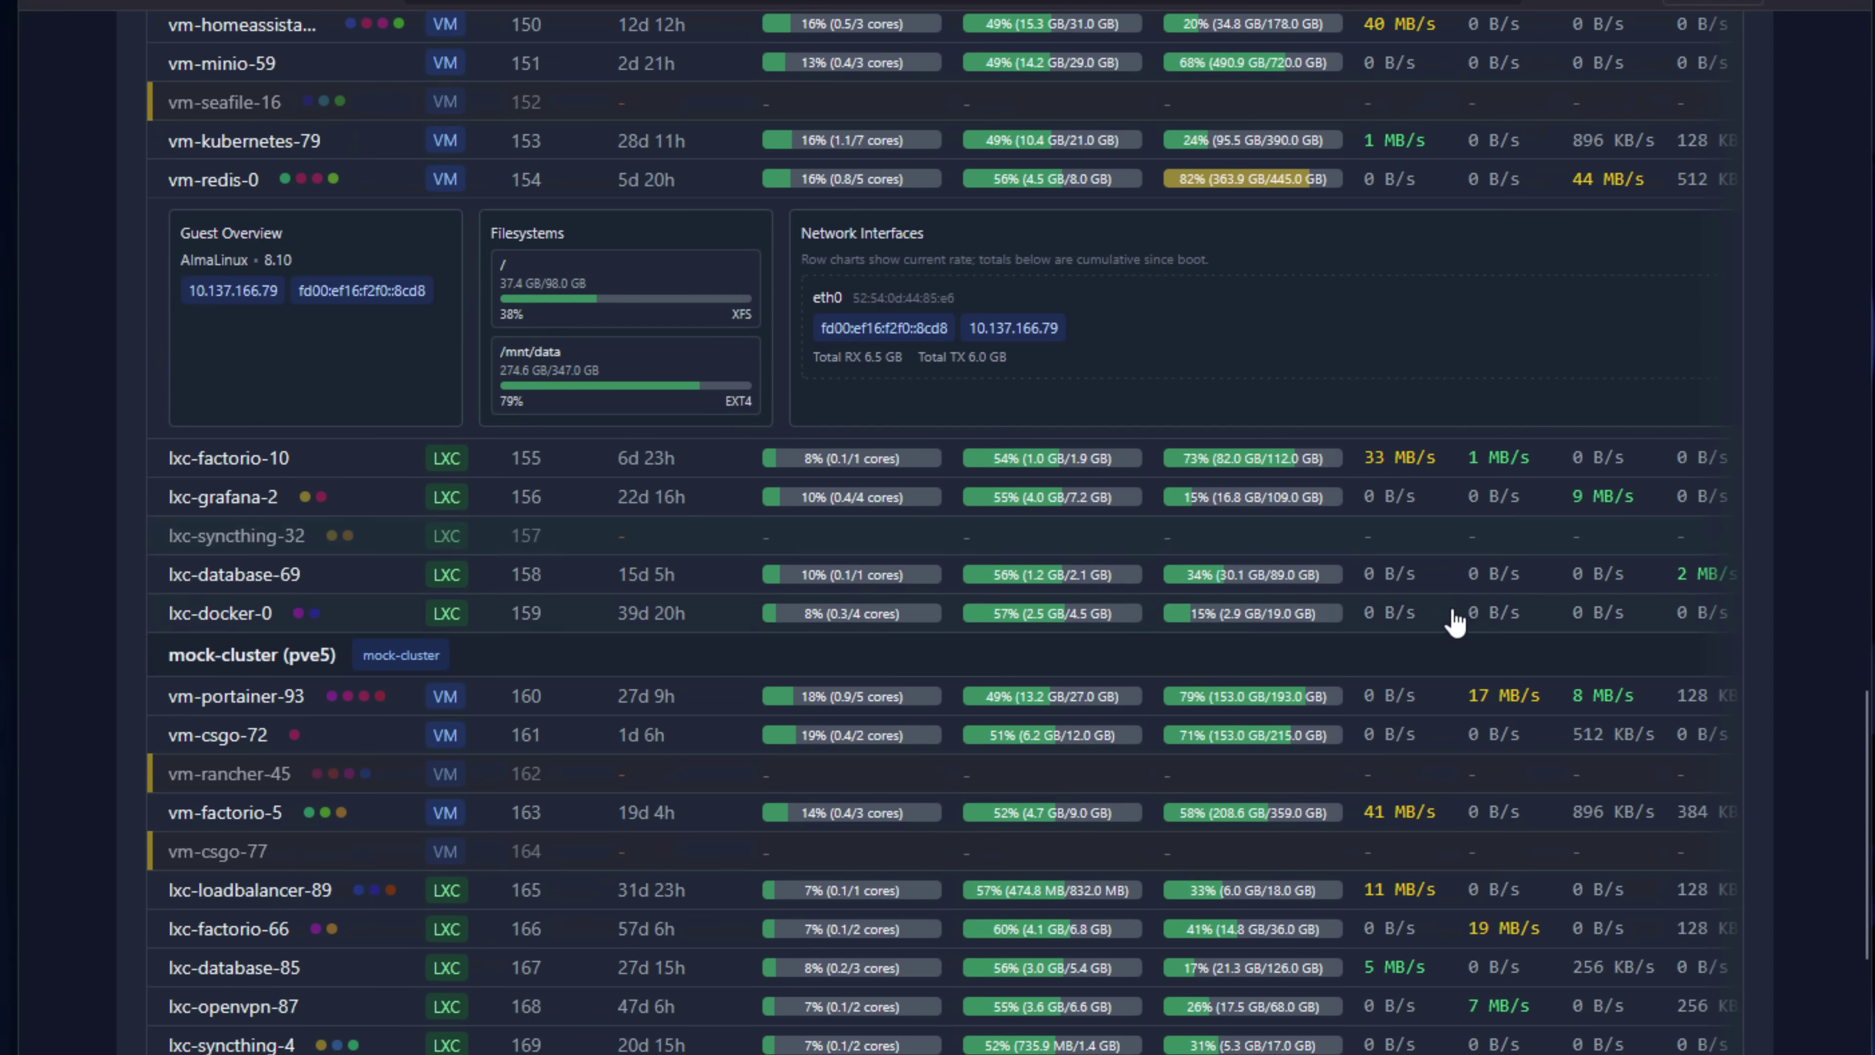
click(1449, 510)
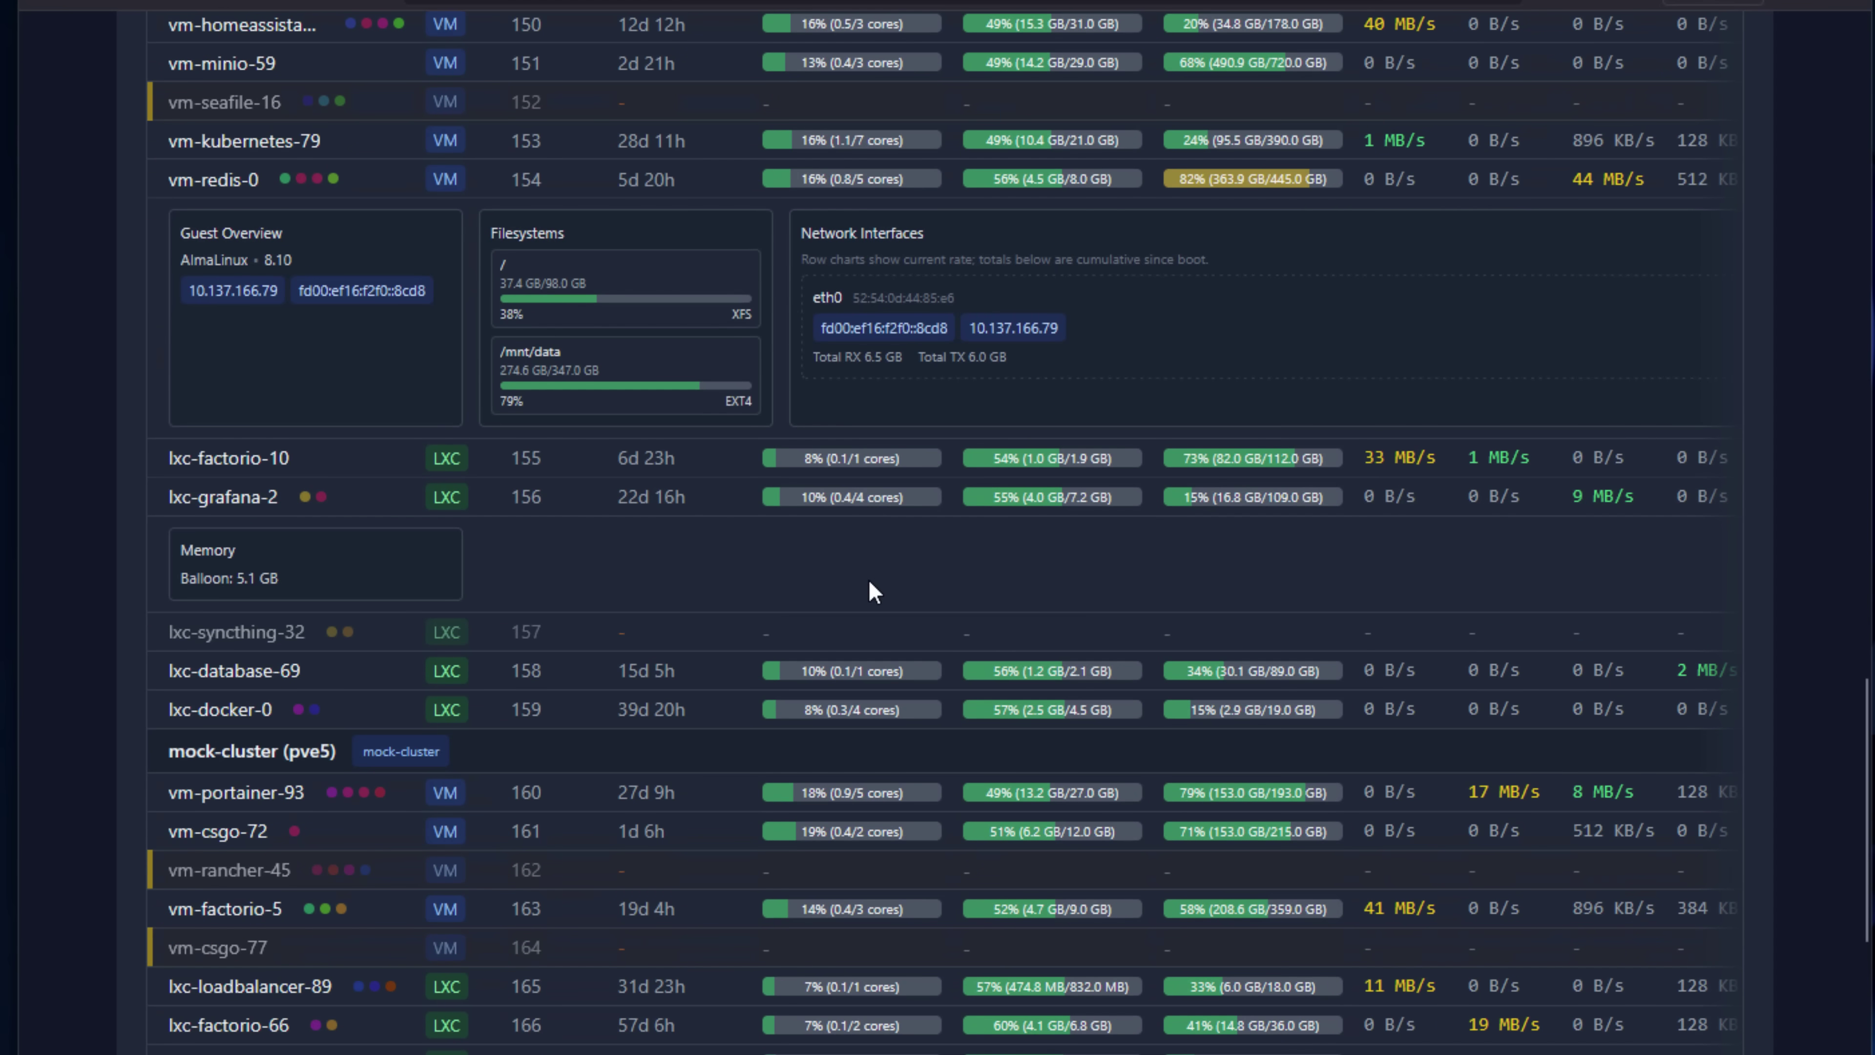
scroll(871, 583, down, 6)
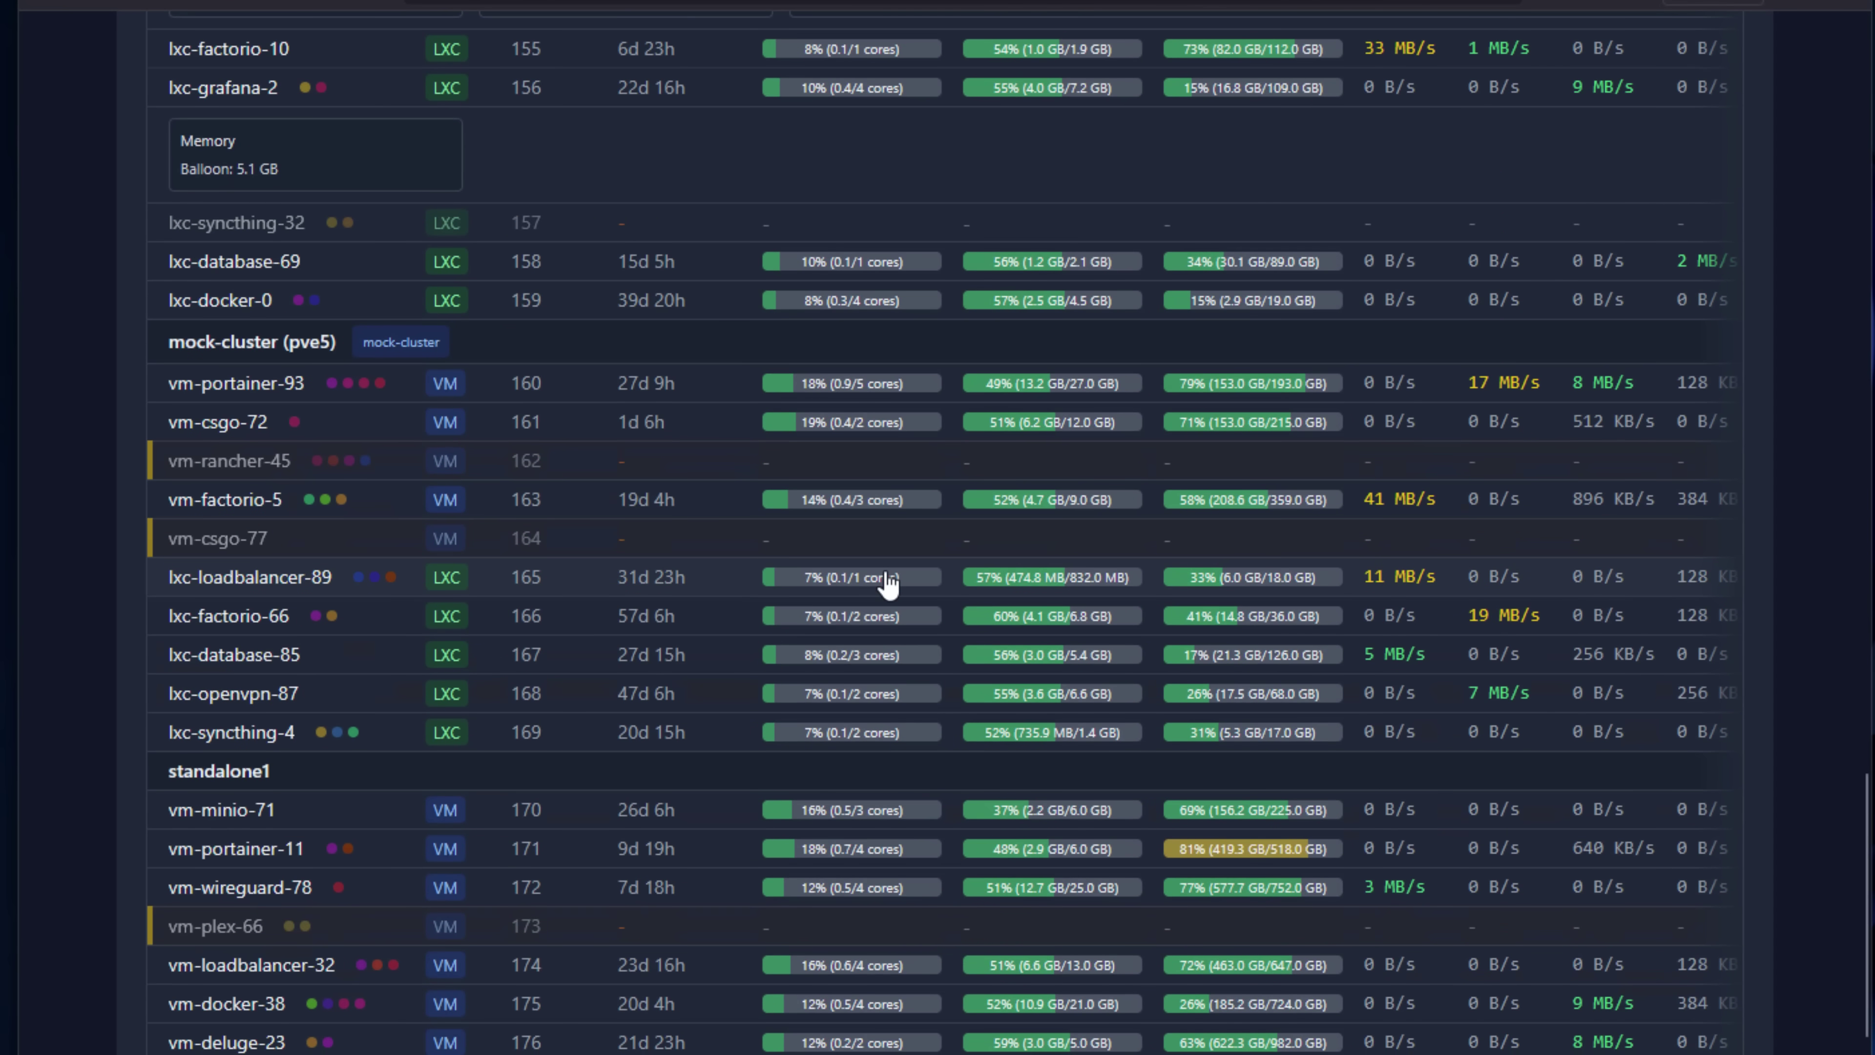
Show the storage pools for the mock-cluster (pve1) node in the Storage view.
scroll(888, 583, up, 20)
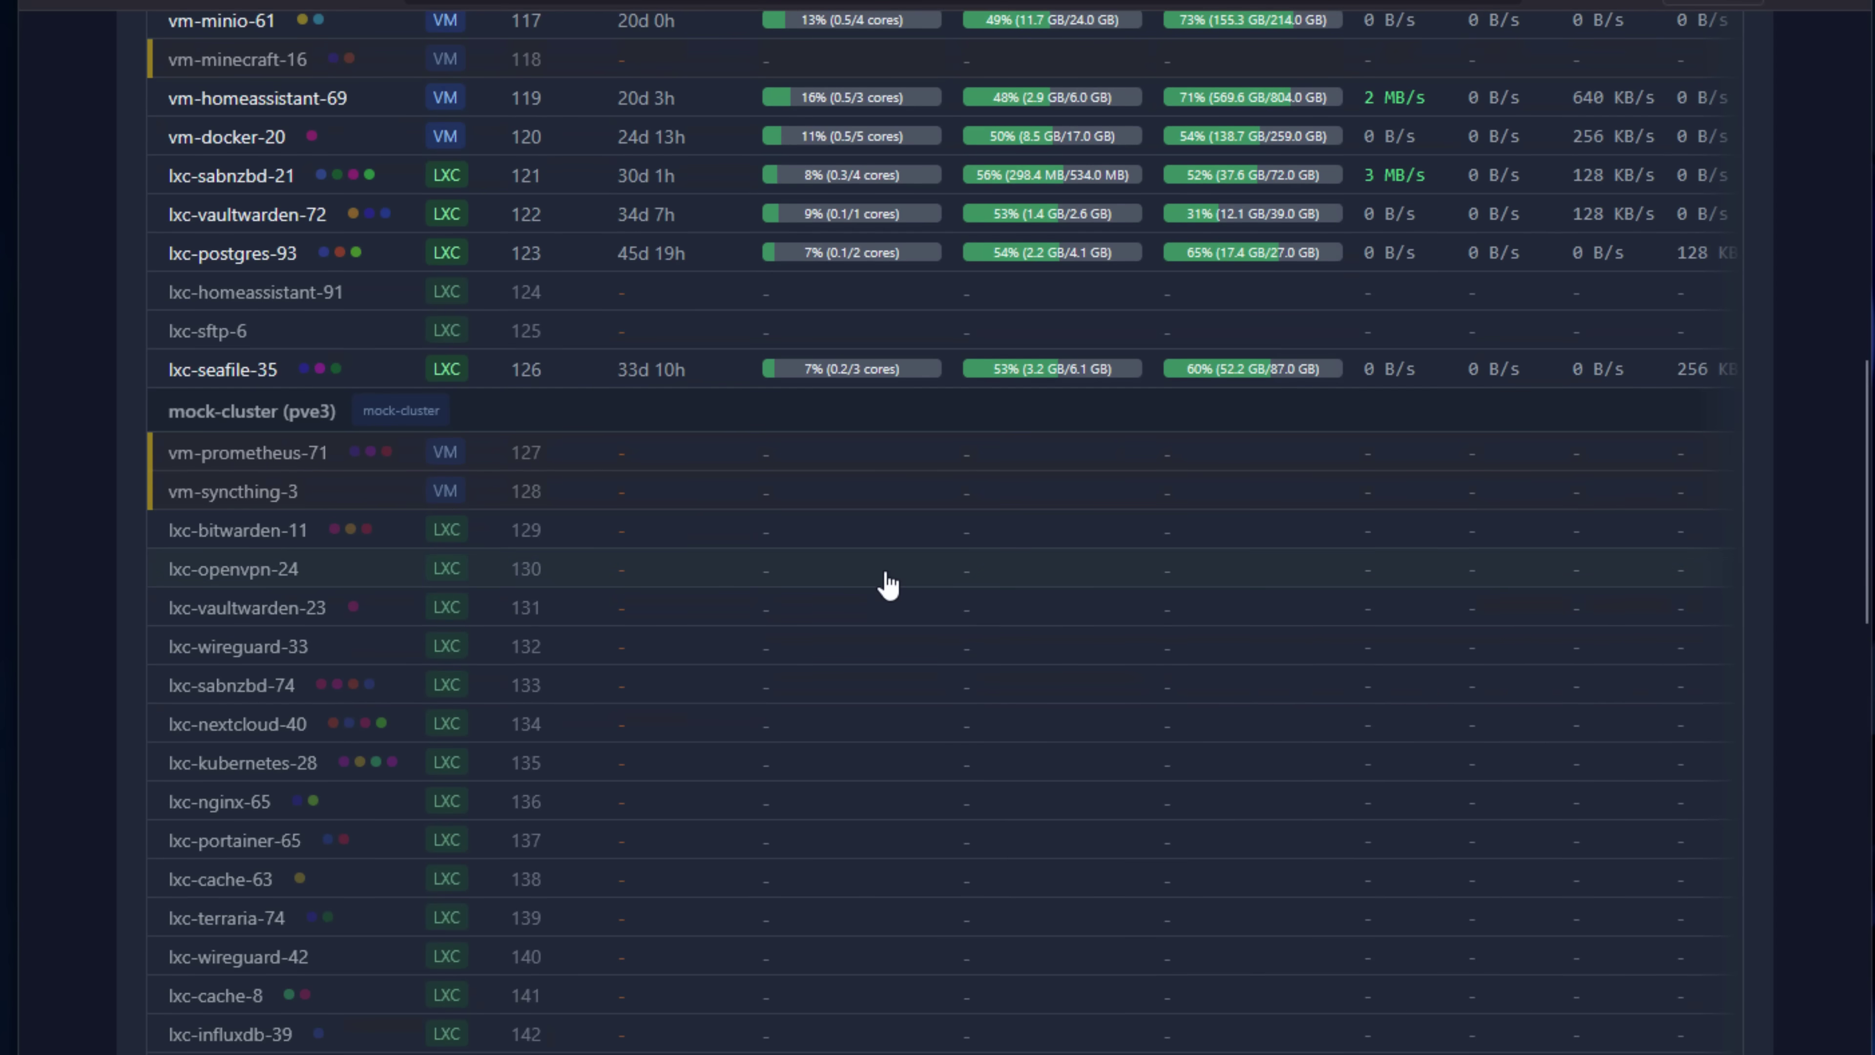
scroll(888, 583, up, 10)
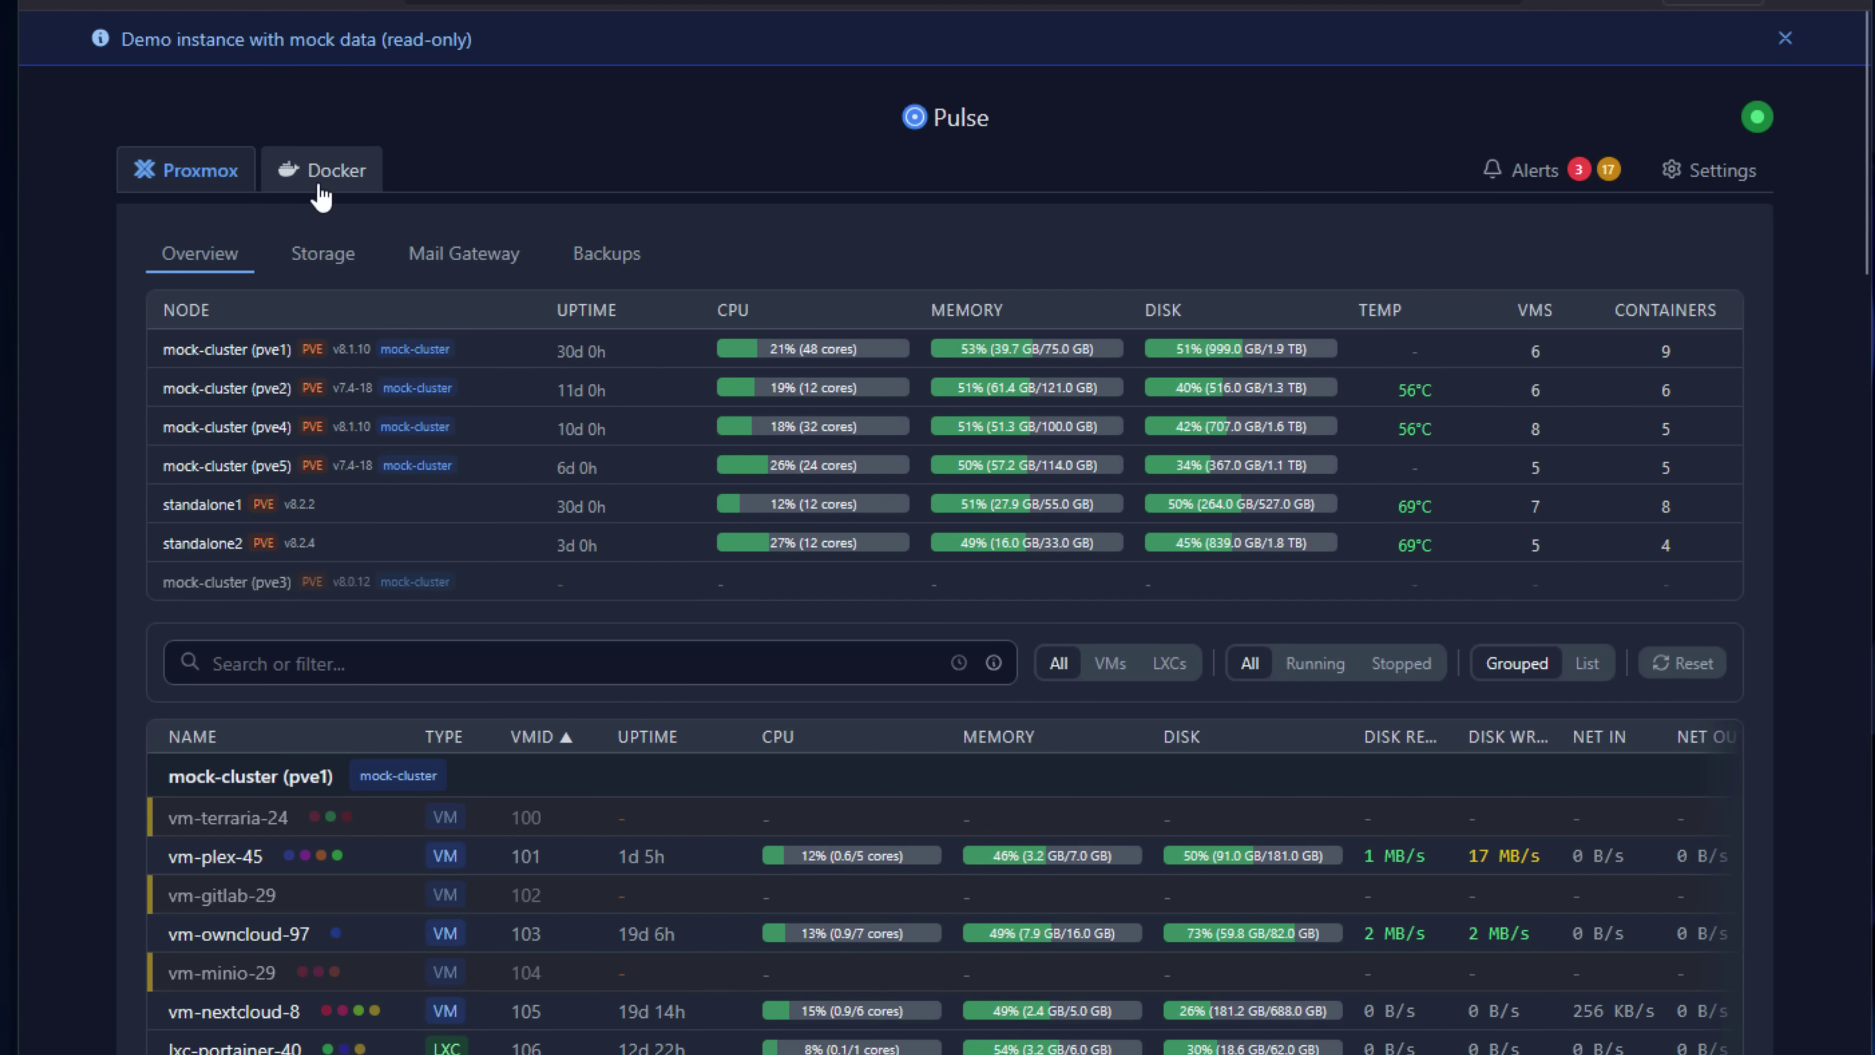
click(302, 261)
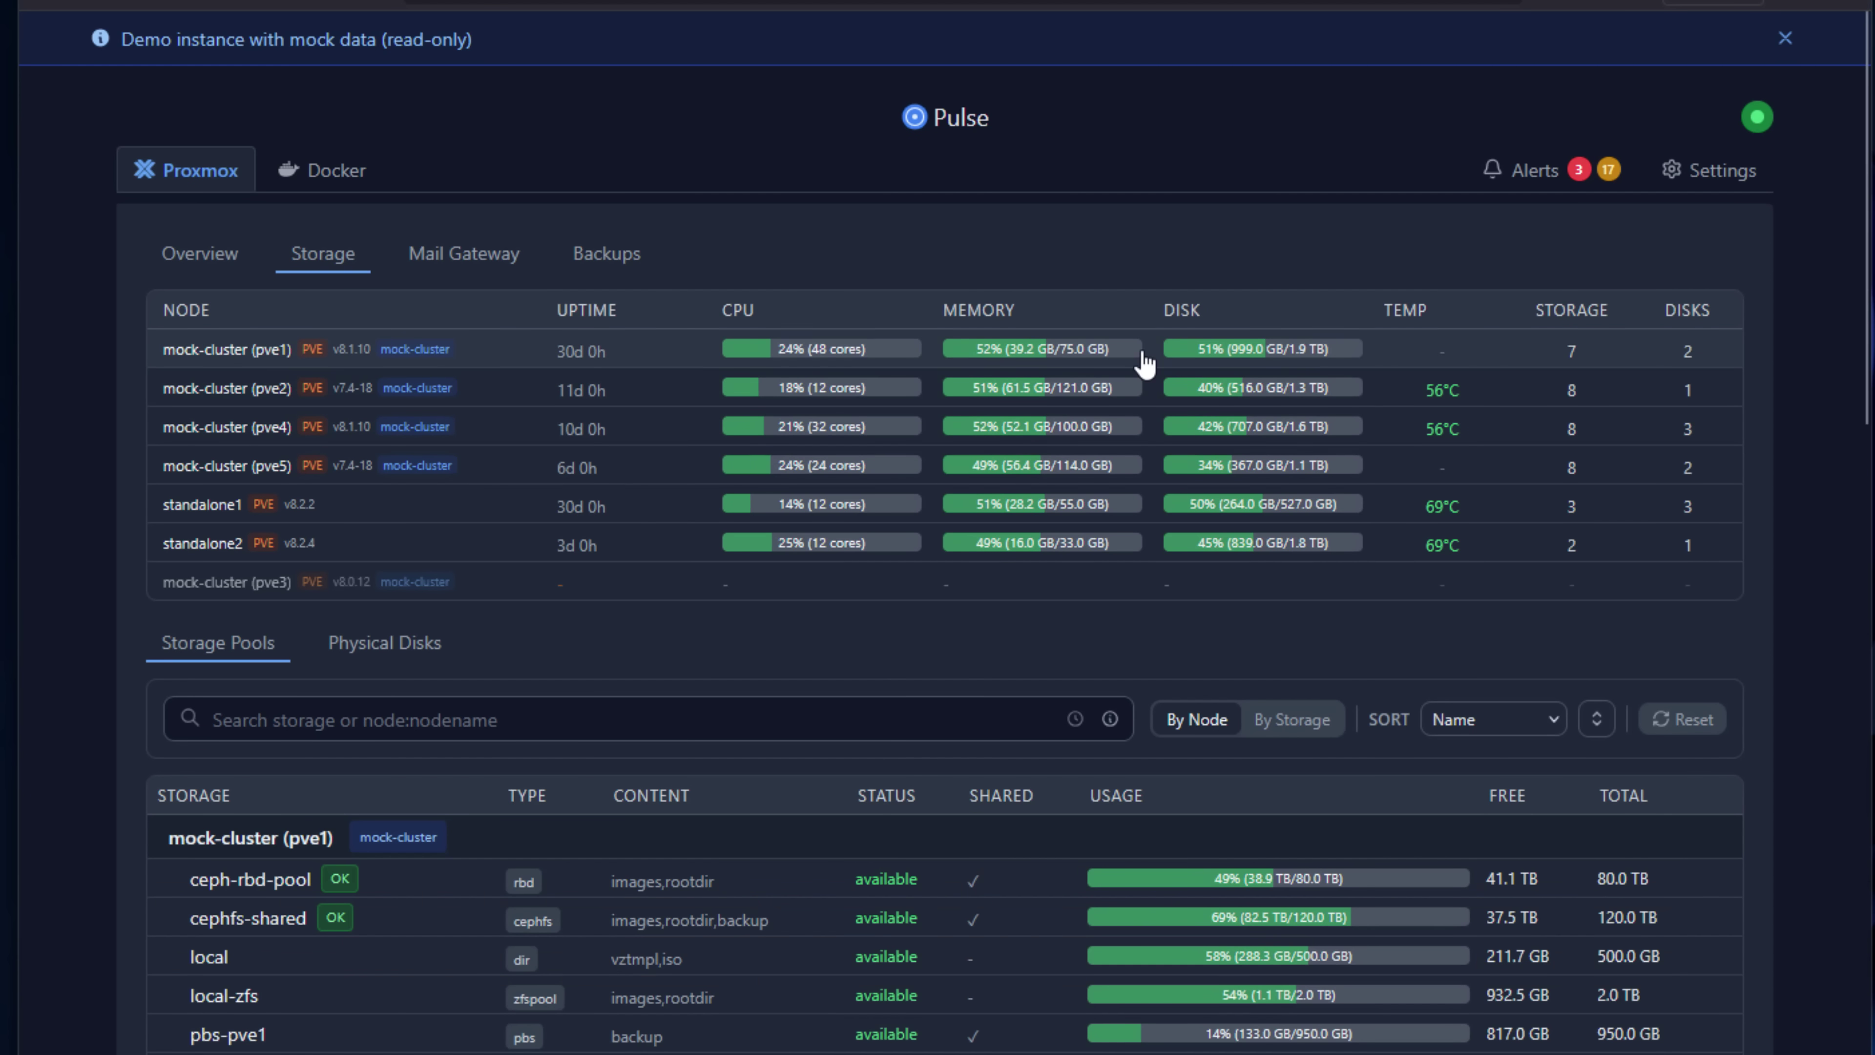
click(1144, 362)
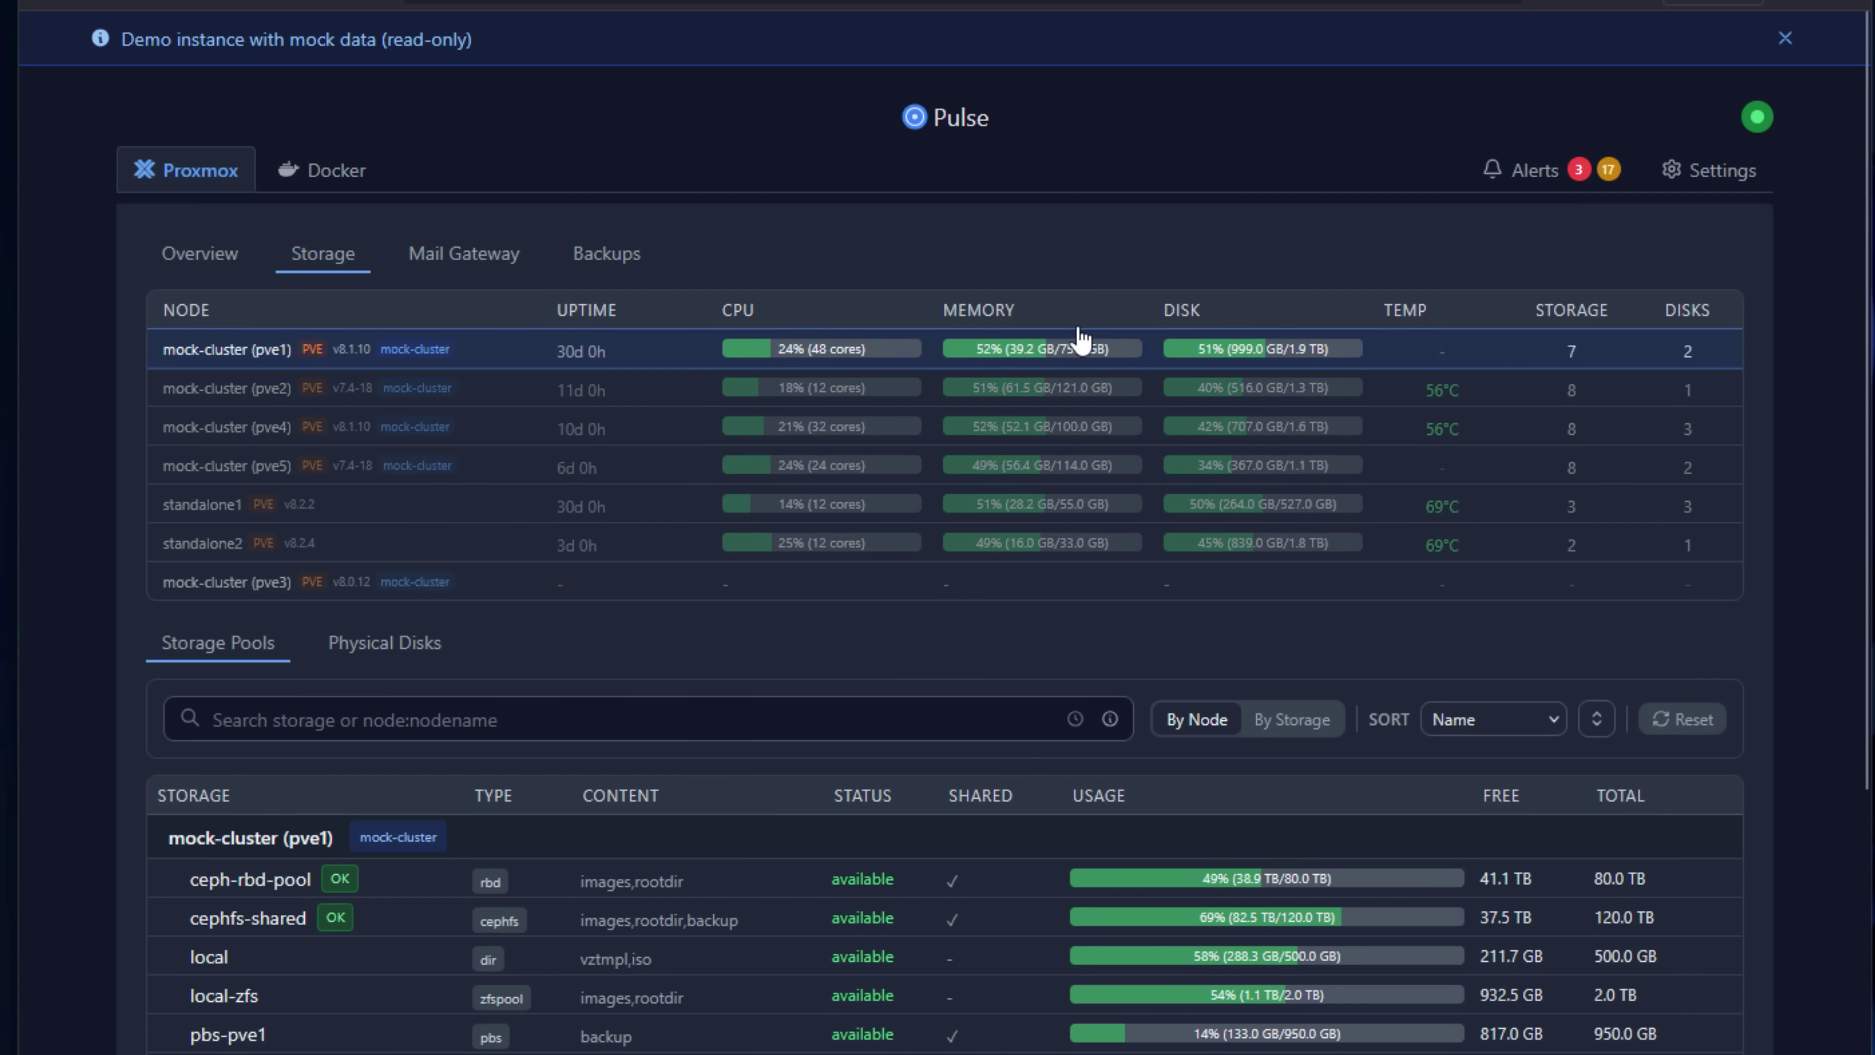
Pass through Mail Gateway to the Backups view and scroll the backup list.
click(464, 272)
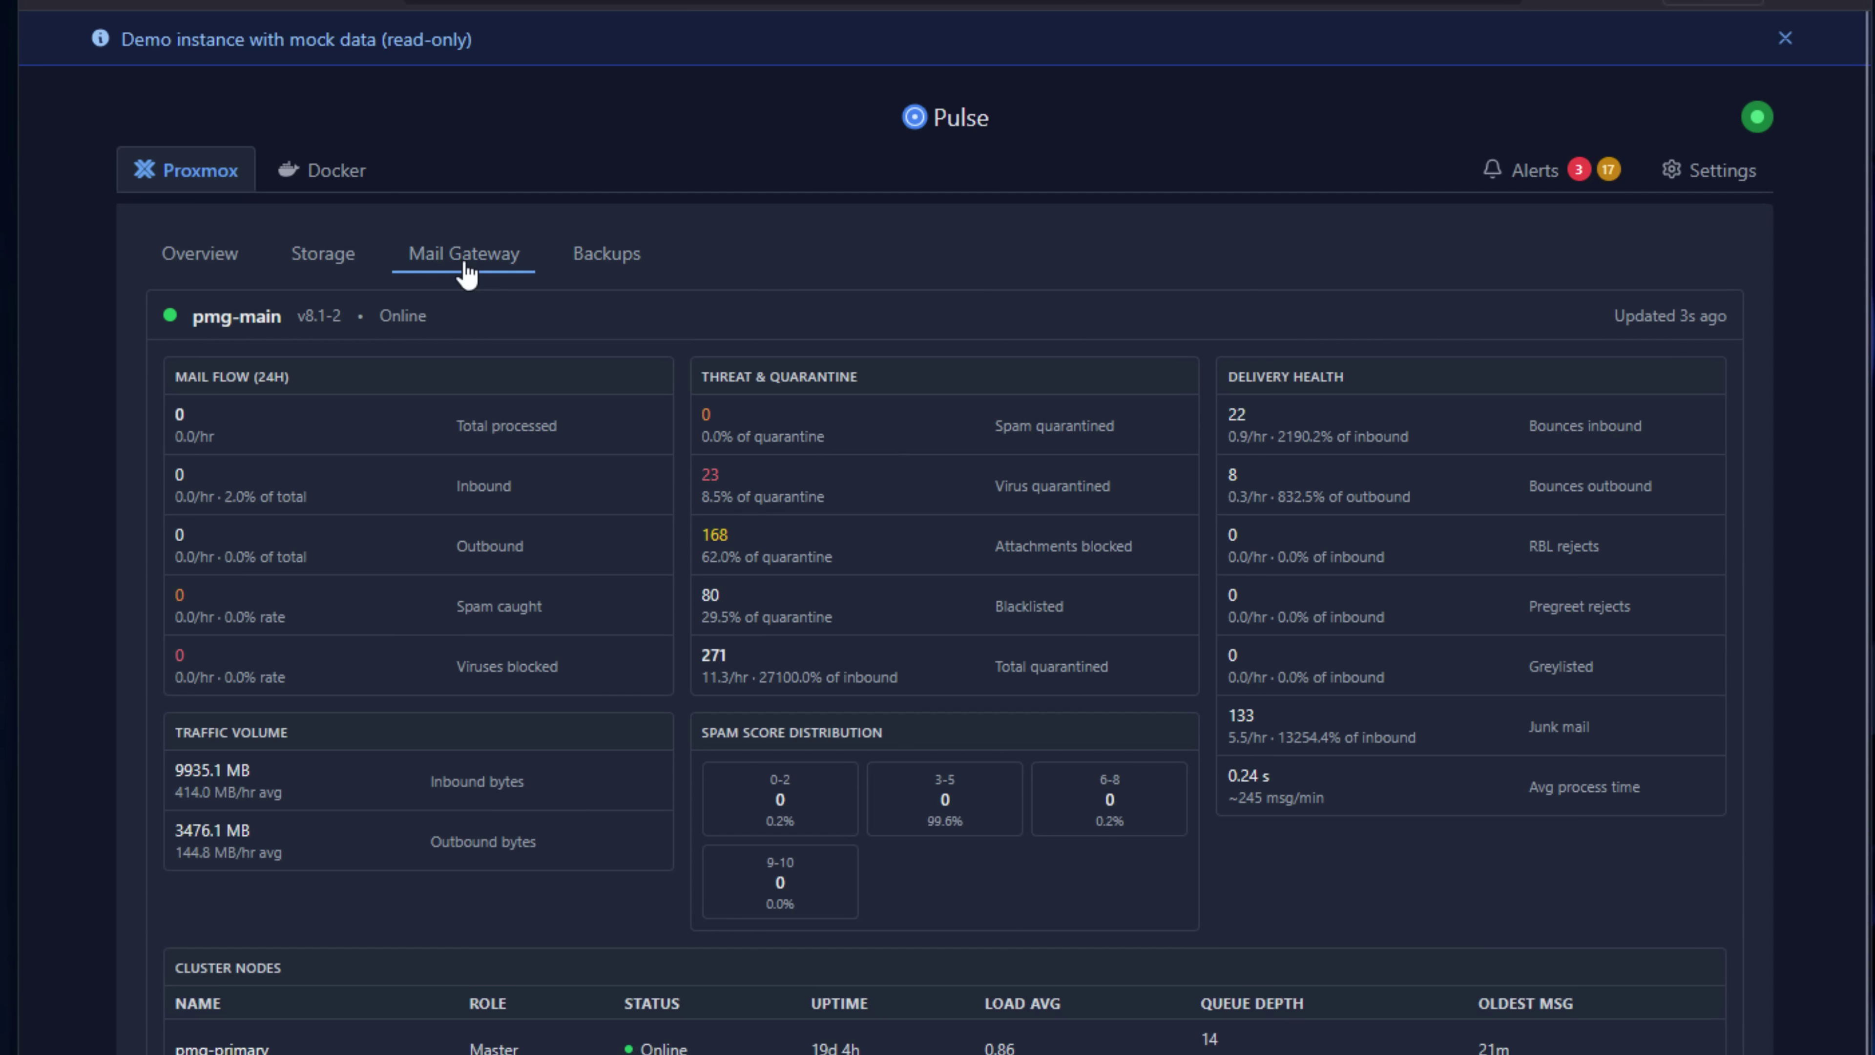
click(597, 270)
scroll(867, 461, down, 5)
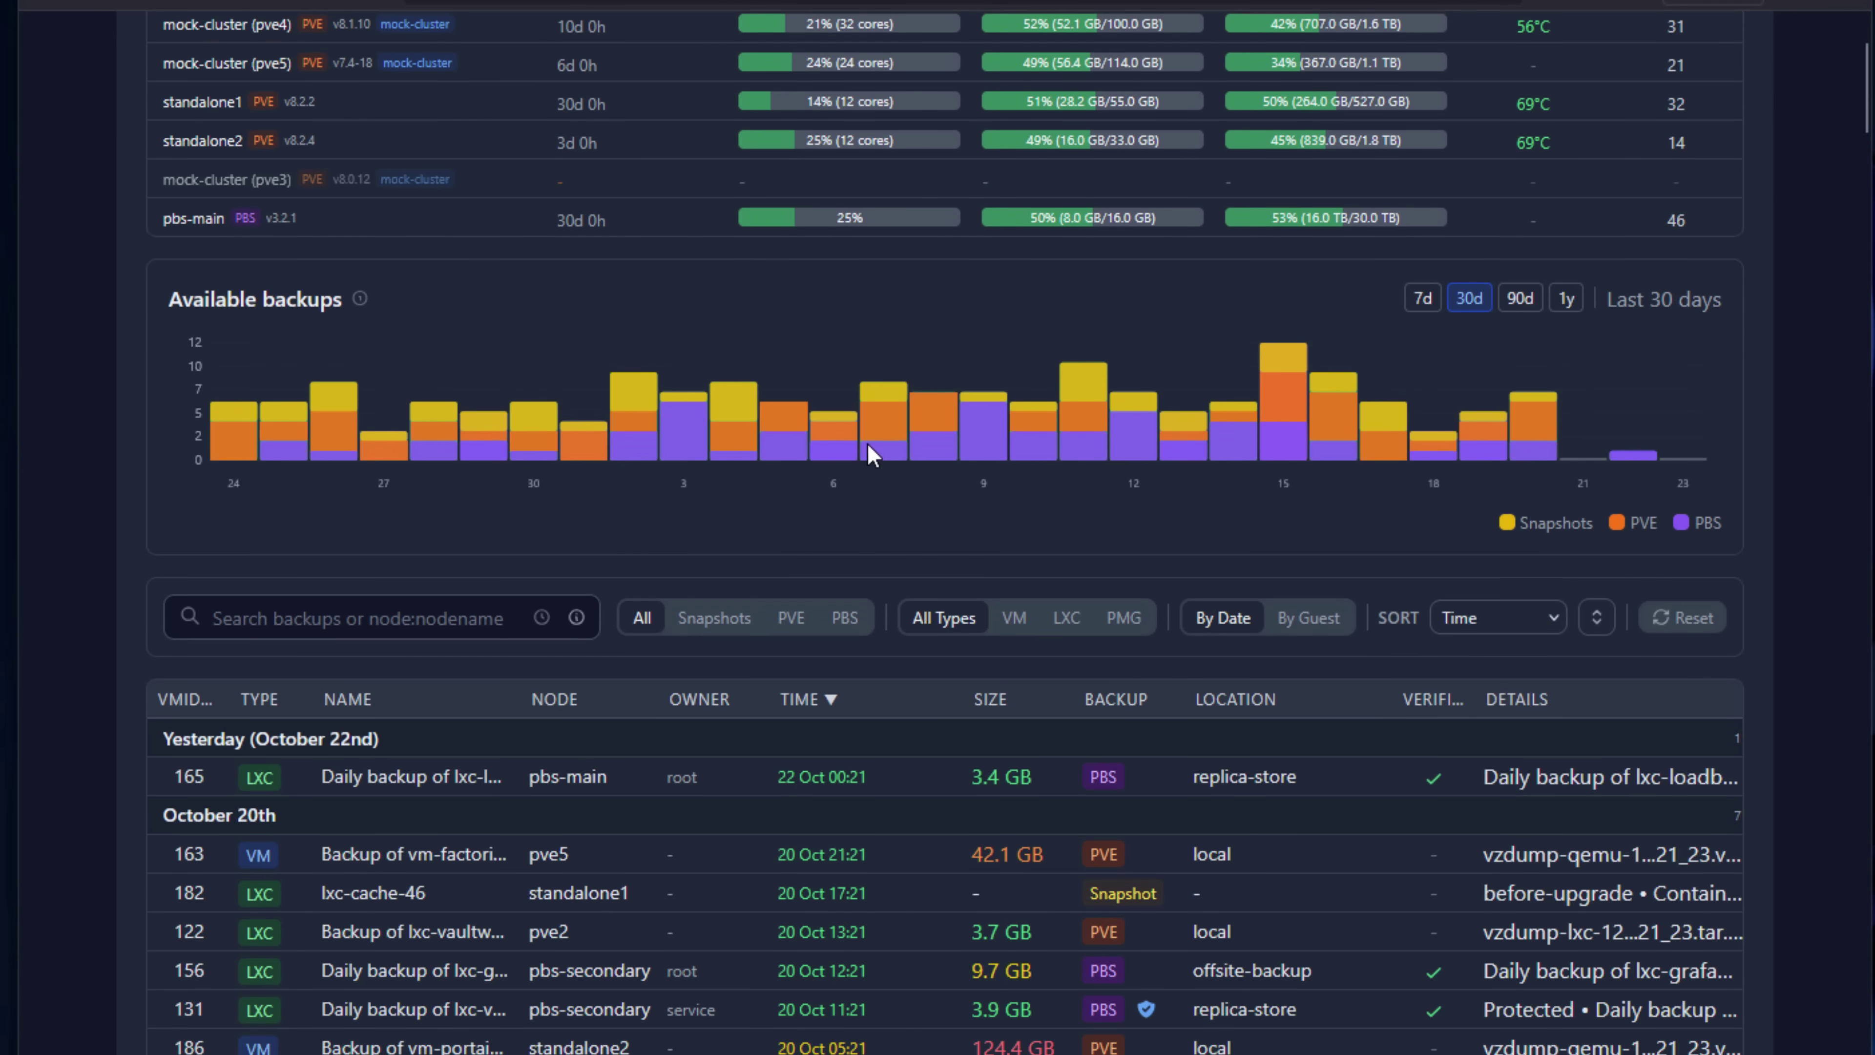
mouse_move(871, 452)
scroll(871, 455, down, 2)
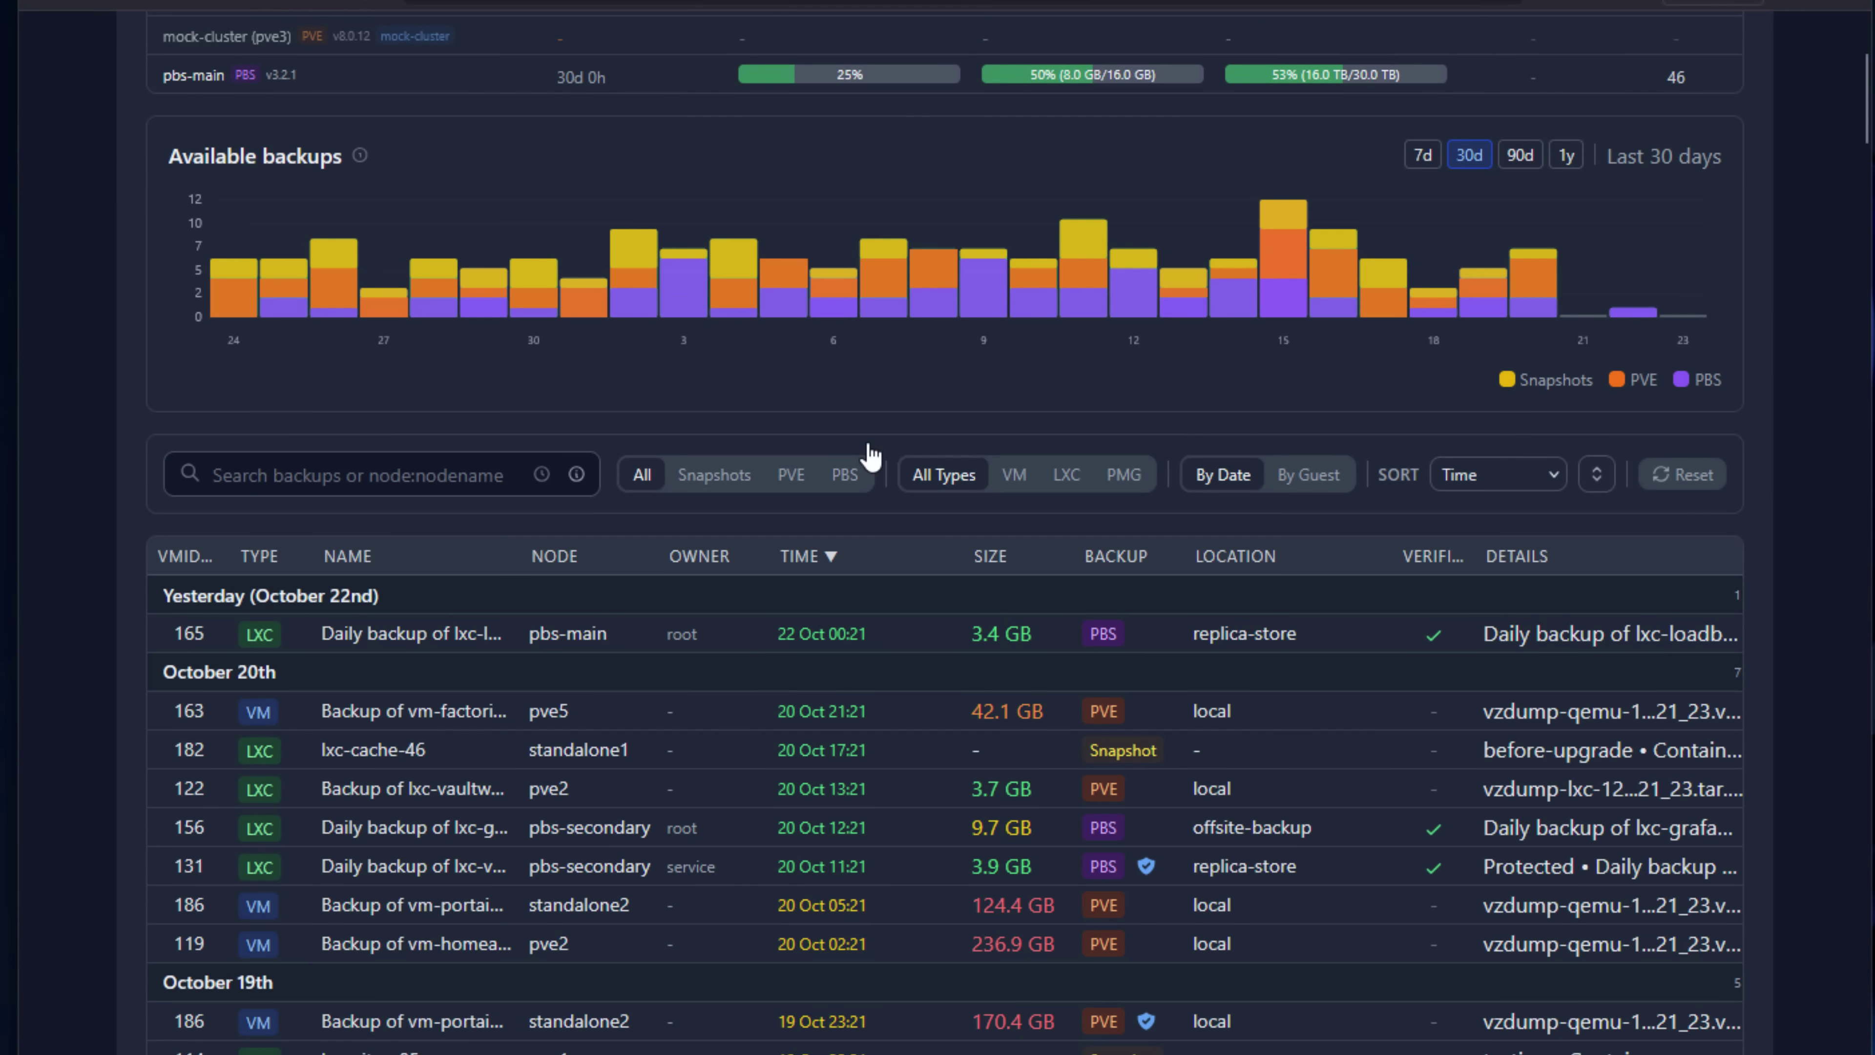
scroll(871, 456, down, 2)
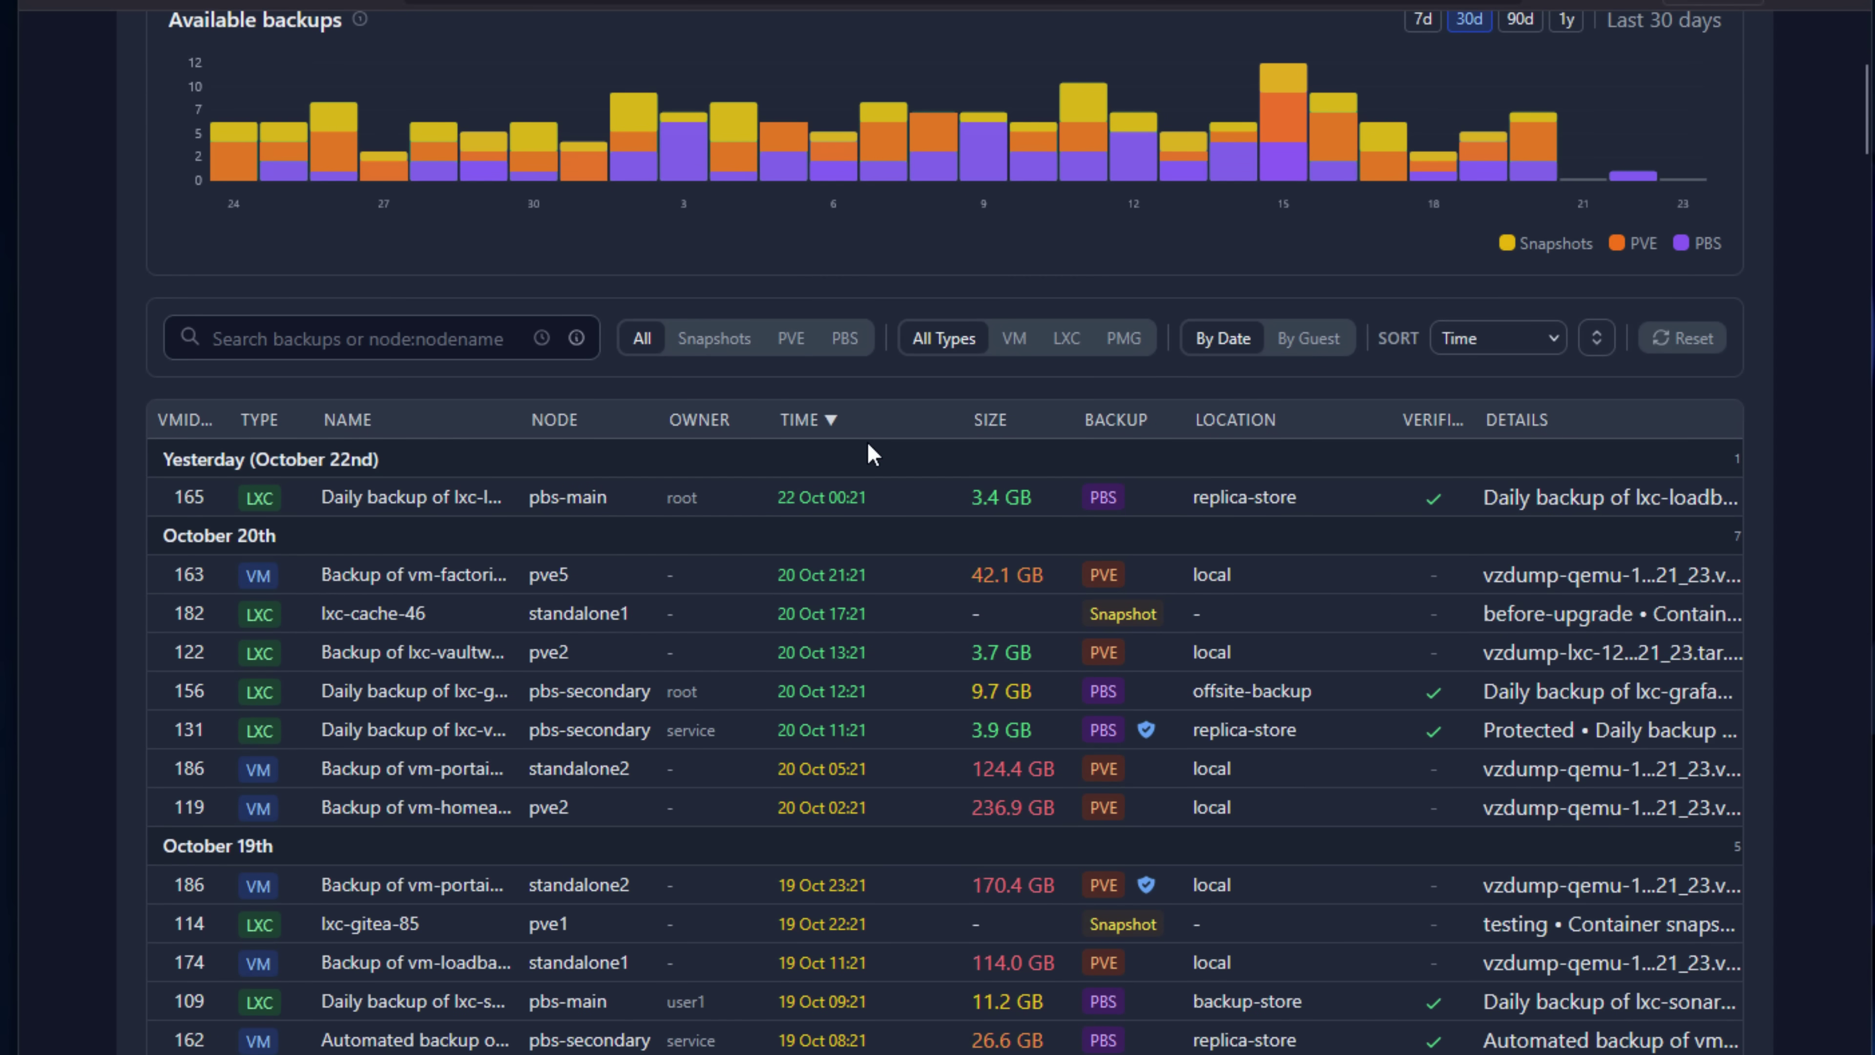
scroll(870, 452, down, 2)
scroll(871, 452, down, 2)
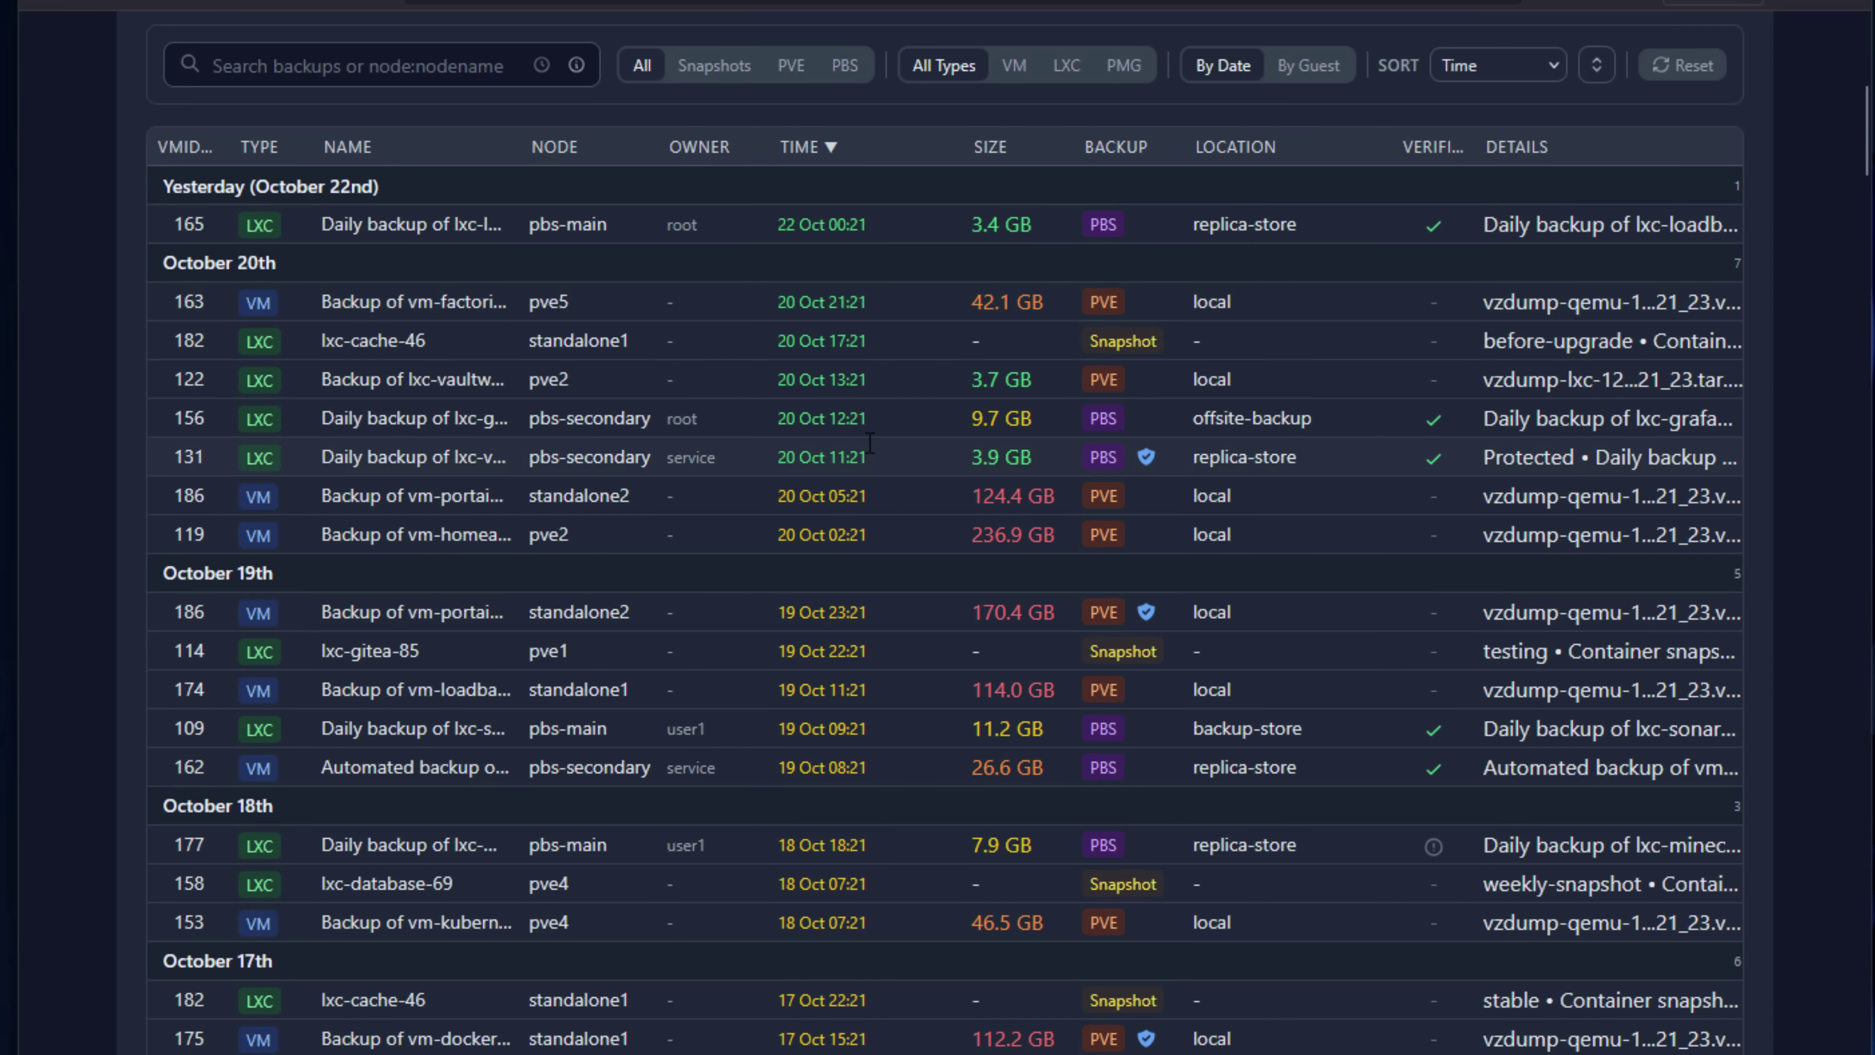
scroll(870, 443, down, 8)
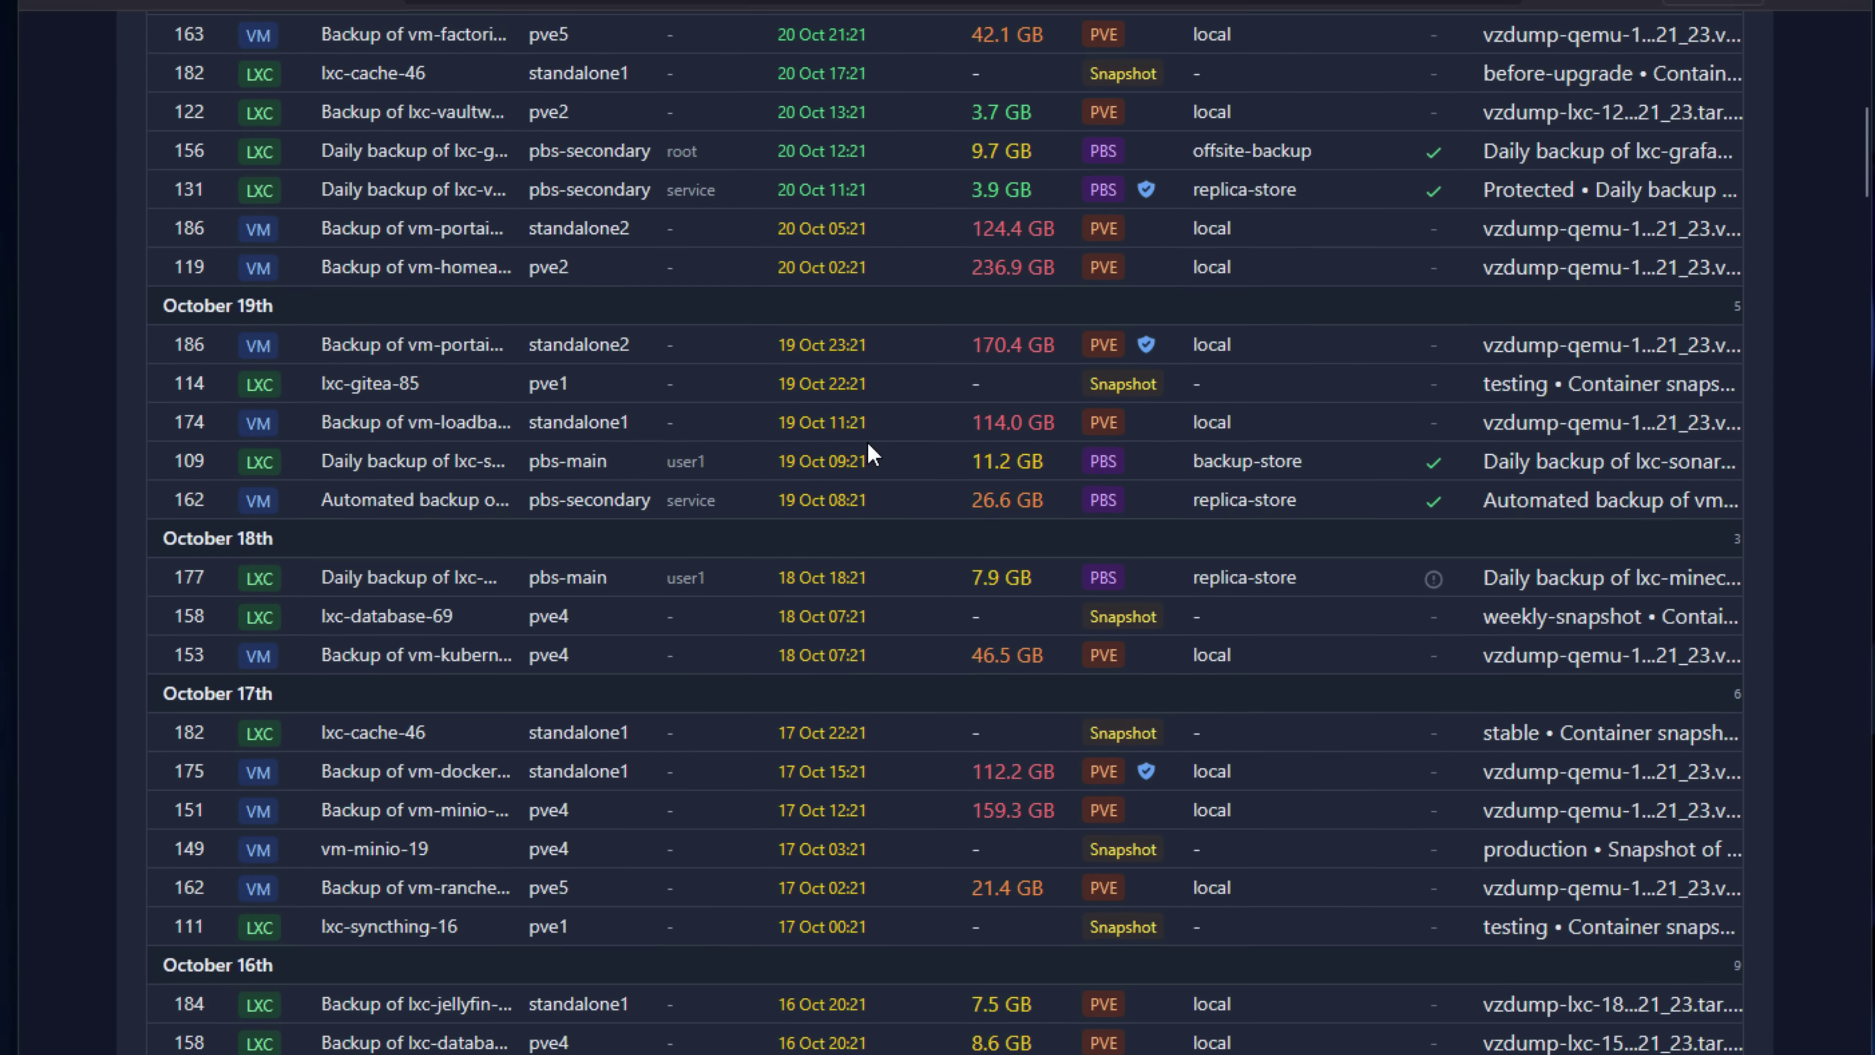
scroll(871, 452, down, 6)
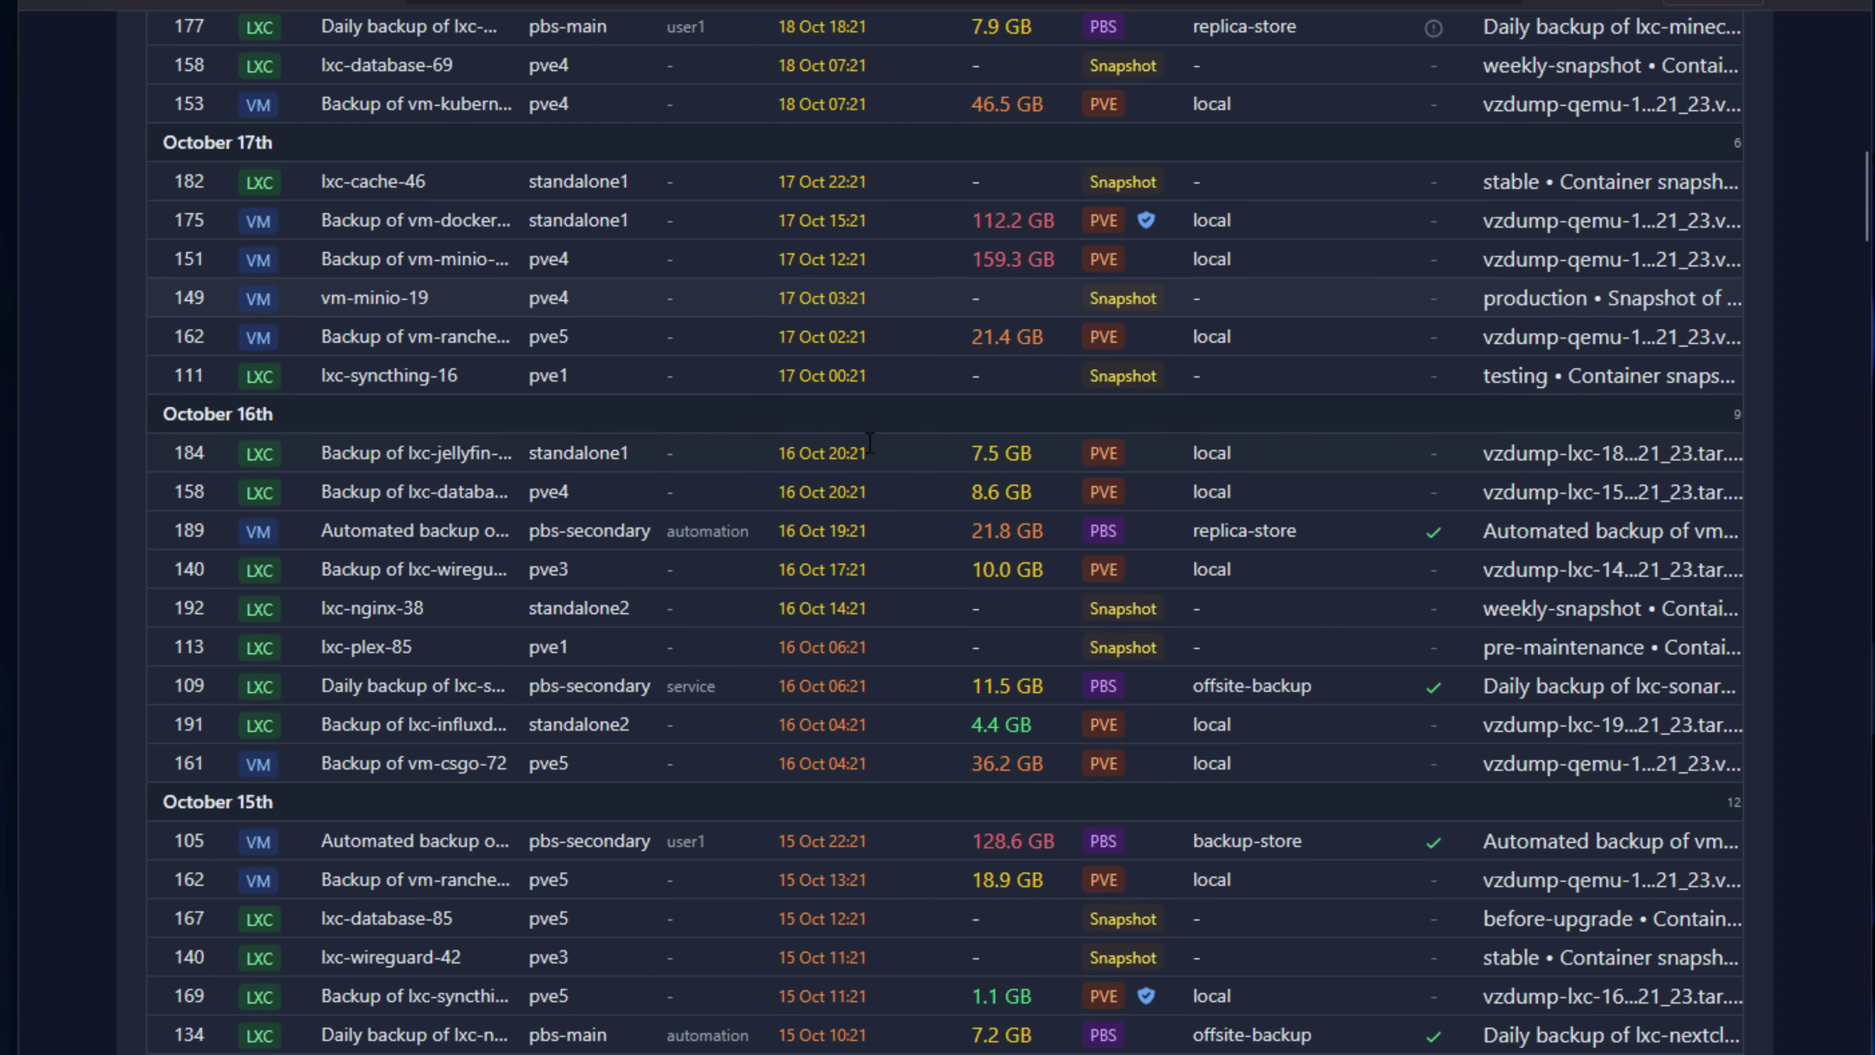
Search the backup list for 'aa', then clear the search to show all backups.
text(aaaa)
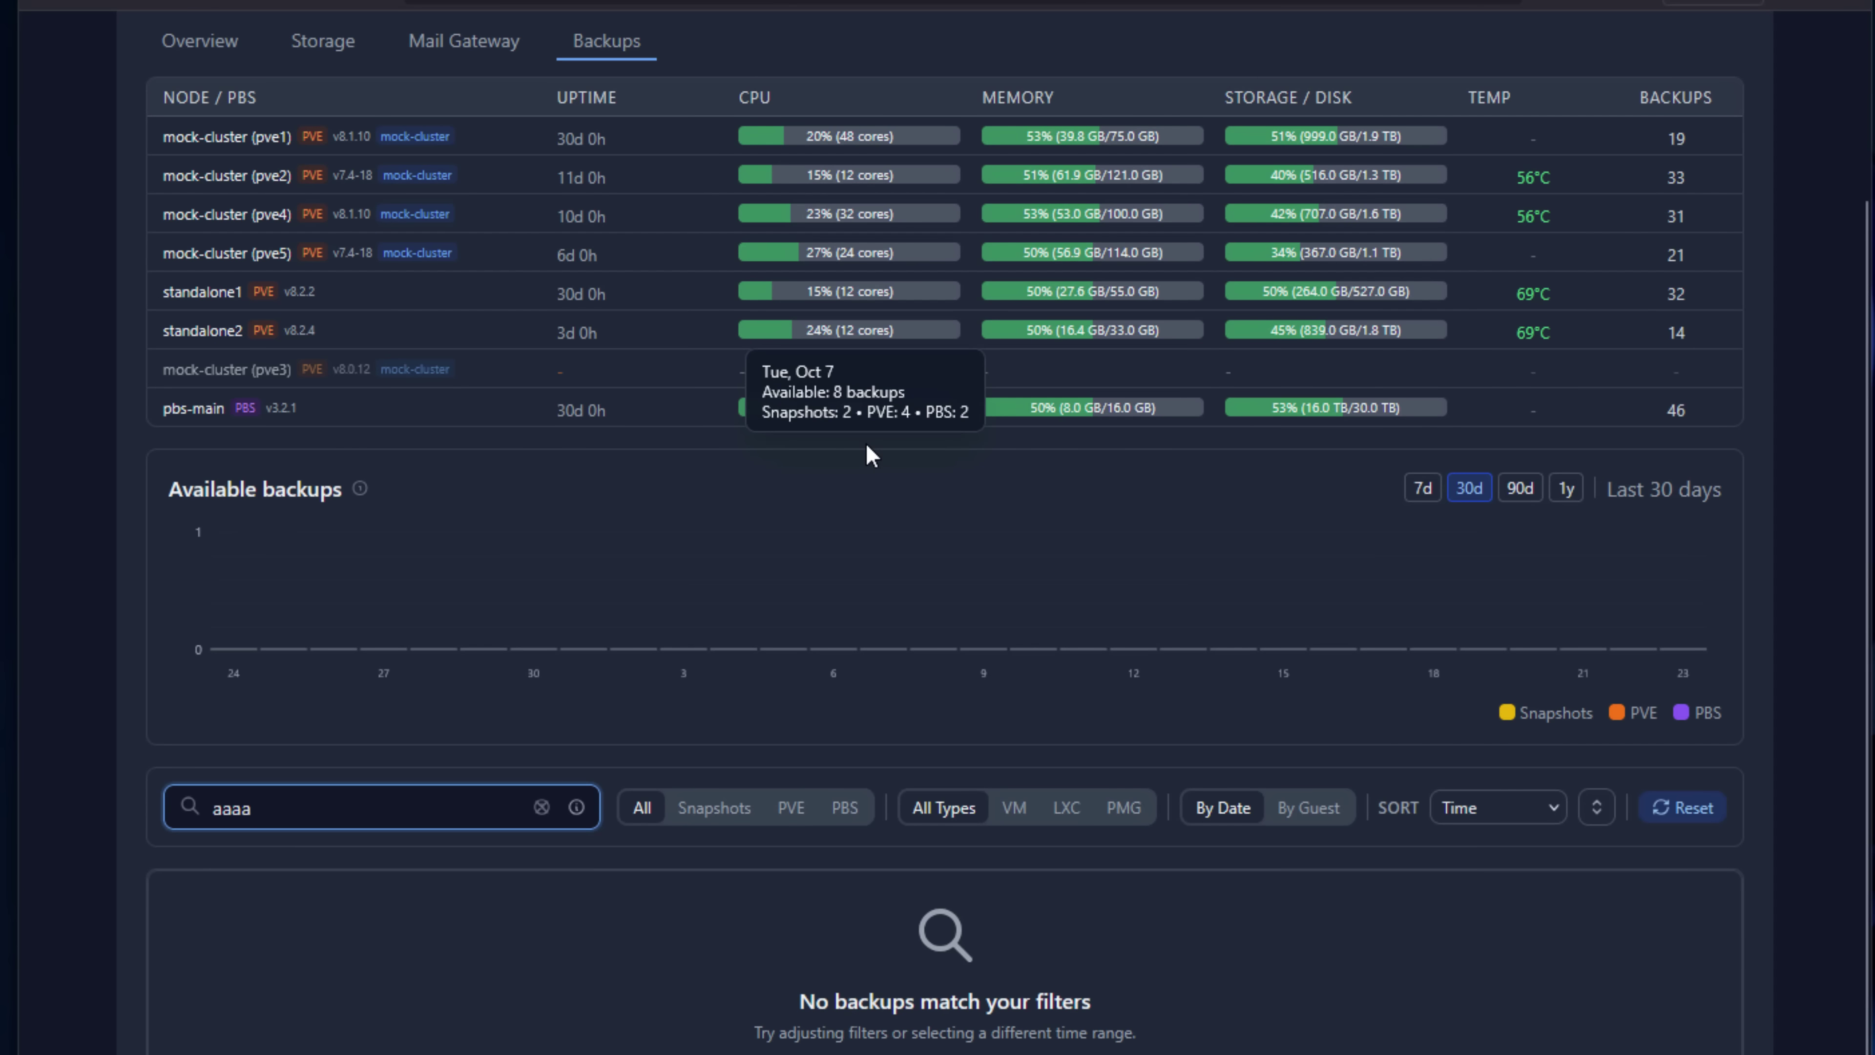
scroll(871, 454, up, 3)
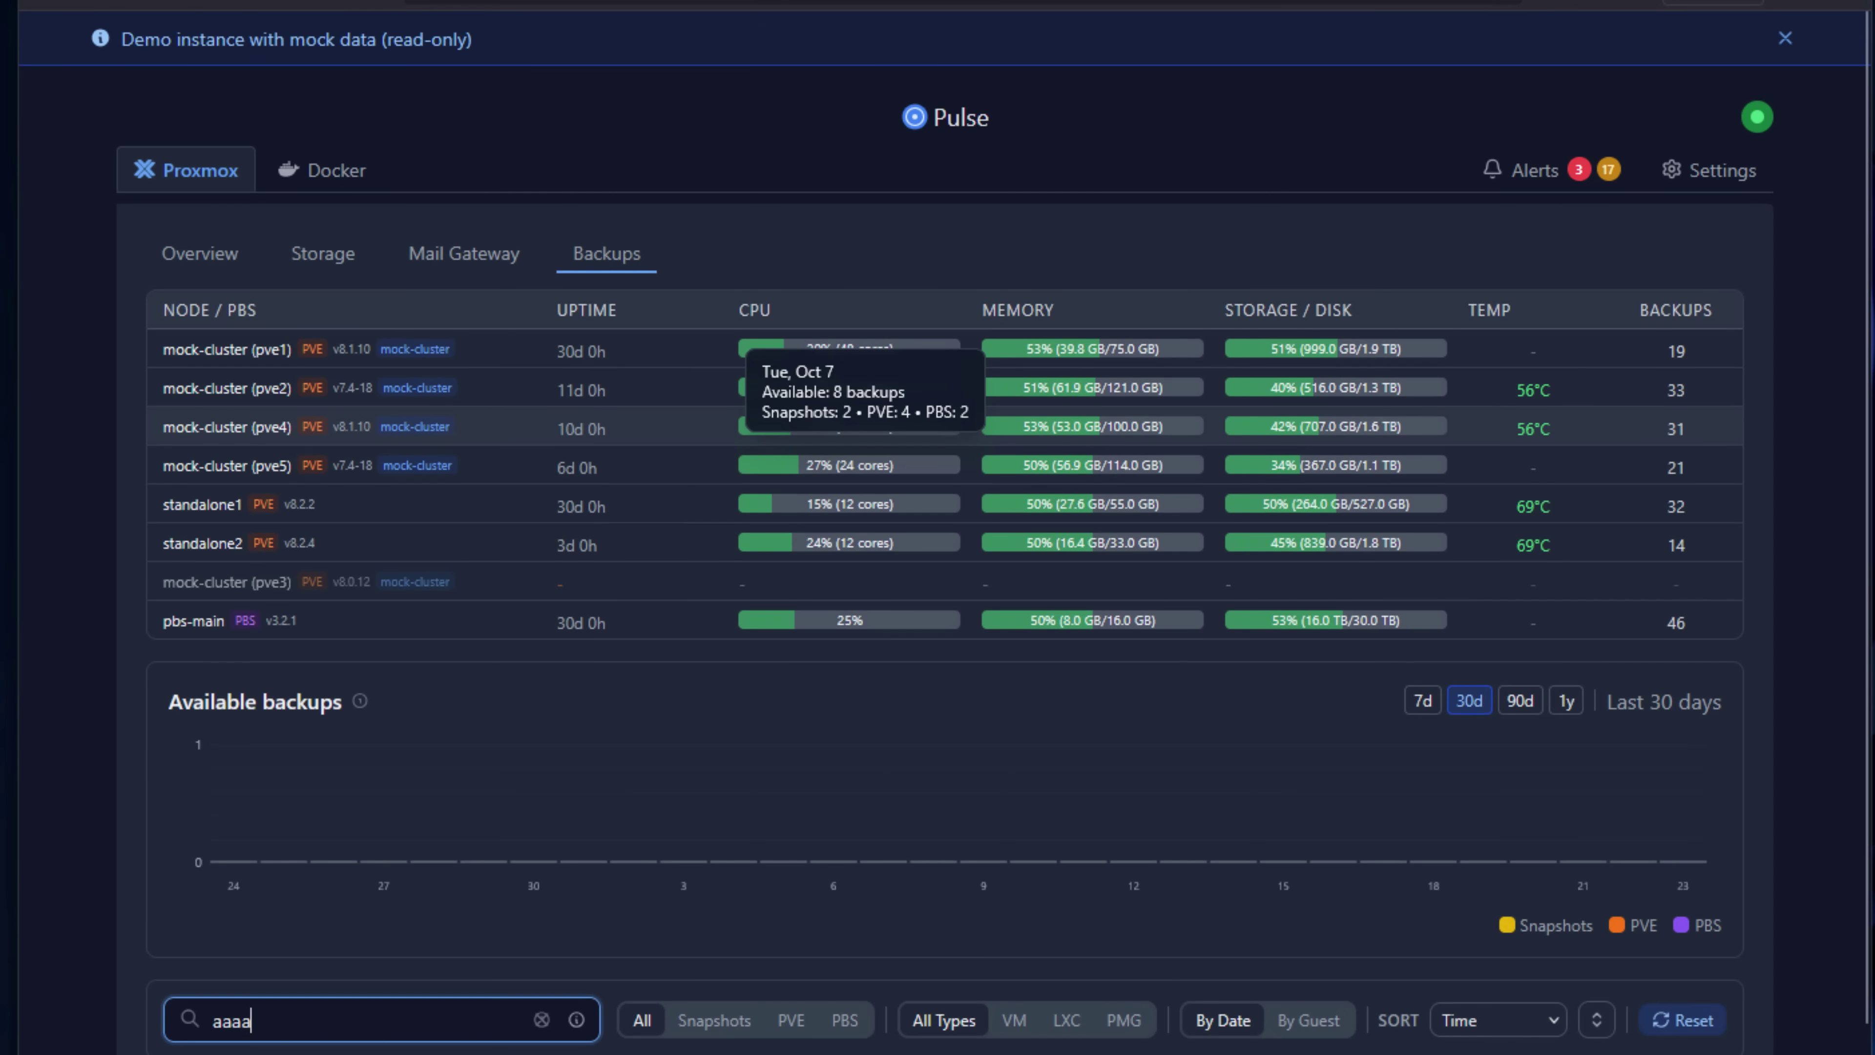
key(BackSpace)
key(BackSpace)
key(BackSpace)
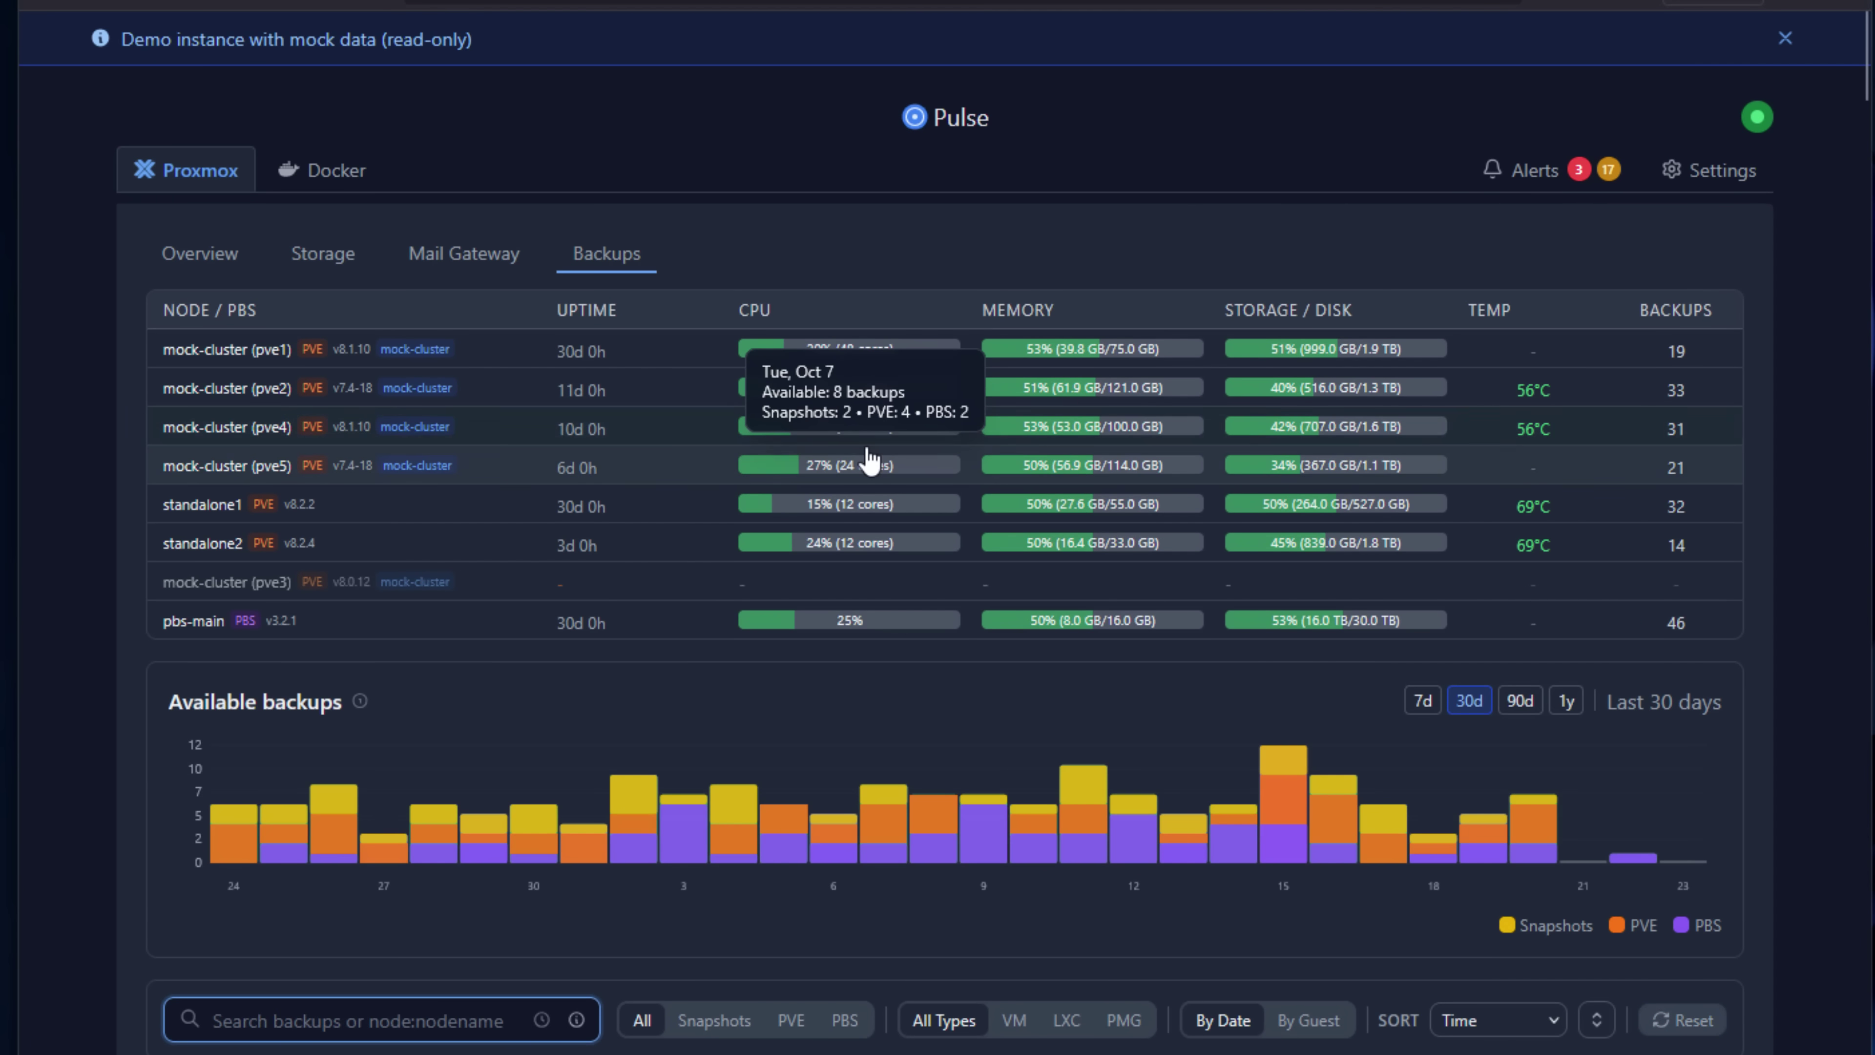
scroll(1306, 314, down, 4)
scroll(1306, 336, up, 4)
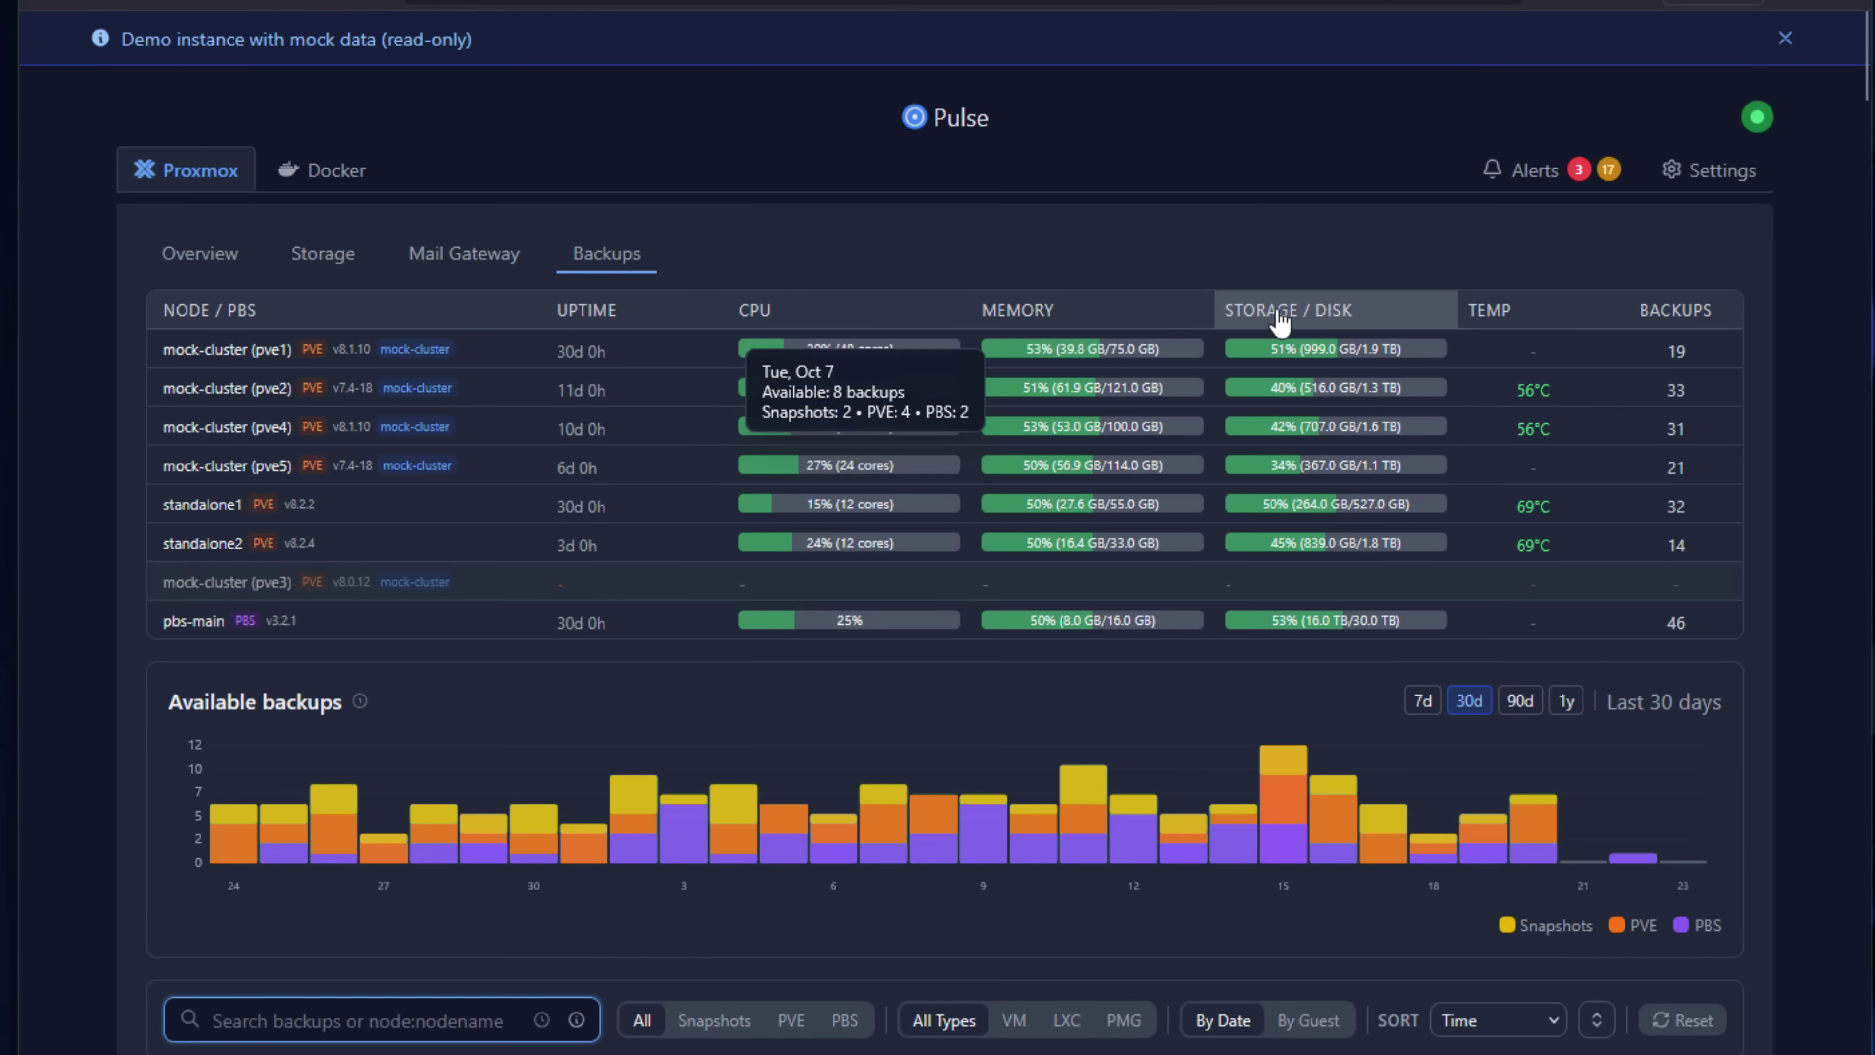
Return to the Proxmox guest overview and scroll down the page.
click(212, 193)
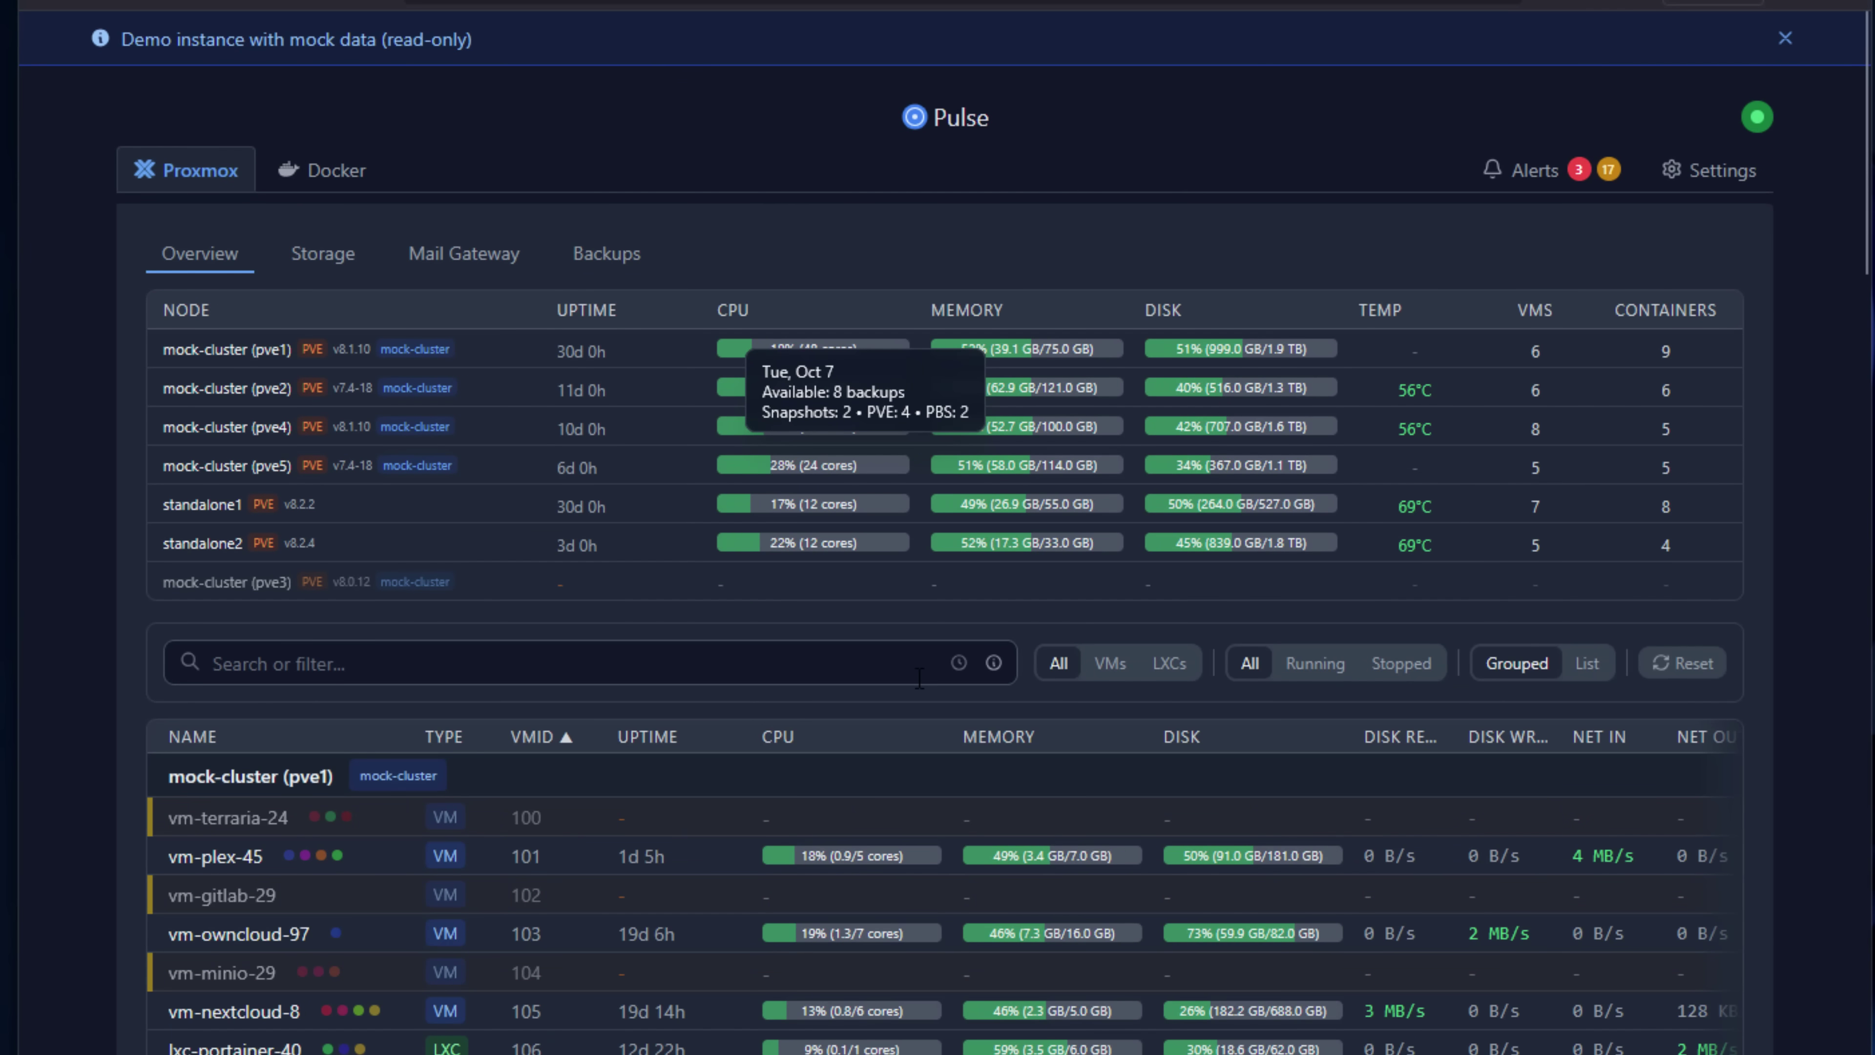
scroll(919, 678, down, 2)
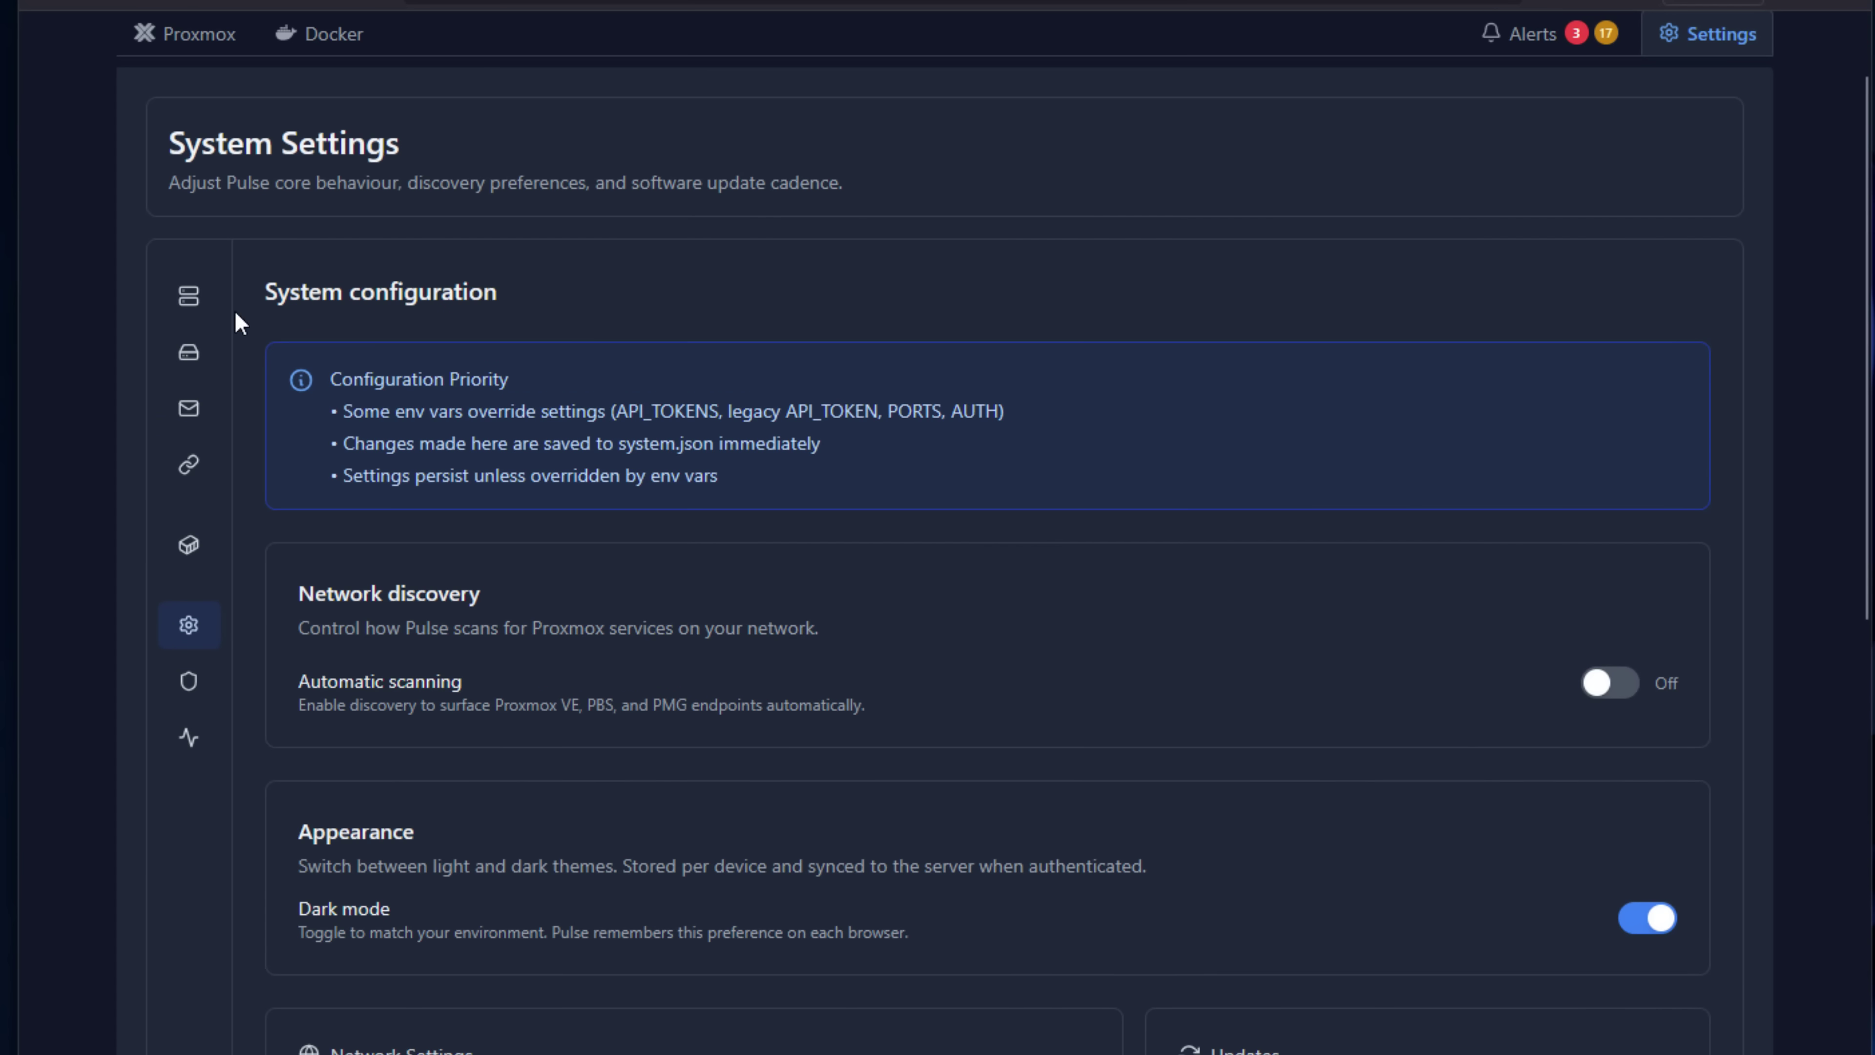
Show the Proxmox VE nodes settings, opening the Add PVE Node form and closing it unsaved.
mouse_move(191, 304)
click(255, 321)
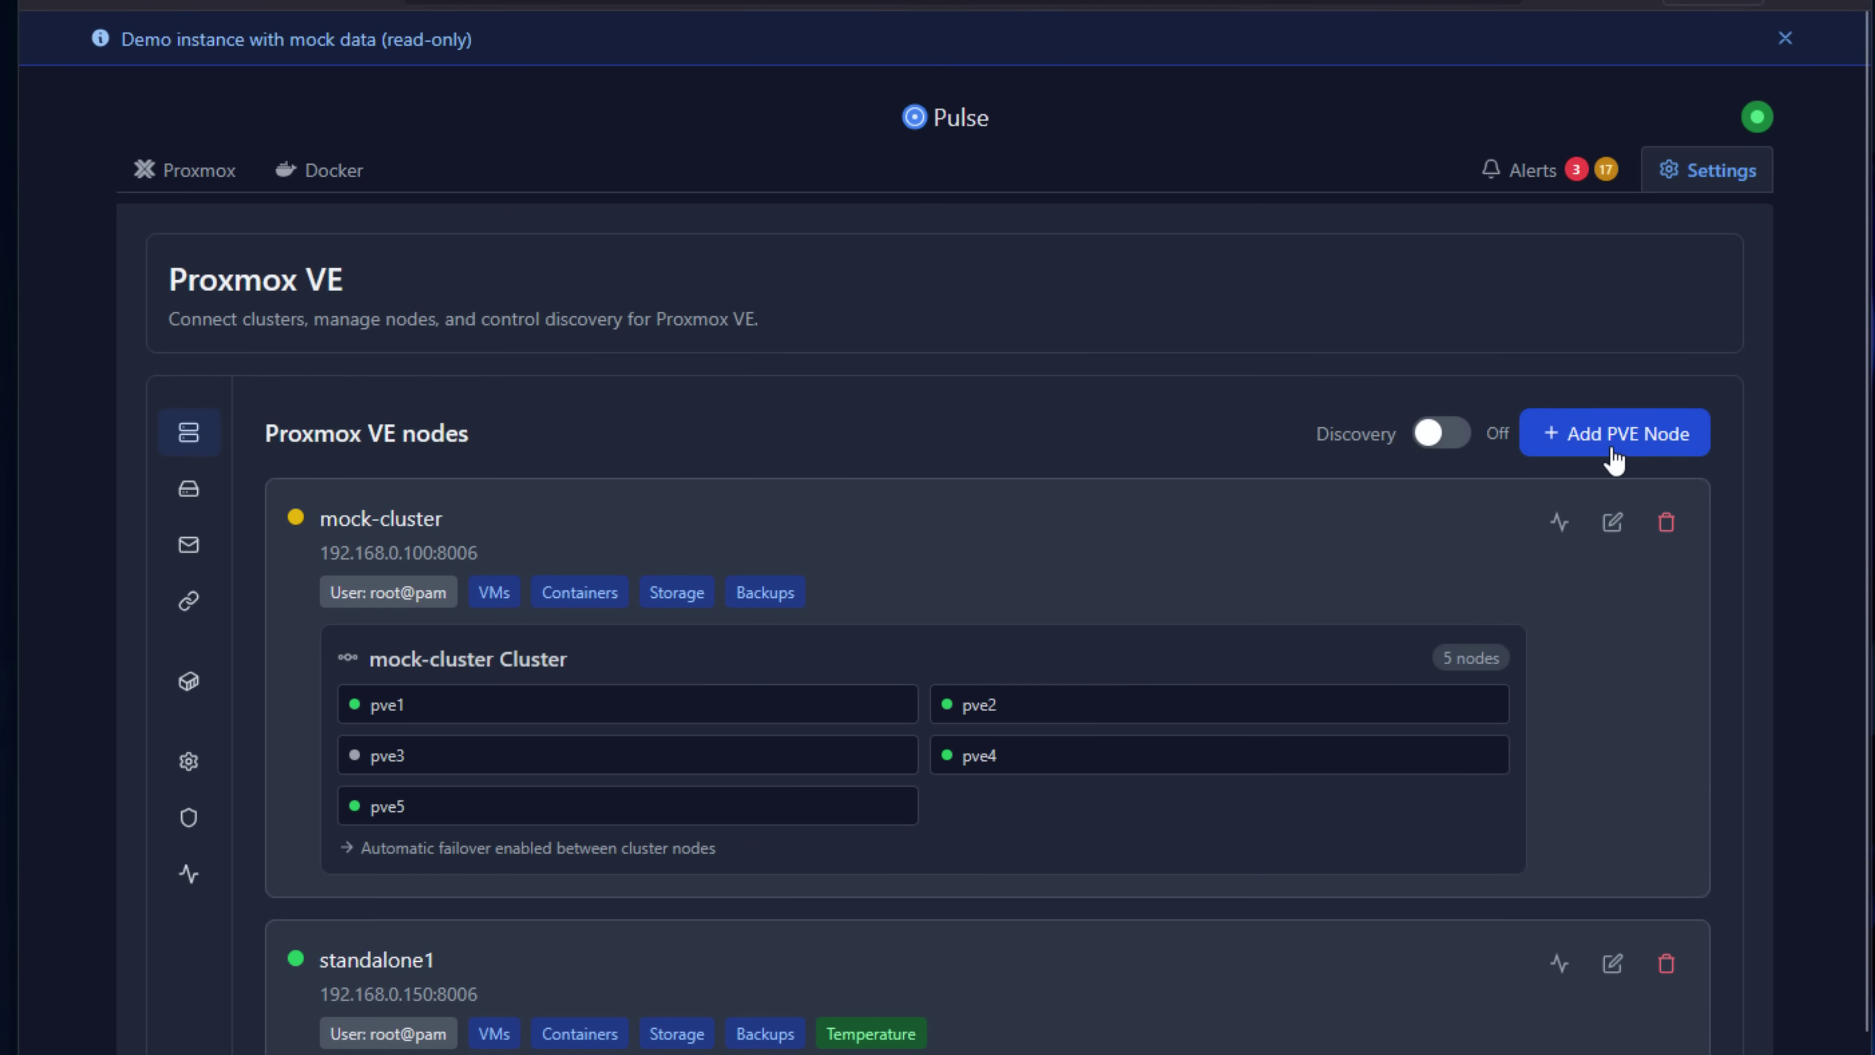
click(1614, 458)
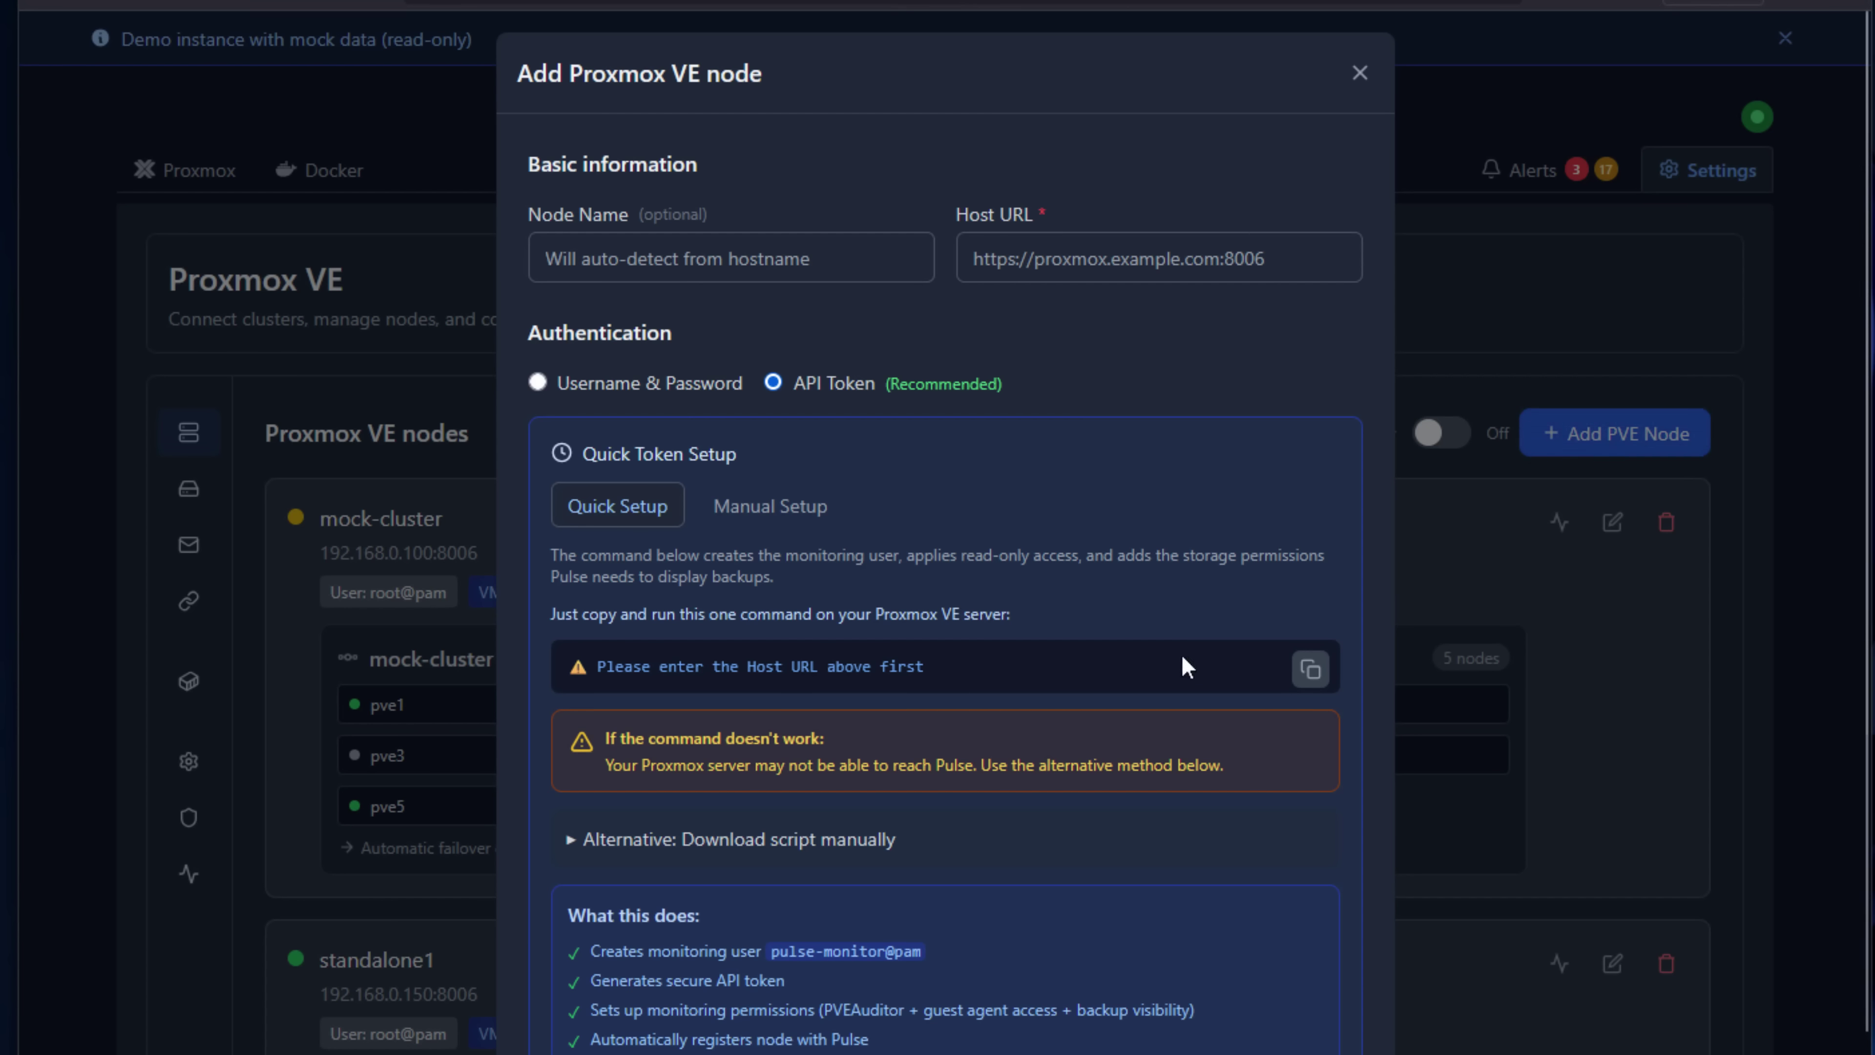
click(1360, 74)
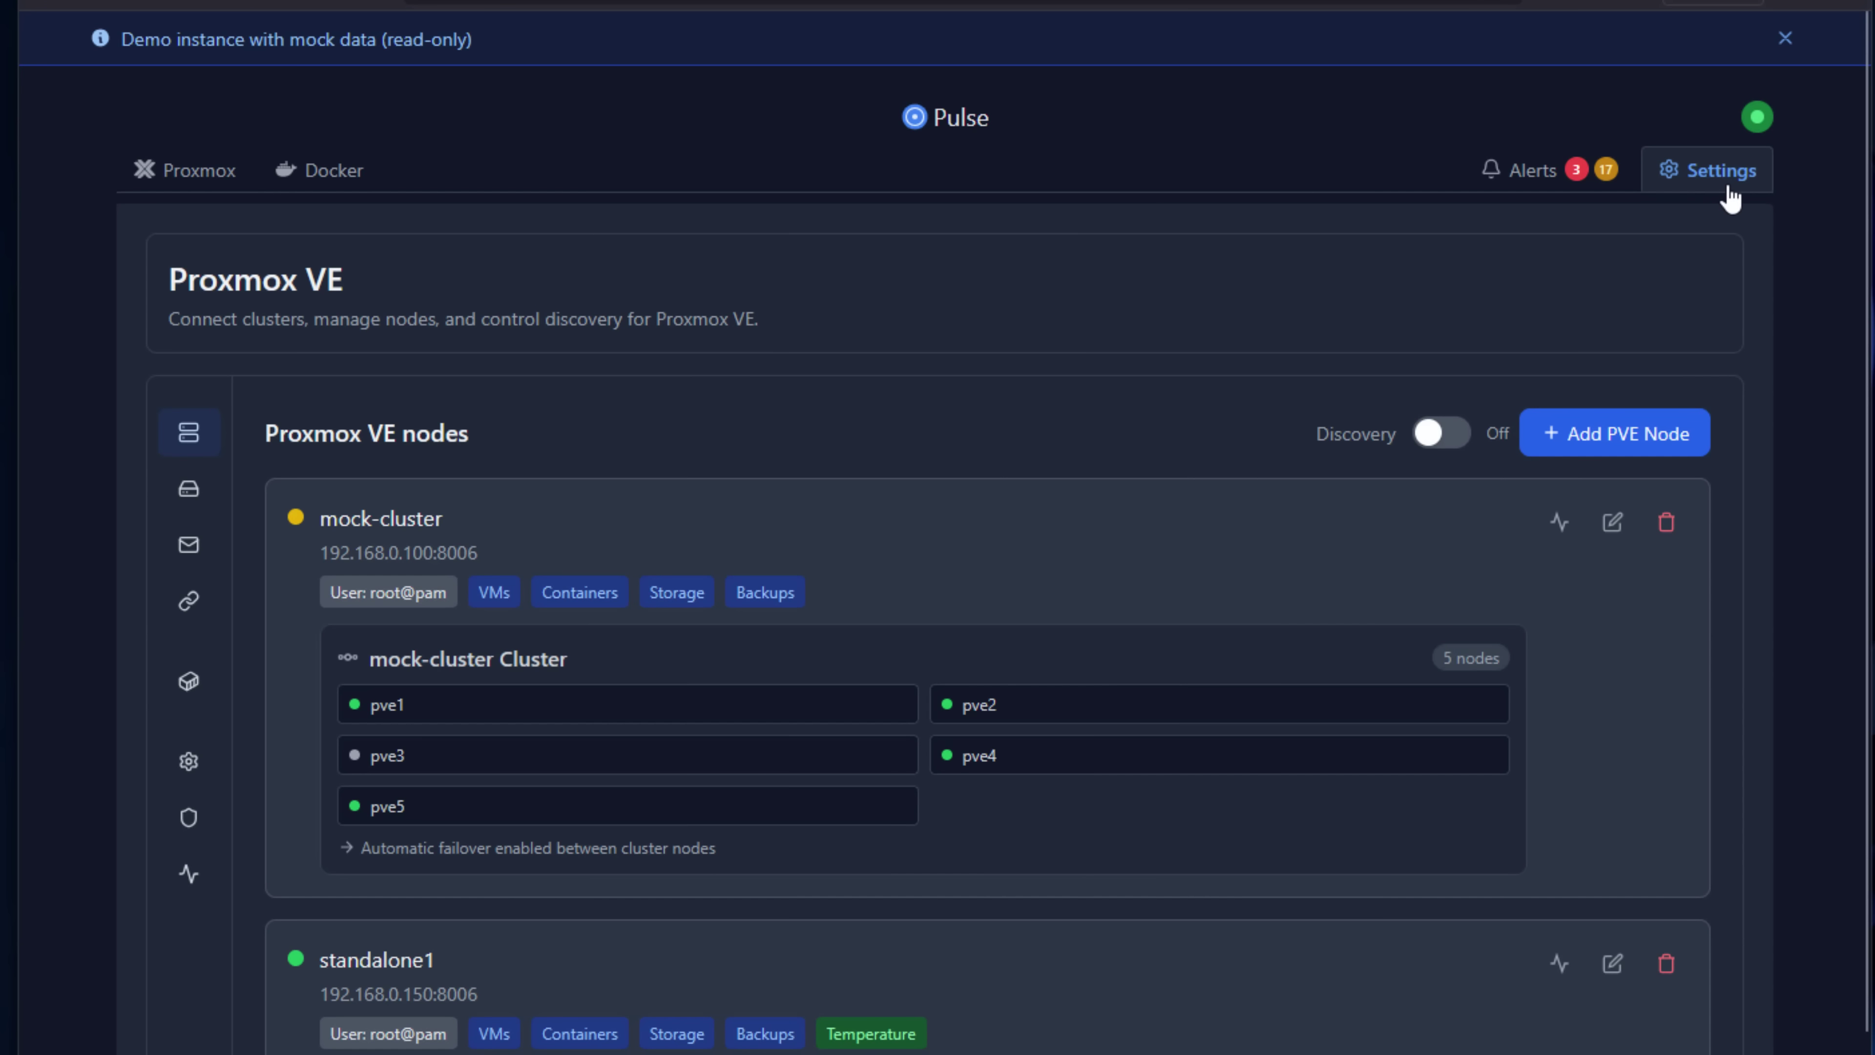
Show Security & Access settings, scrolling through the OIDC single sign-on form and back to top.
mouse_move(188, 871)
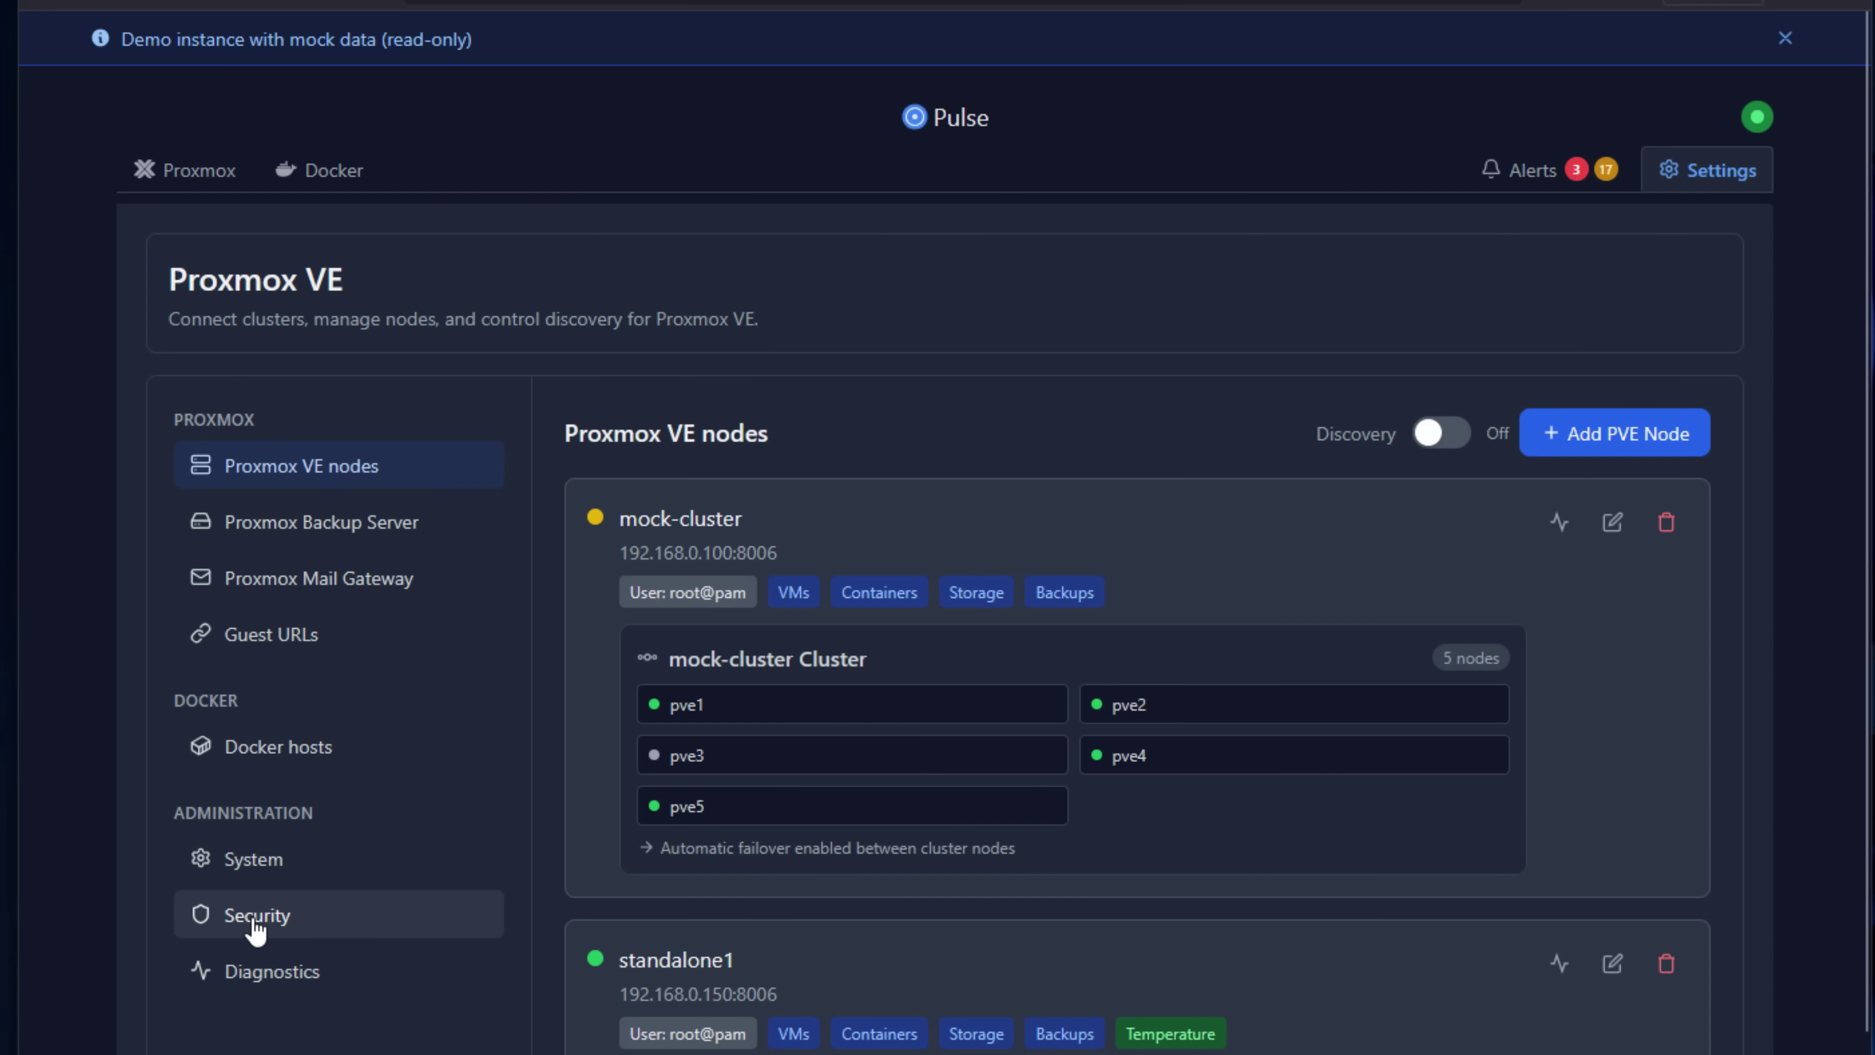
click(192, 913)
scroll(832, 646, down, 4)
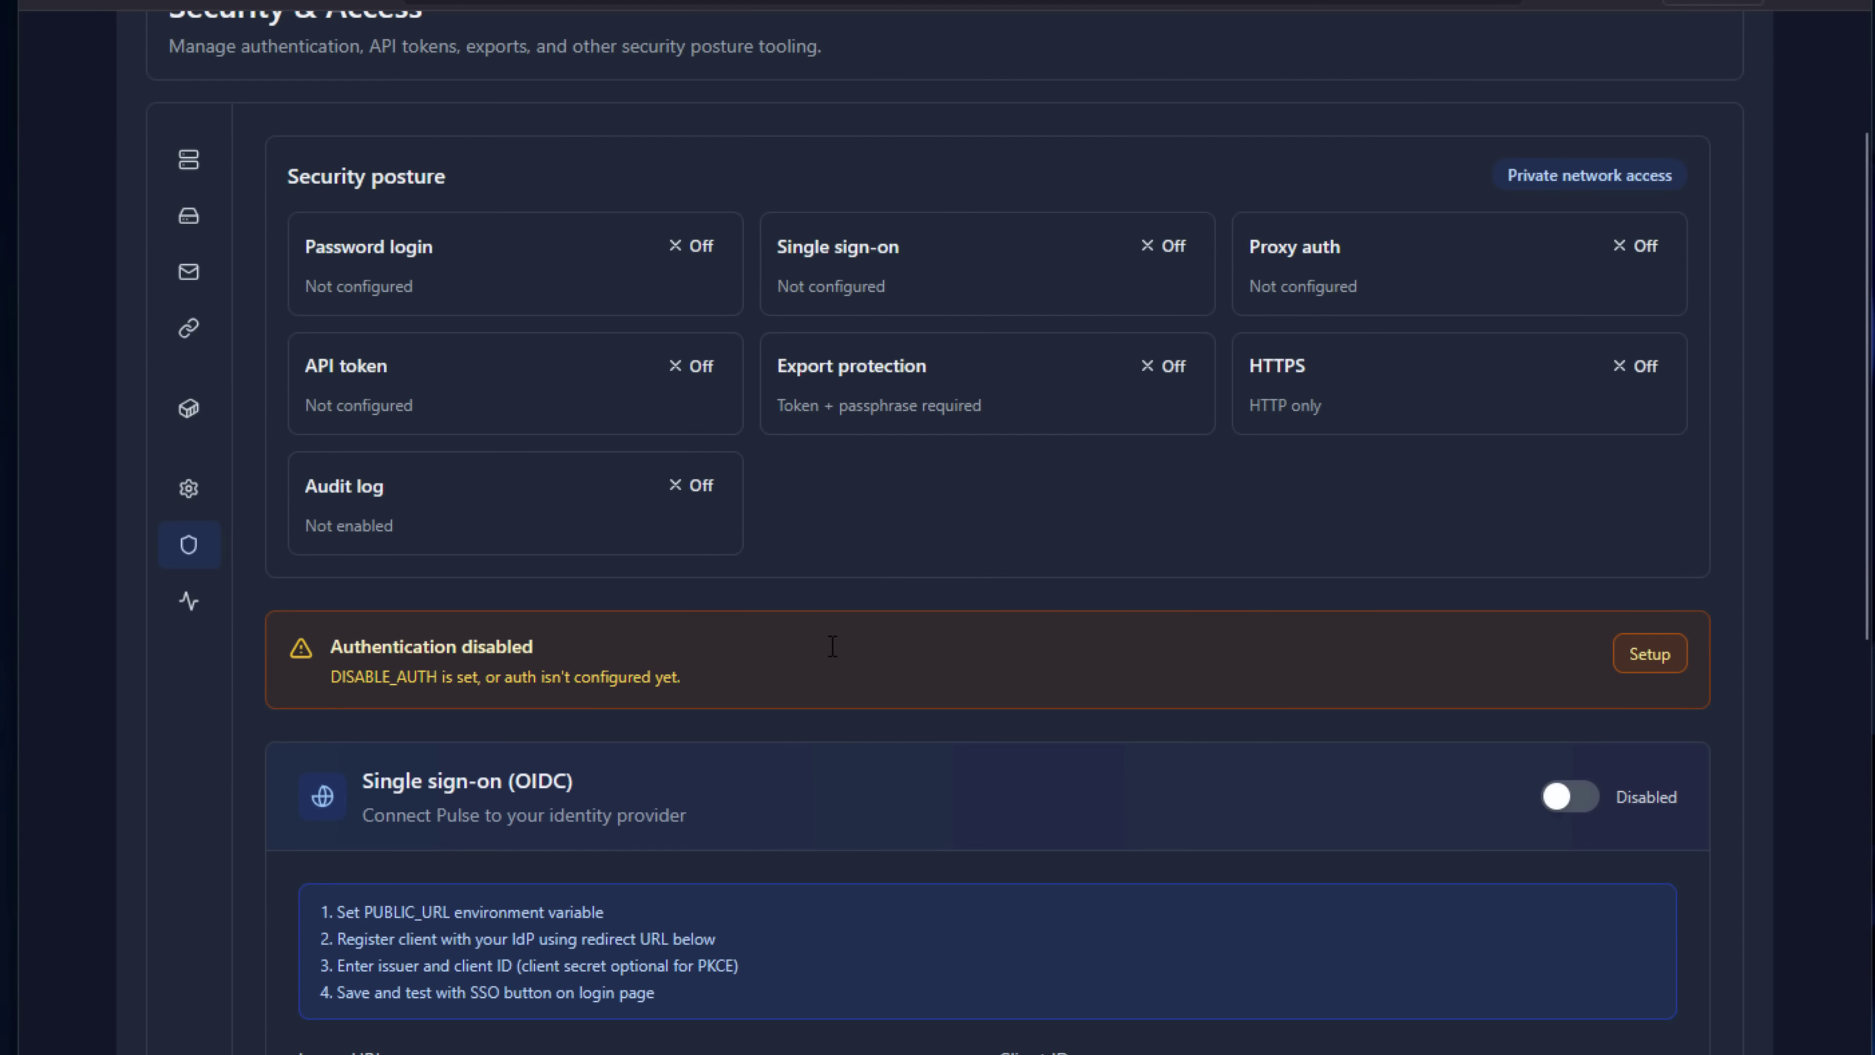
scroll(832, 657, down, 2)
scroll(834, 657, down, 4)
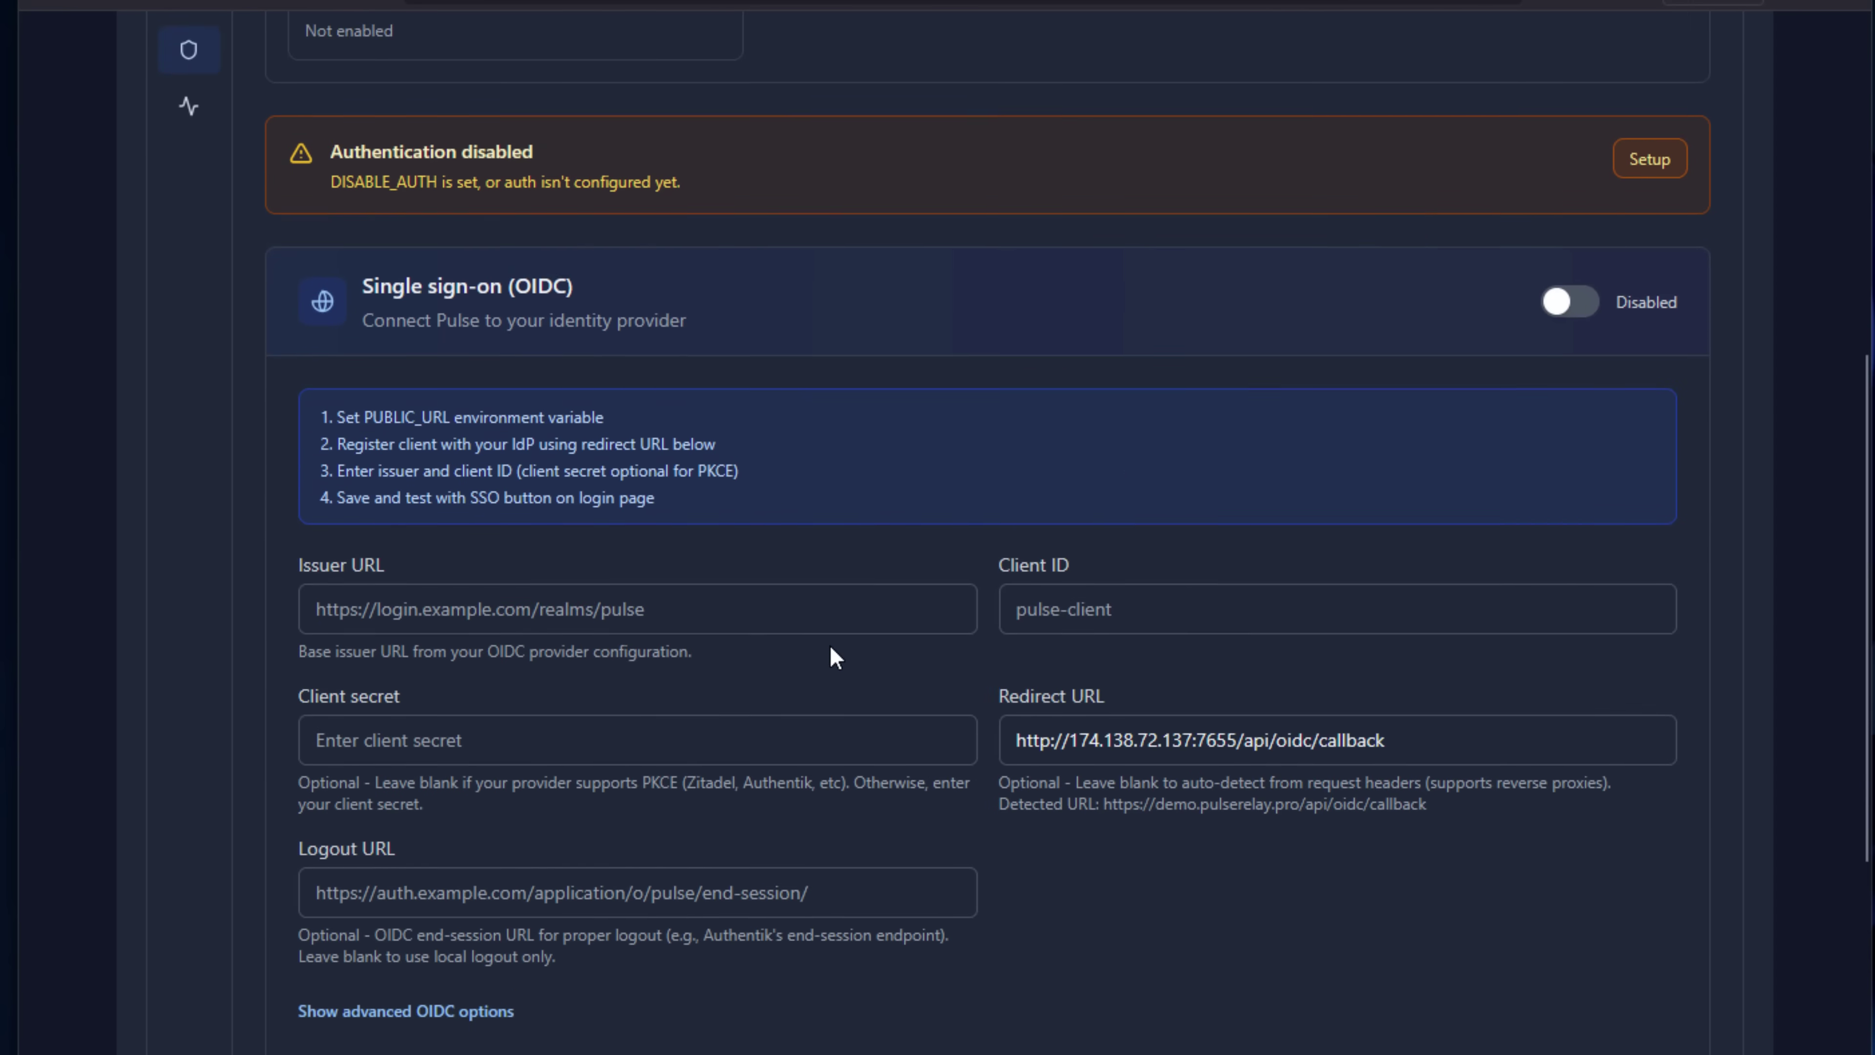
scroll(834, 657, down, 10)
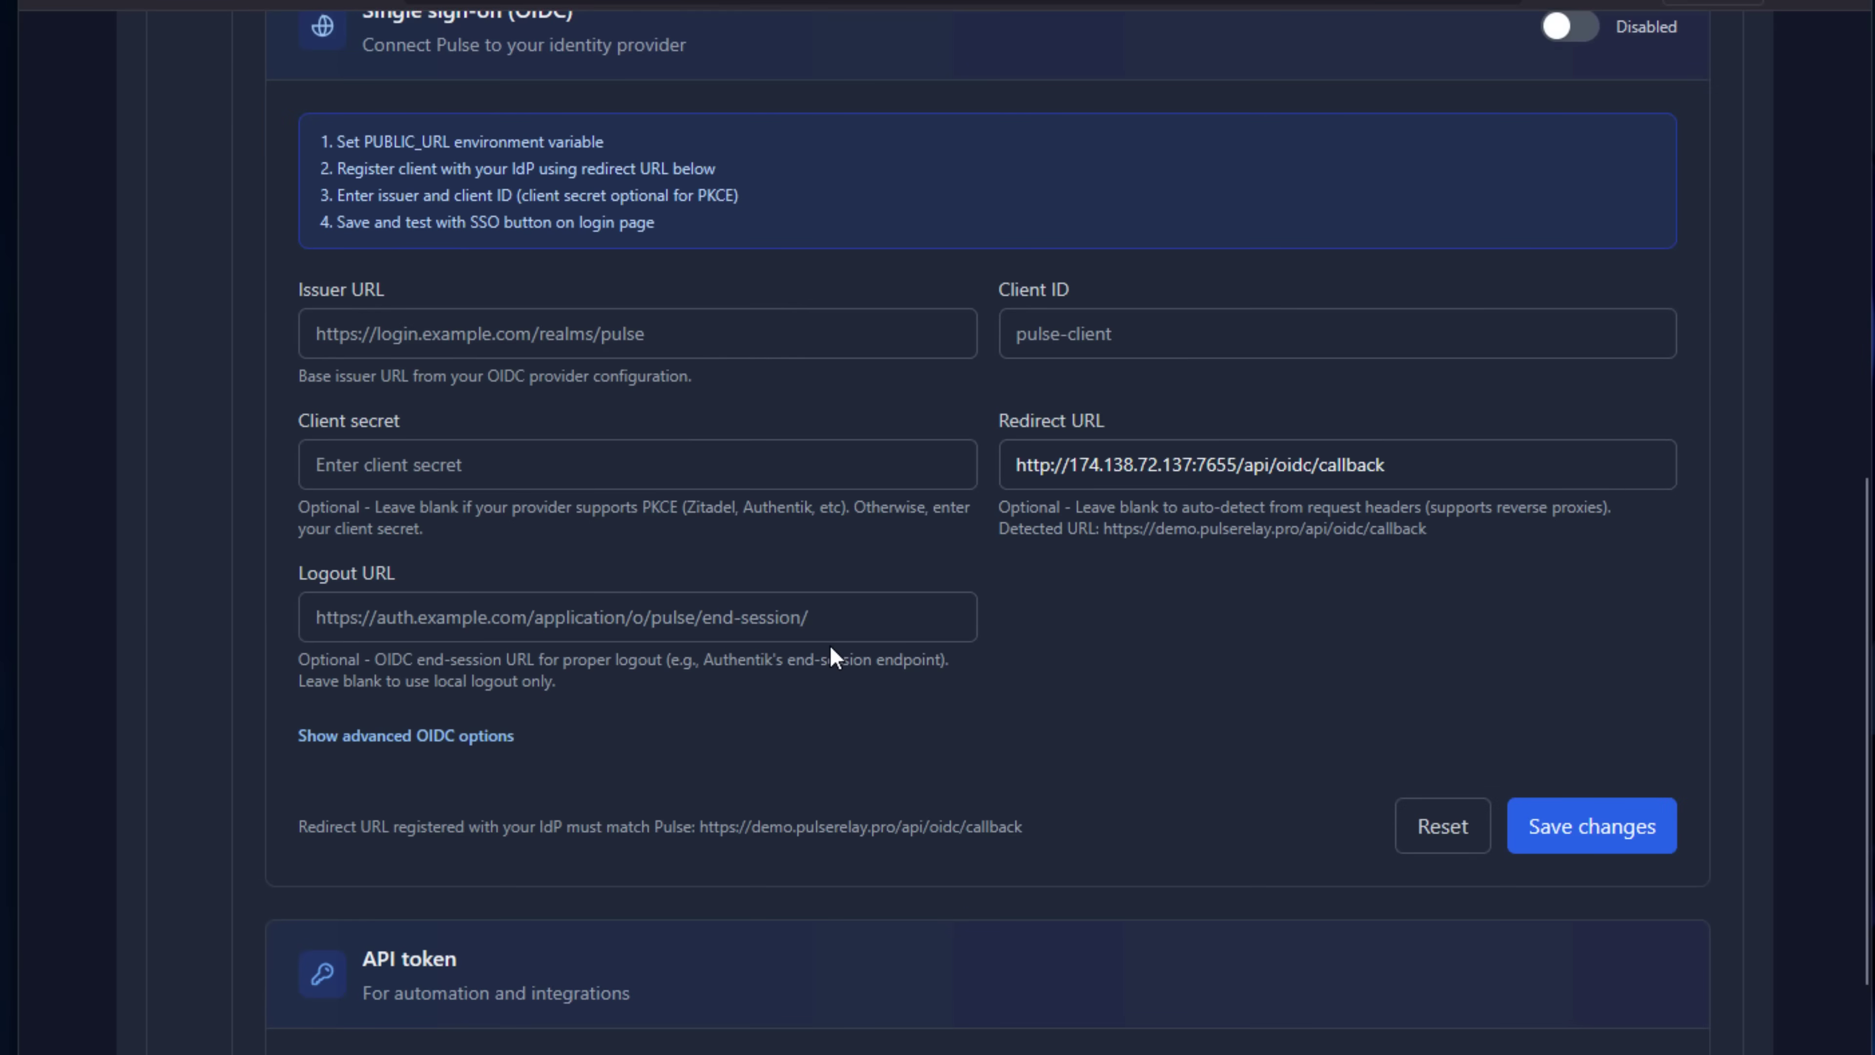
scroll(834, 657, up, 4)
scroll(829, 645, up, 15)
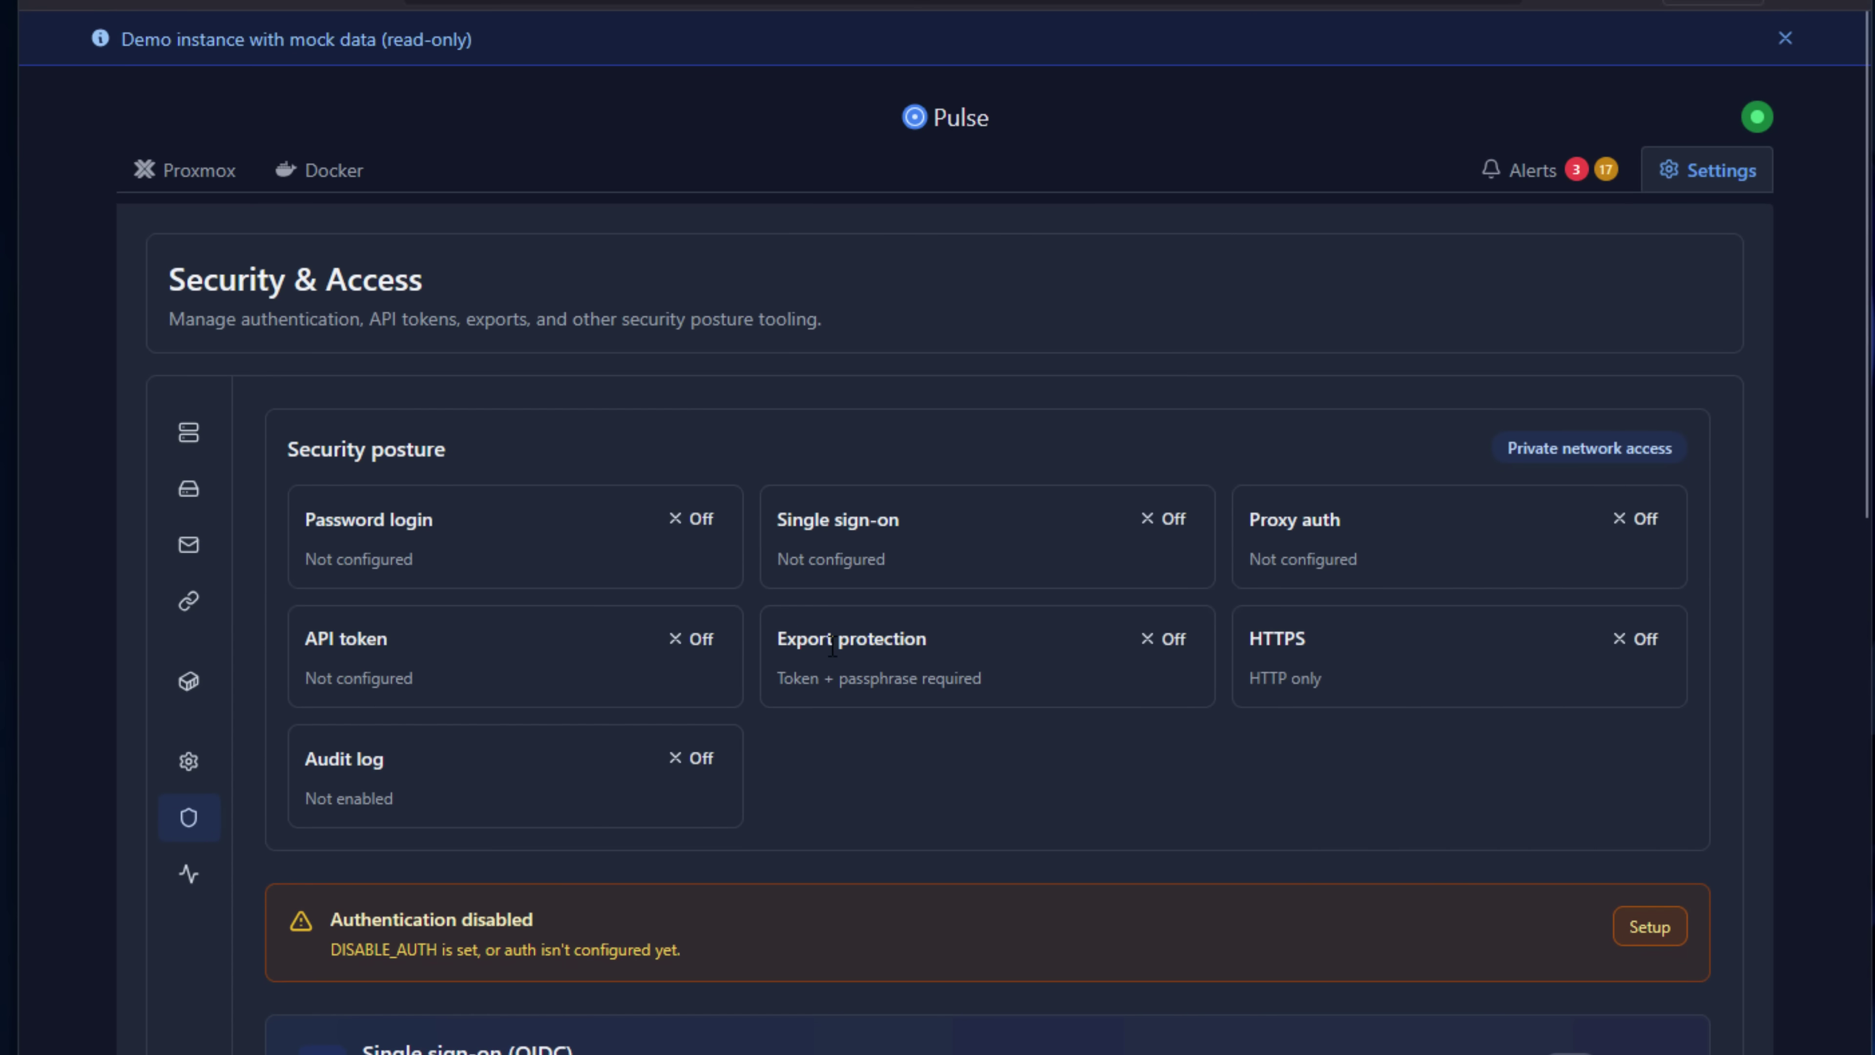
Open the System settings and scroll through the system configuration options.
mouse_move(201, 762)
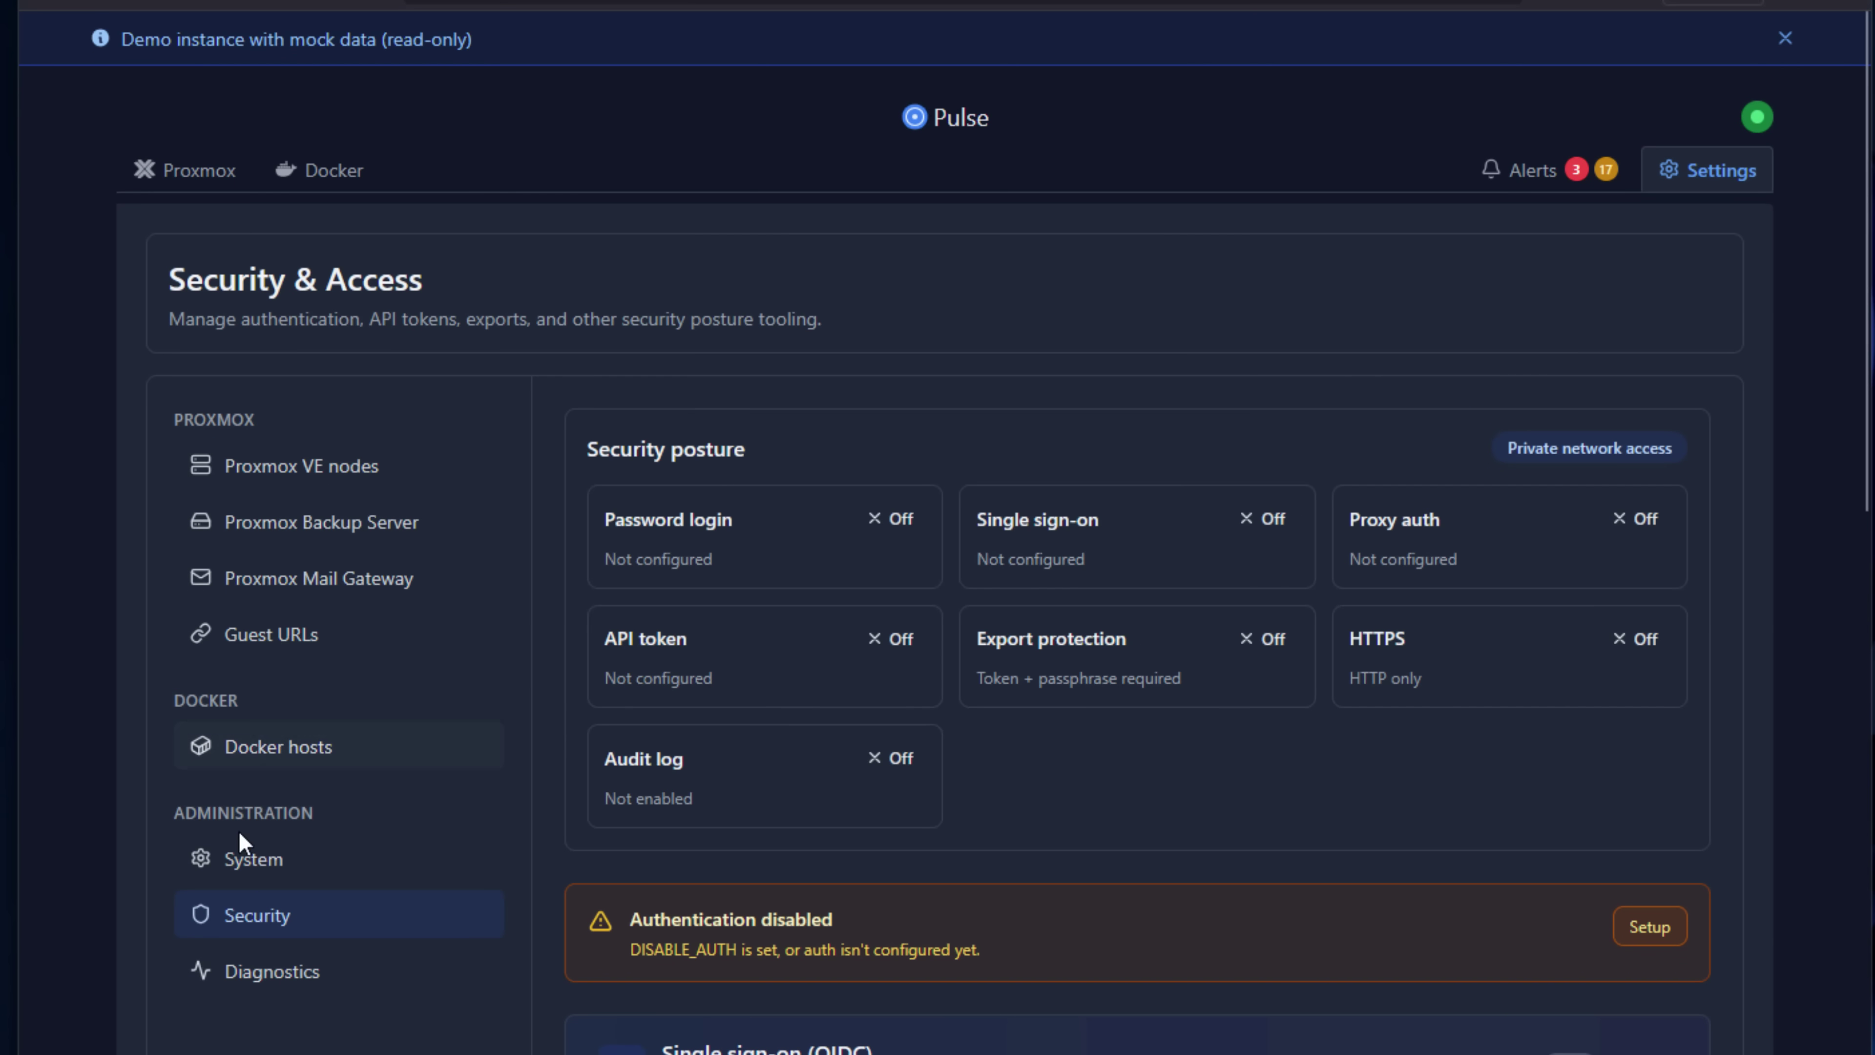
click(250, 861)
scroll(1054, 782, down, 4)
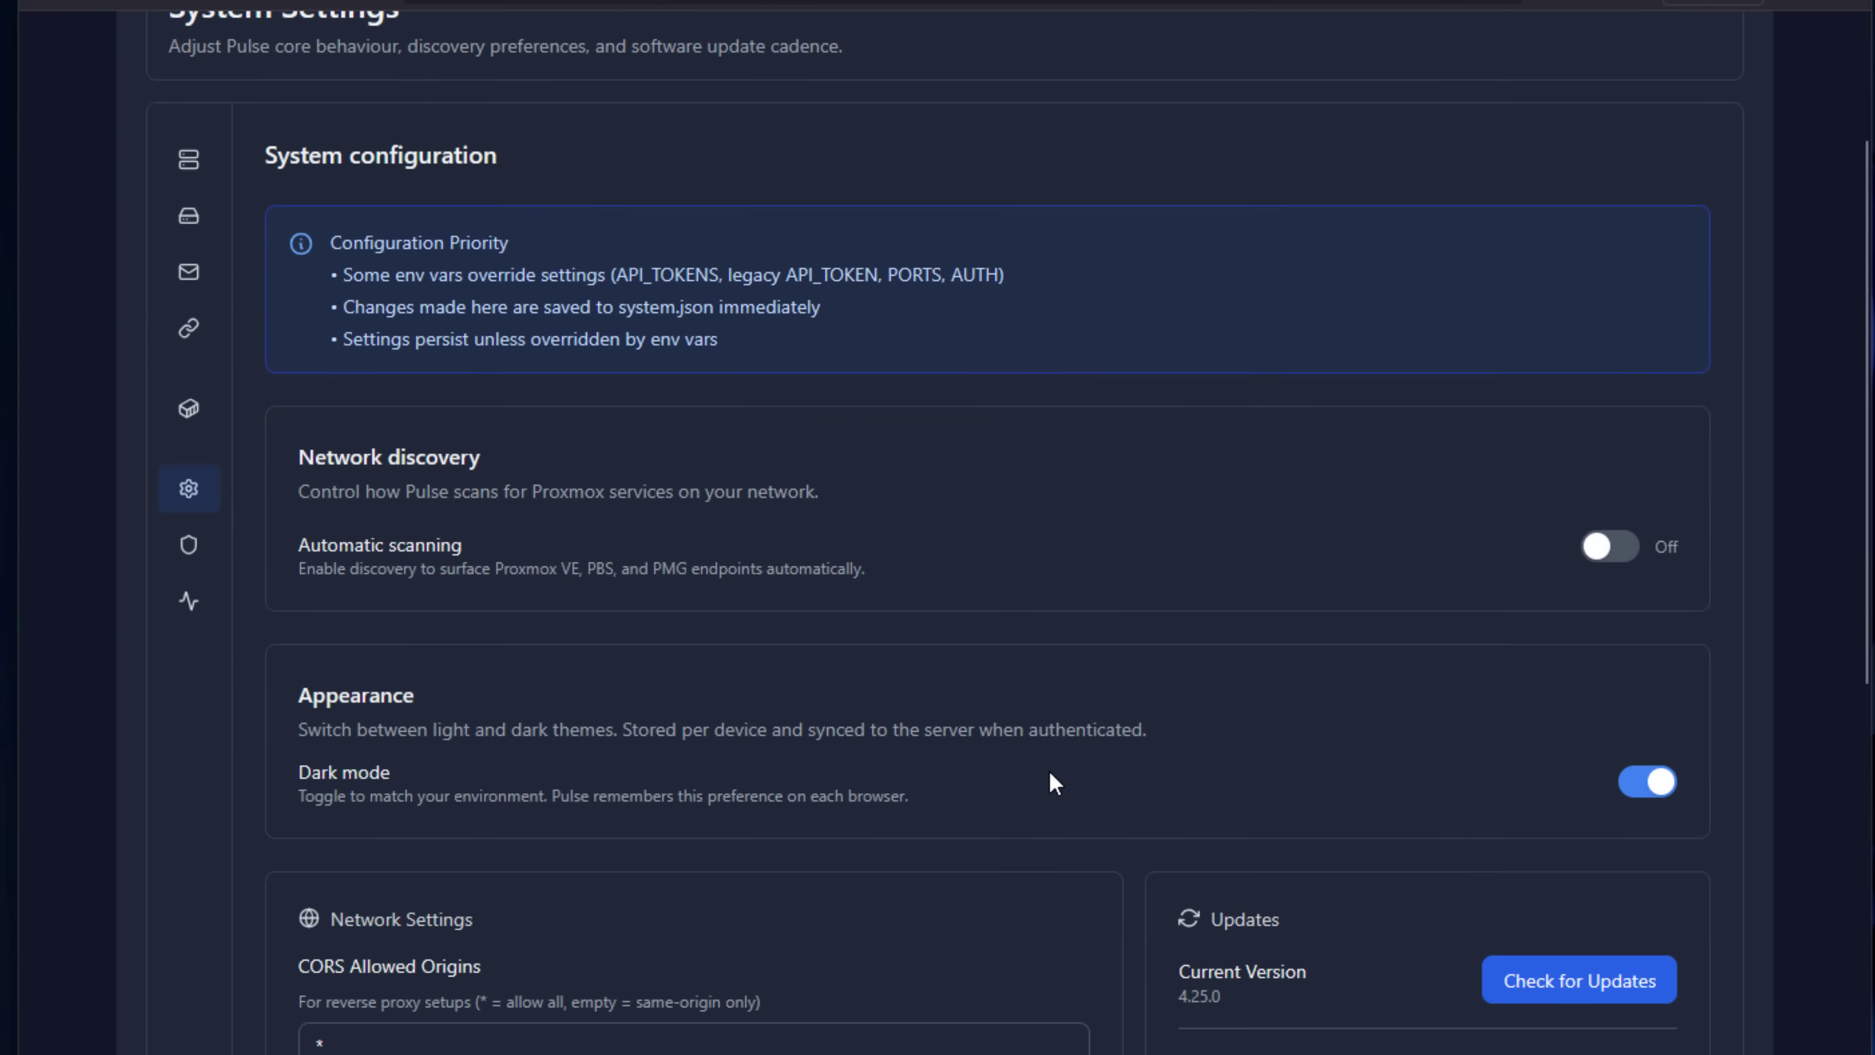
scroll(1054, 783, down, 12)
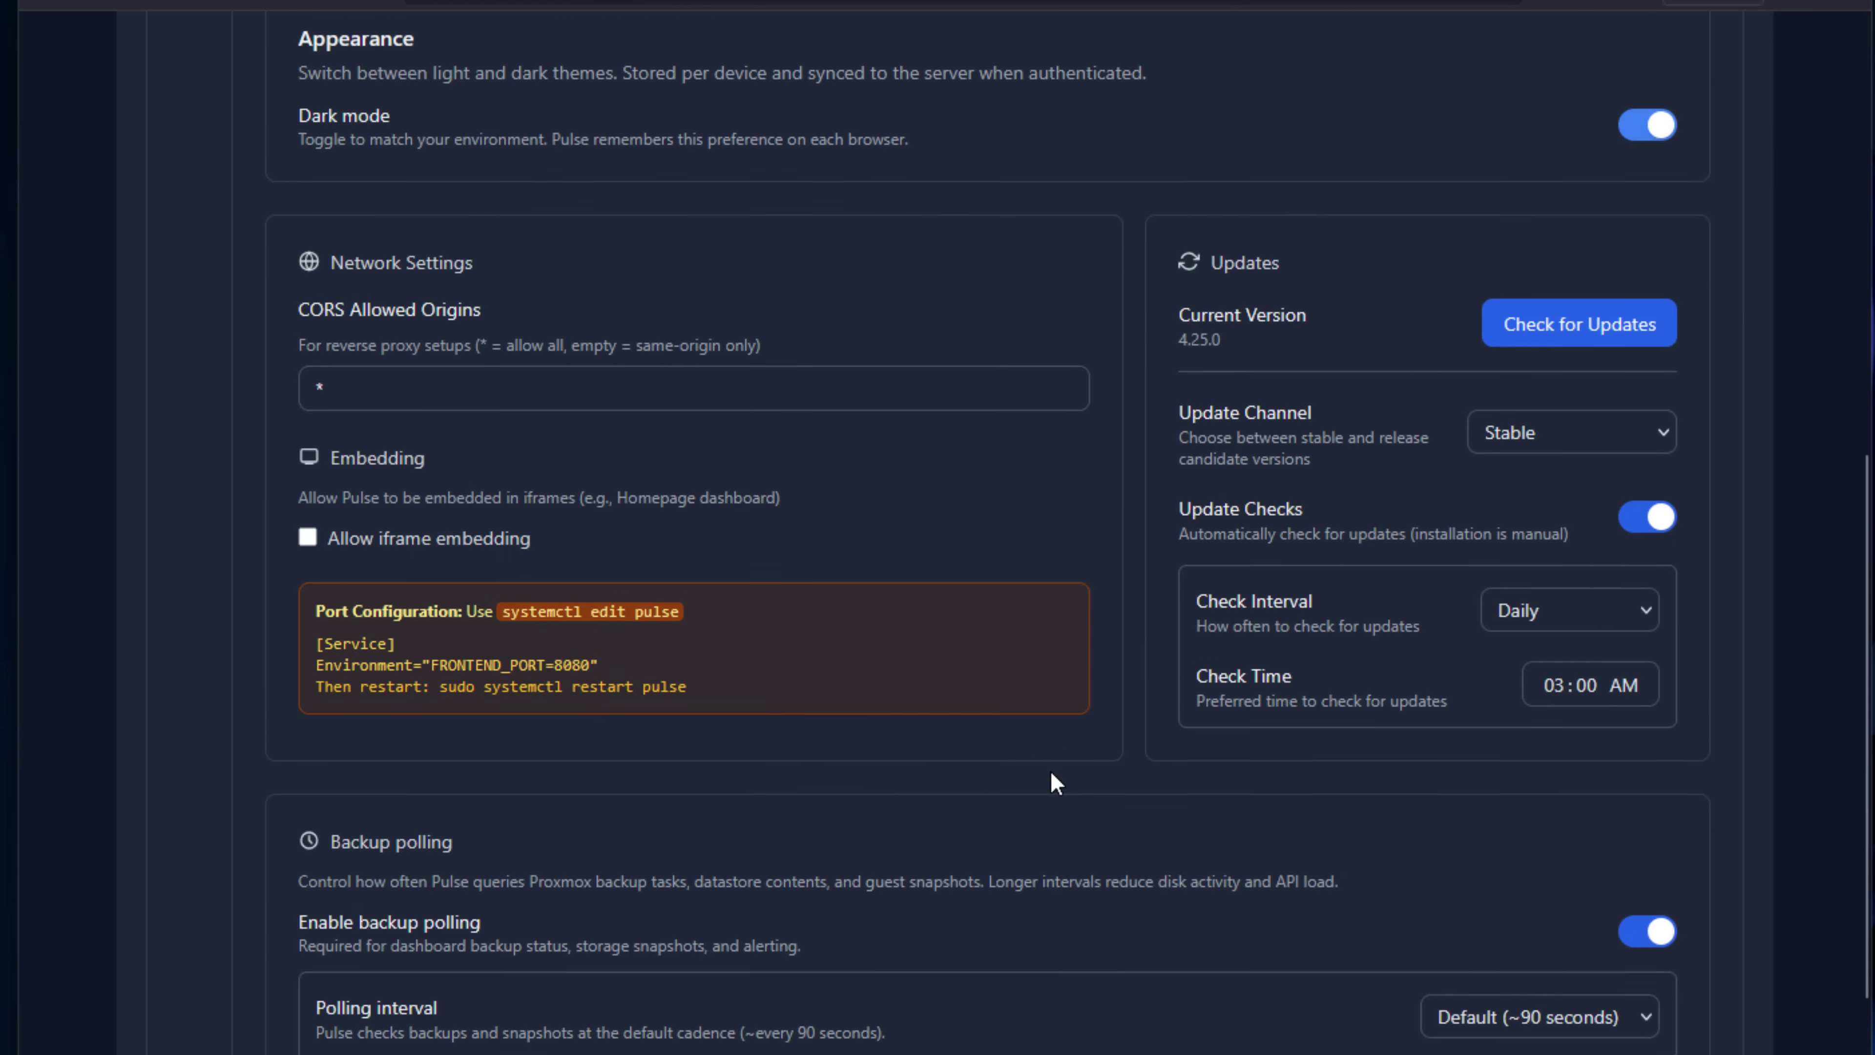
scroll(1054, 782, down, 3)
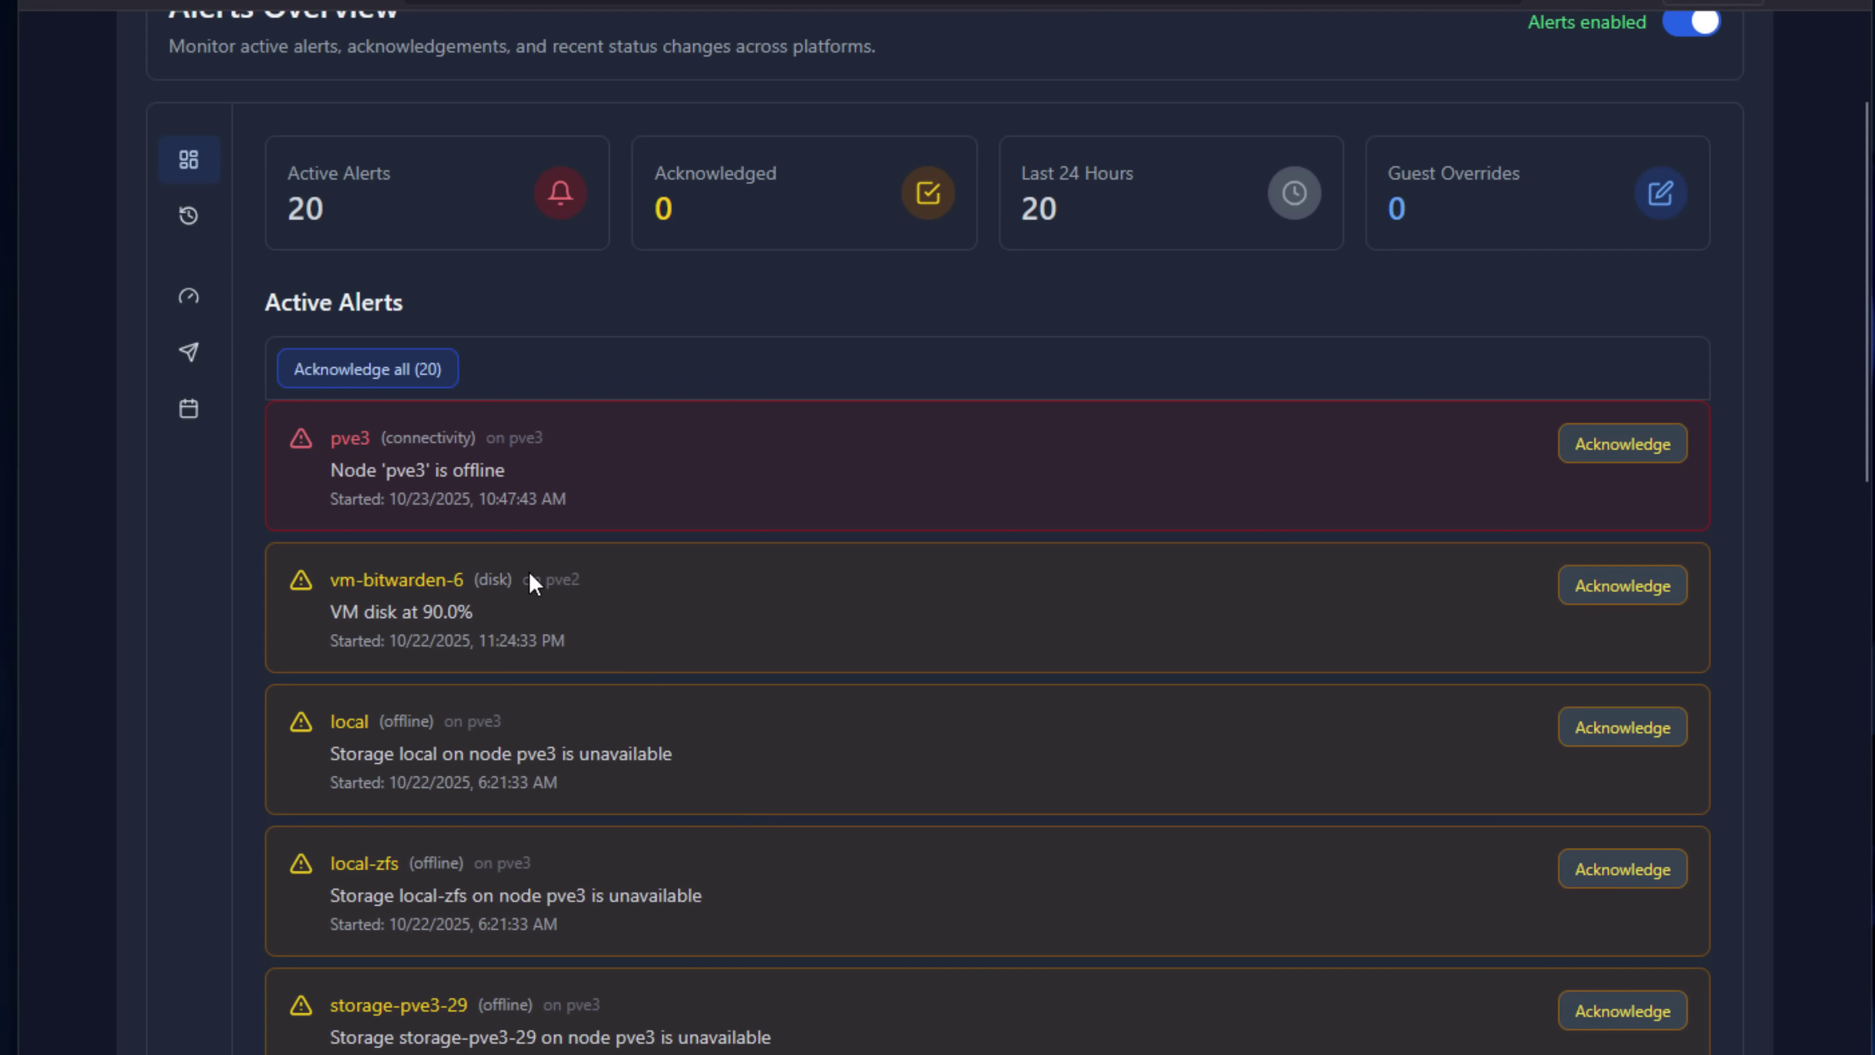
Switch the Apprise notifications toggle to Enabled under Notifications, without saving.
mouse_move(199, 365)
click(251, 422)
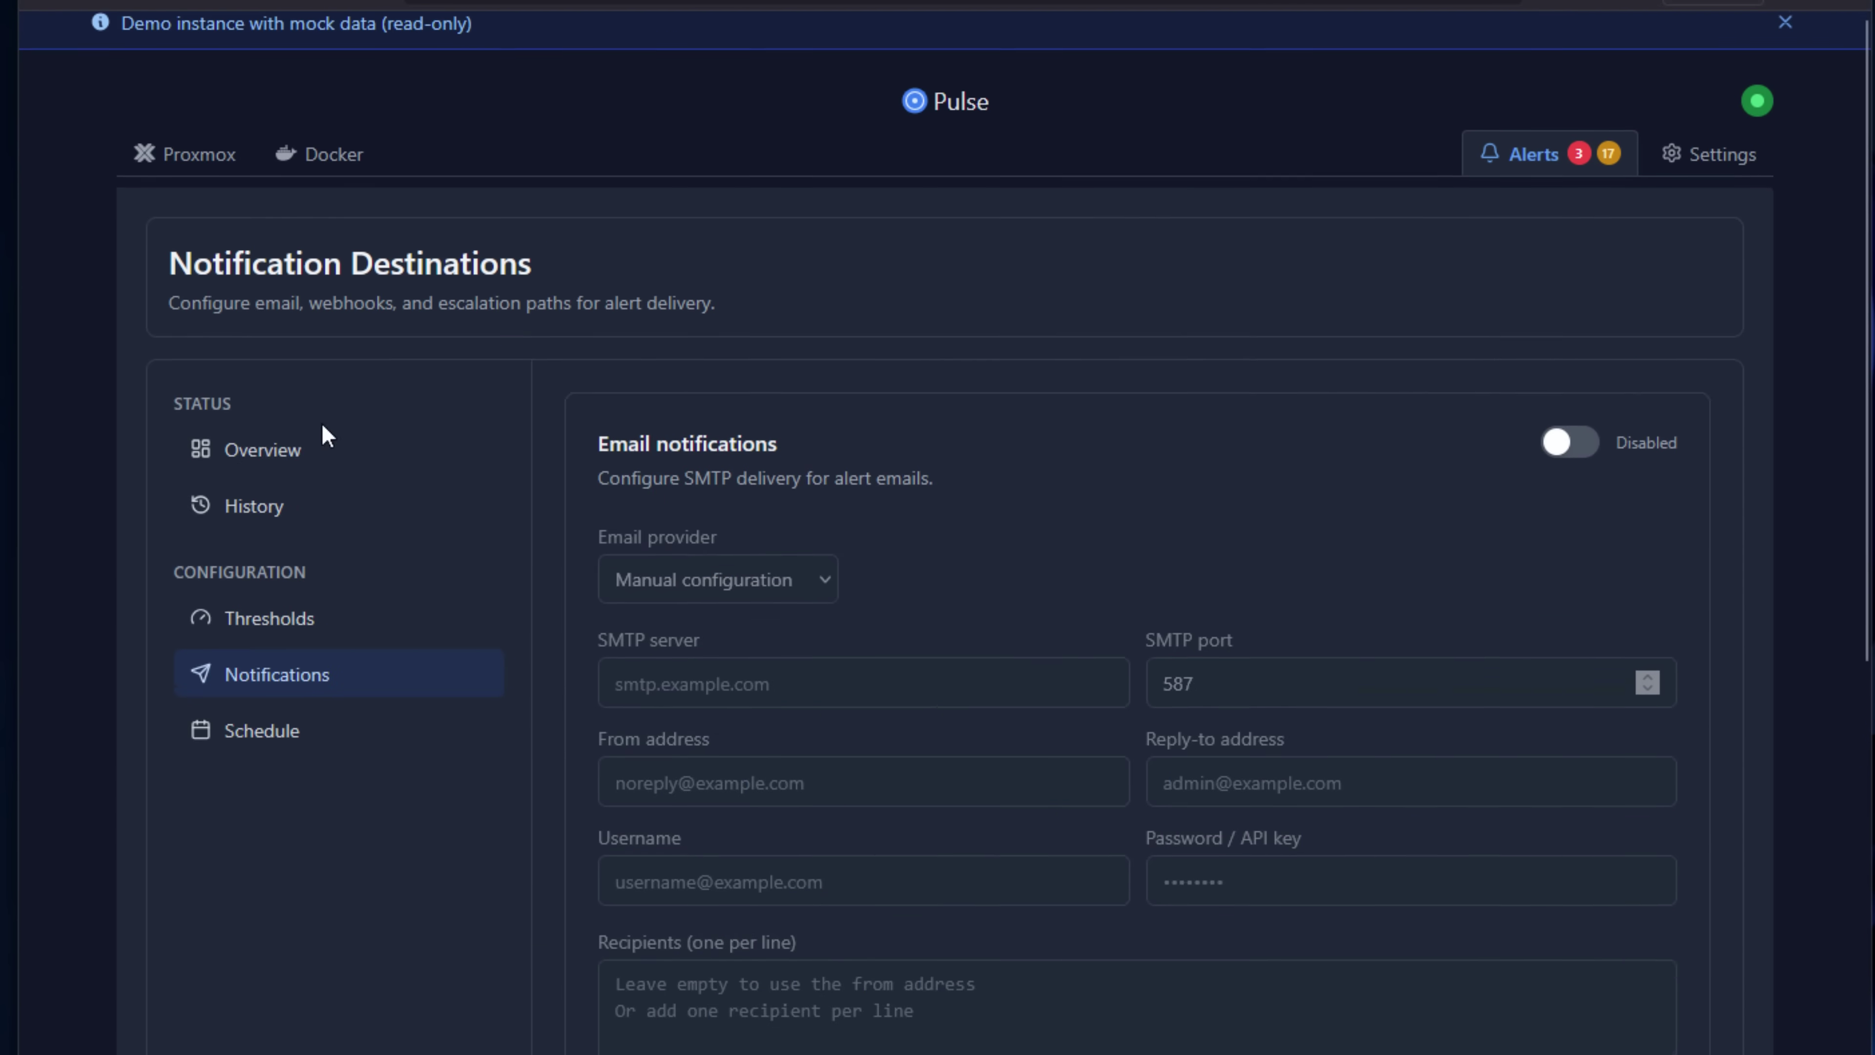
scroll(1068, 494, down, 10)
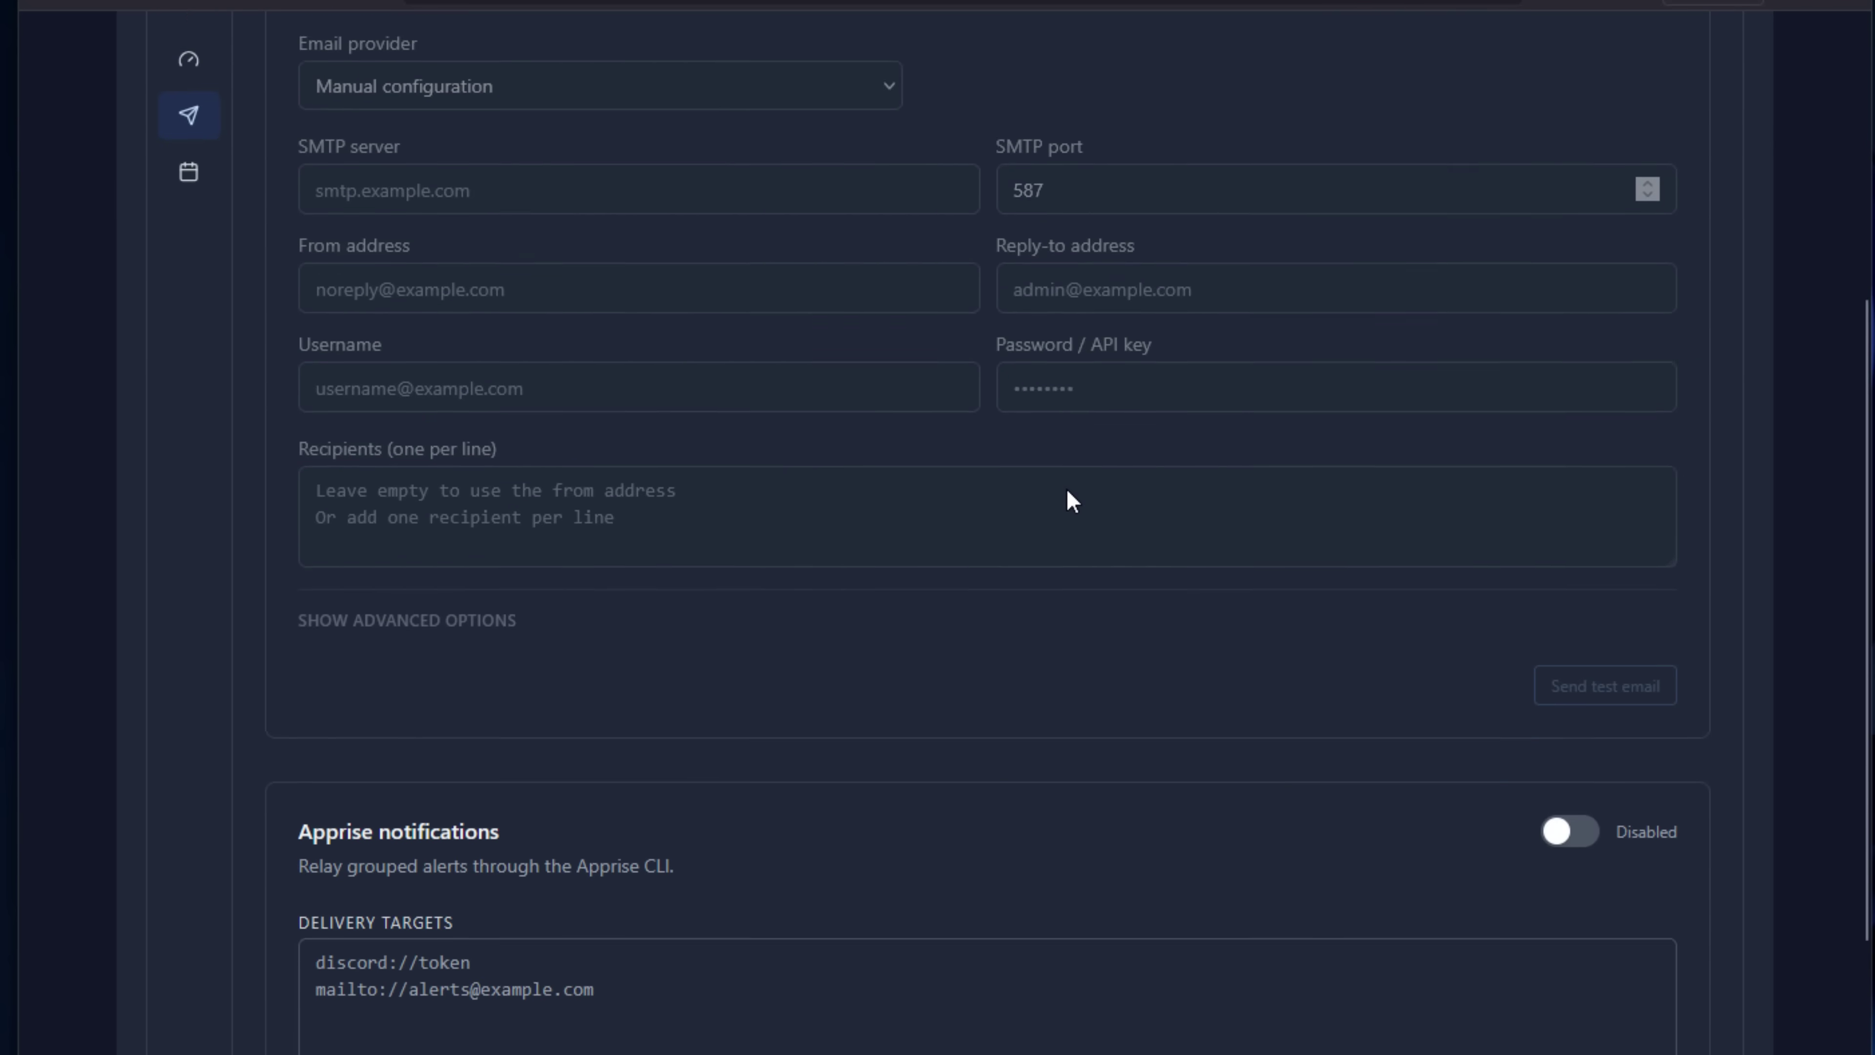
click(1580, 357)
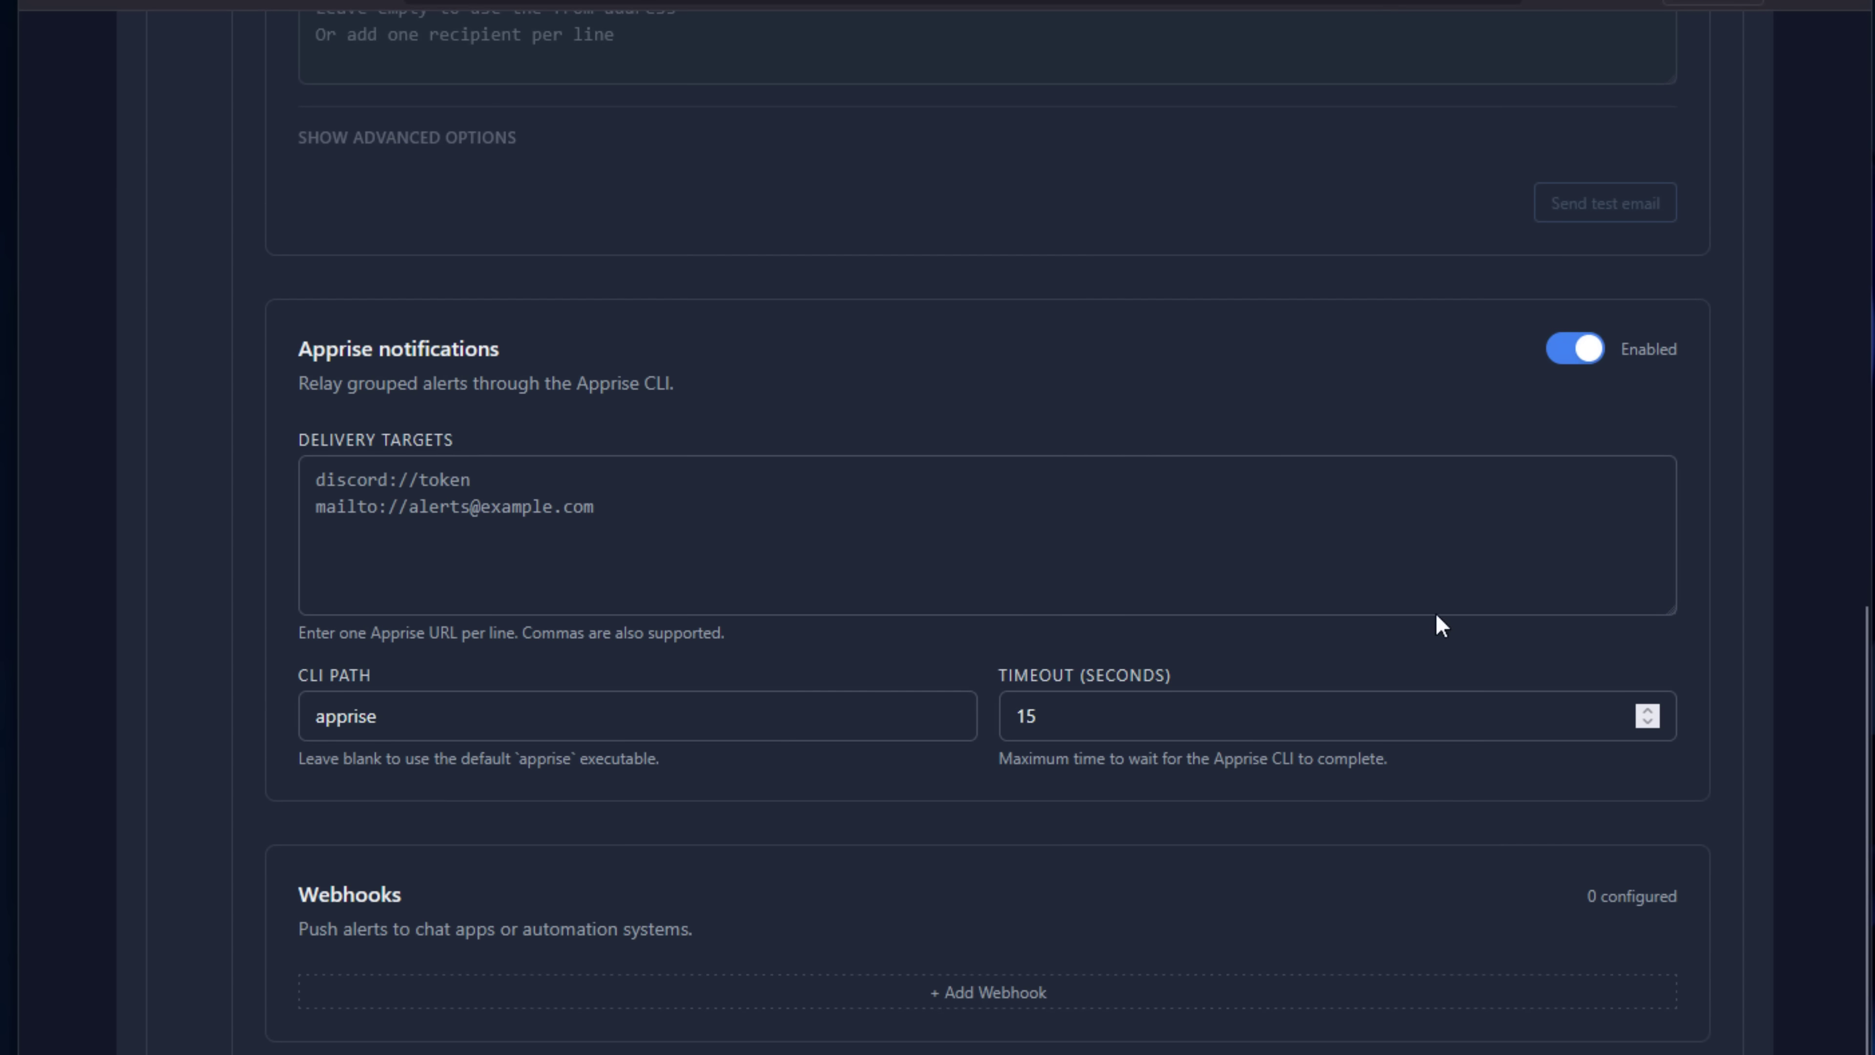
scroll(1430, 576, up, 8)
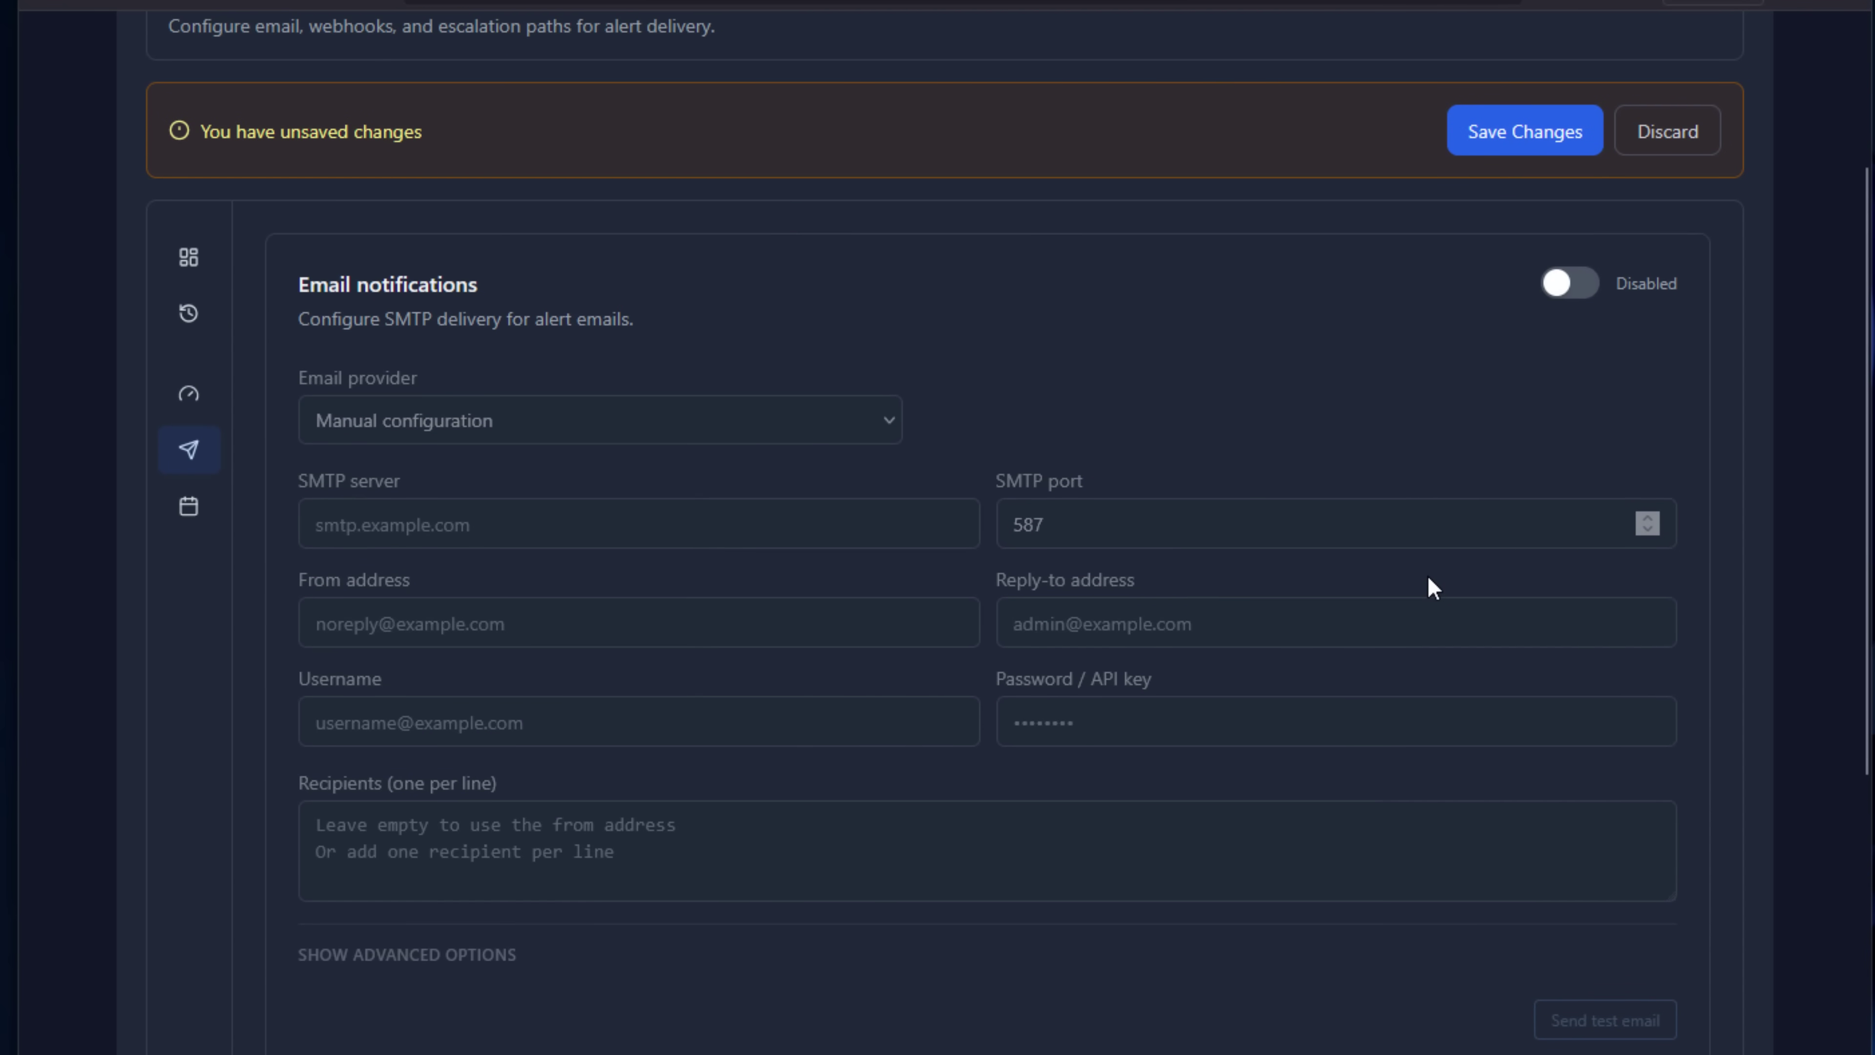
scroll(1428, 578, up, 2)
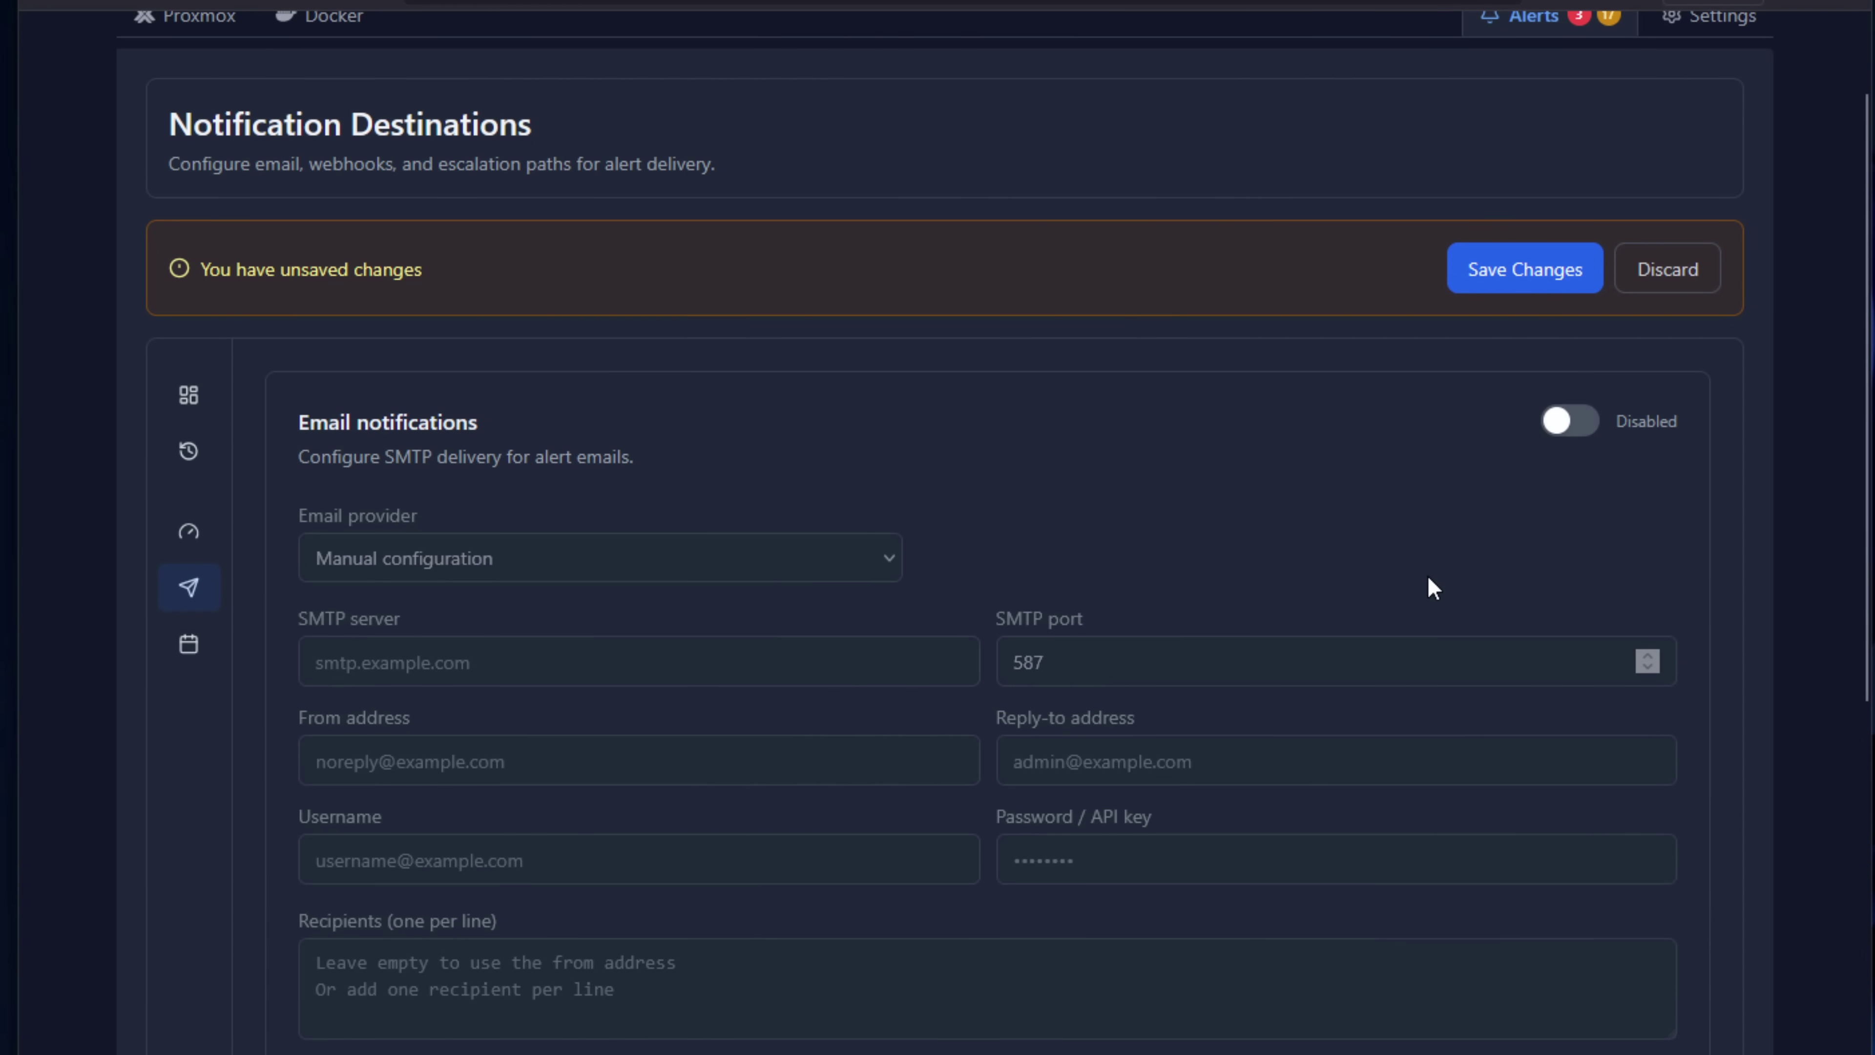
Open the alert history and scroll through the alert table.
mouse_move(92, 624)
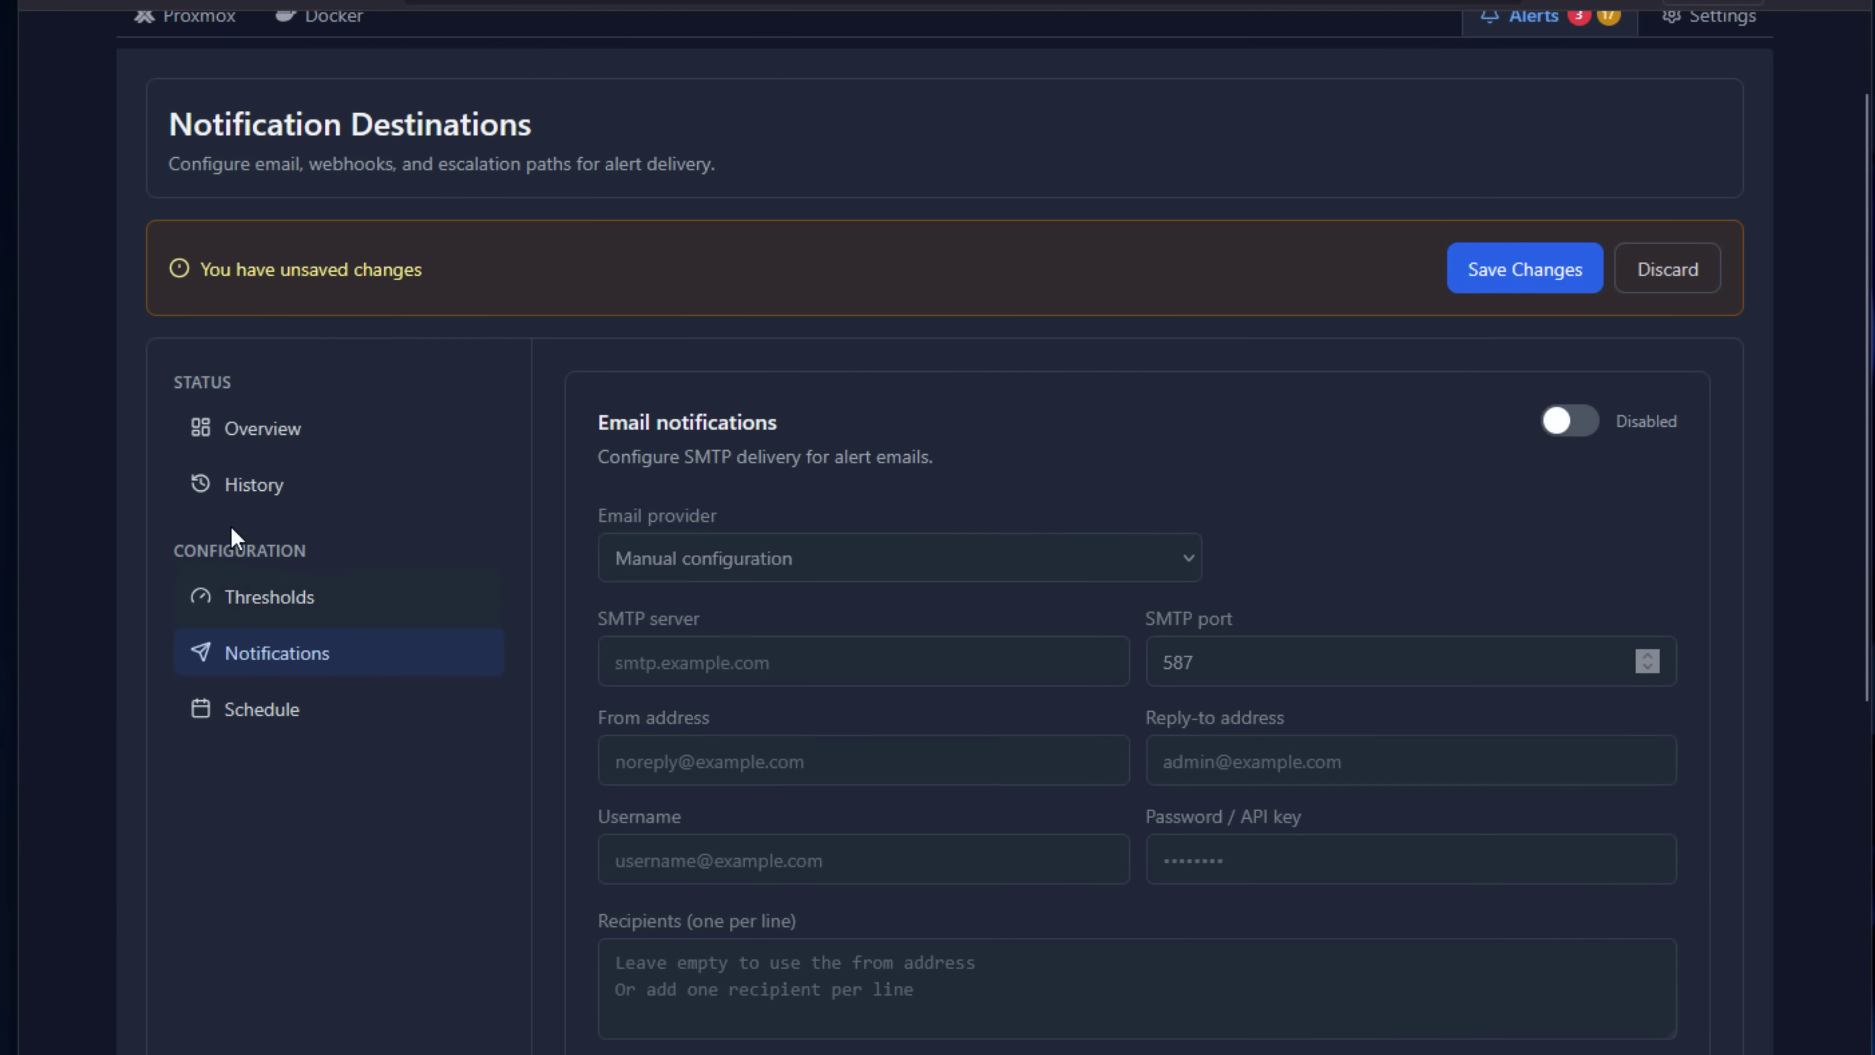
click(236, 487)
scroll(868, 657, down, 7)
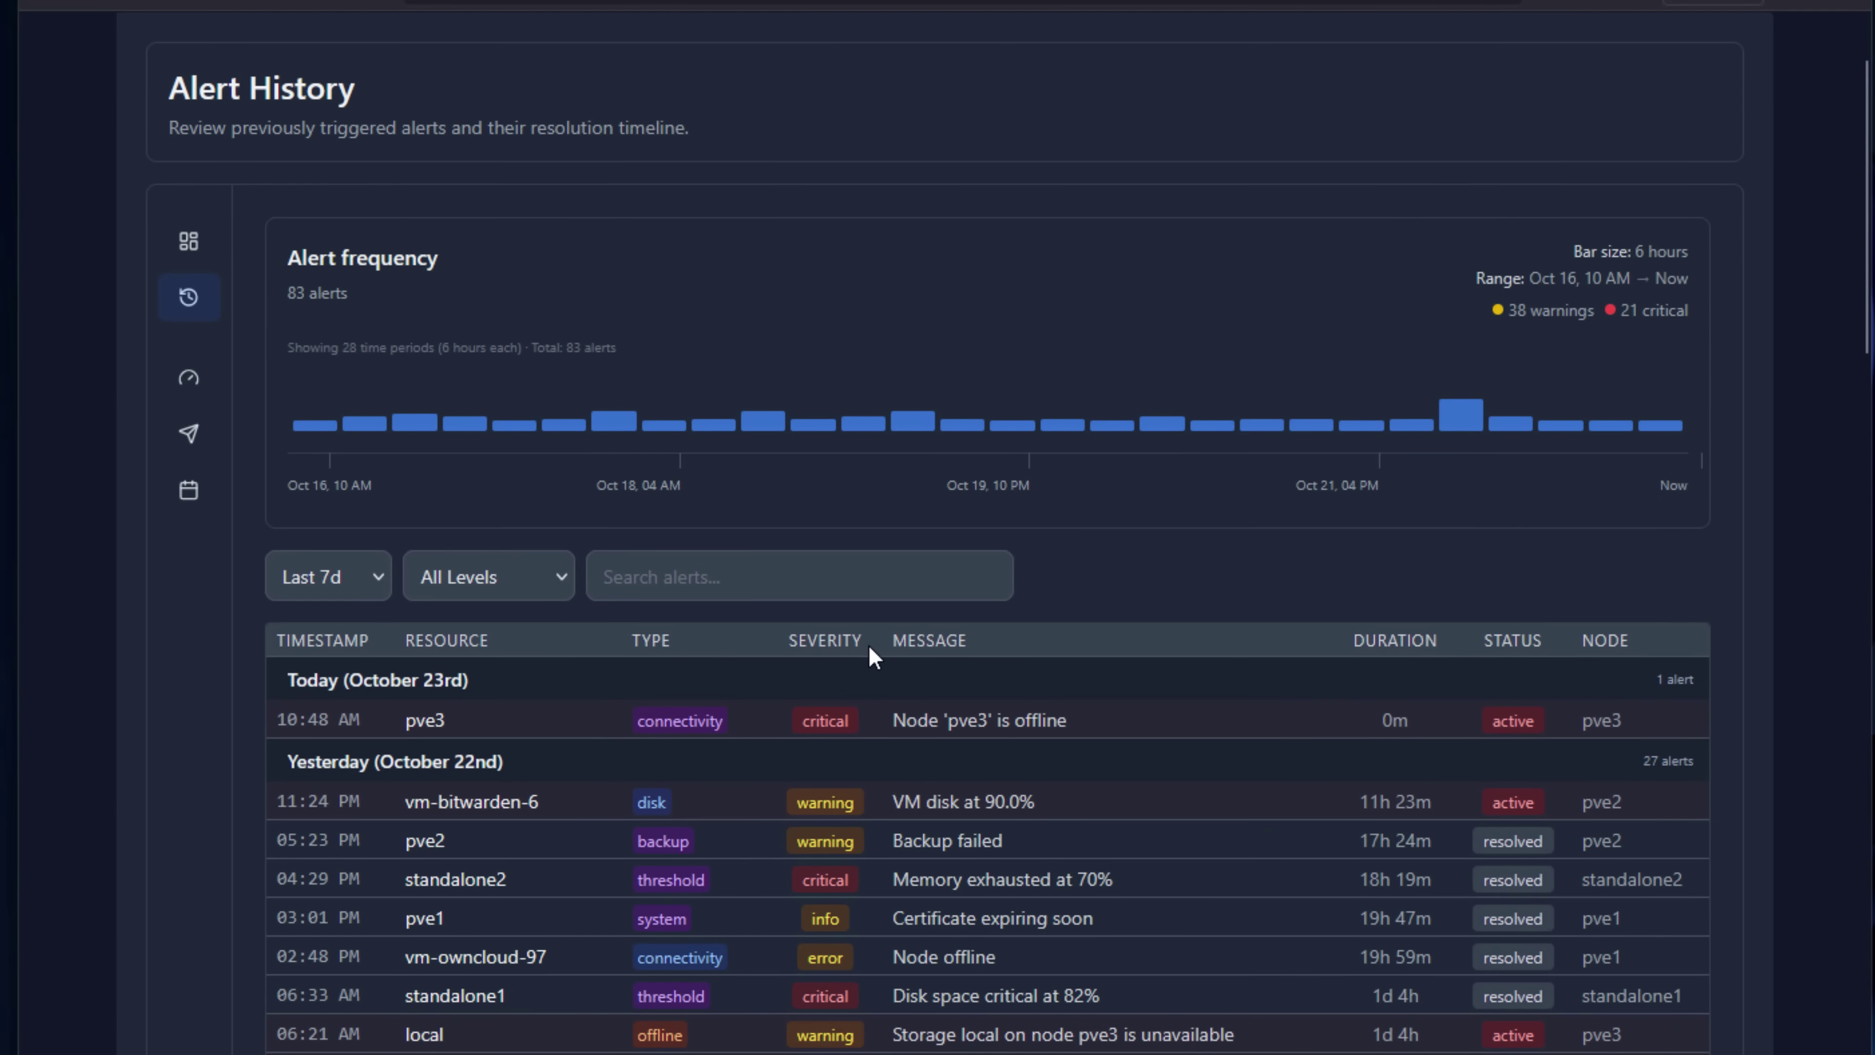
scroll(871, 657, down, 9)
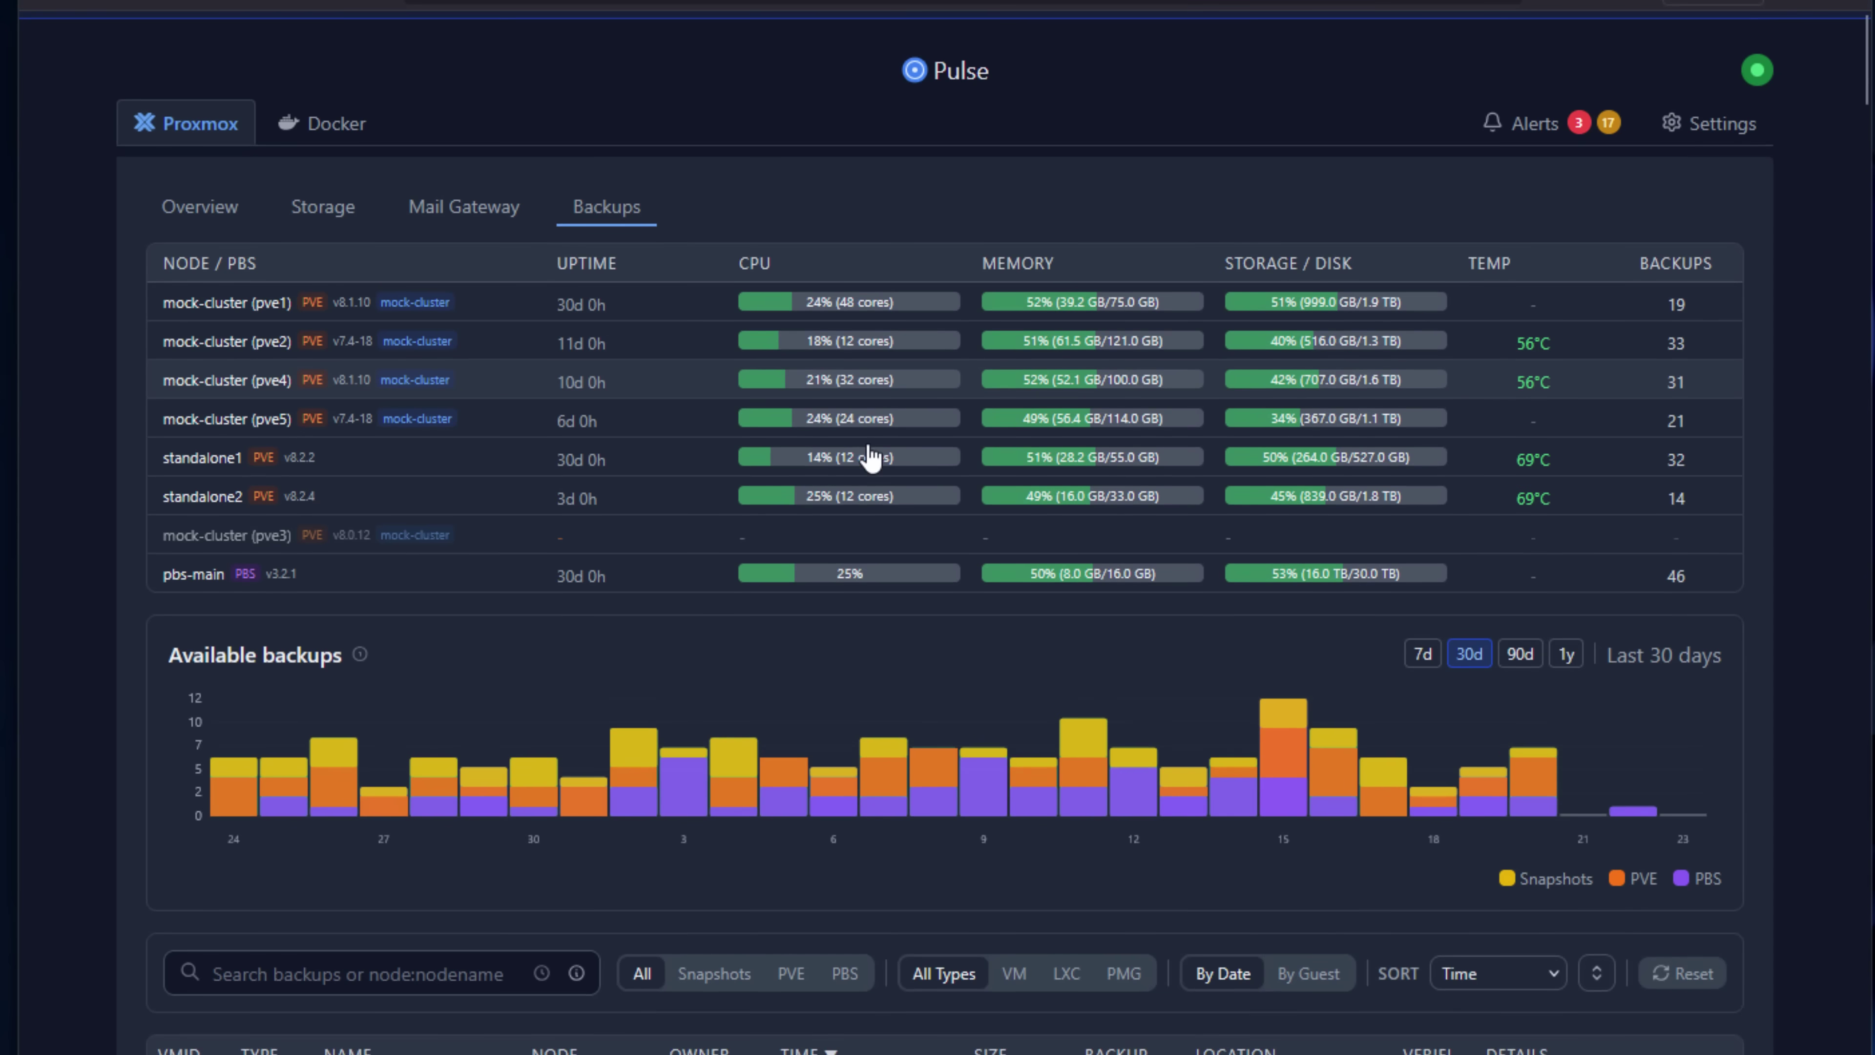
scroll(871, 458, down, 5)
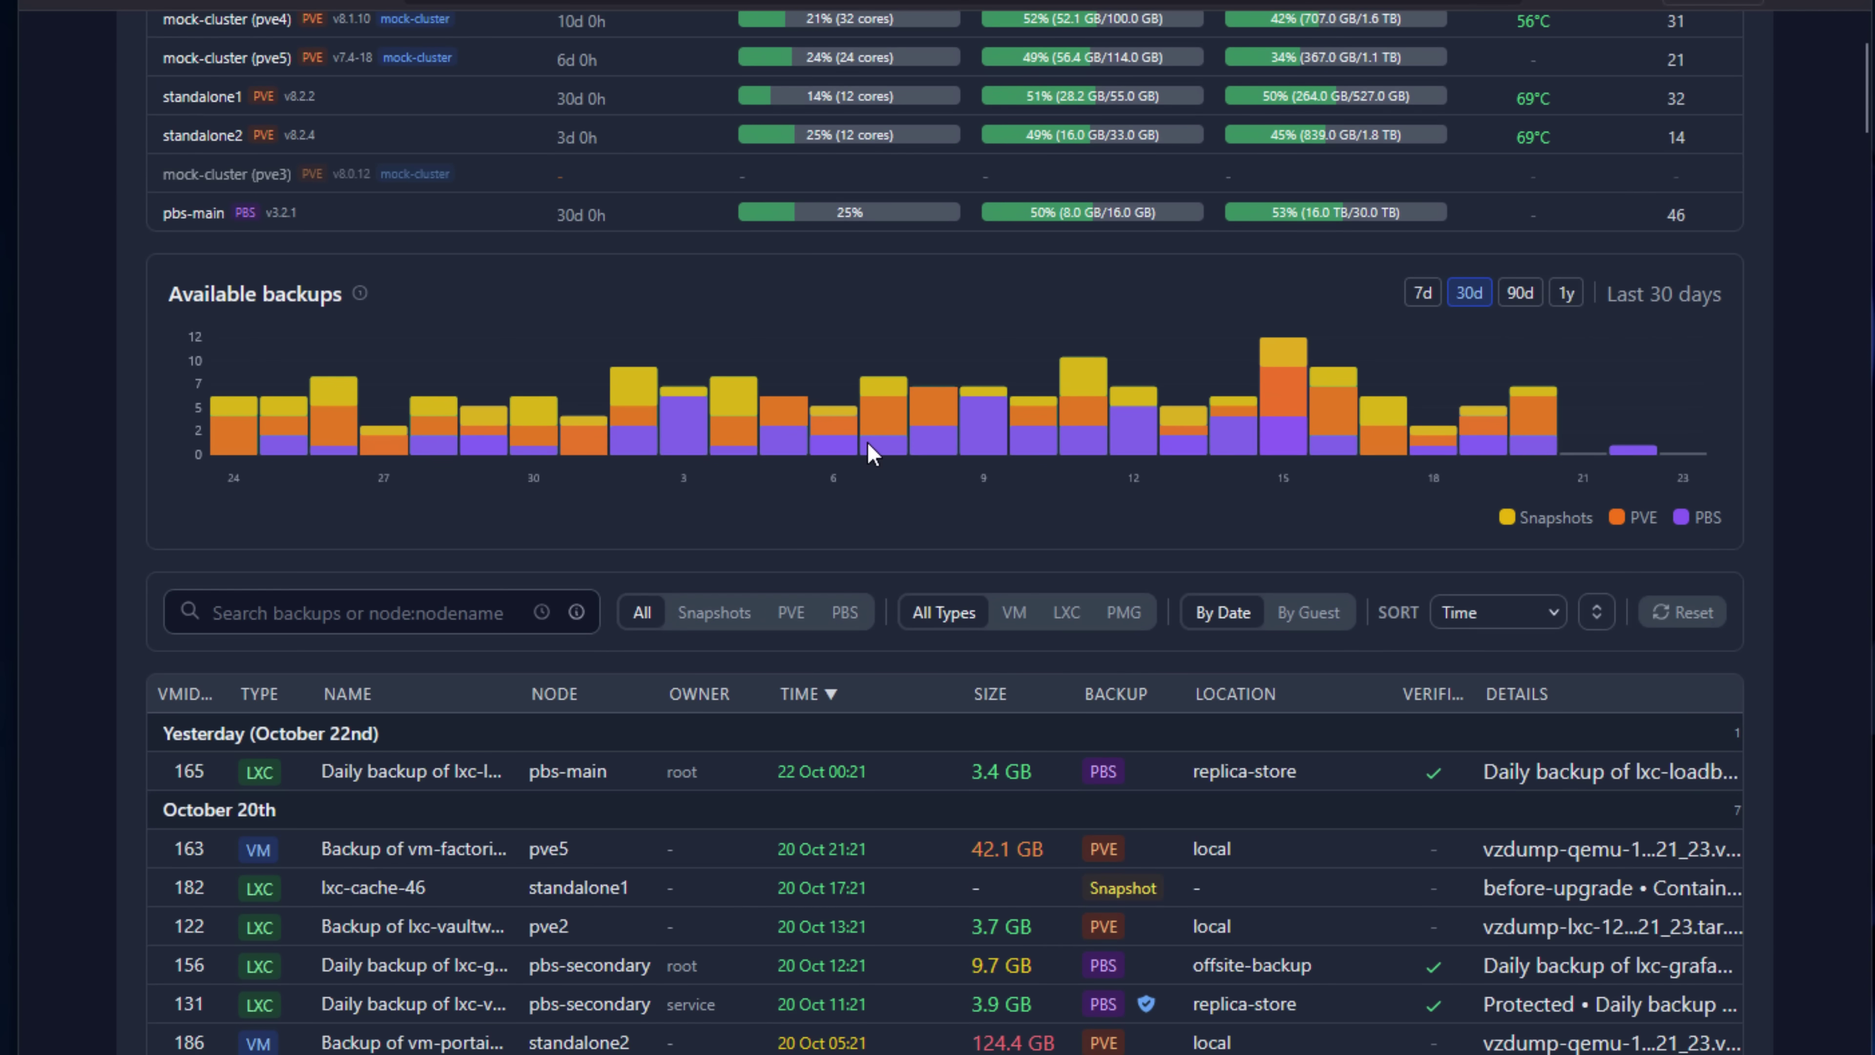
scroll(871, 454, down, 2)
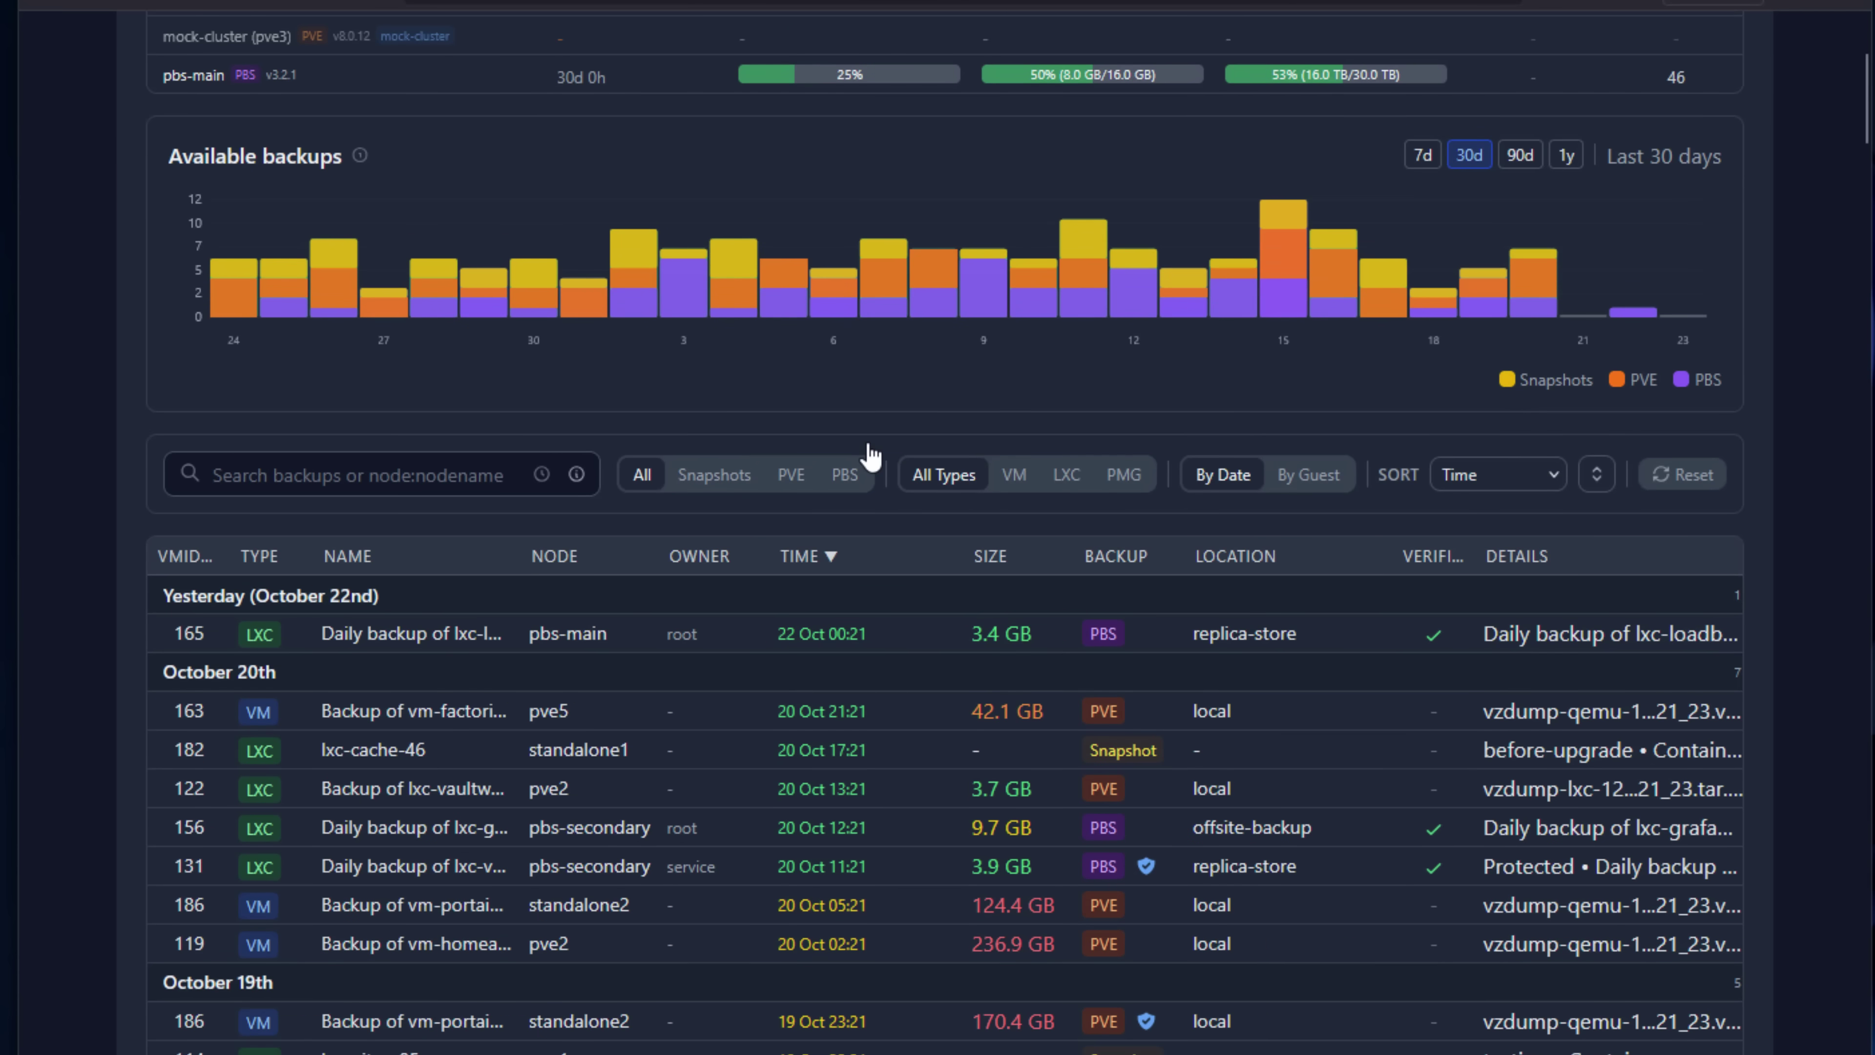
scroll(871, 456, down, 2)
scroll(871, 456, down, 2)
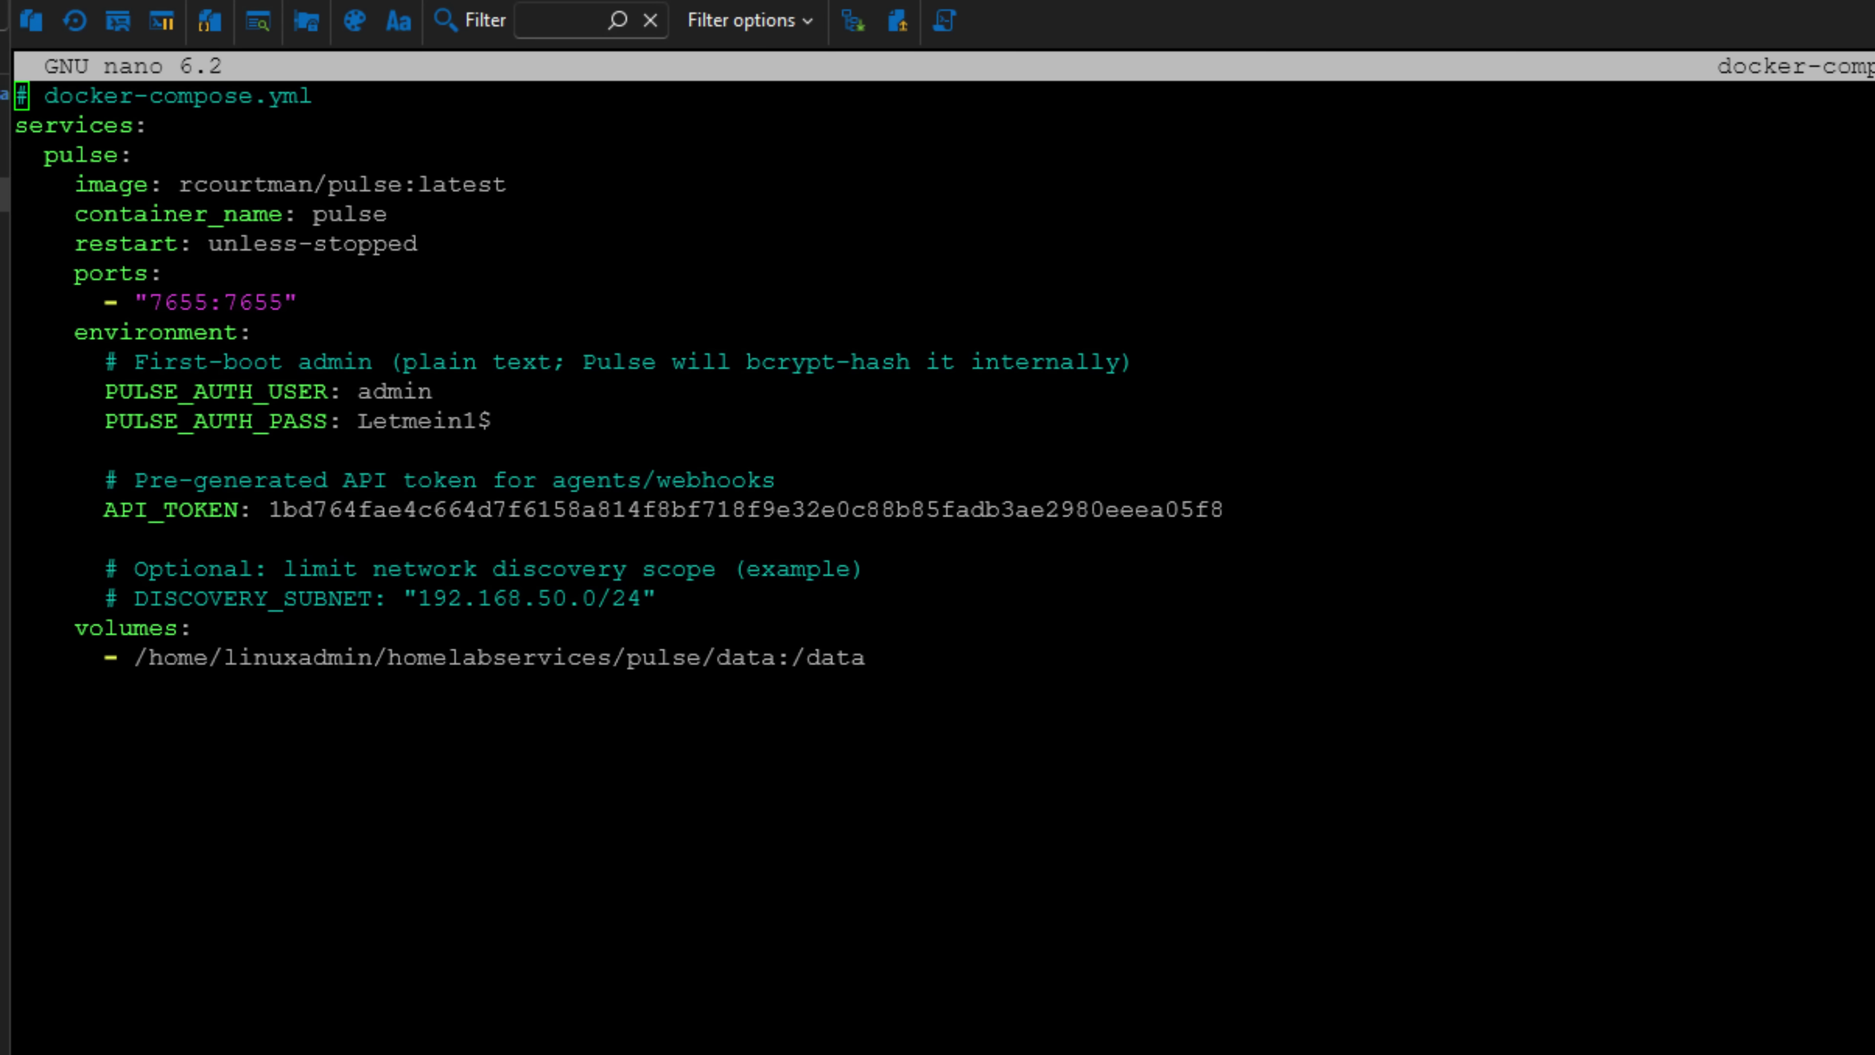
key(Down)
key(Right)
key(Right)
key(Right)
key(Right)
key(Right)
key(Right)
key(Right)
key(Right)
key(ctrl+Right)
key(ctrl+Right)
key(ctrl+Right)
key(ctrl+Right)
key(ctrl+Right)
key(ctrl+Right)
key(ctrl+Right)
key(Right)
key(Right)
key(Right)
key(Right)
key(Right)
key(Right)
key(Right)
key(Right)
key(Right)
key(Right)
key(Right)
key(Right)
key(Right)
key(Right)
key(Right)
key(Right)
key(Right)
key(Right)
key(Right)
key(Right)
key(Right)
key(Right)
key(Right)
key(Right)
key(Right)
key(Right)
key(Right)
key(Right)
key(Right)
key(Right)
key(Right)
key(Right)
key(Right)
key(Right)
key(Right)
key(Right)
key(Right)
key(Right)
key(Right)
key(Right)
key(Right)
key(Right)
key(Right)
key(Right)
key(Right)
key(Right)
key(Right)
key(Right)
key(Right)
key(Right)
key(Right)
key(Right)
key(Right)
key(Right)
key(Right)
key(Right)
key(Right)
key(Right)
key(Right)
key(Right)
key(Right)
key(Right)
key(Right)
key(Right)
key(Right)
key(Right)
key(Right)
key(Right)
key(Right)
key(Right)
key(Right)
key(Right)
key(Right)
key(Right)
key(Right)
key(Right)
key(Right)
key(Right)
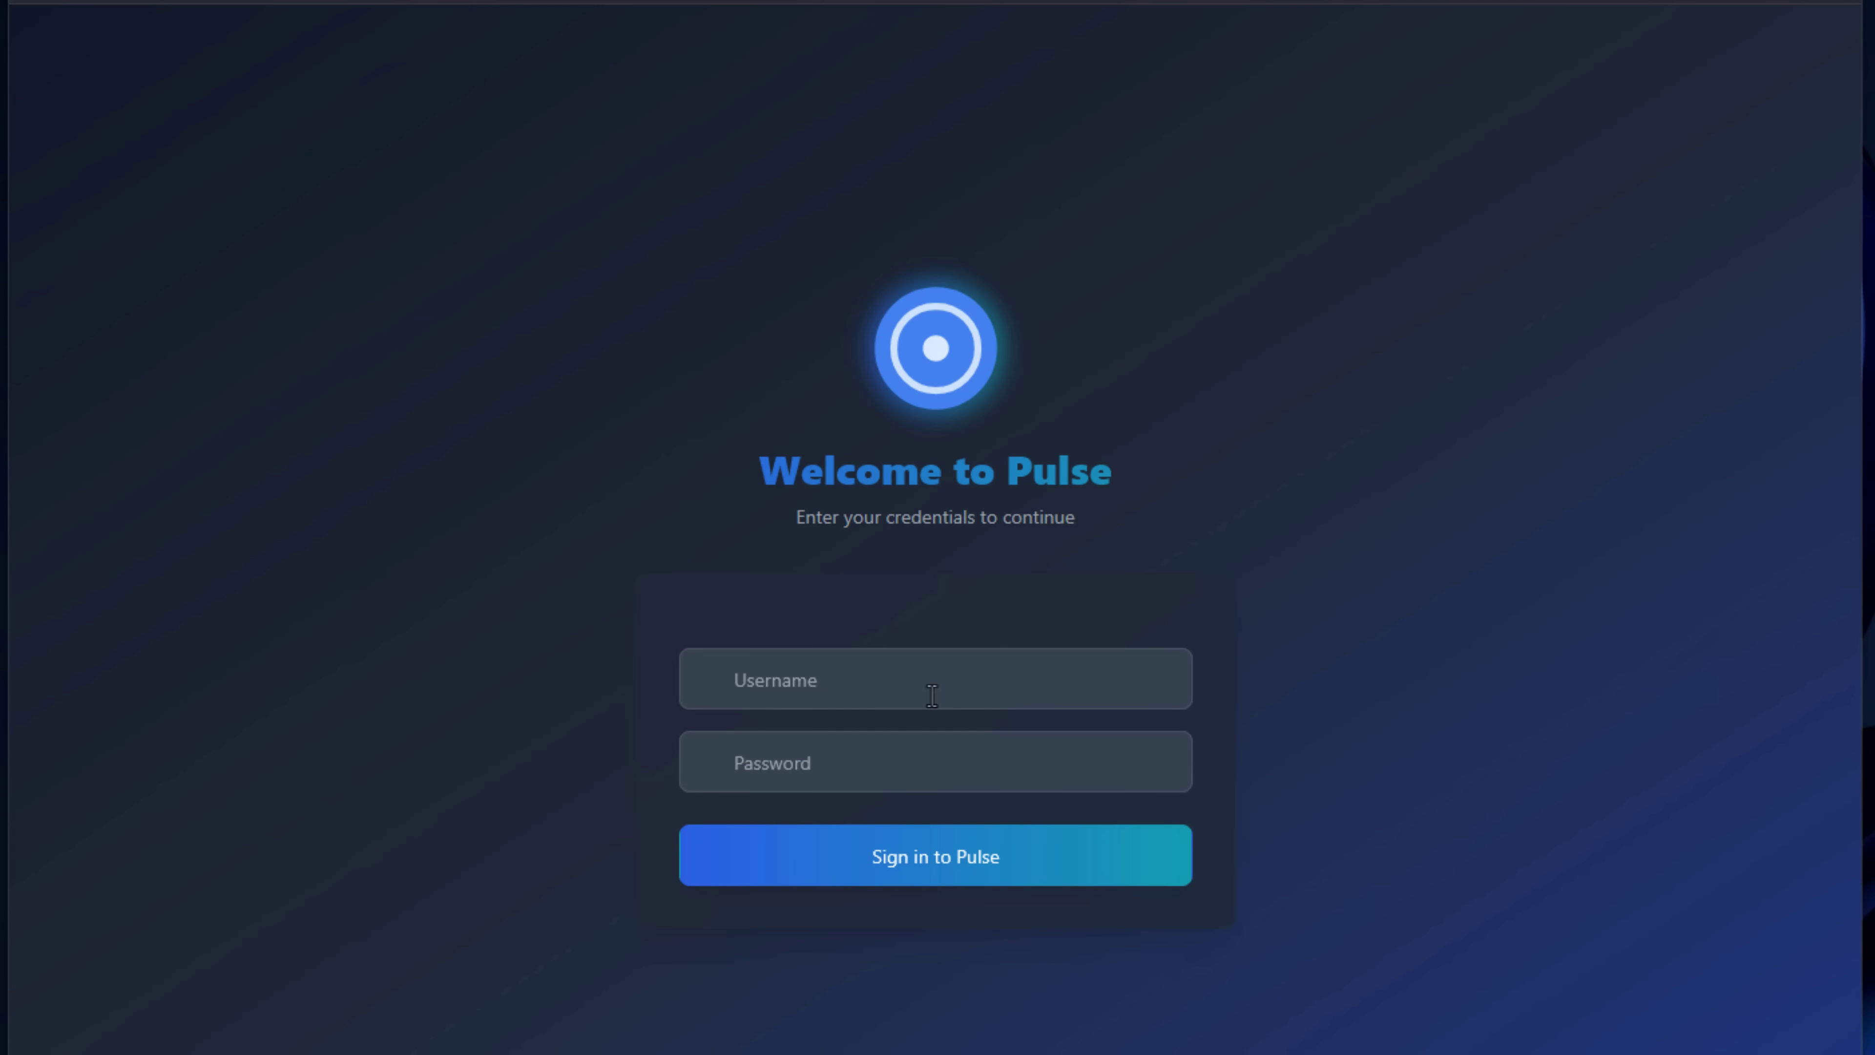
Sign in to the self-hosted Pulse instance as admin with the account password.
click(880, 680)
text(admin)
key(Tab)
text(a)
key(Return)
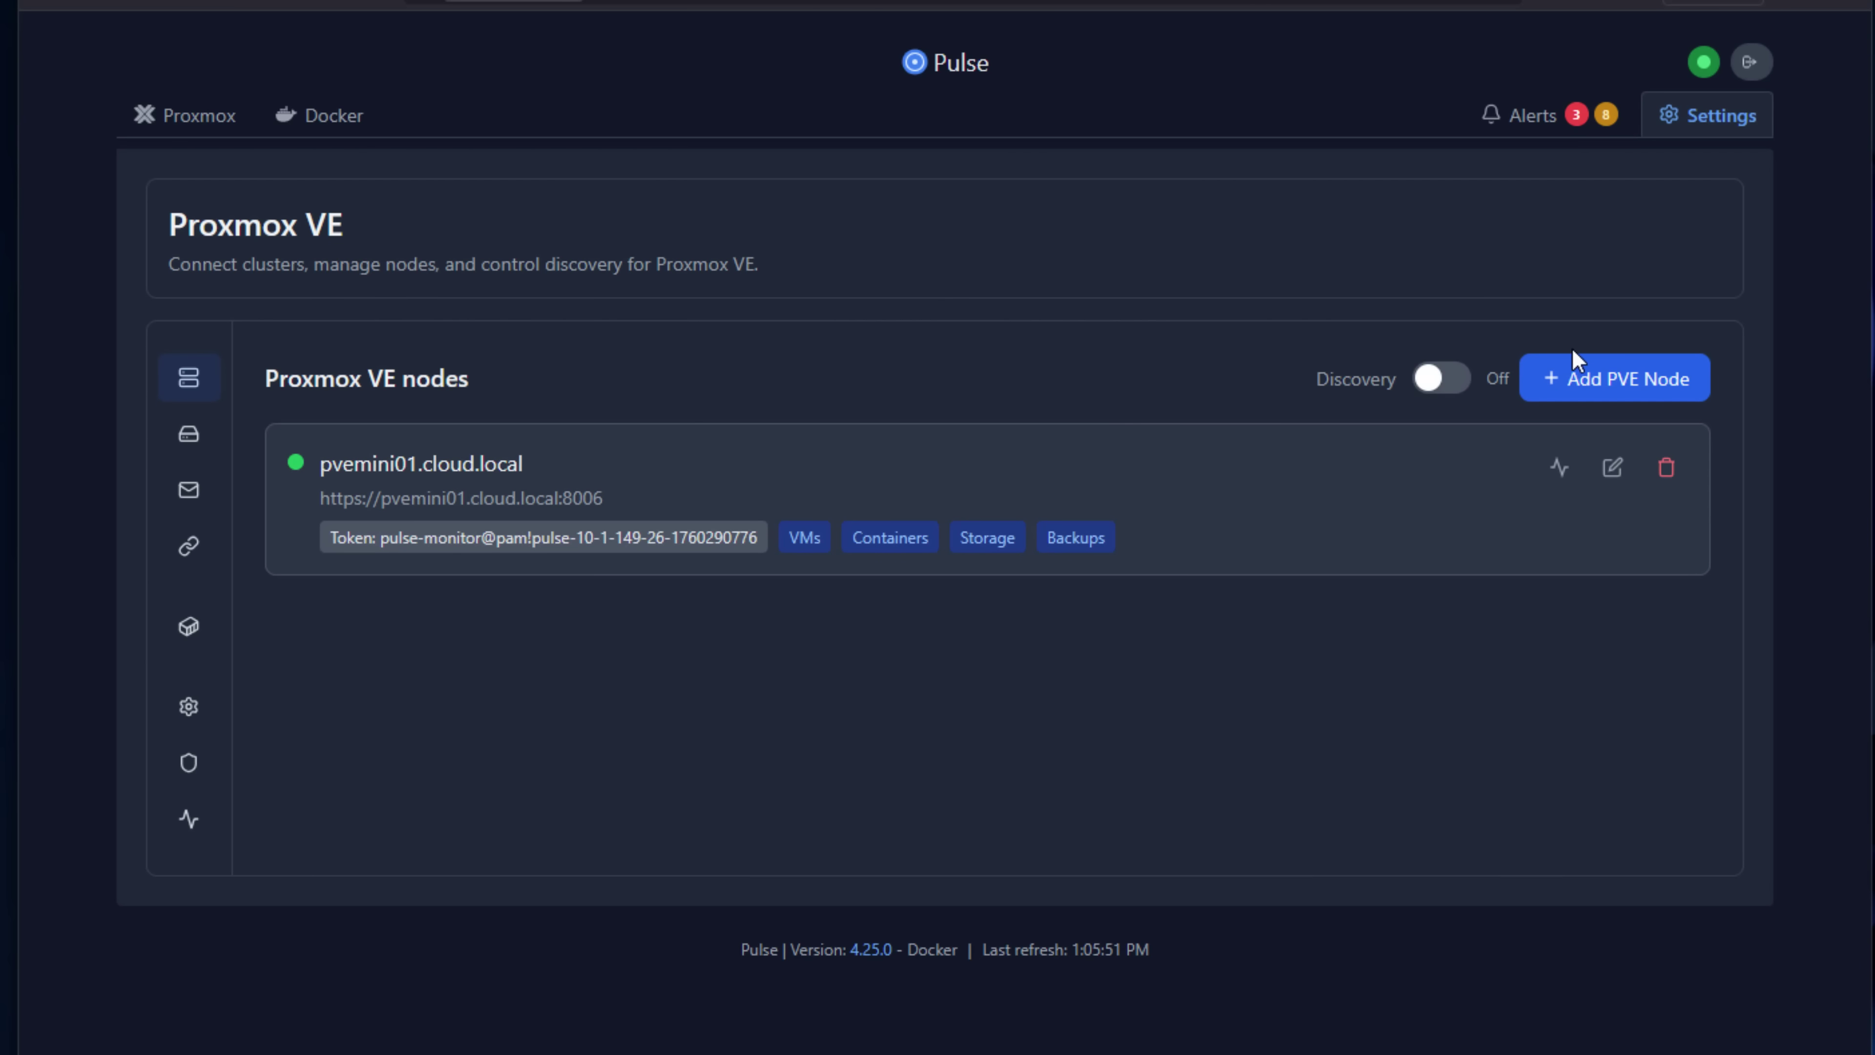
click(1617, 385)
click(751, 266)
text(pve9)
key(Tab)
text(http)
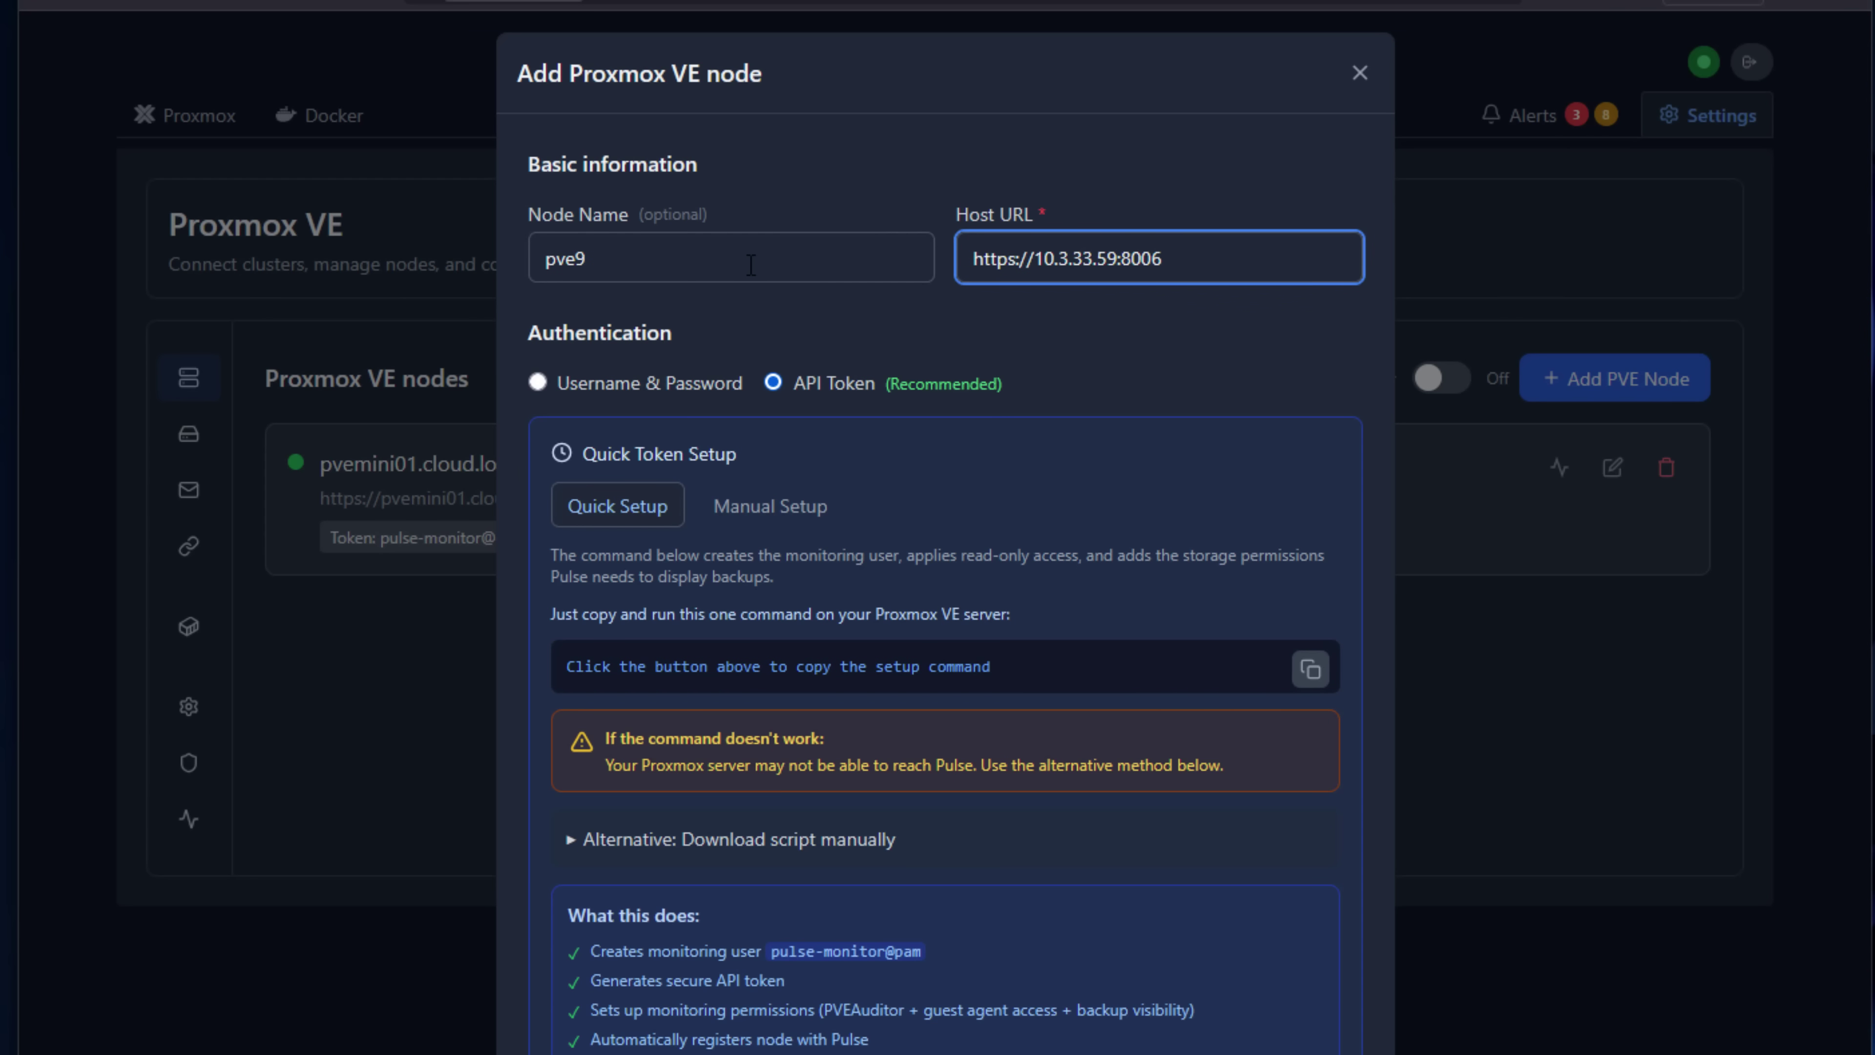
click(1308, 670)
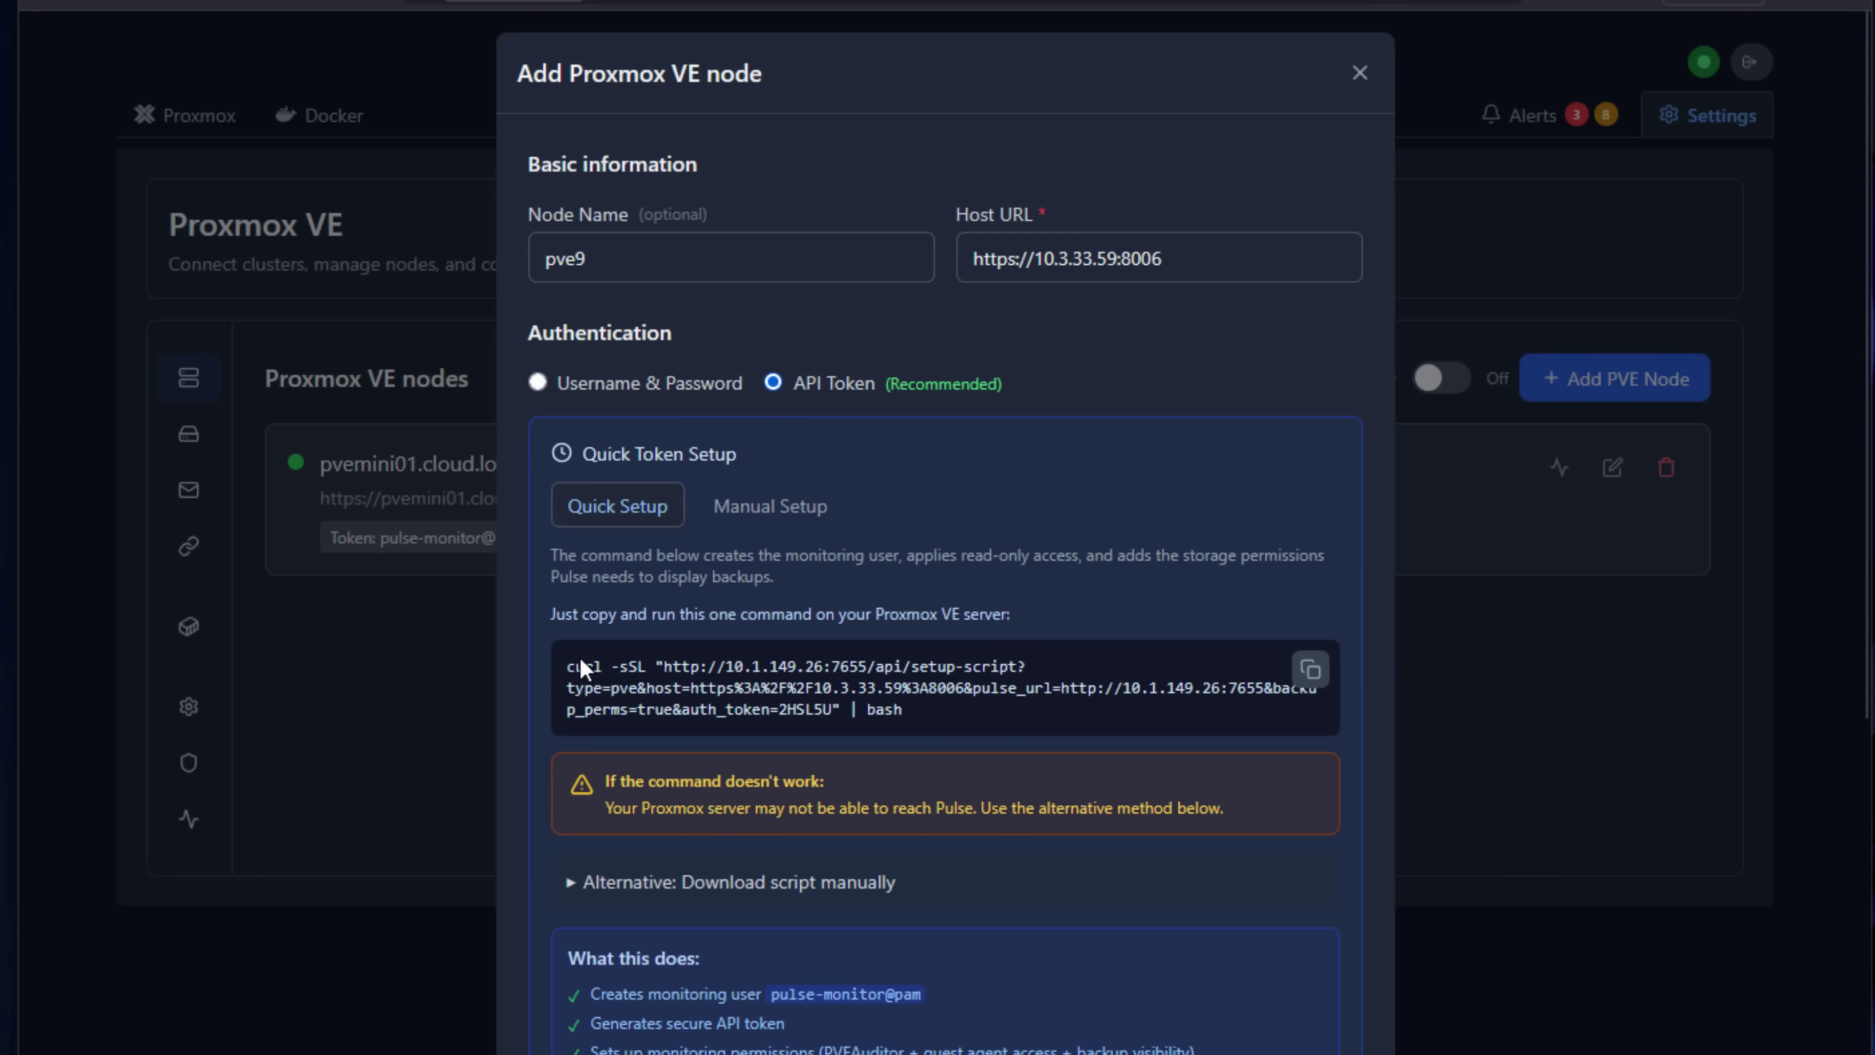
drag(567, 668, 963, 742)
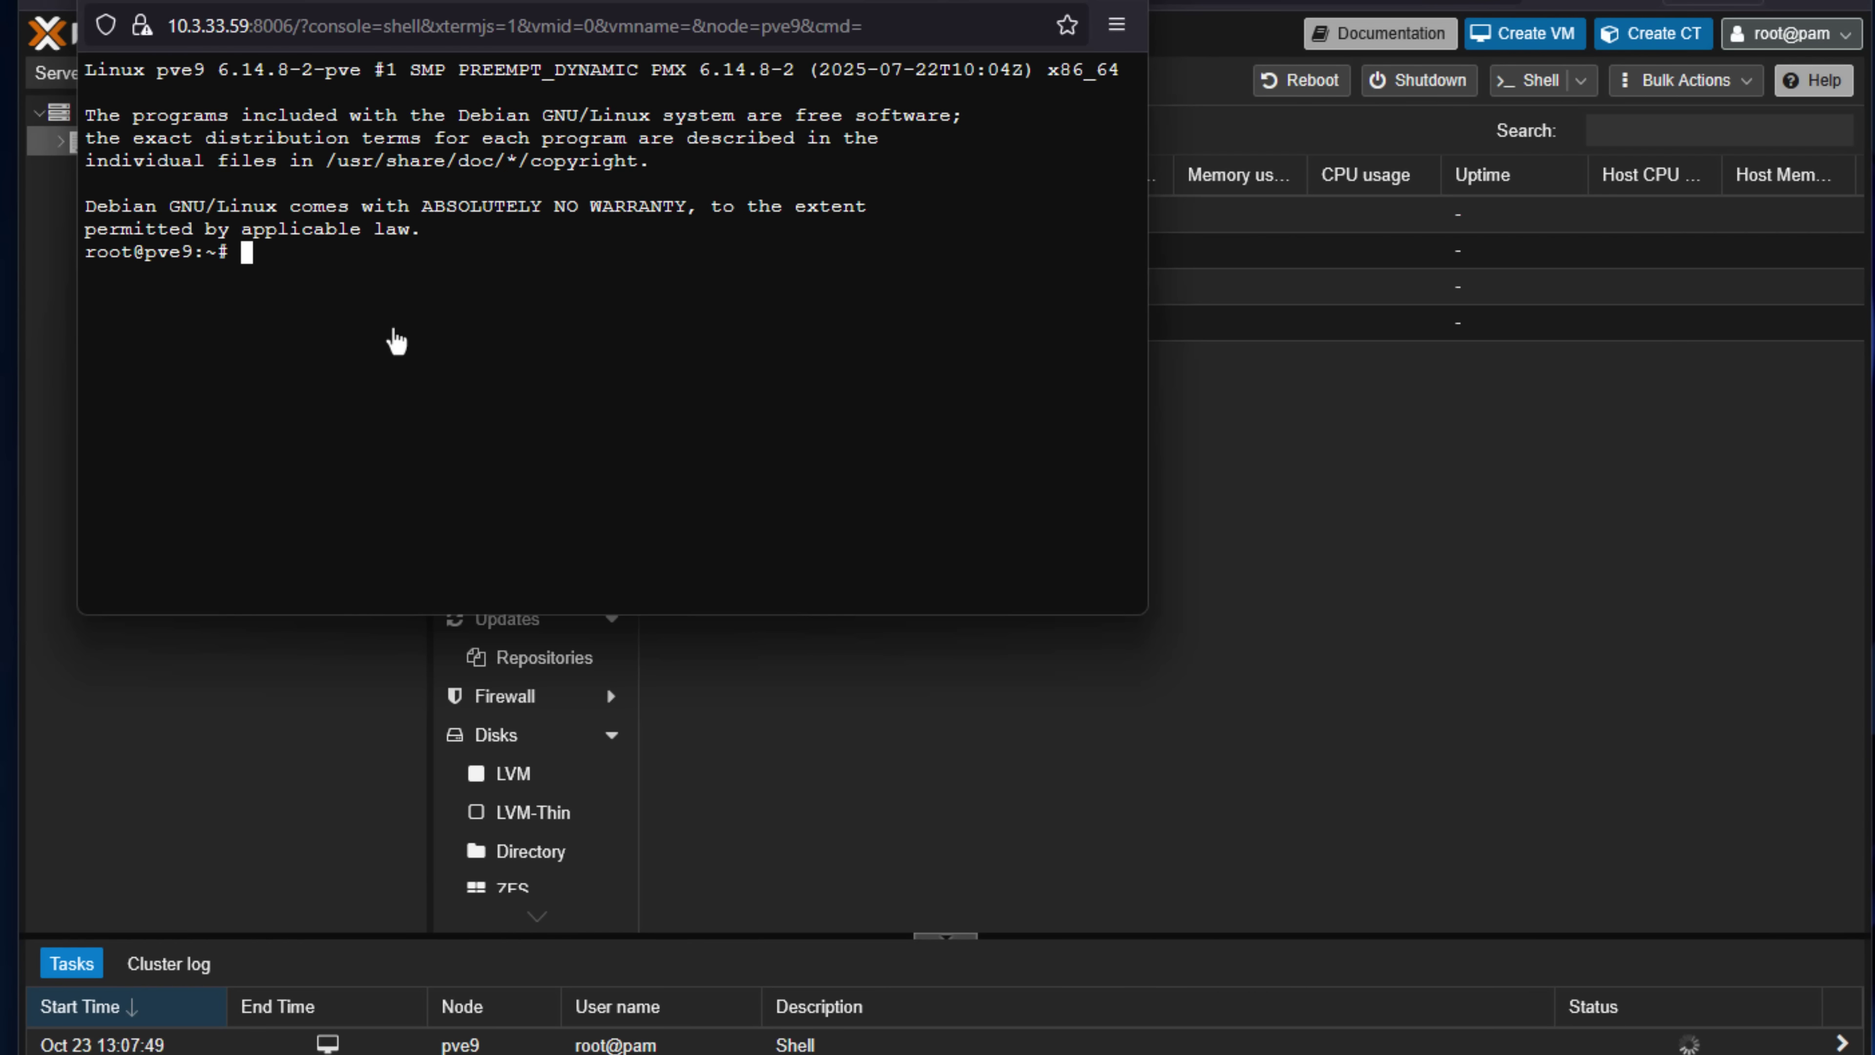
Run the pasted Pulse setup command in pve9's shell, choosing option 1 and enabling temperature monitoring.
right_click(294, 272)
click(347, 475)
key(Return)
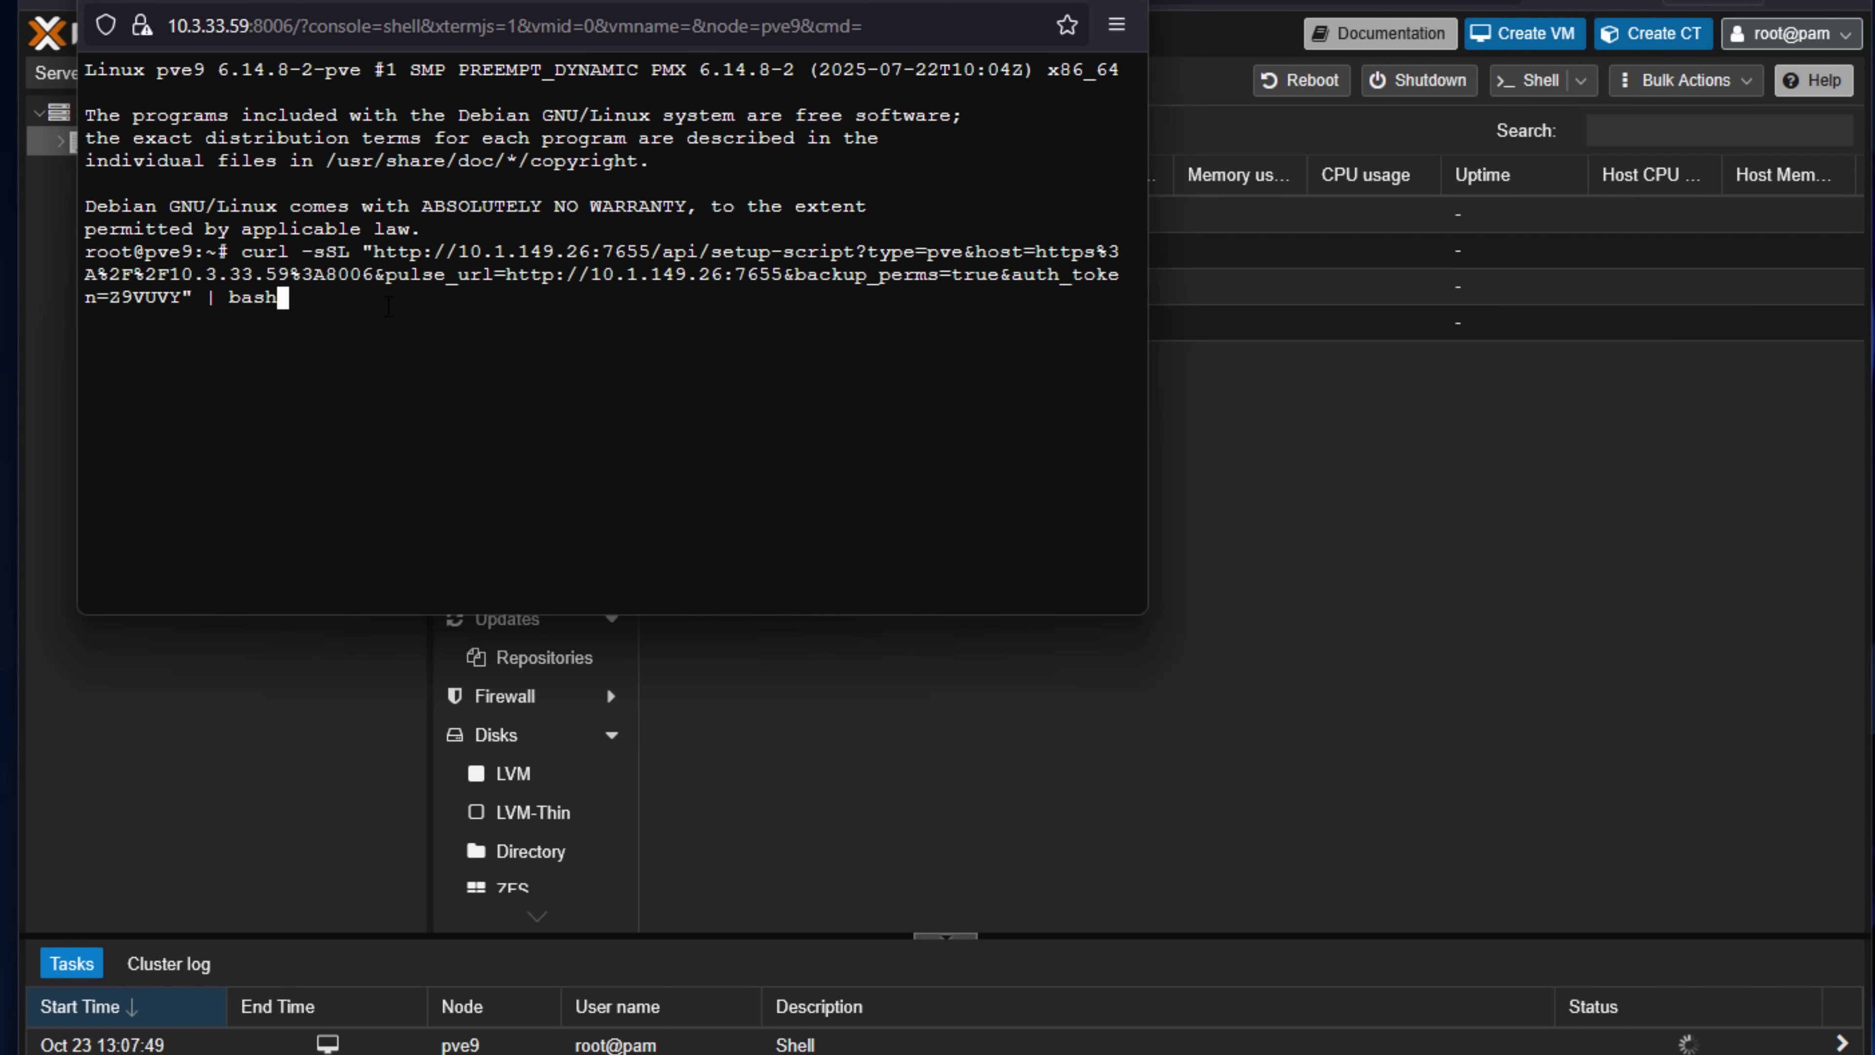
text(1)
key(Return)
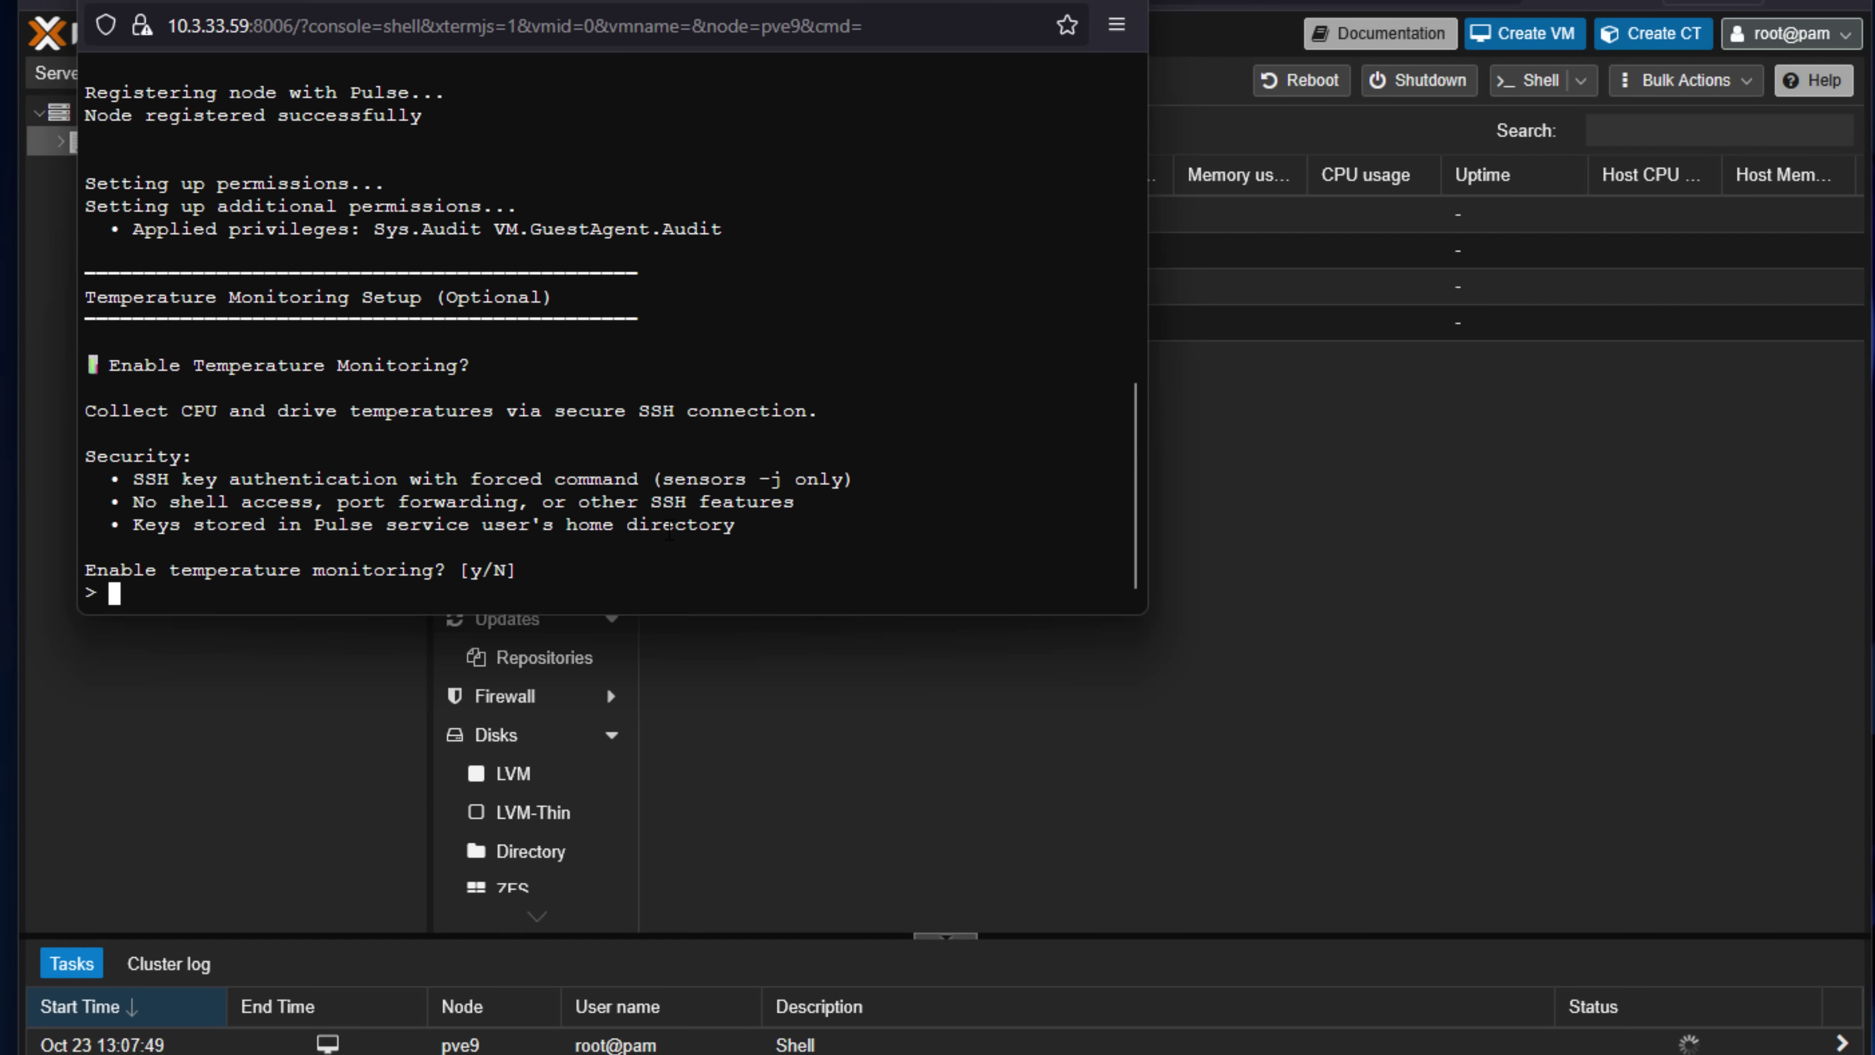
text(y)
key(Return)
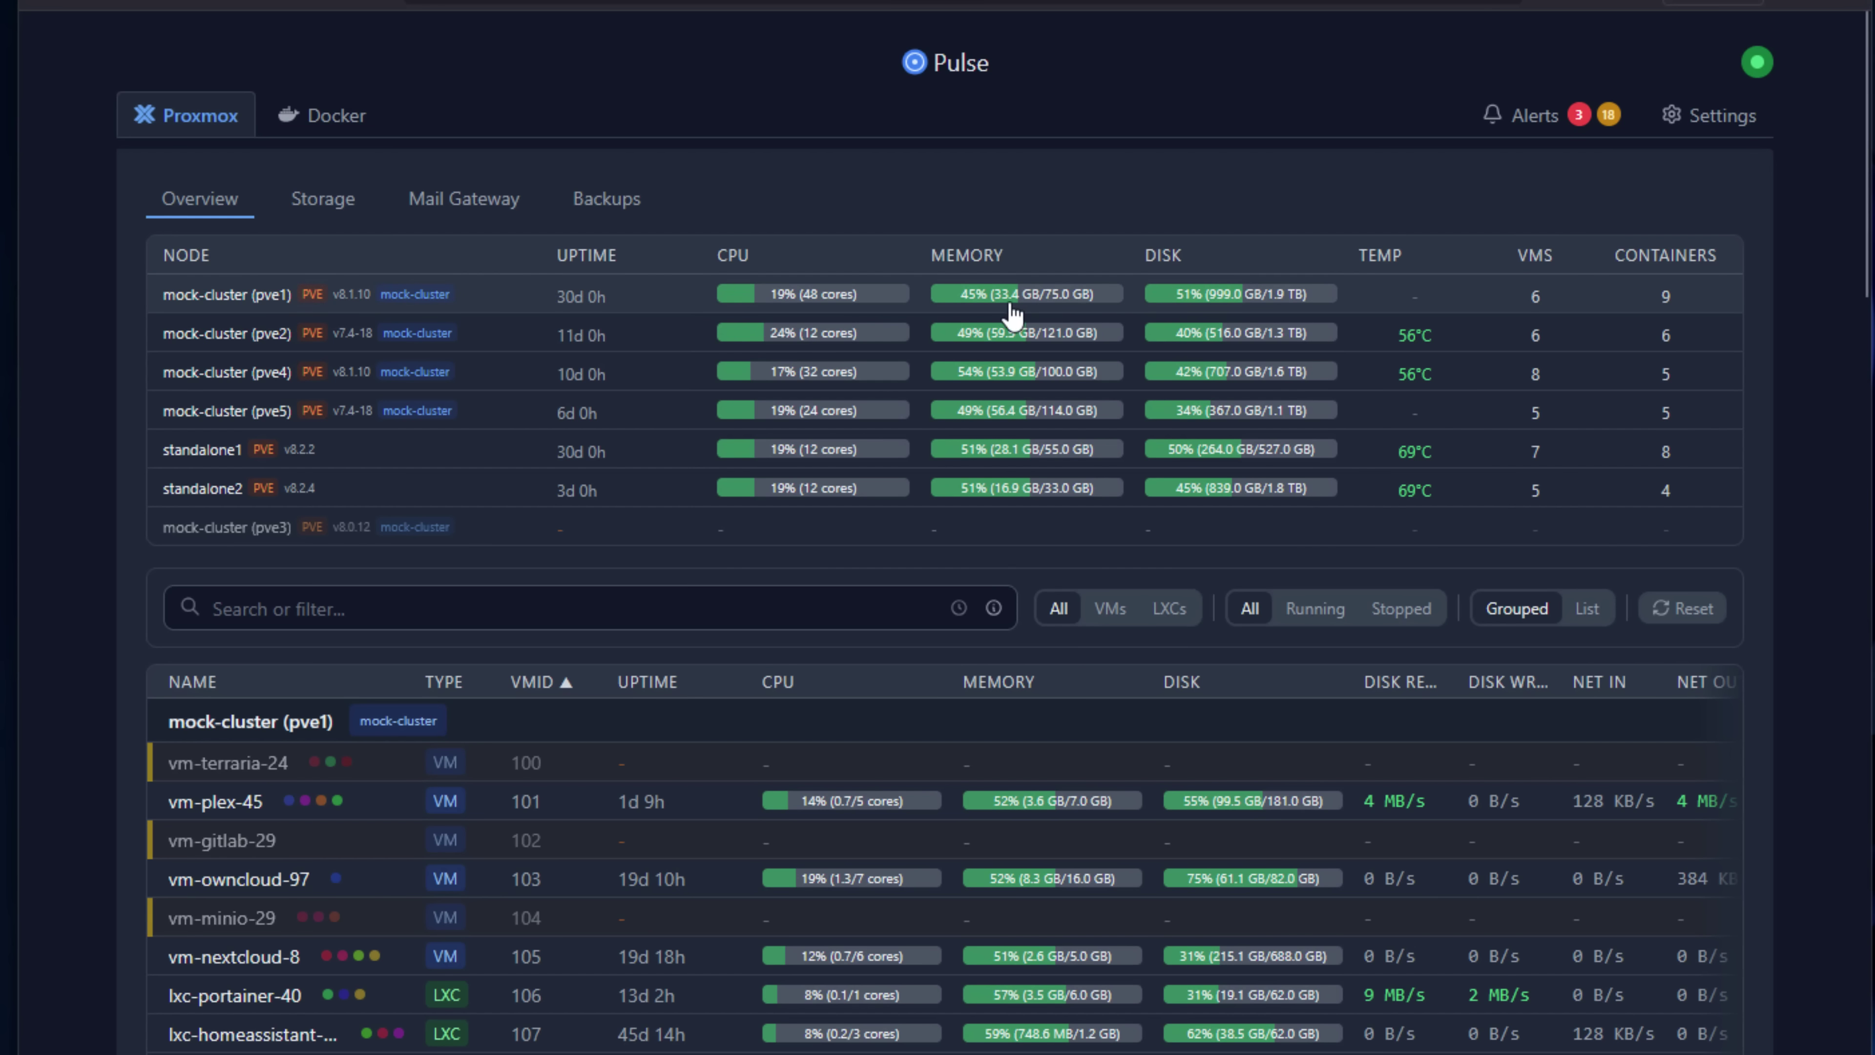
Filter the guest list by the pve2, pve4 and finally pve5 nodes.
click(583, 336)
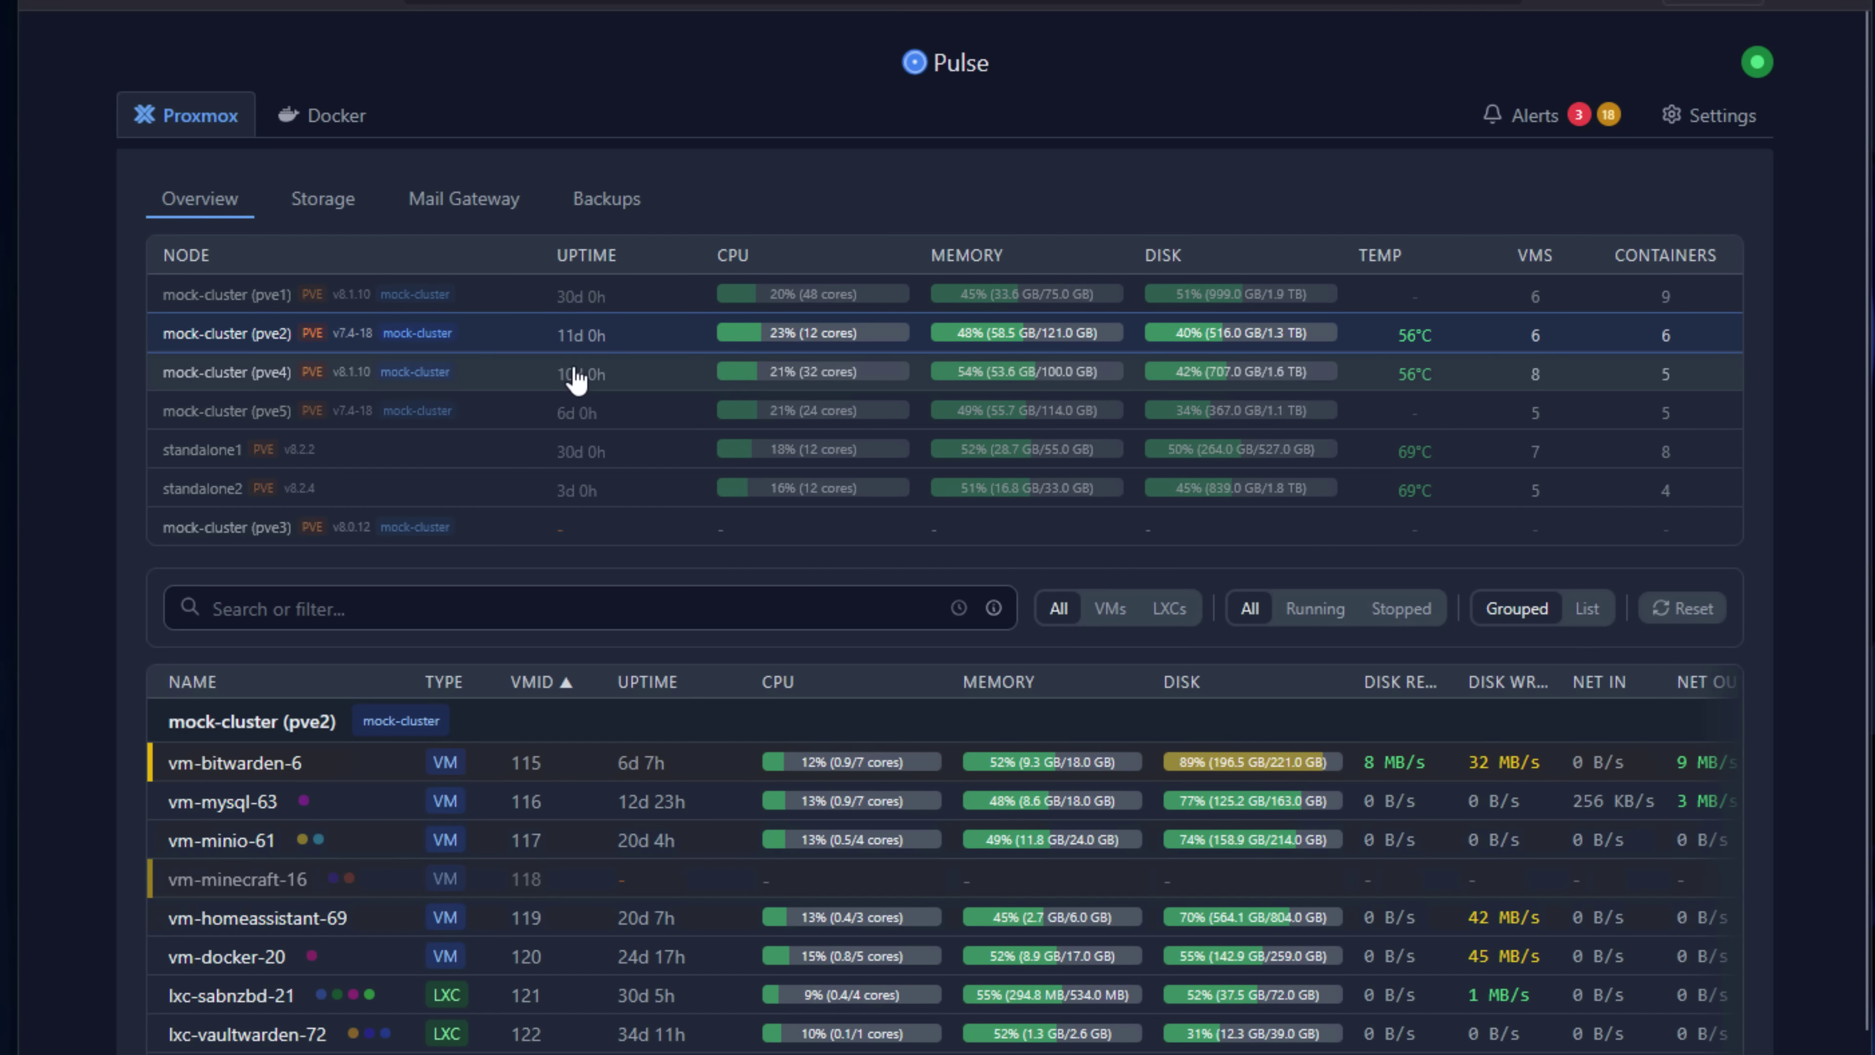
click(587, 375)
click(680, 412)
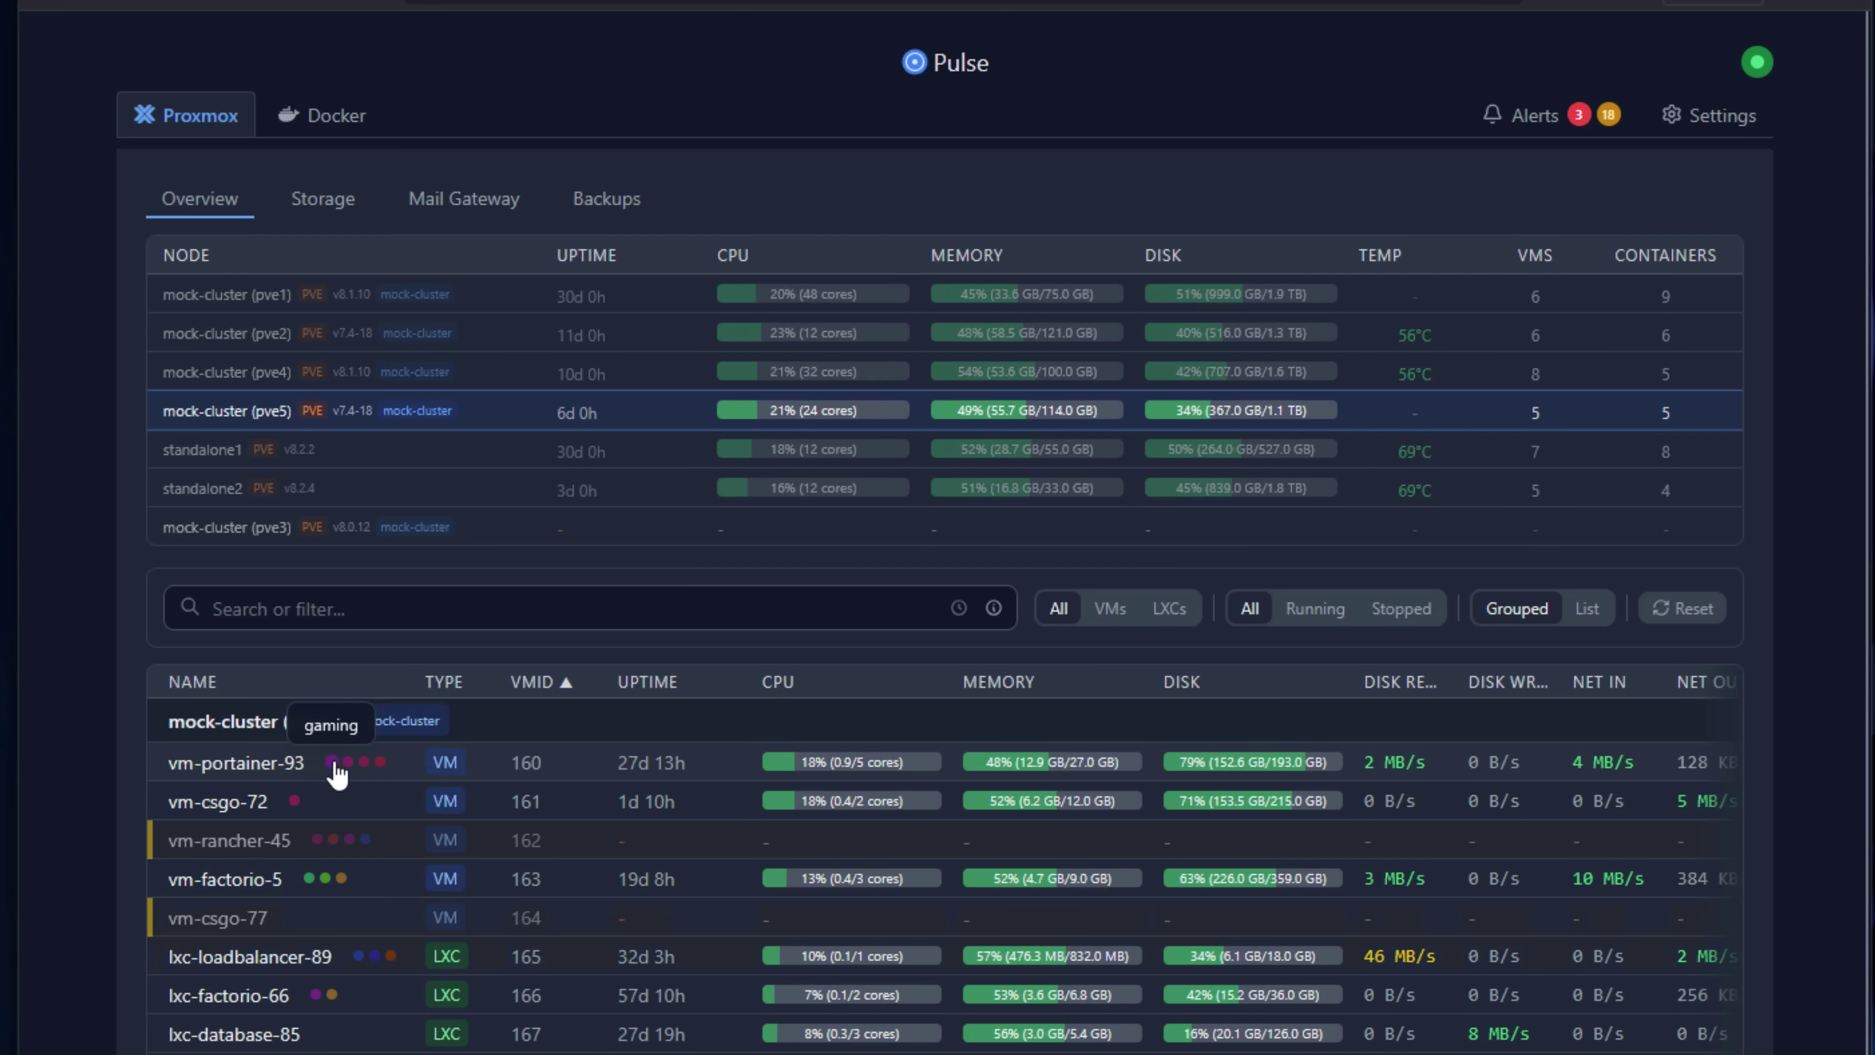
Expand vm-portainer-93's details and clear the stray text selection.
click(424, 771)
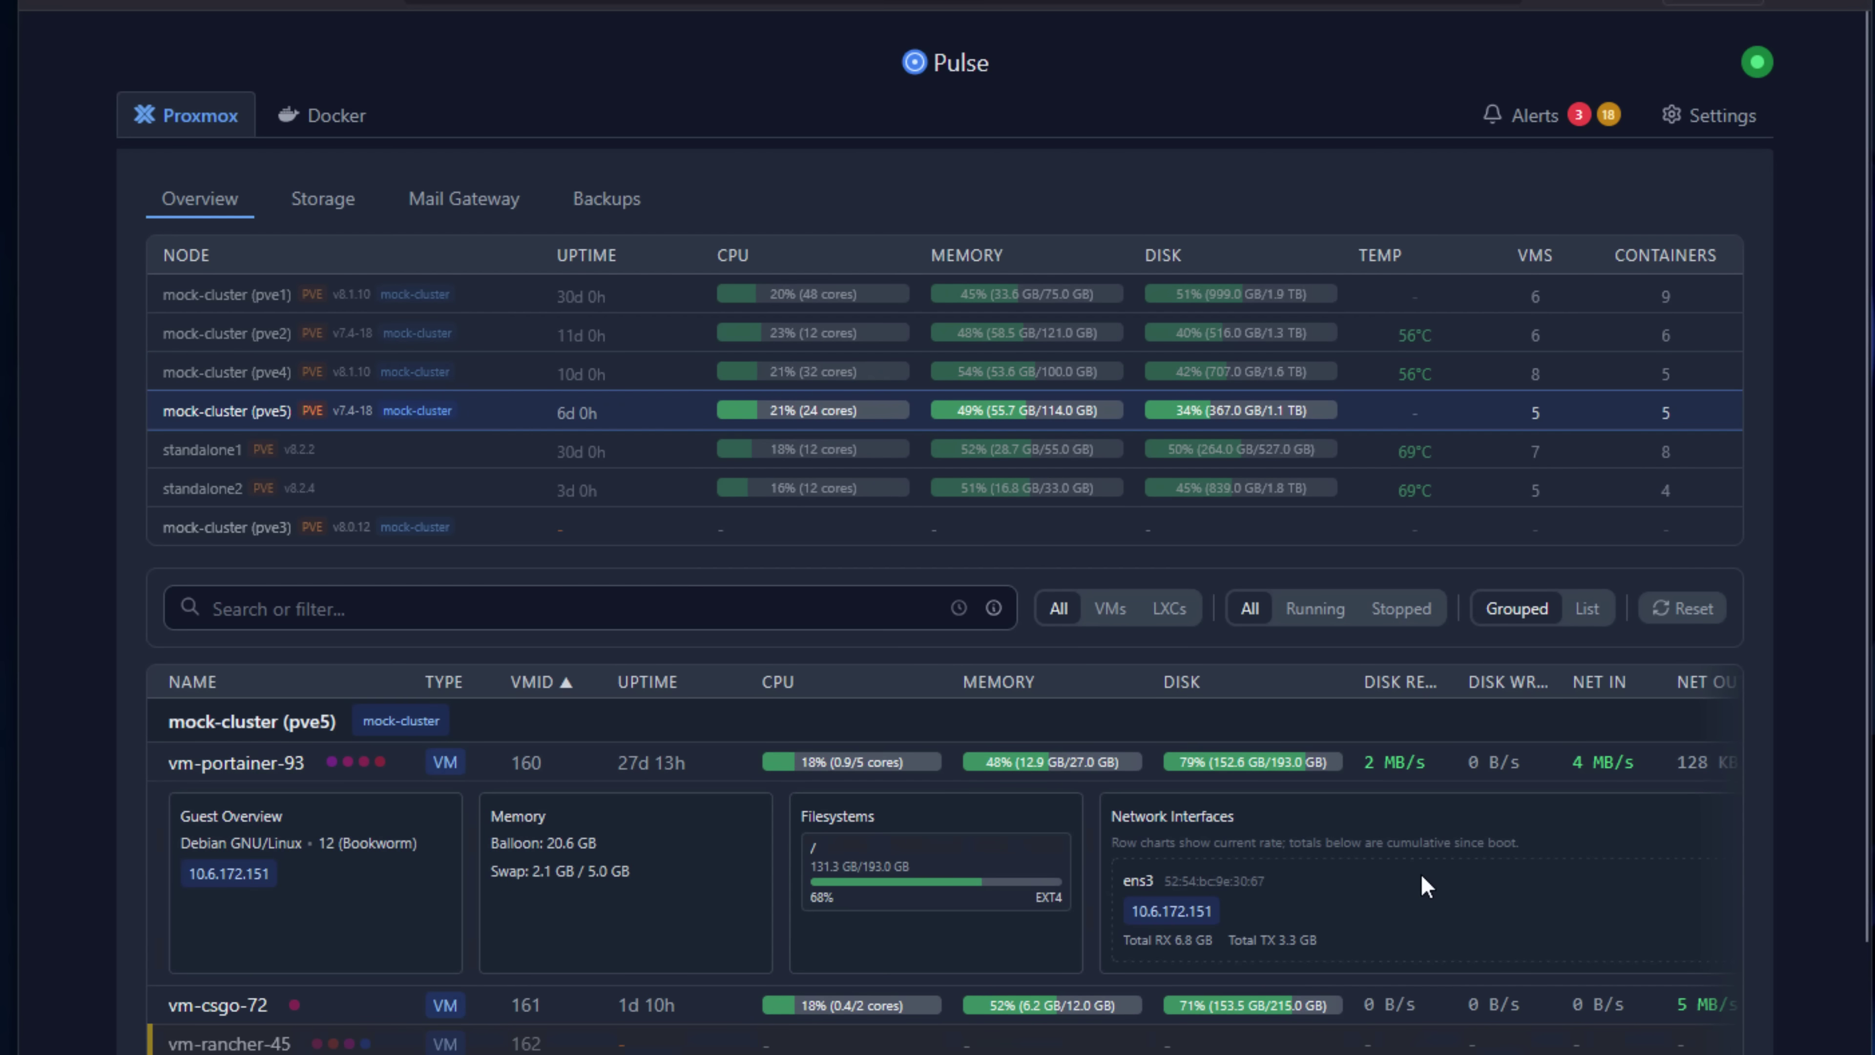
click(1395, 772)
click(1391, 772)
click(1389, 772)
click(1388, 772)
click(649, 897)
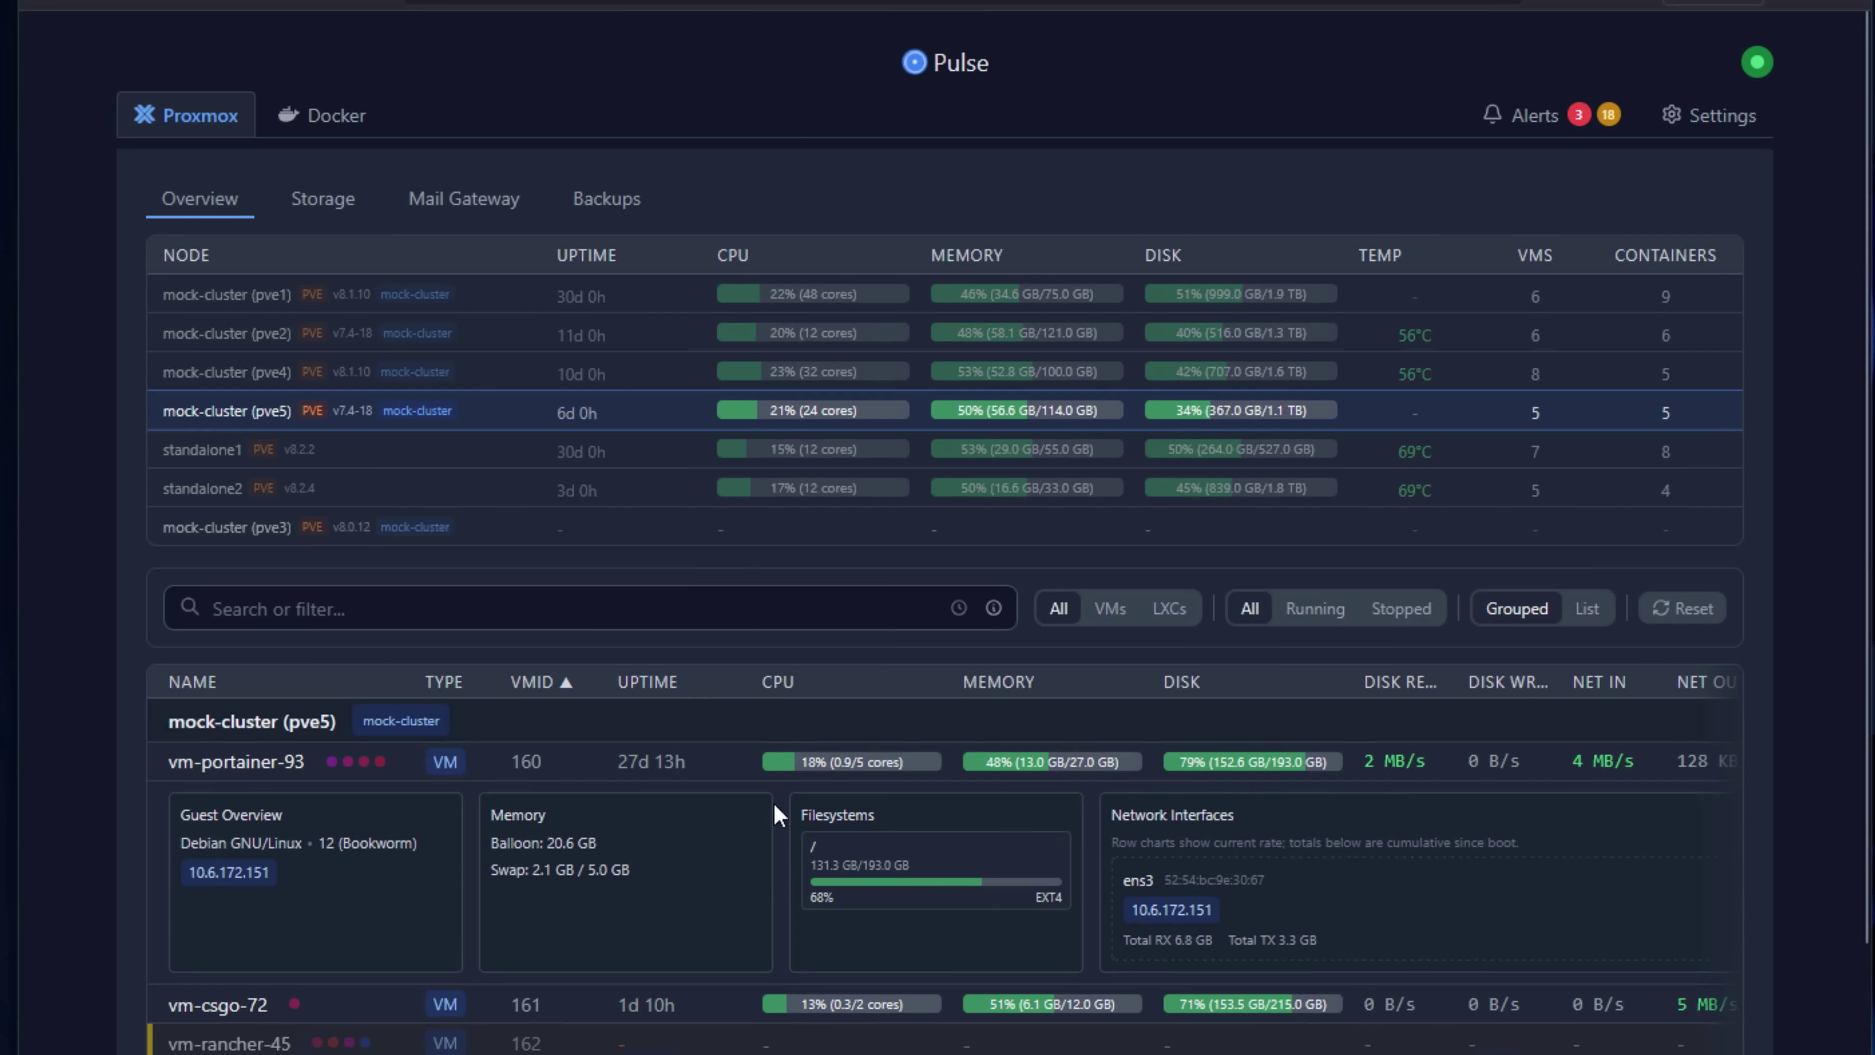
scroll(444, 899, down, 5)
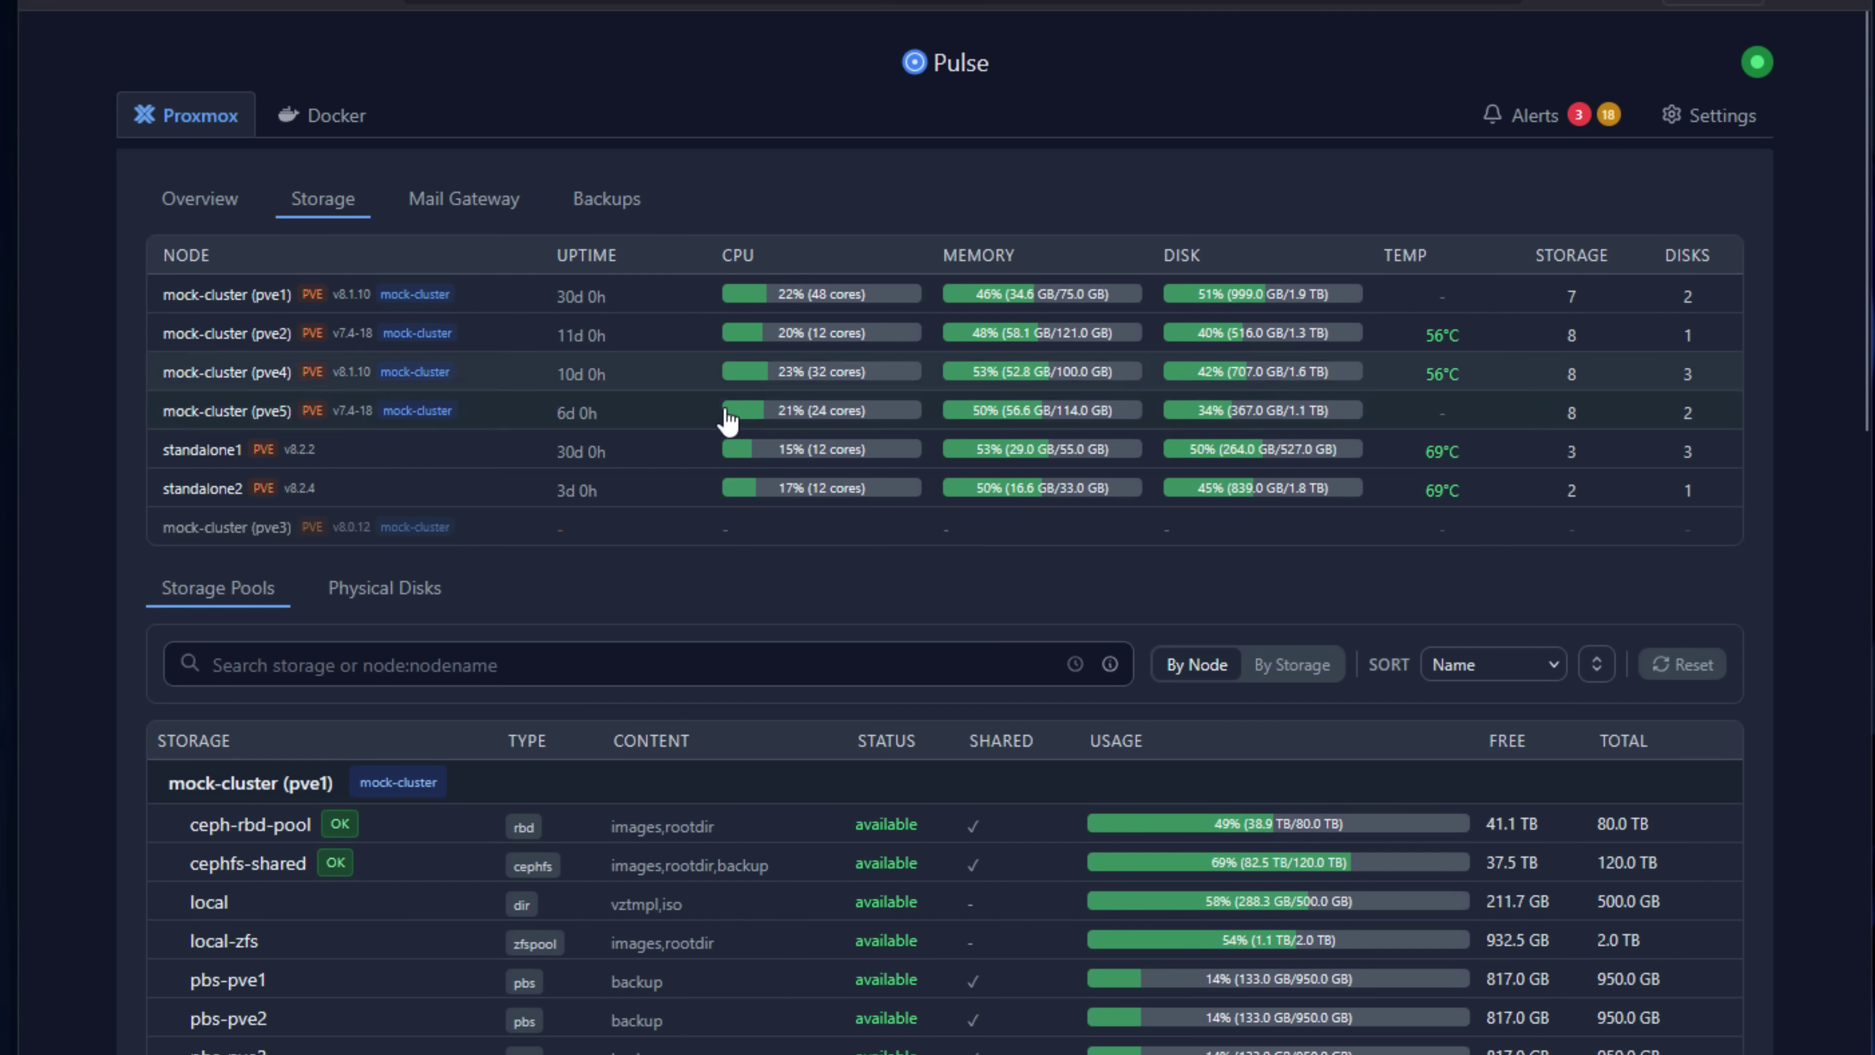
On the Backups page, filter the list to October 20, 2025 using the chart's bar.
click(617, 209)
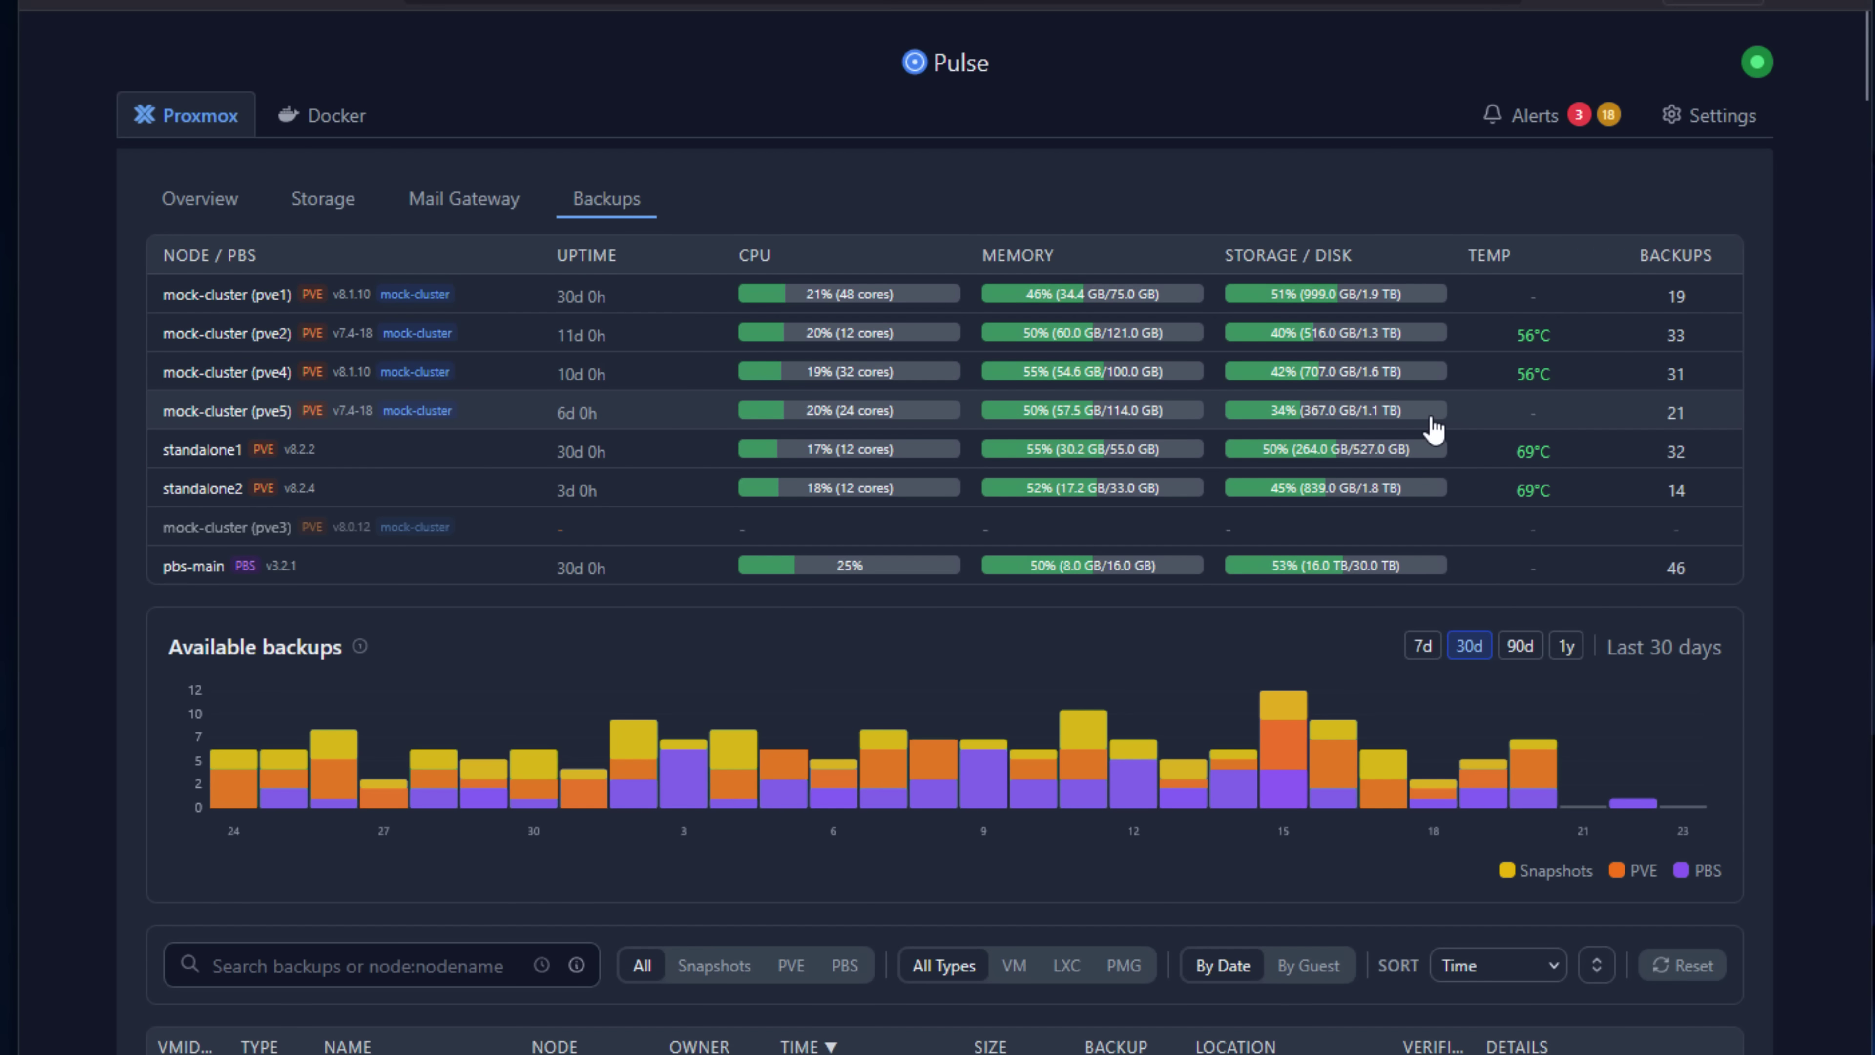
scroll(1432, 429, down, 10)
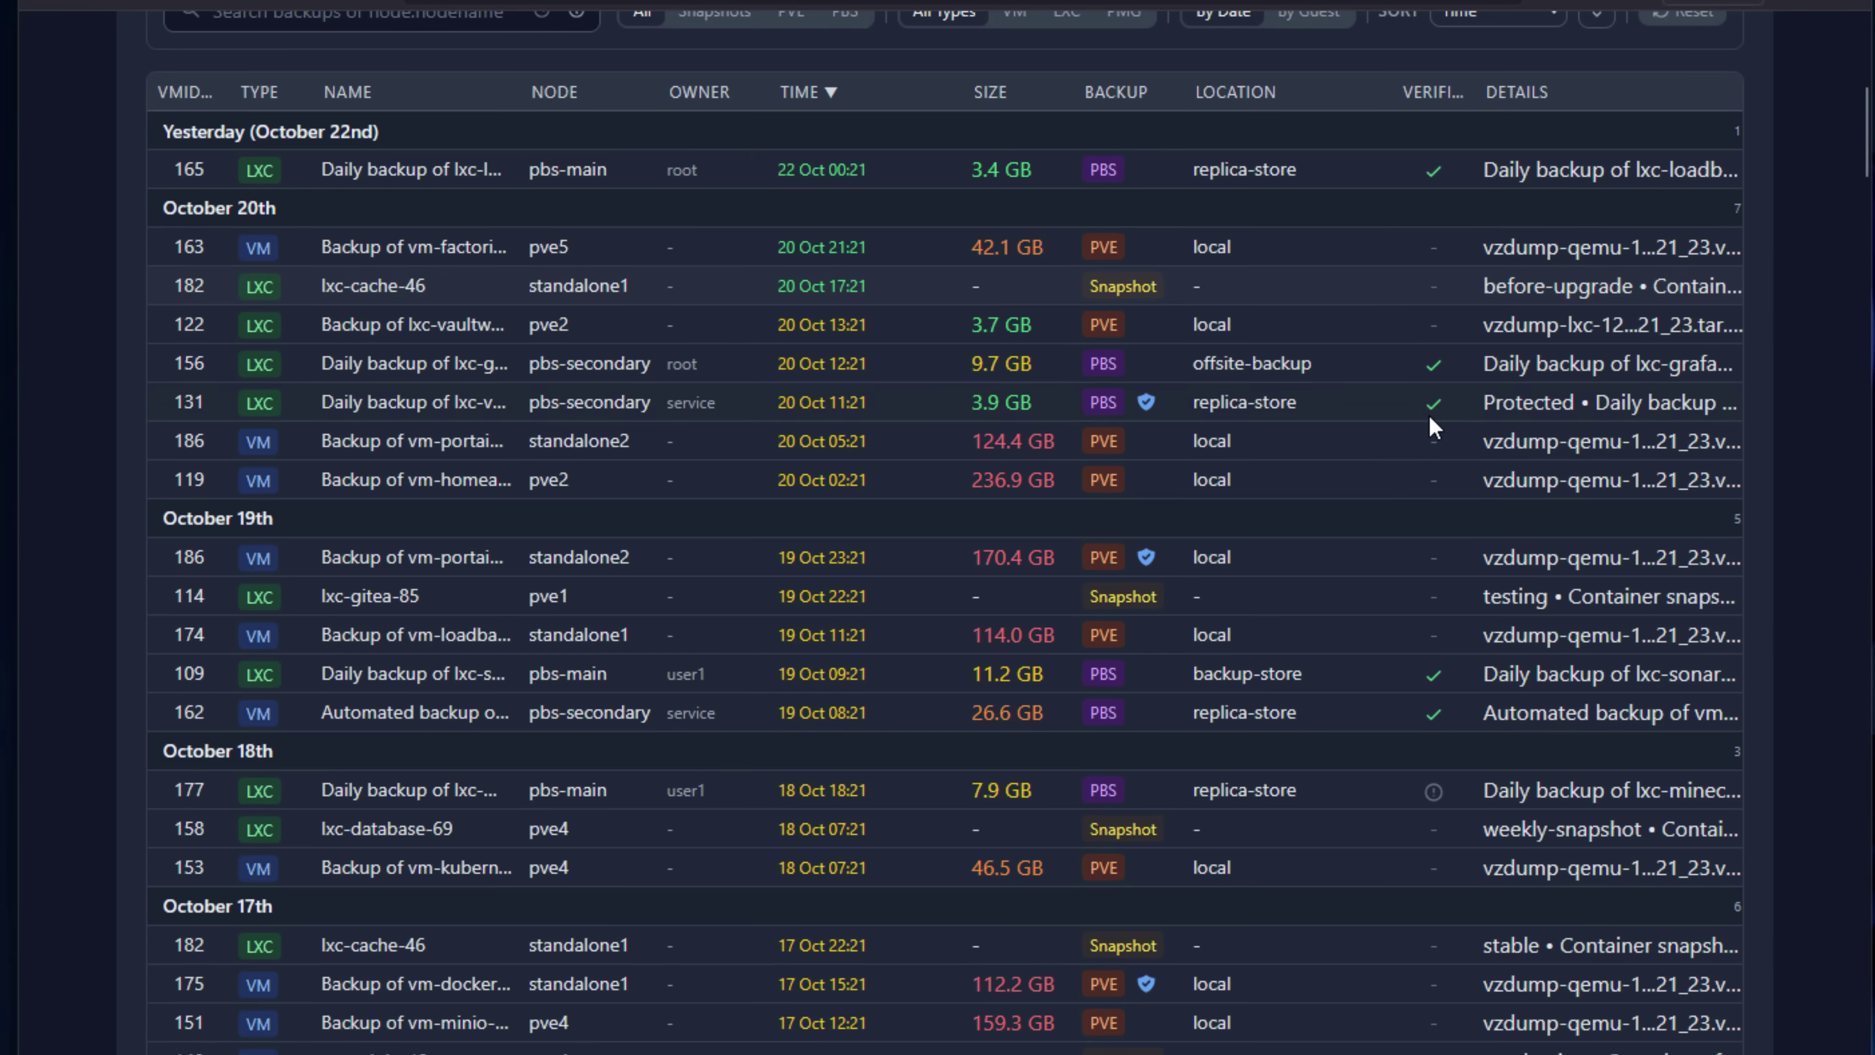
right_click(1428, 424)
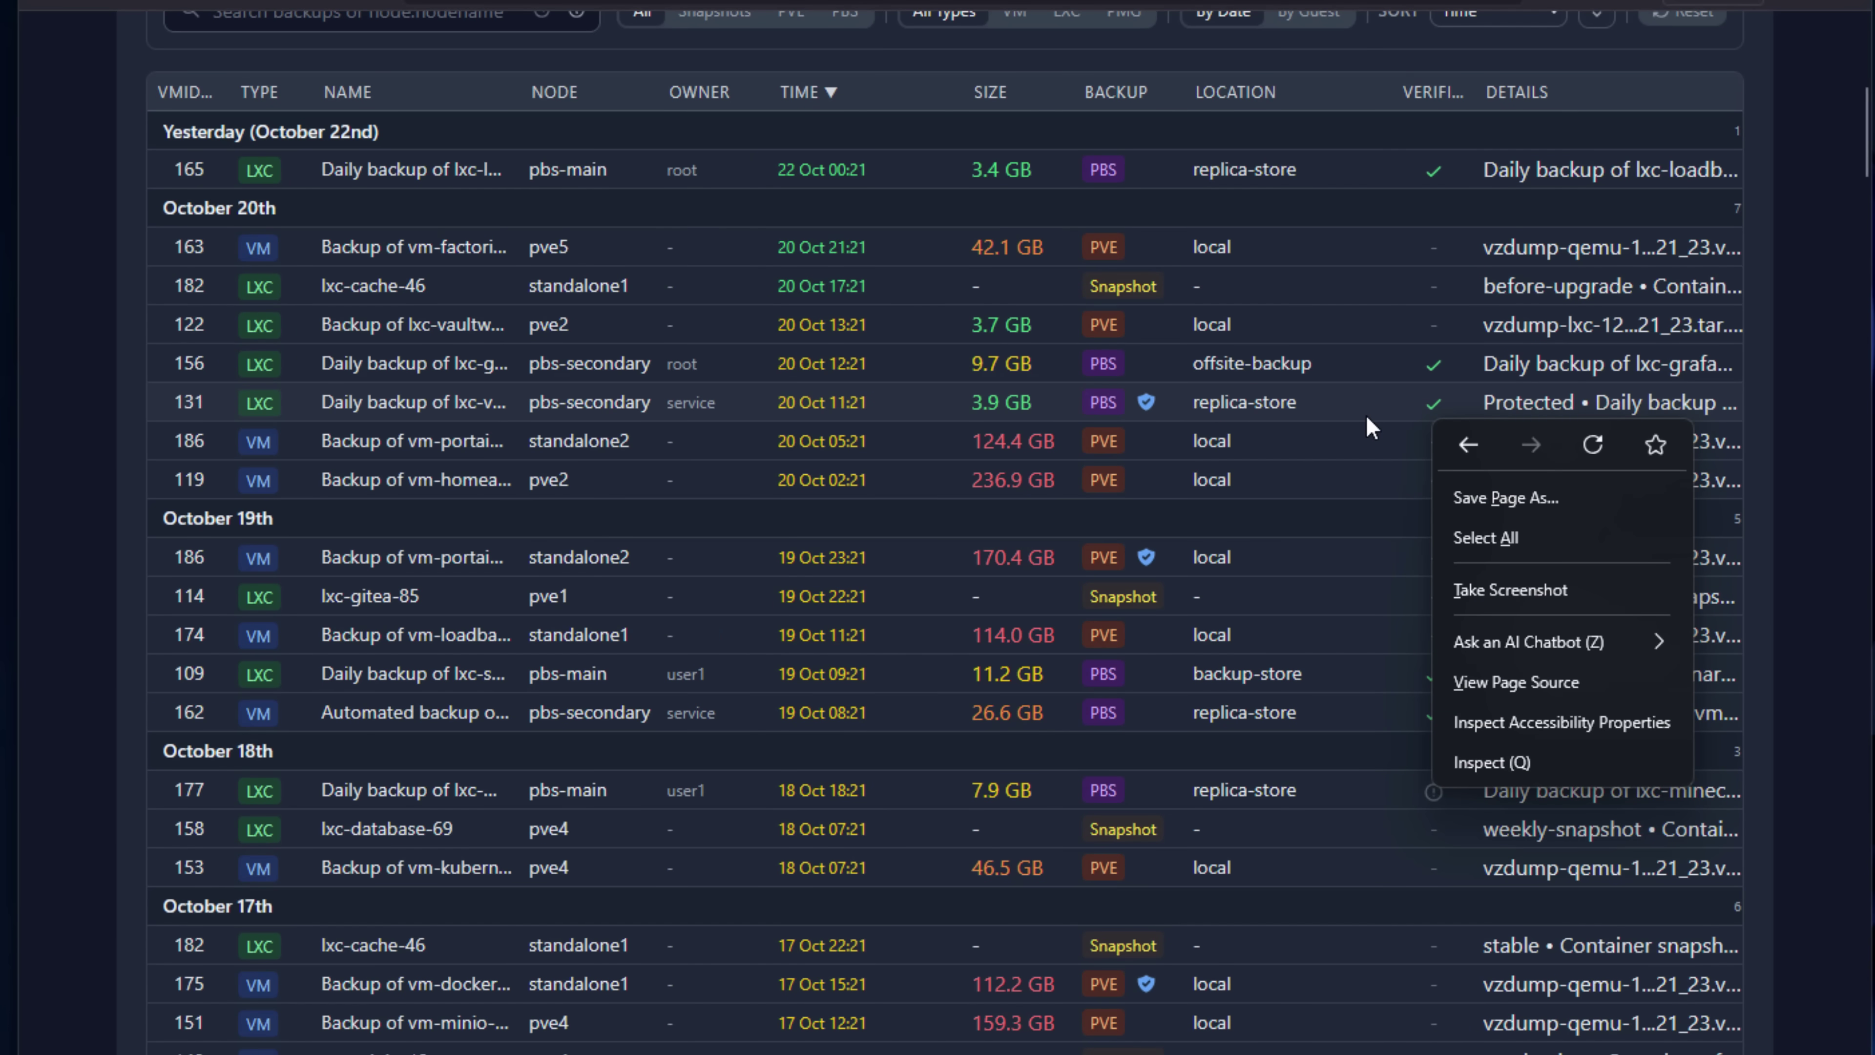
key(Escape)
scroll(1366, 417, up, 10)
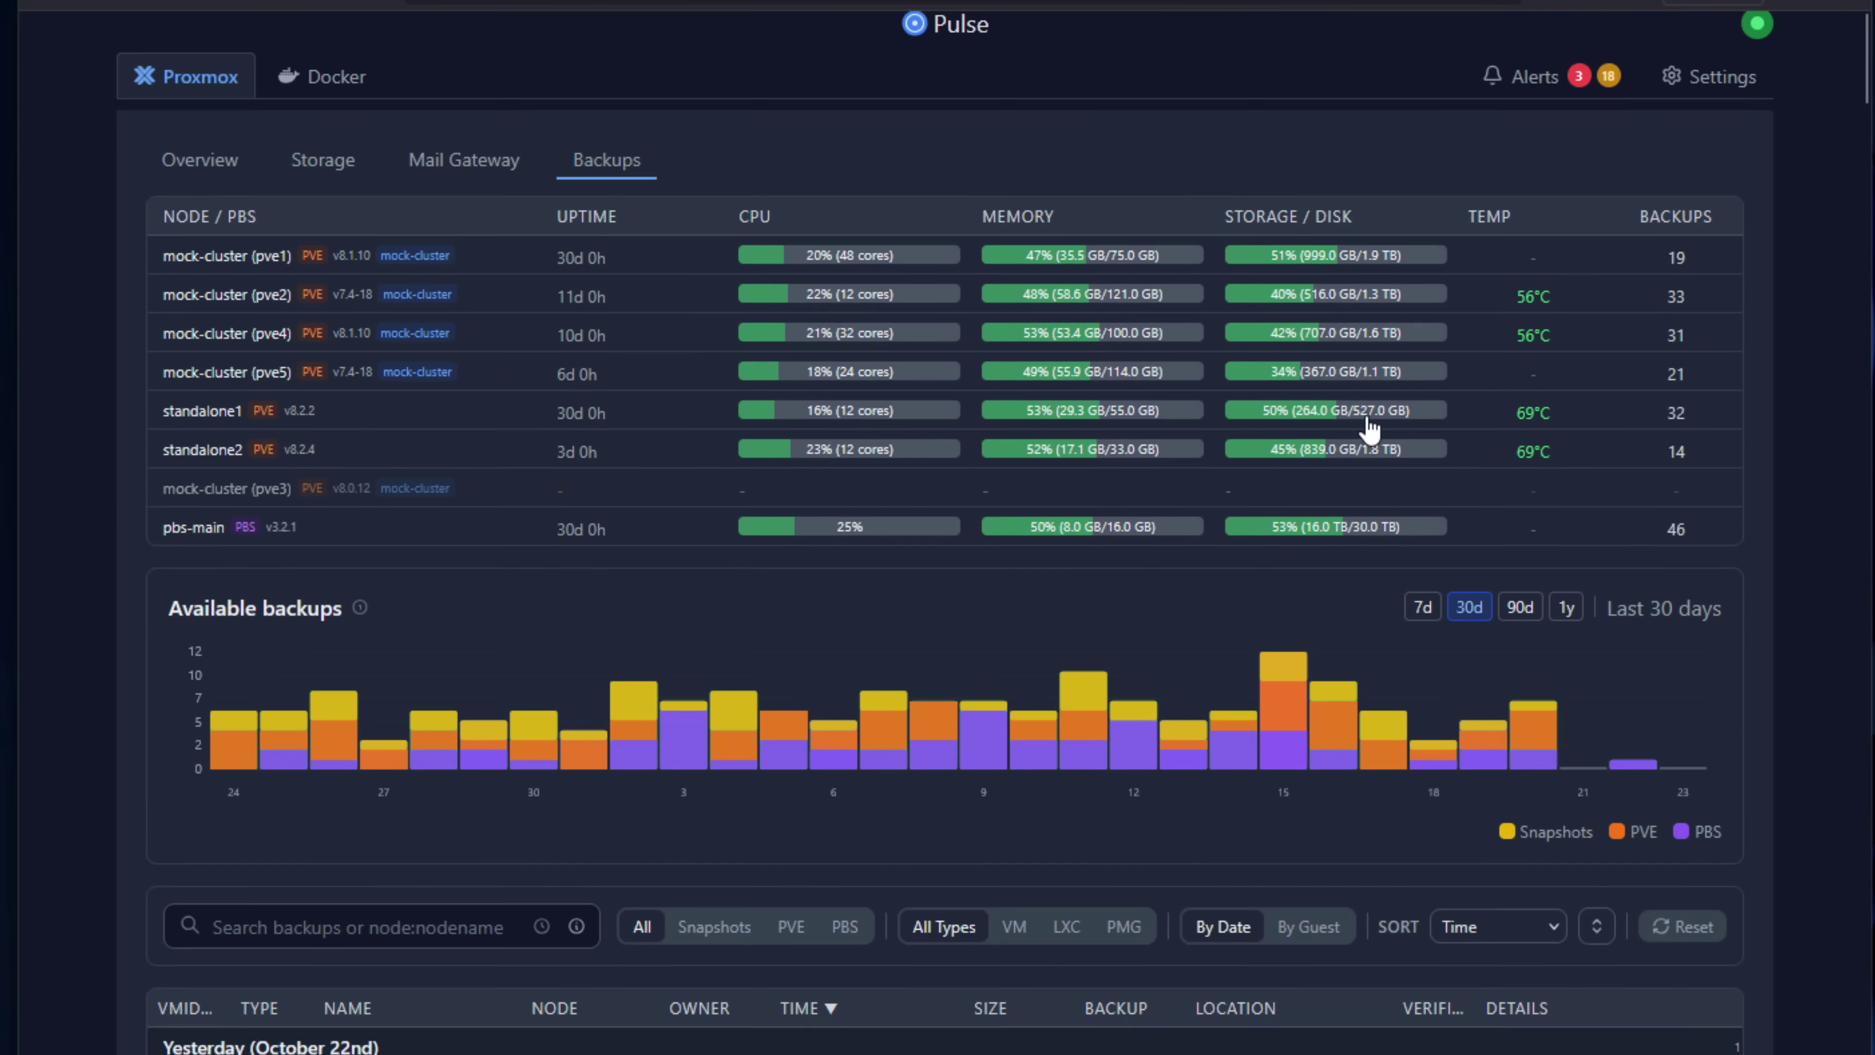
scroll(1142, 799, down, 3)
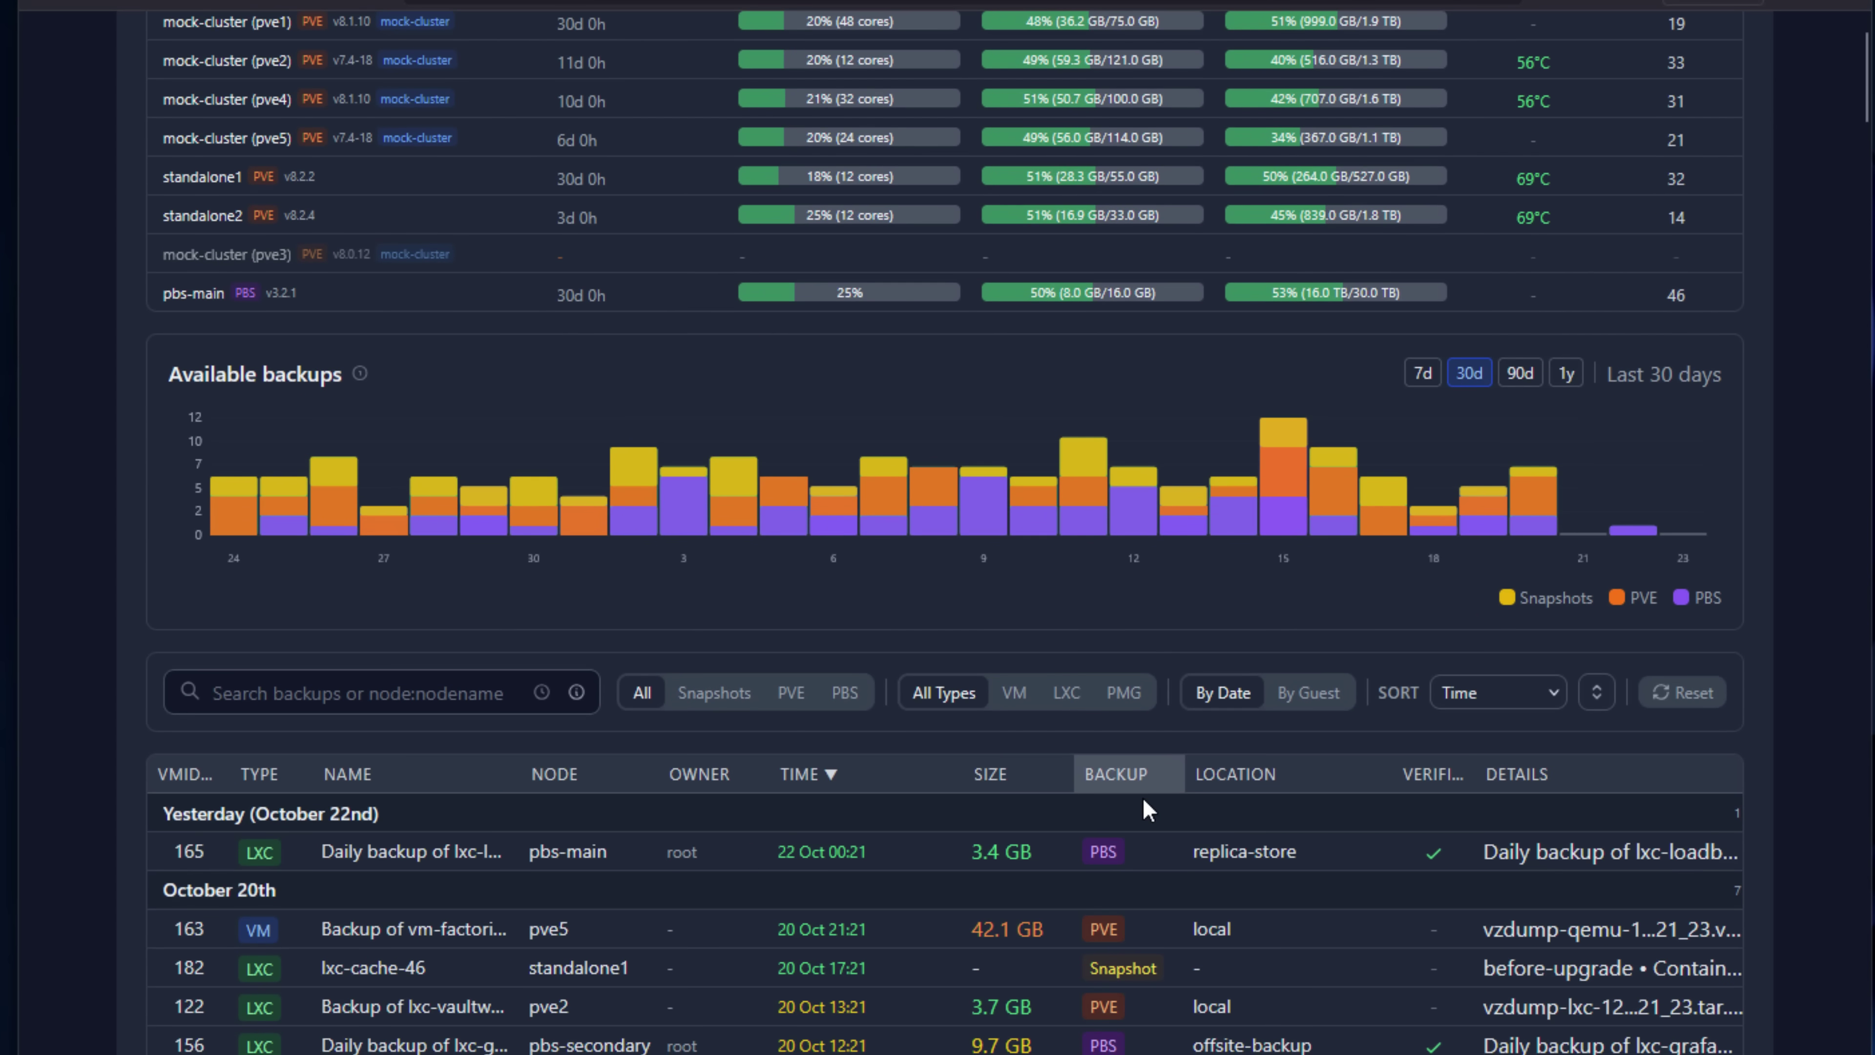
scroll(1143, 798, down, 3)
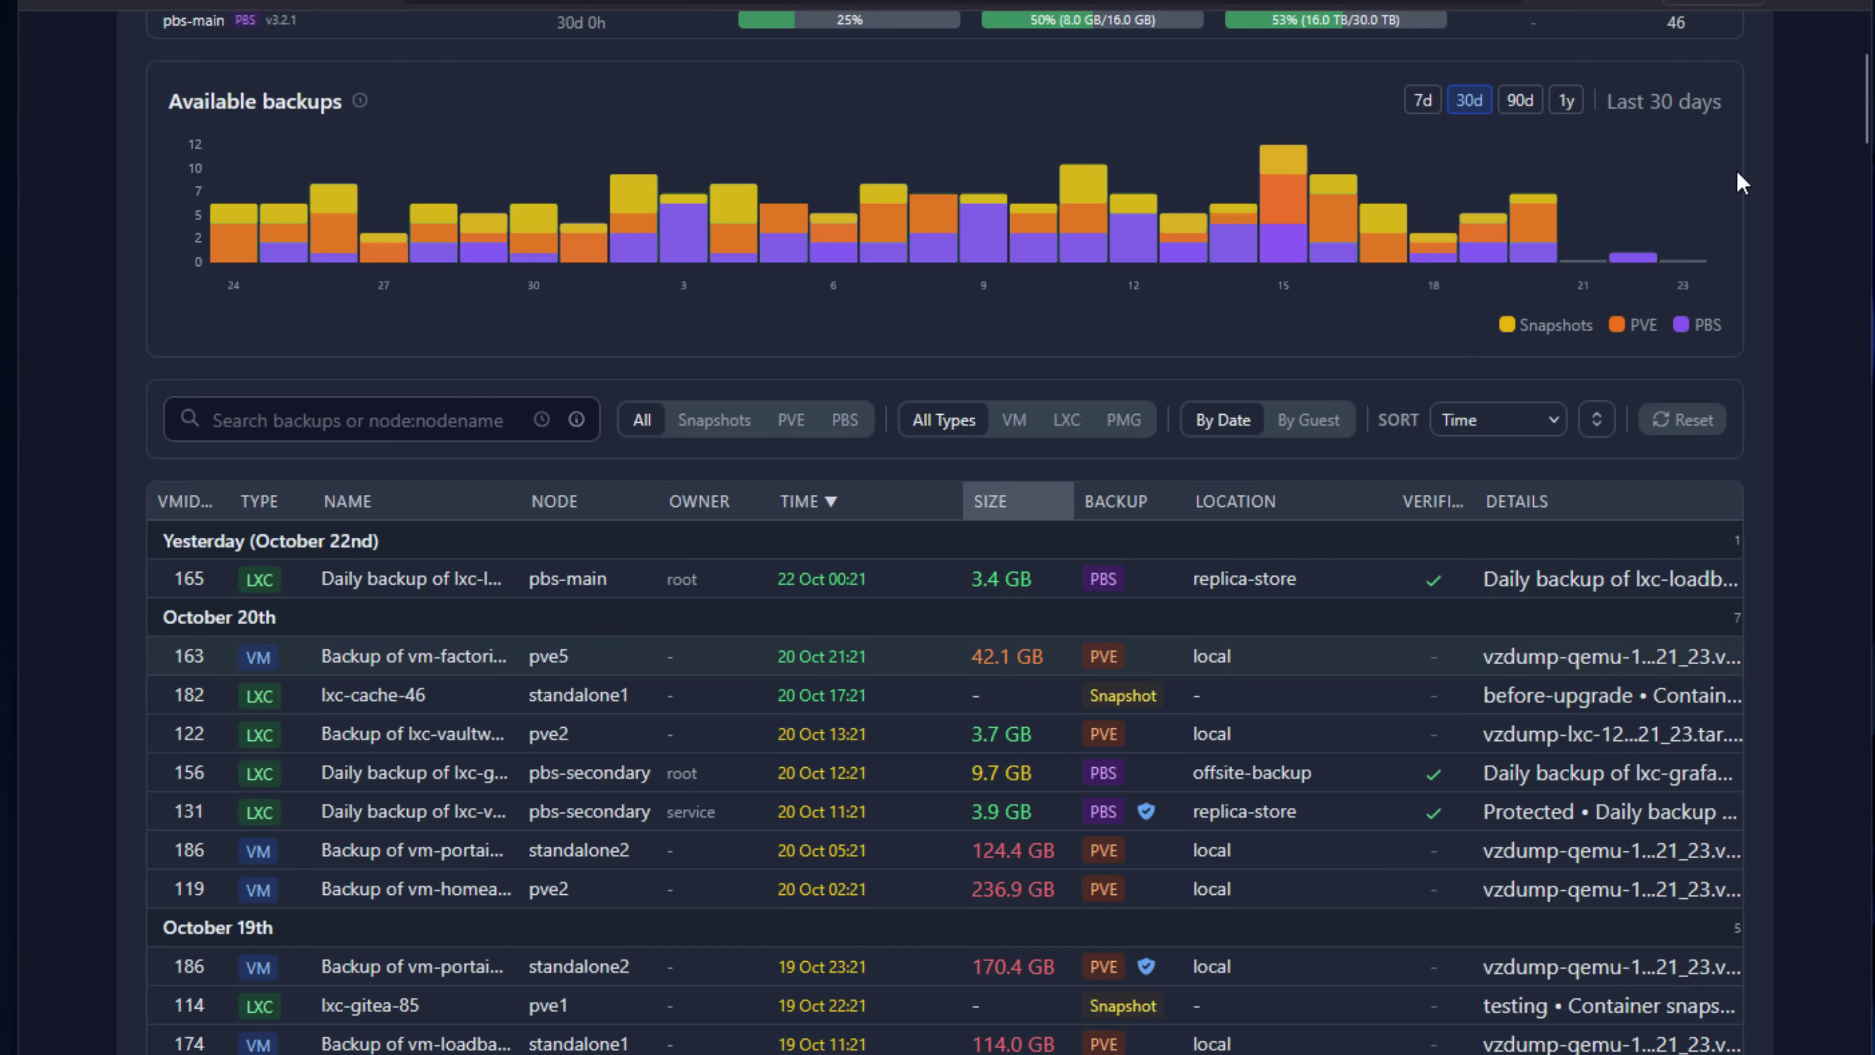
click(1548, 239)
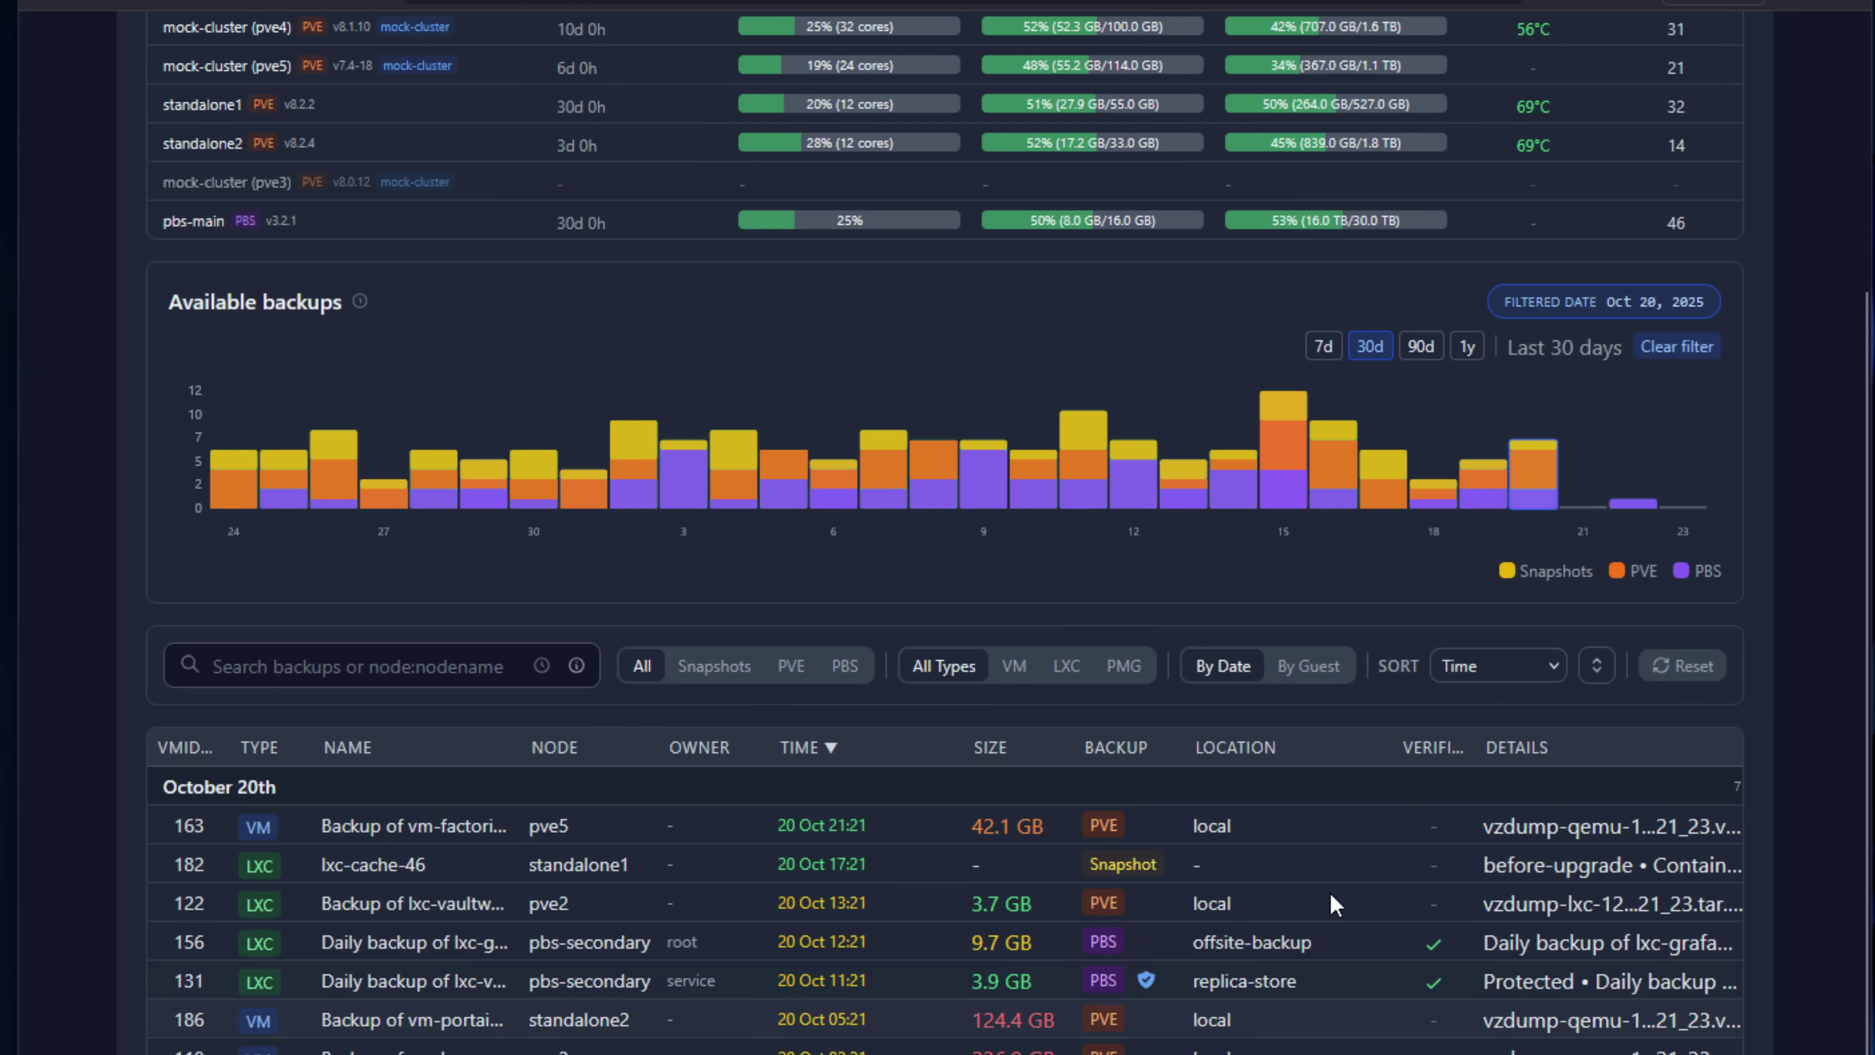
scroll(1334, 904, up, 5)
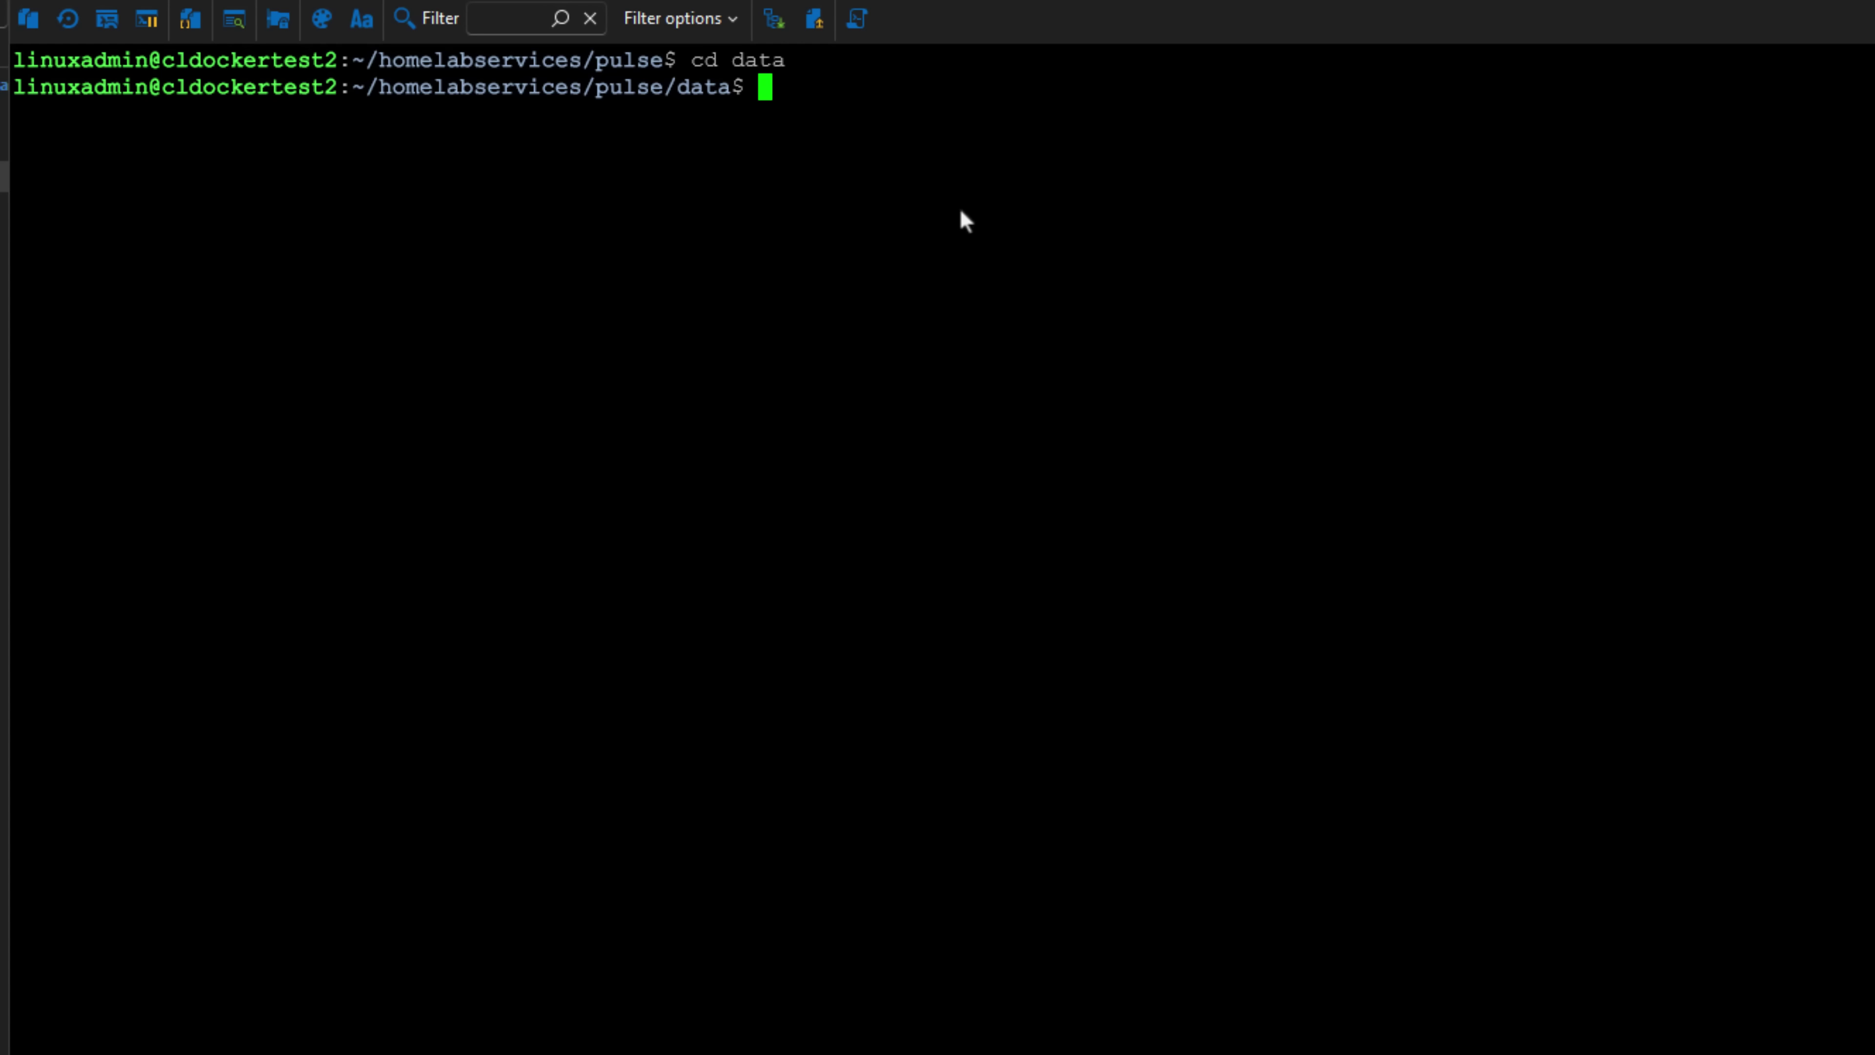
List the data folder with ls -la, open .env in nano and highlight the API_TOKEN value.
text(ls -la)
key(Return)
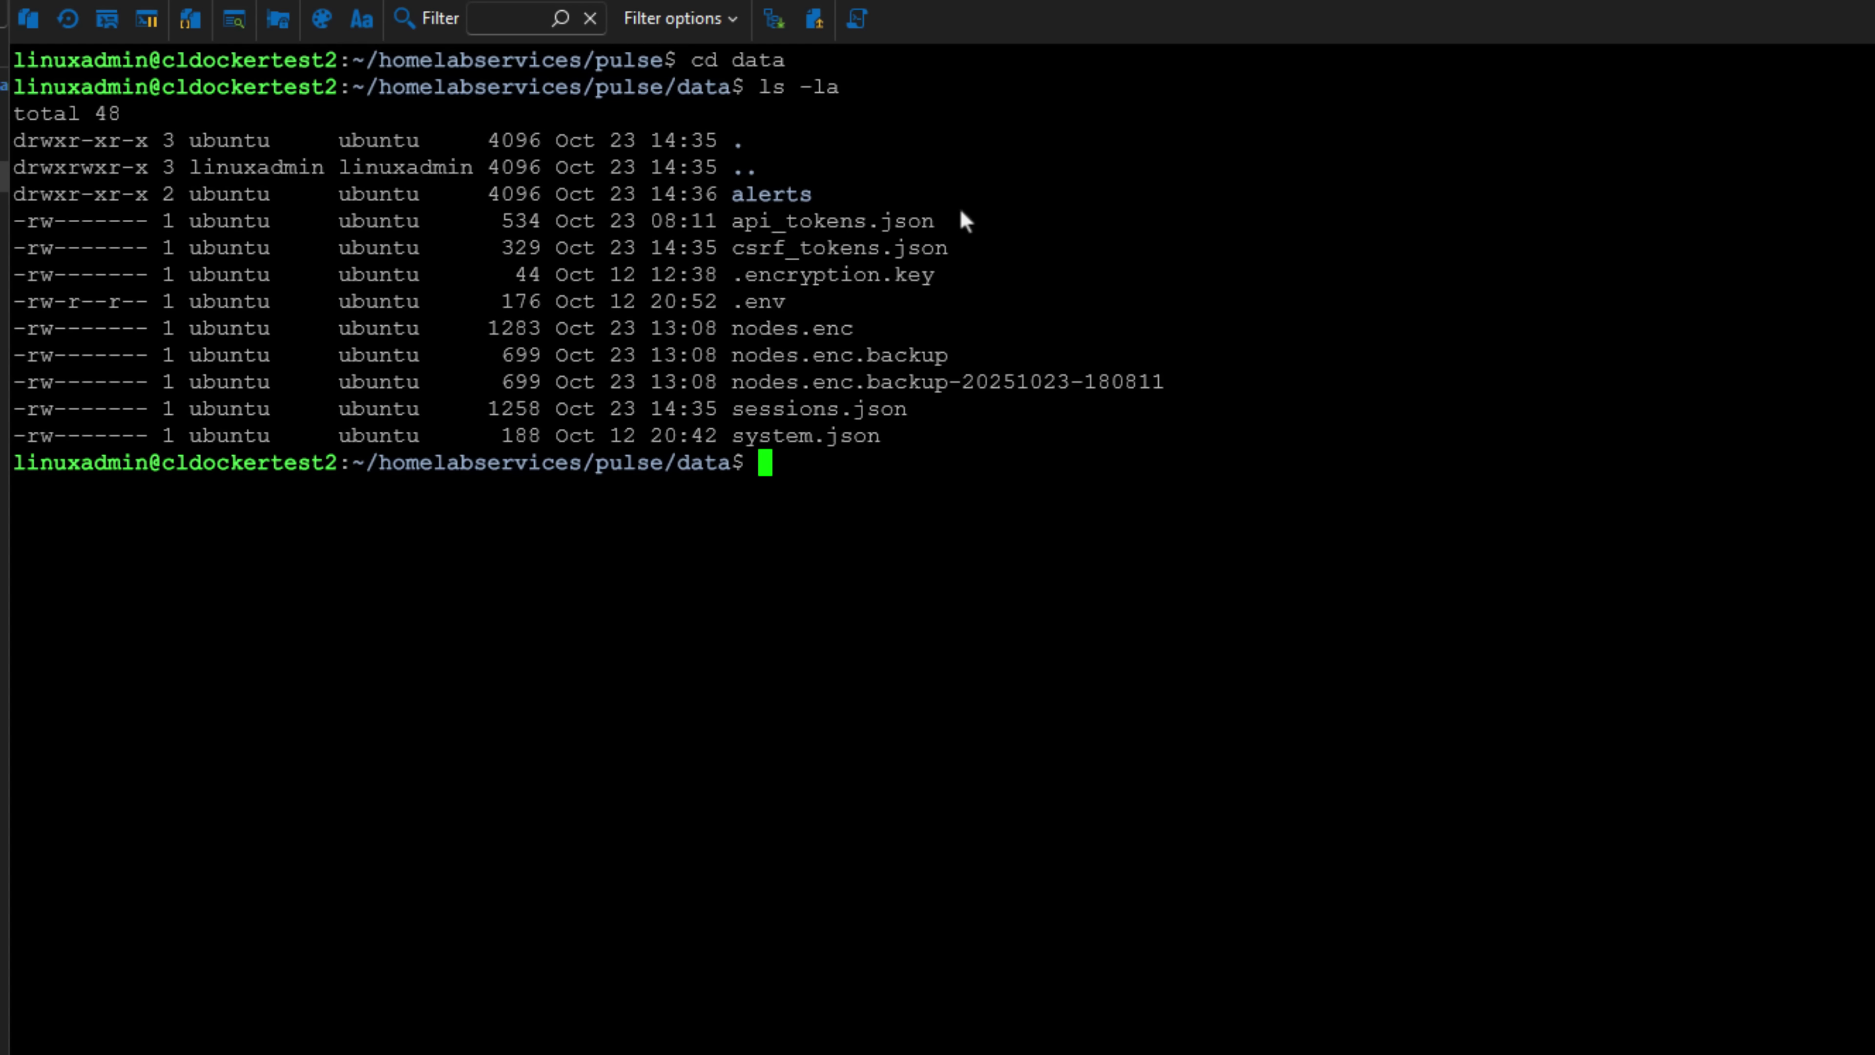
text(nano .env)
key(Return)
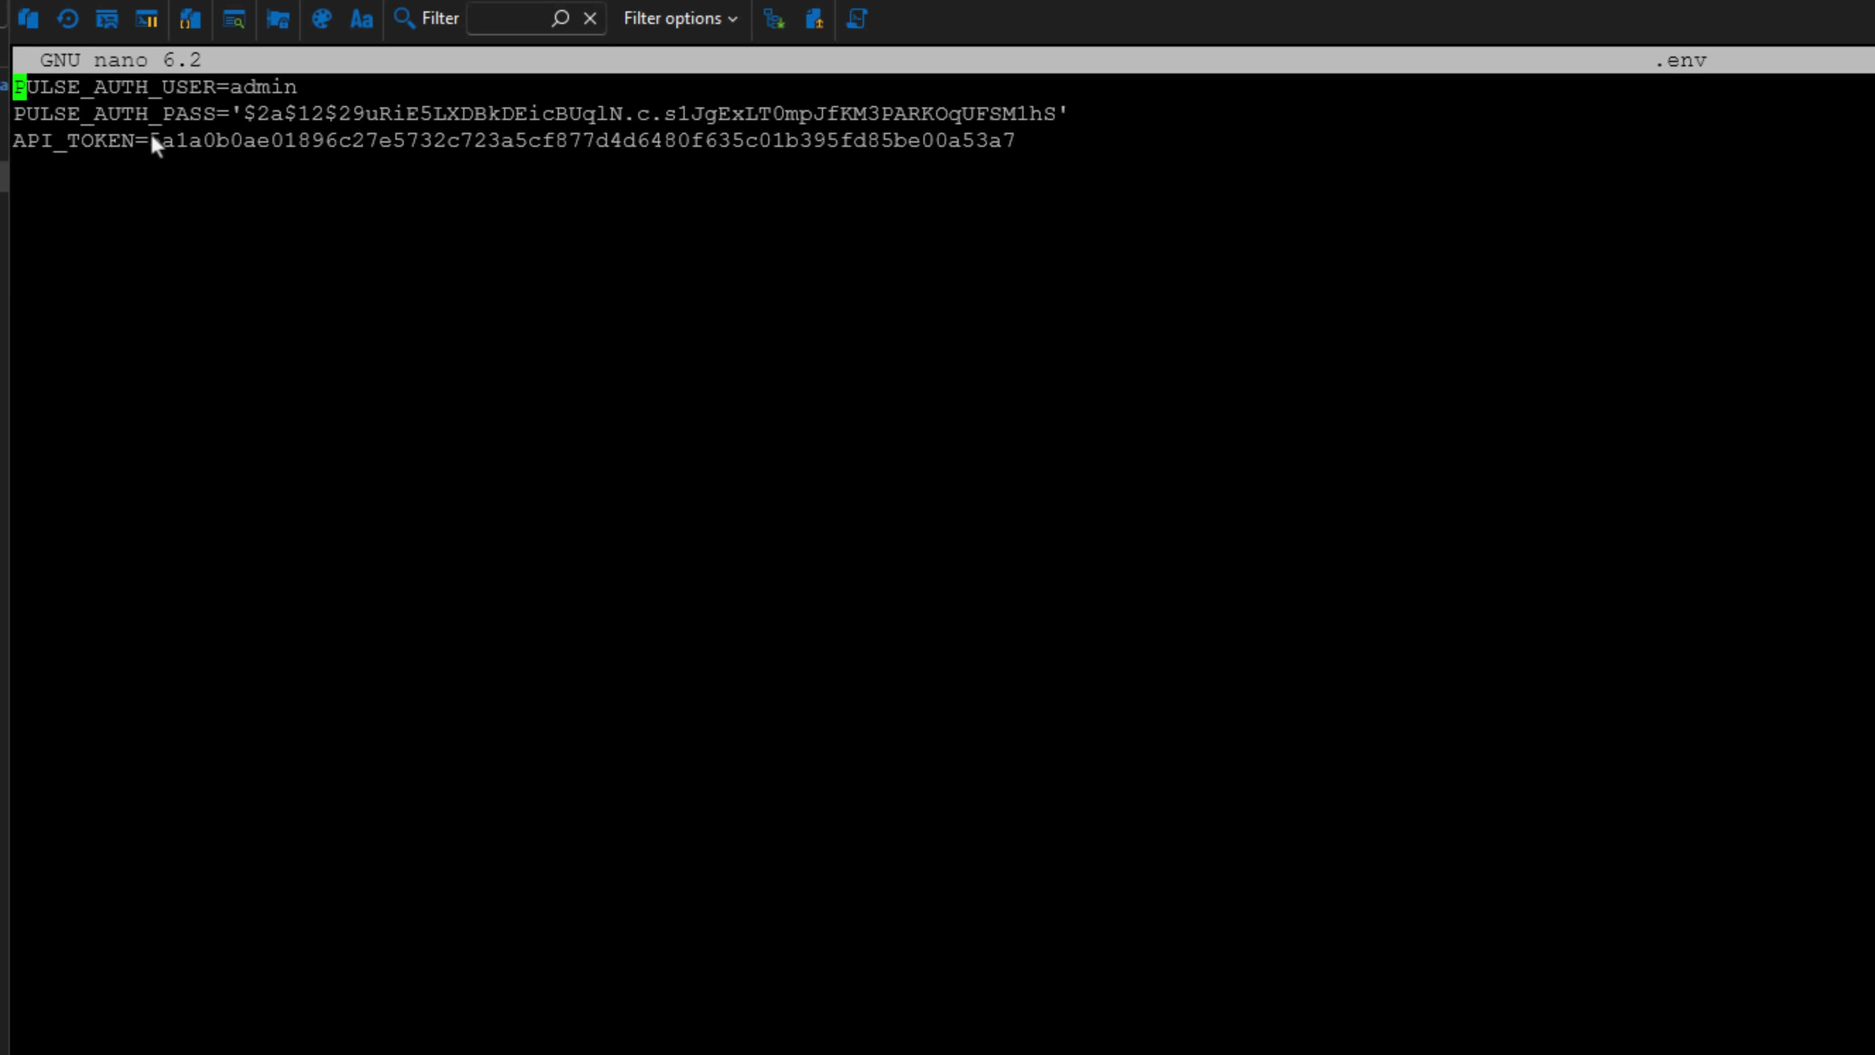
drag(326, 152, 943, 139)
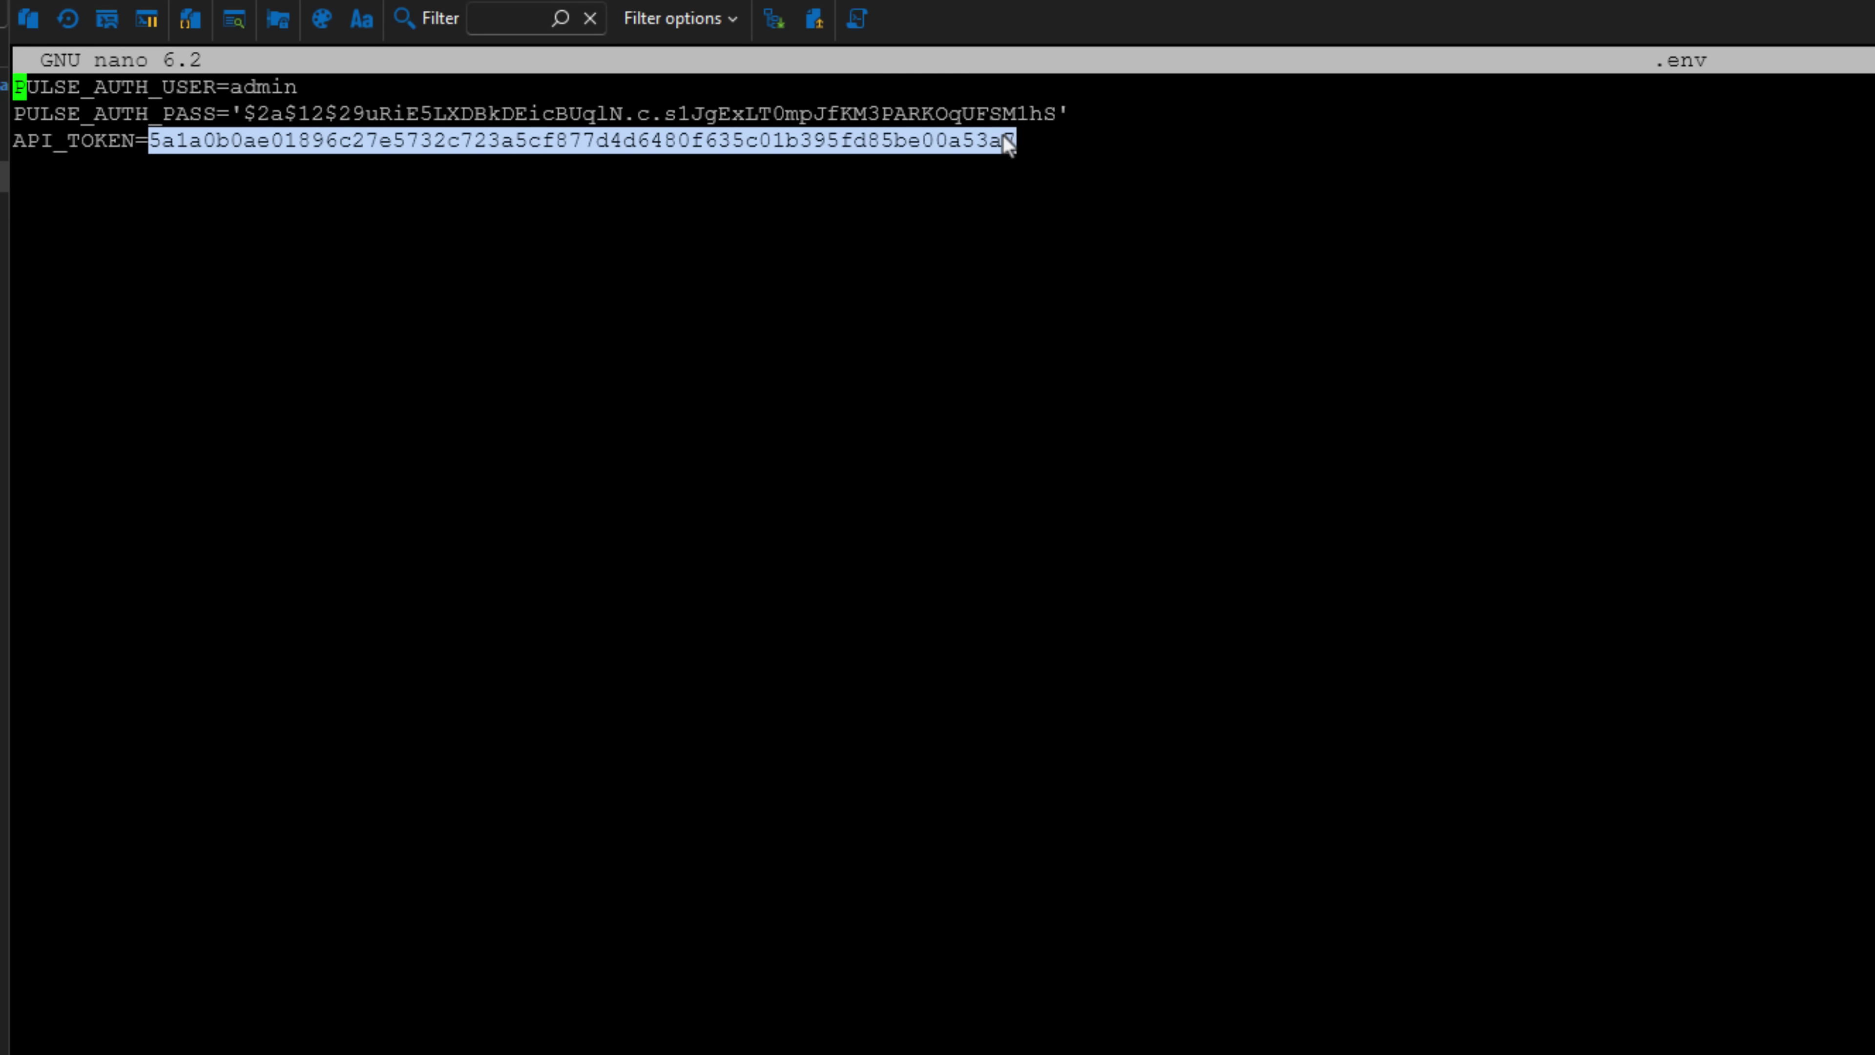
click(661, 122)
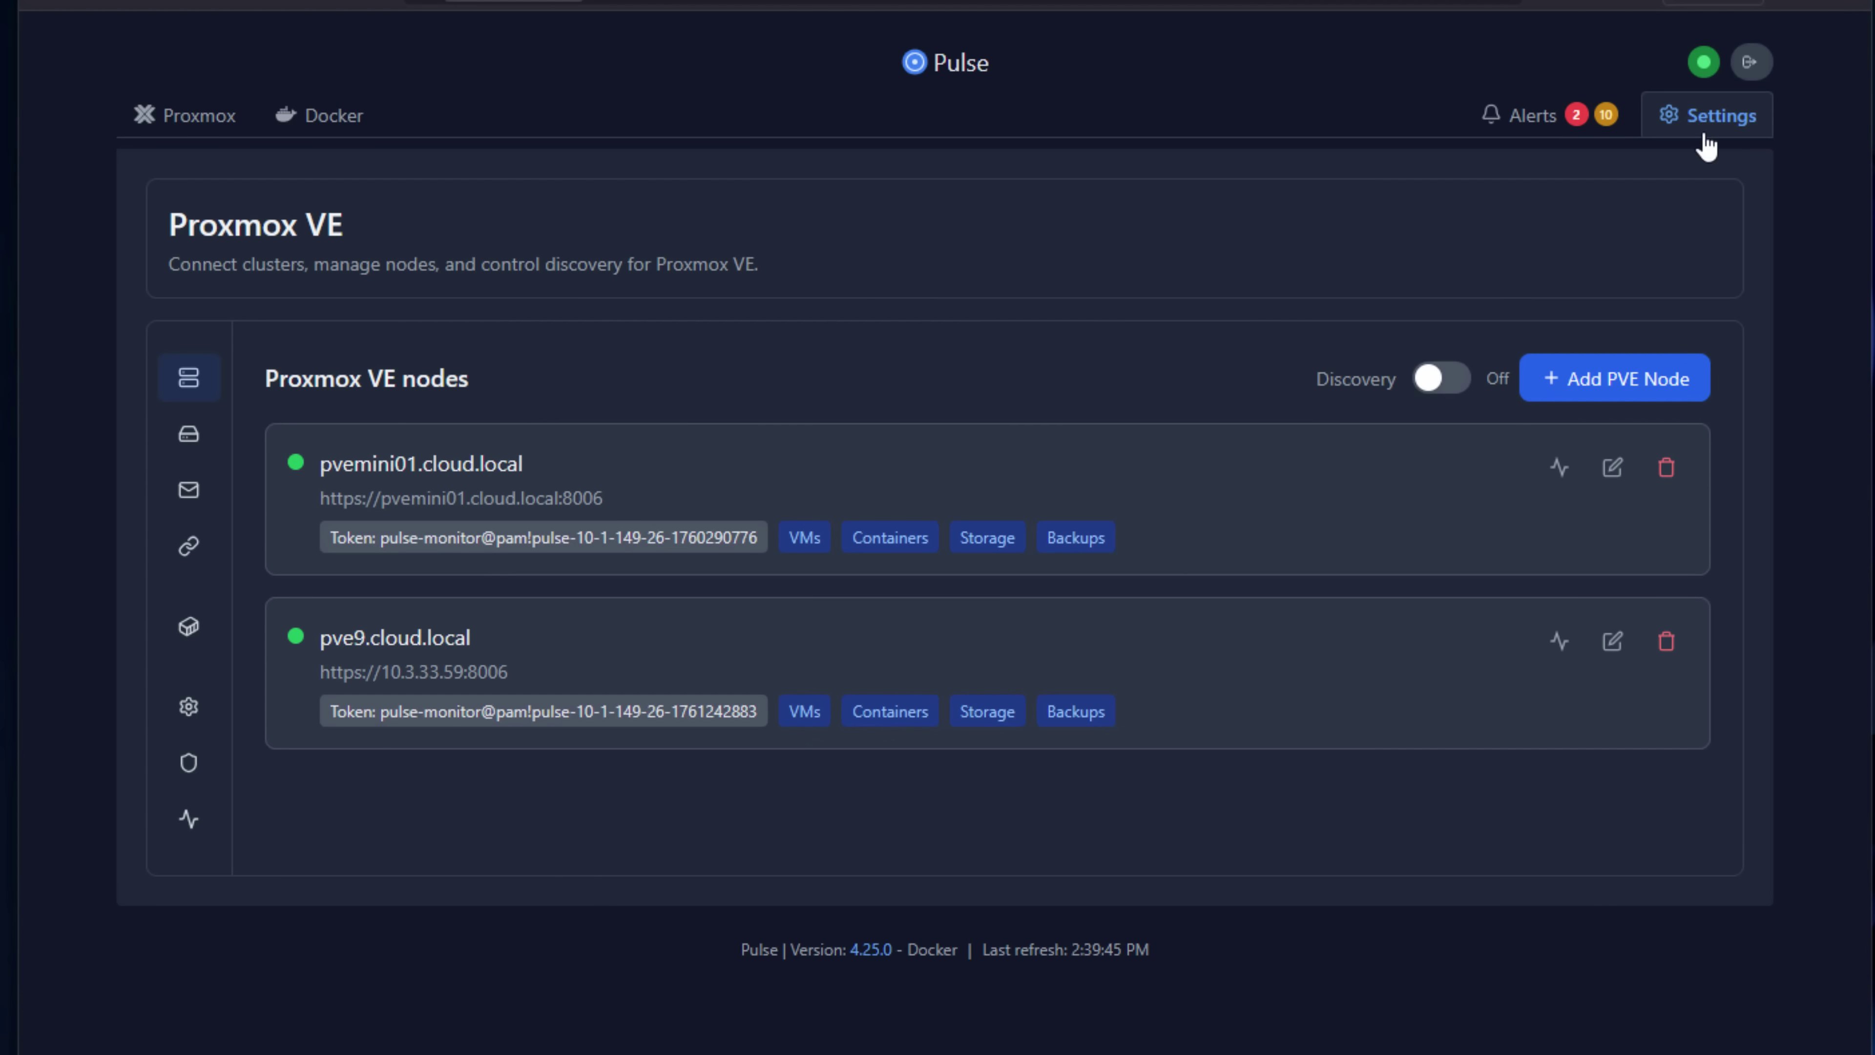
Open the Security settings and scroll down to the active API tokens.
click(240, 857)
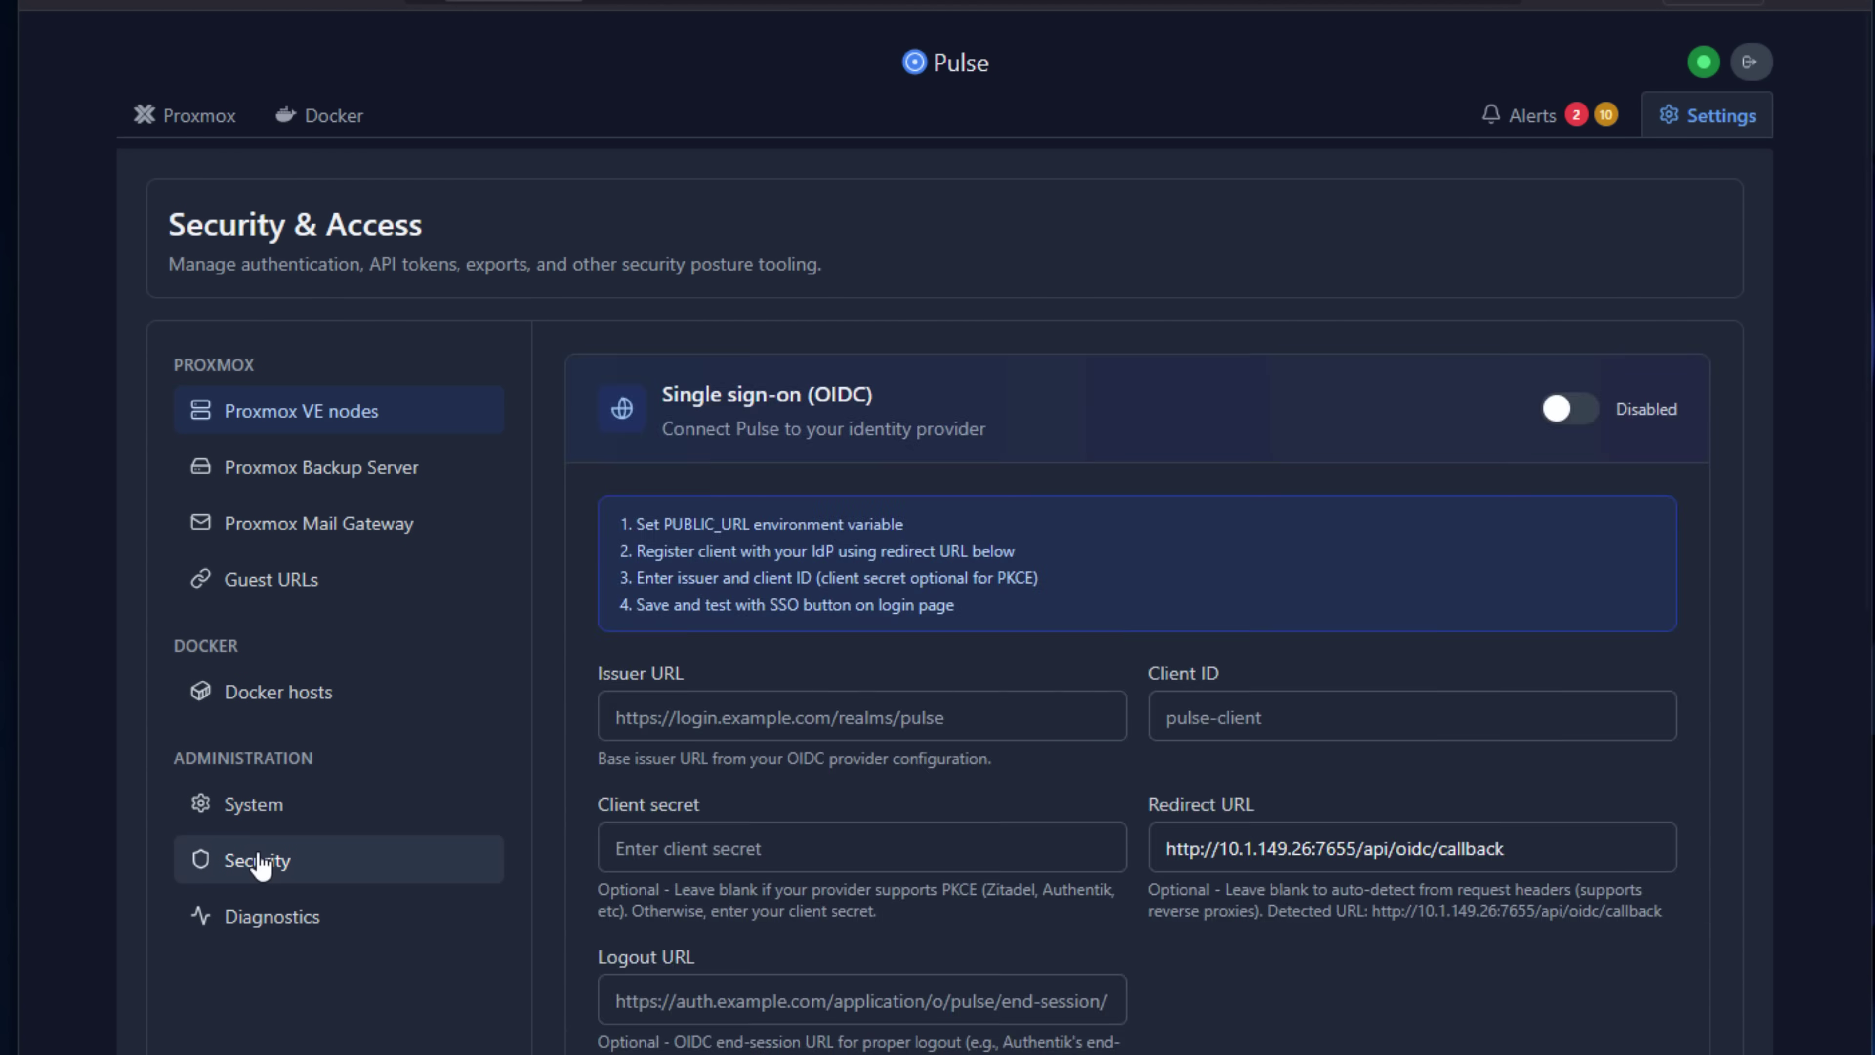
scroll(920, 664, down, 10)
scroll(920, 660, down, 4)
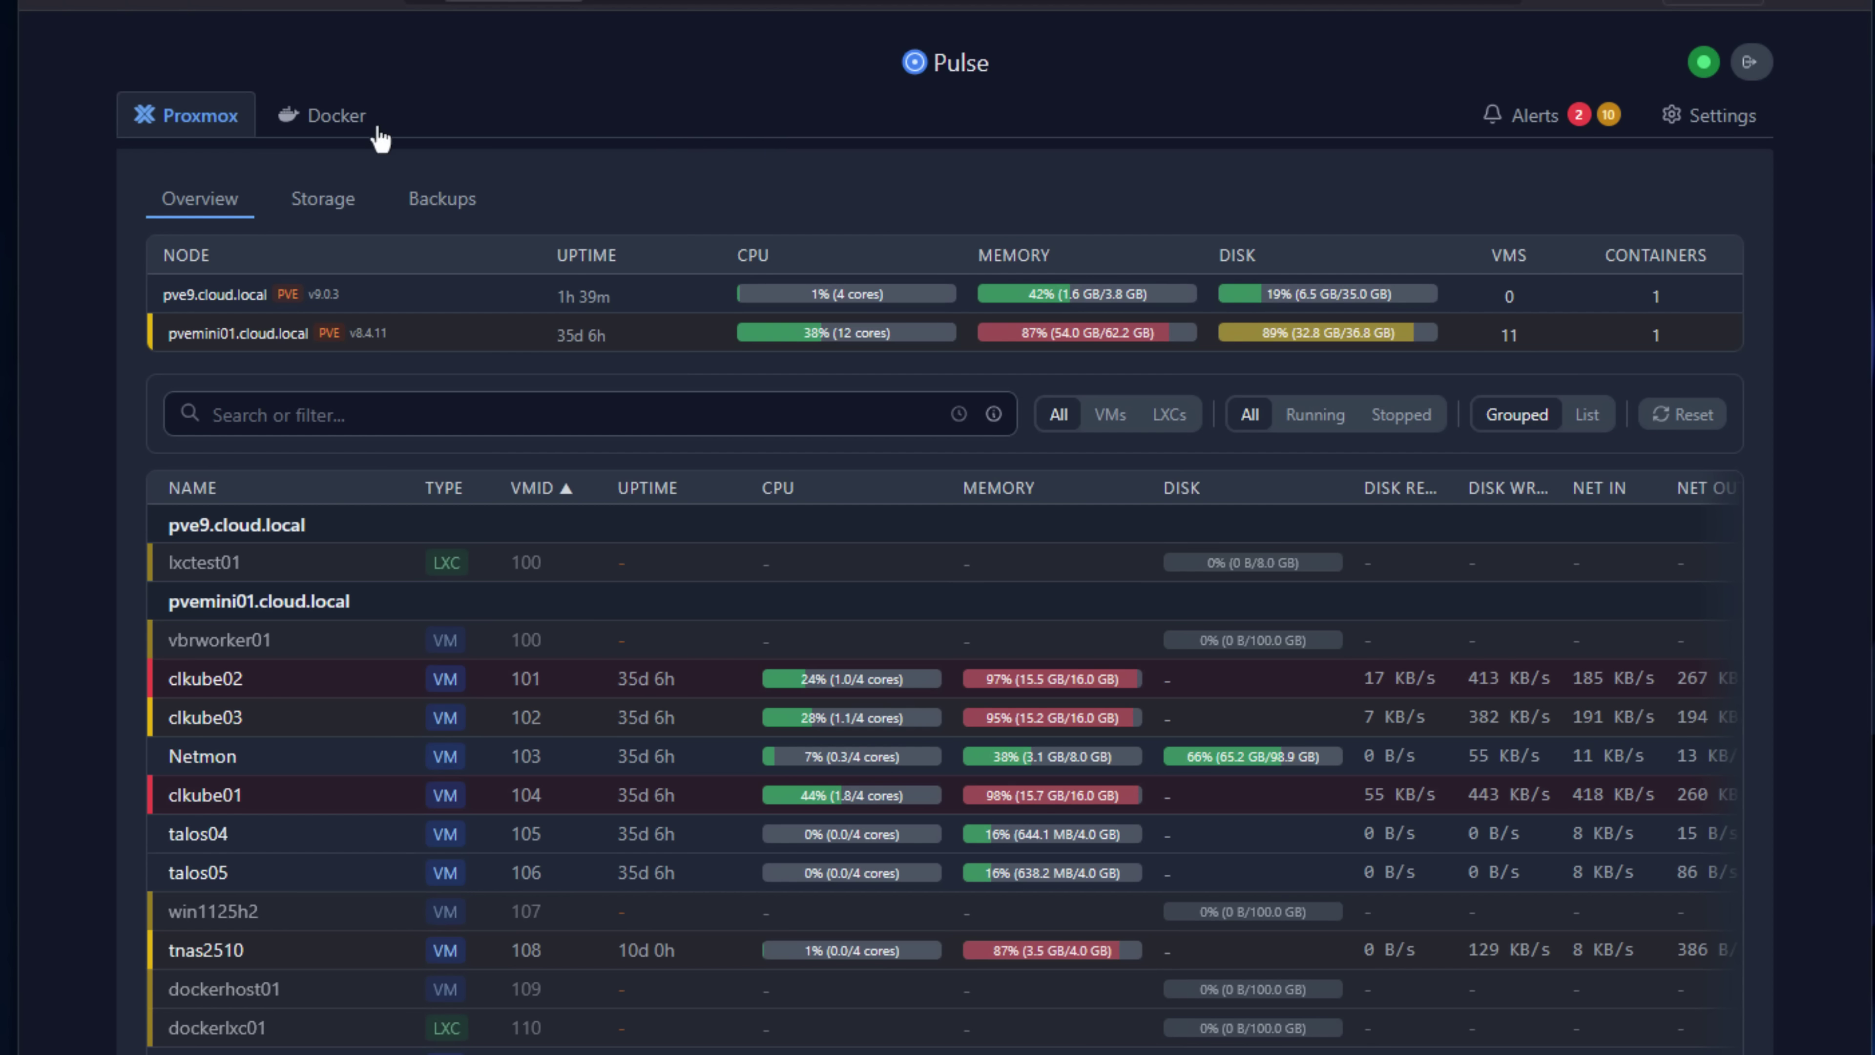
Show cldockertest2's Docker containers, expand homeassistant's details, then view the Alerts overview.
click(310, 129)
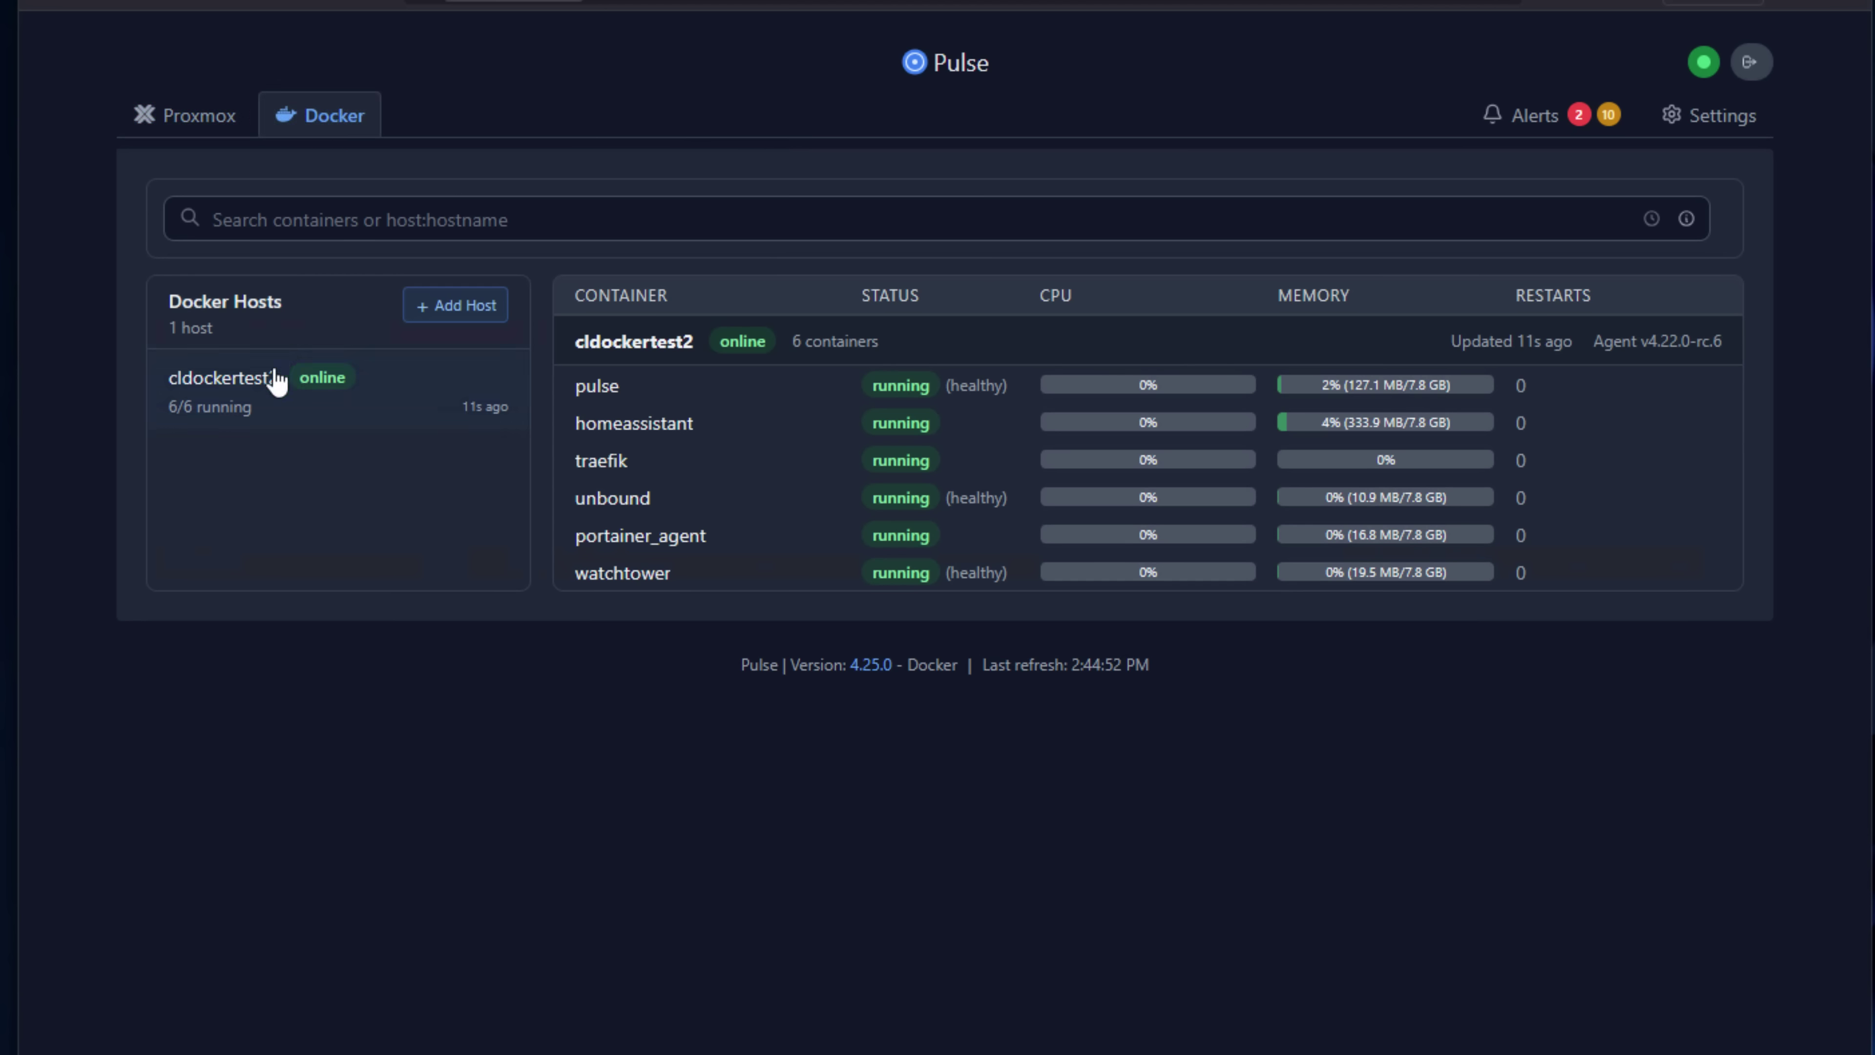
click(242, 403)
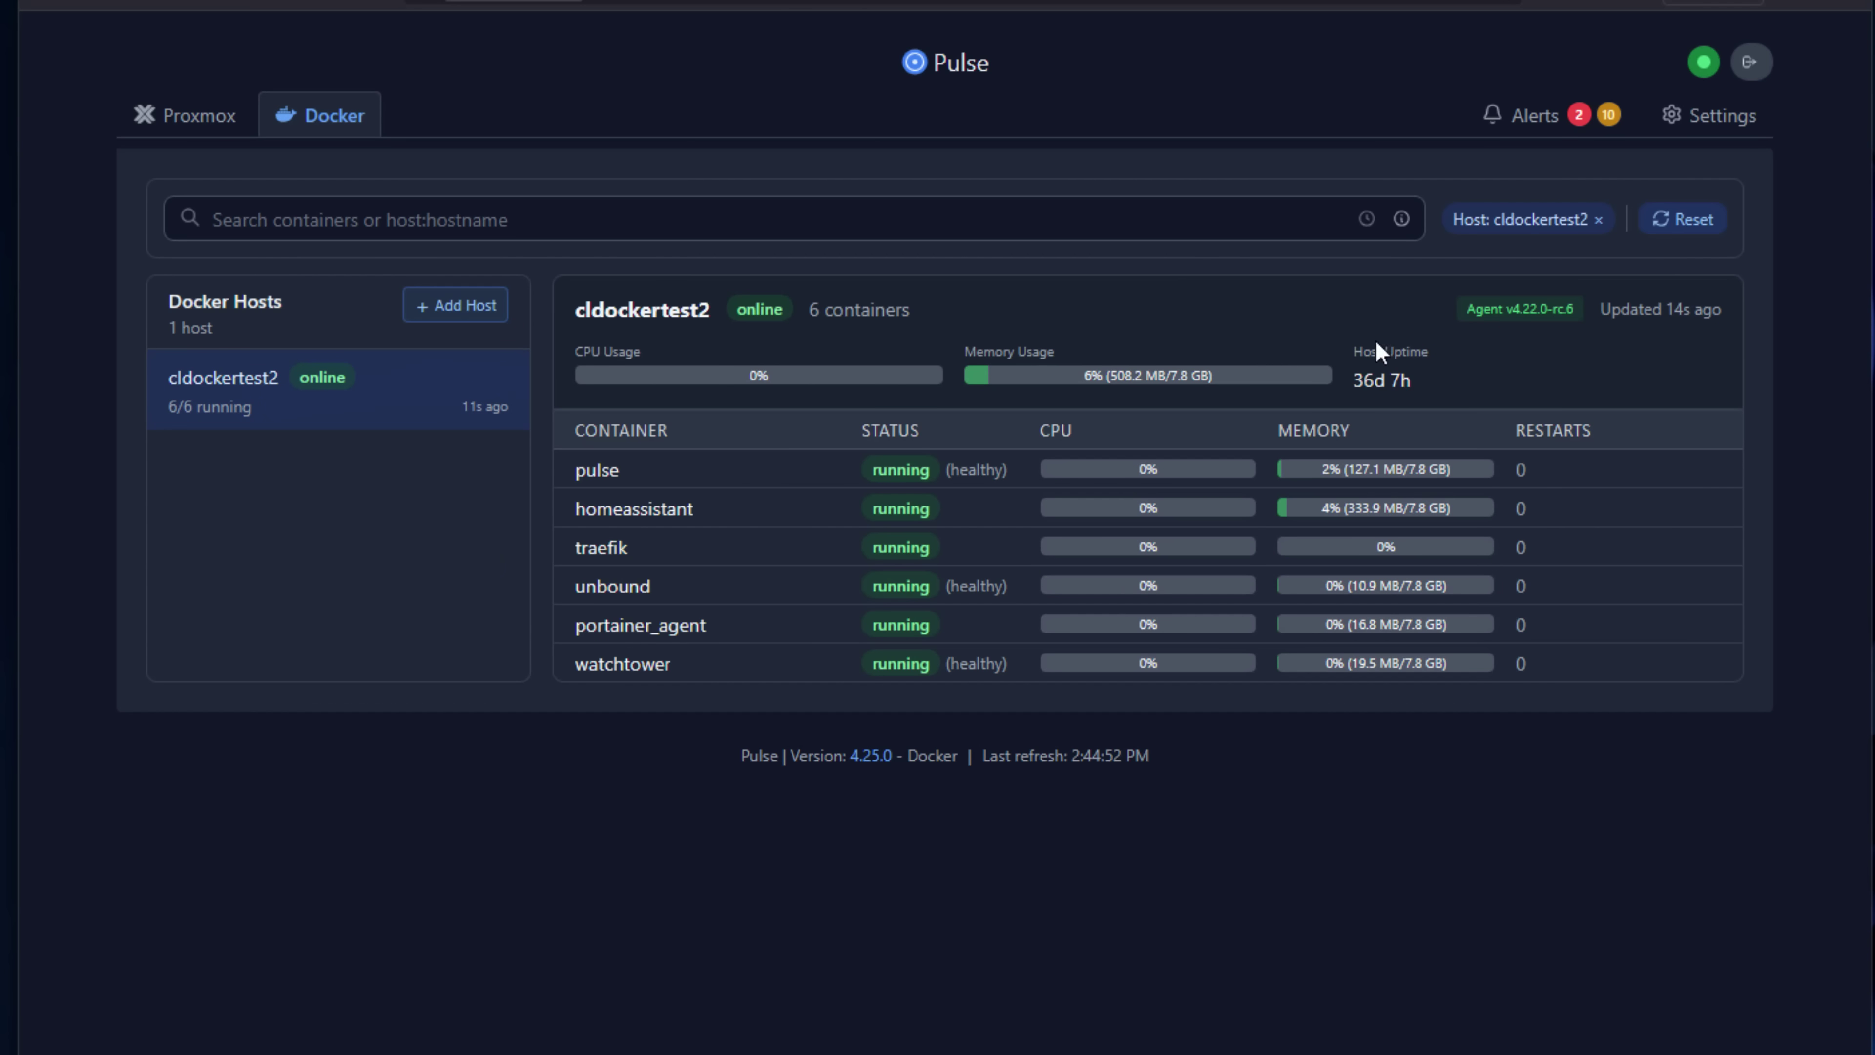
click(1596, 517)
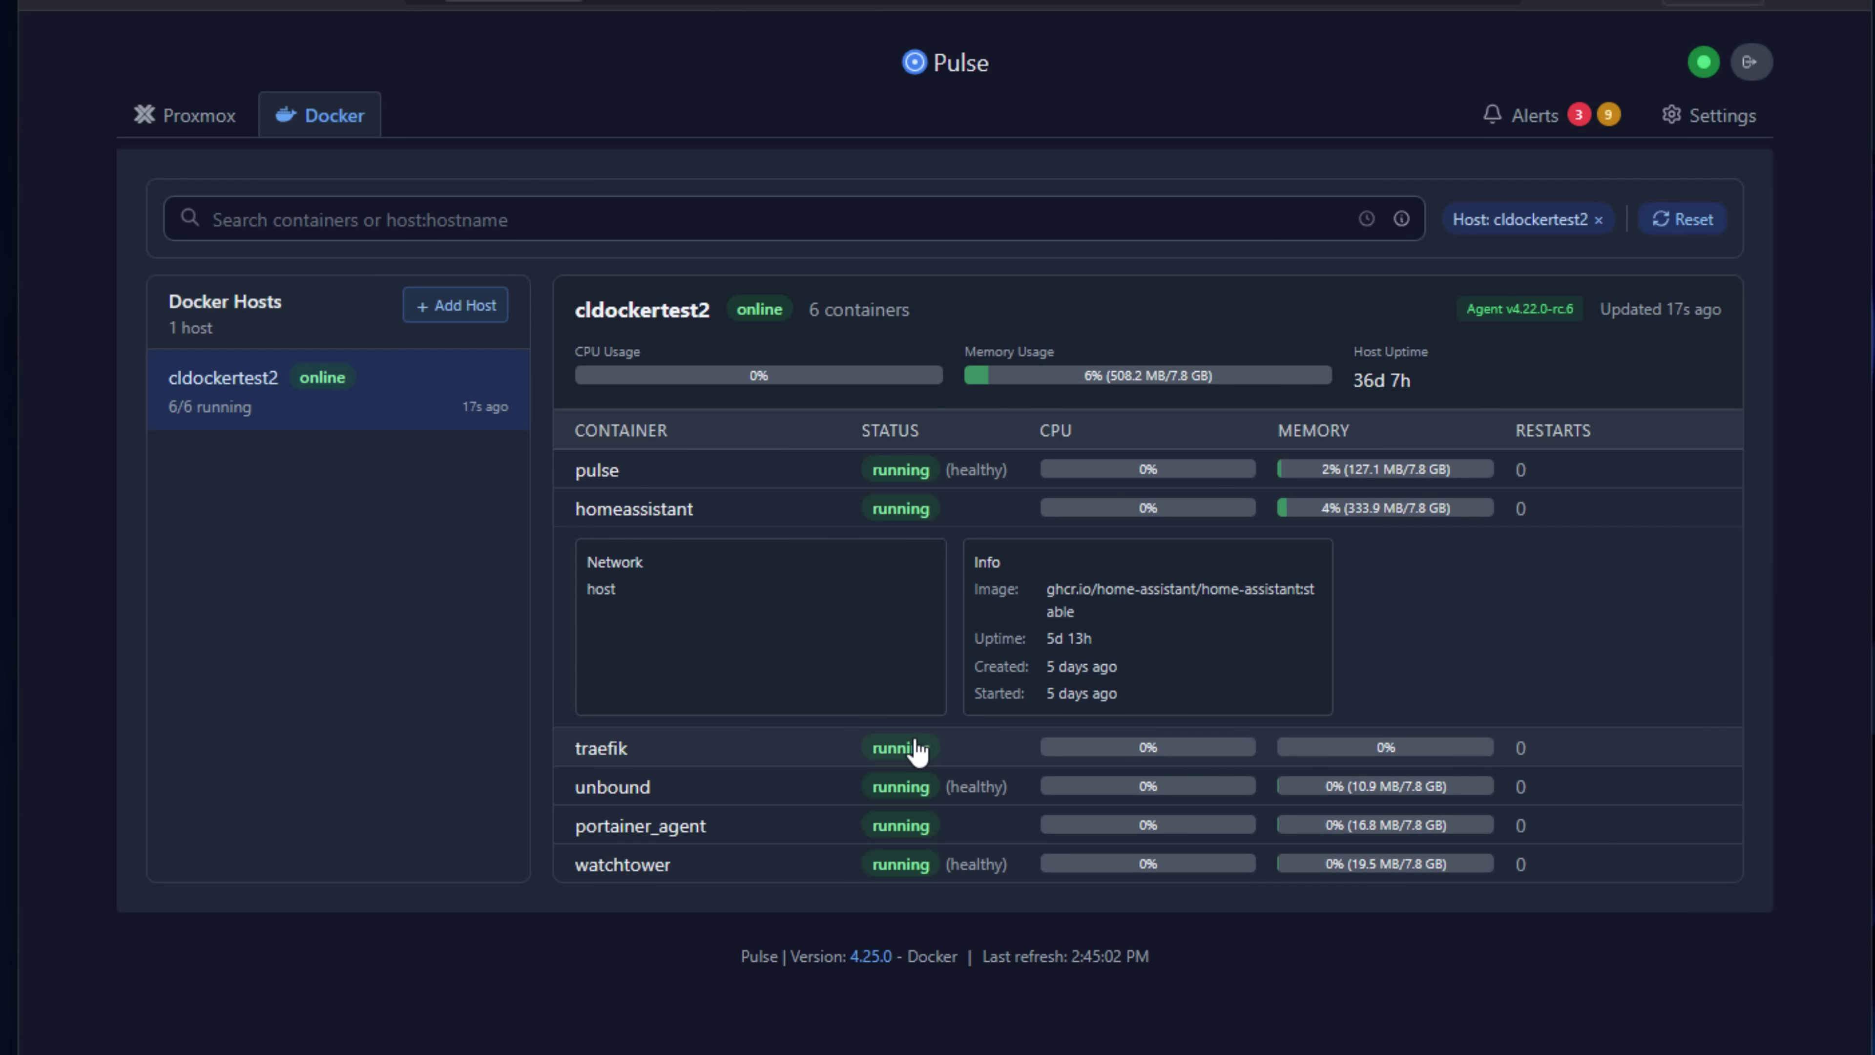
click(1543, 116)
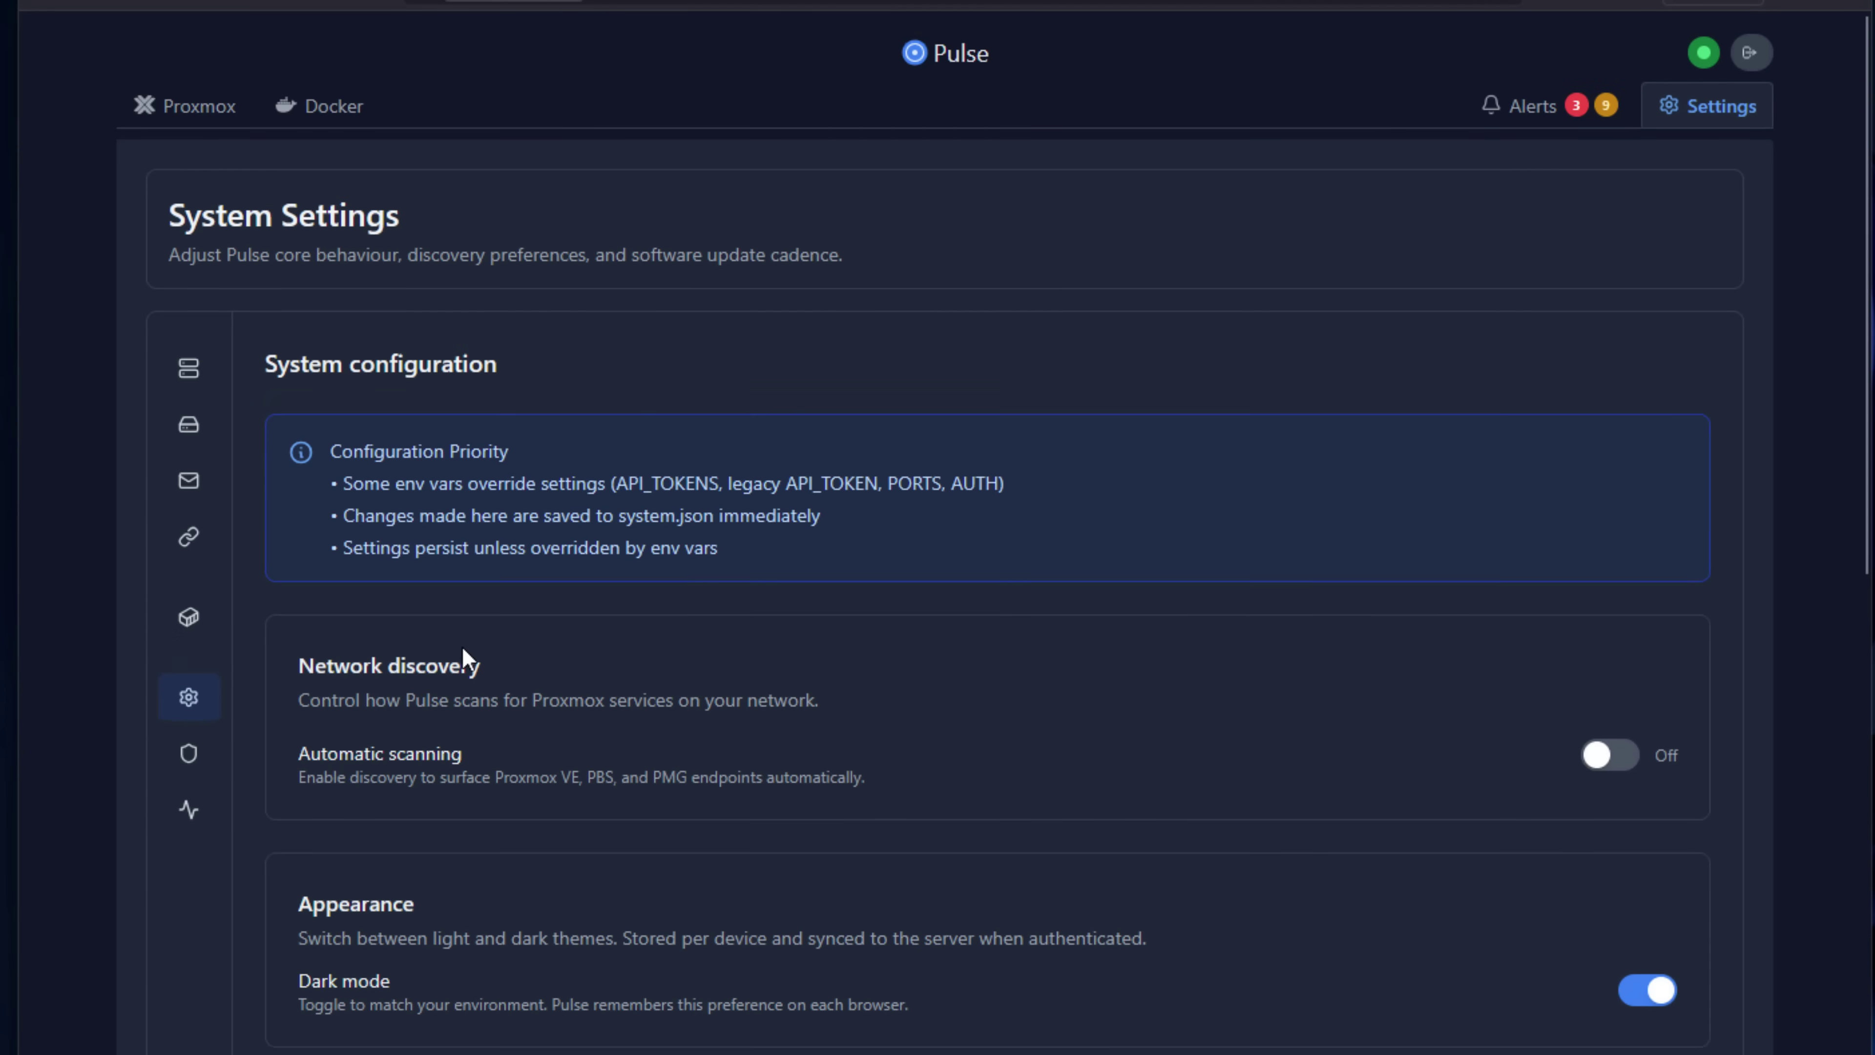
Tick Allow iframe embedding under Network Settings and highlight the Homepage dashboard example text.
scroll(461, 646, down, 10)
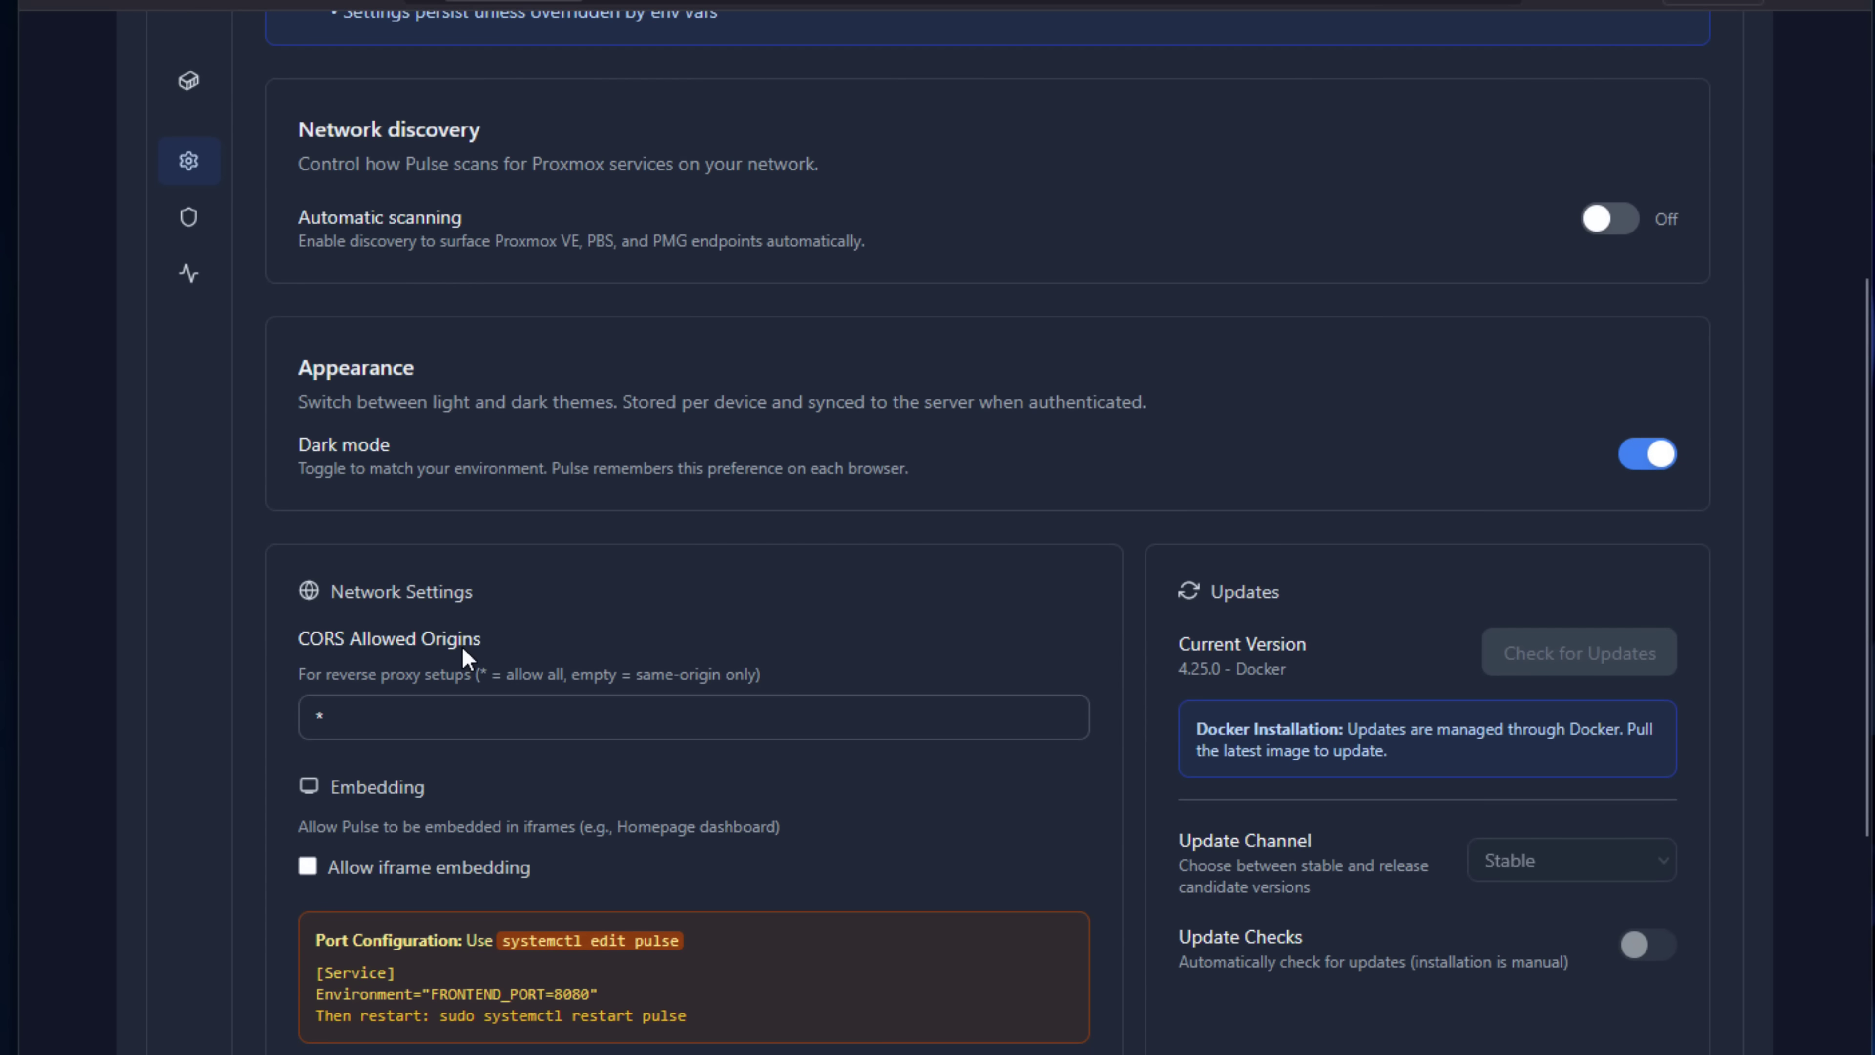
scroll(450, 583, down, 3)
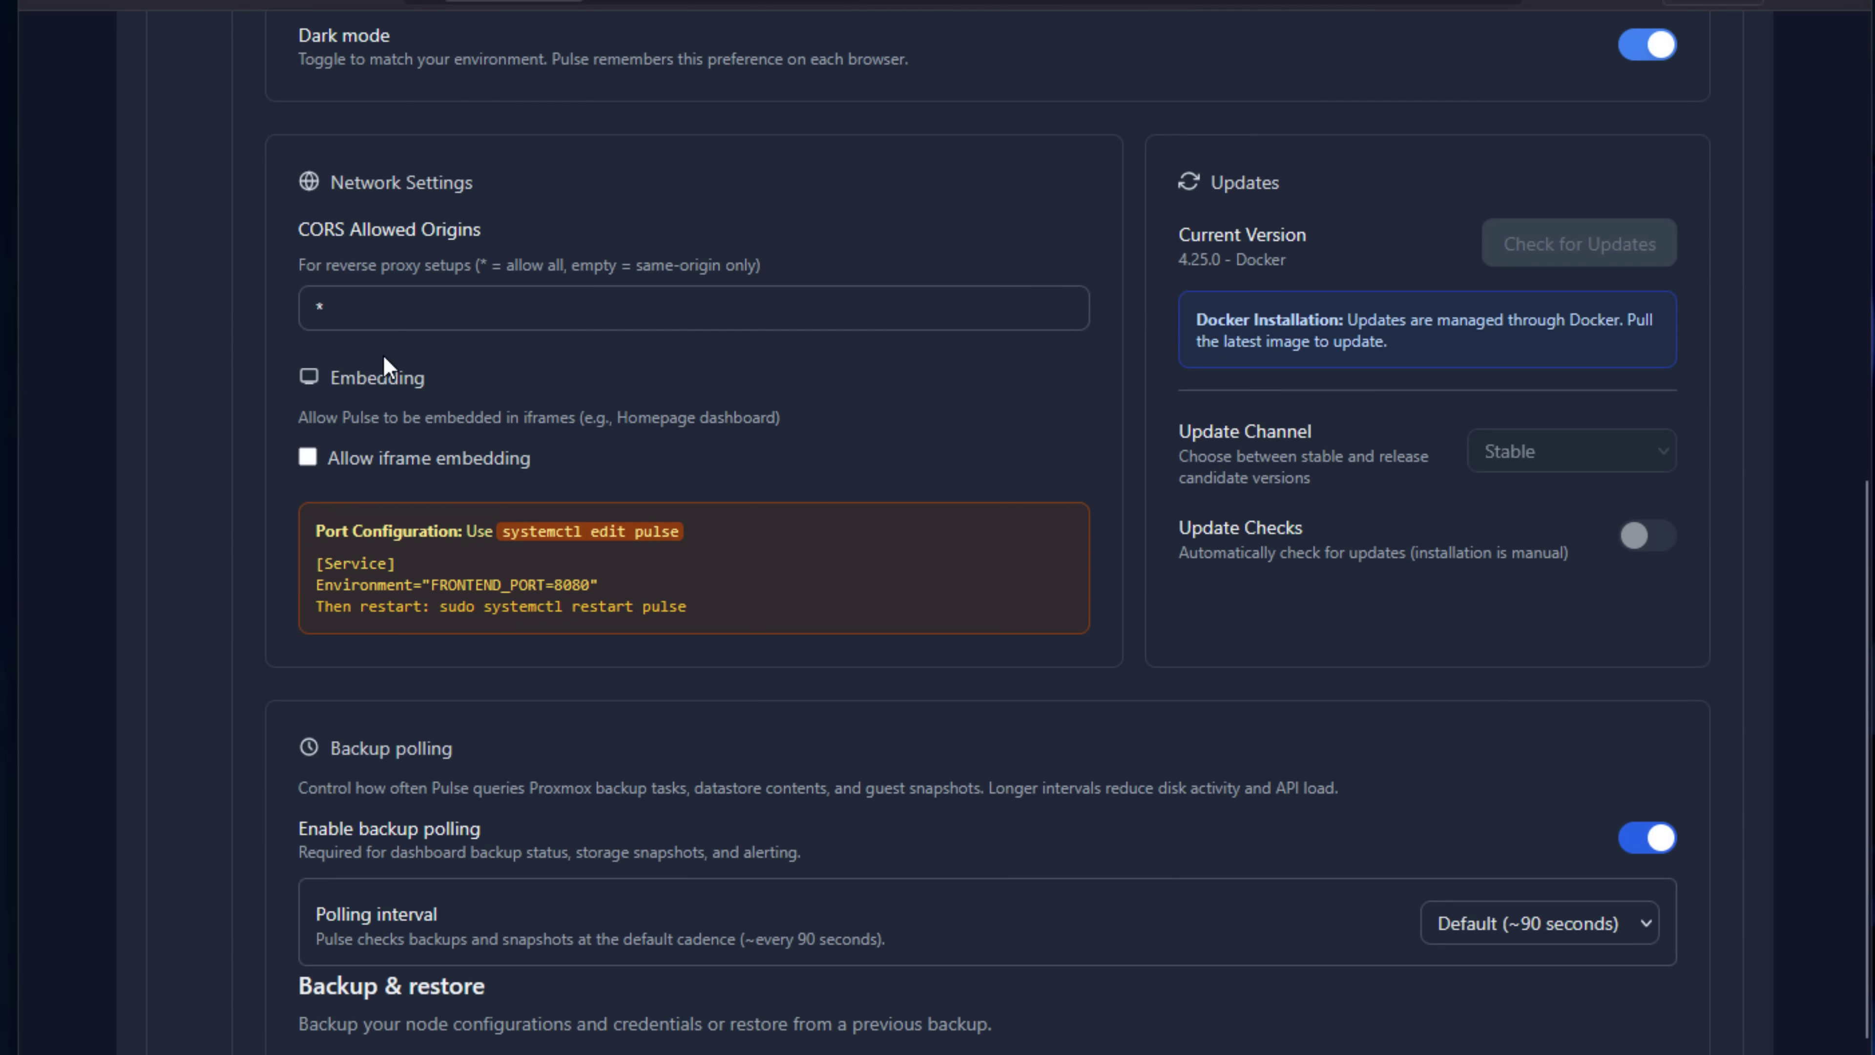
click(307, 458)
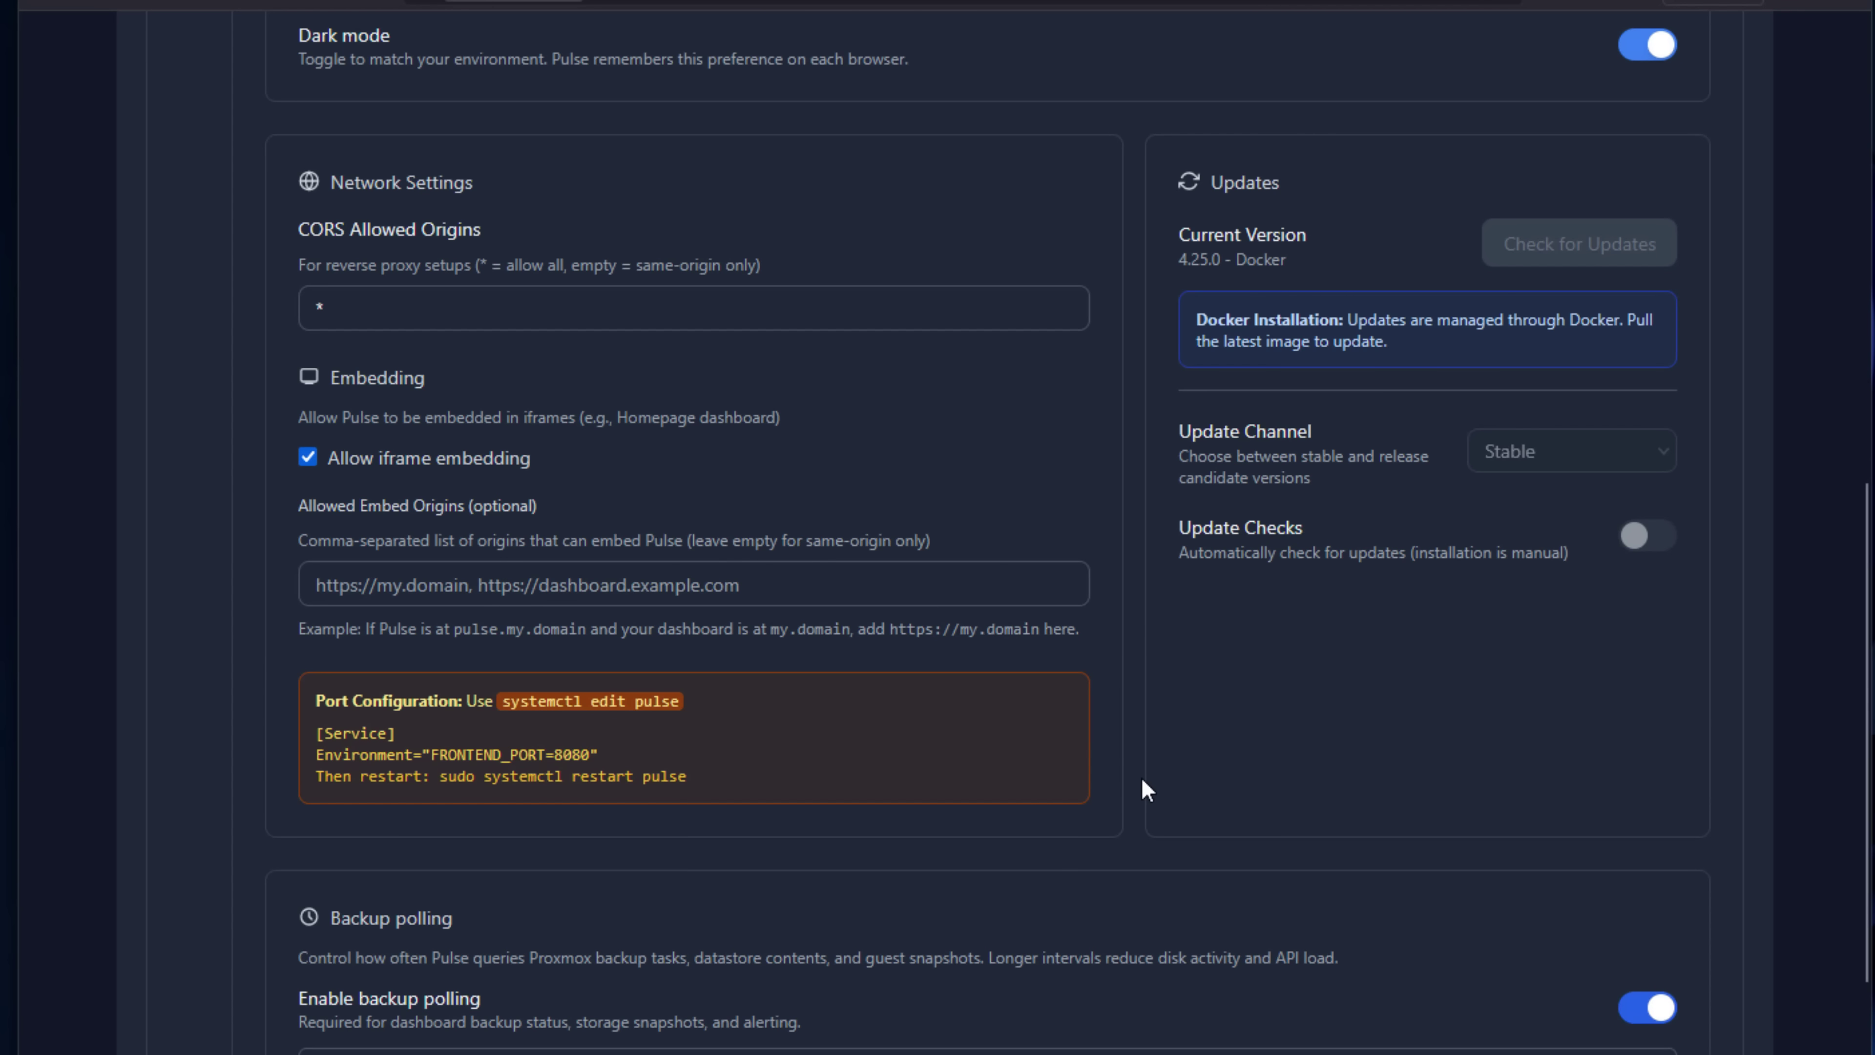
scroll(1140, 777, down, 2)
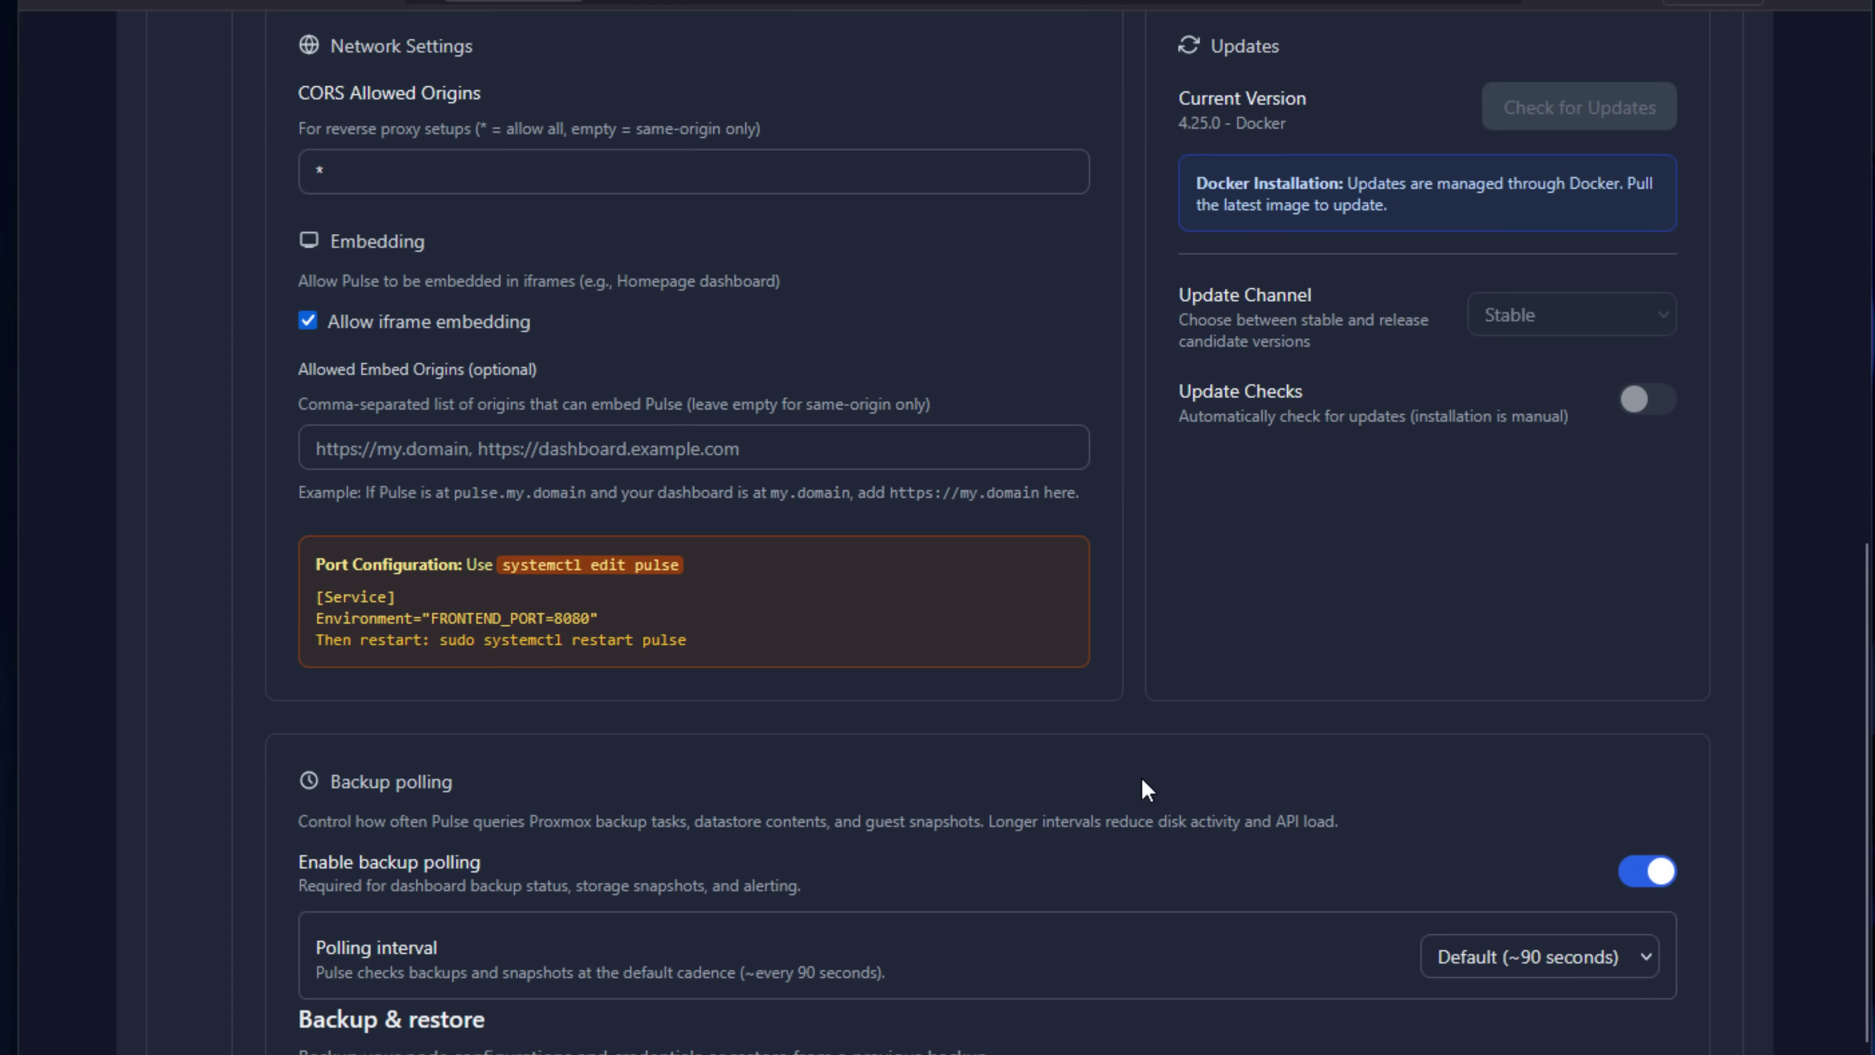
scroll(1142, 779, up, 2)
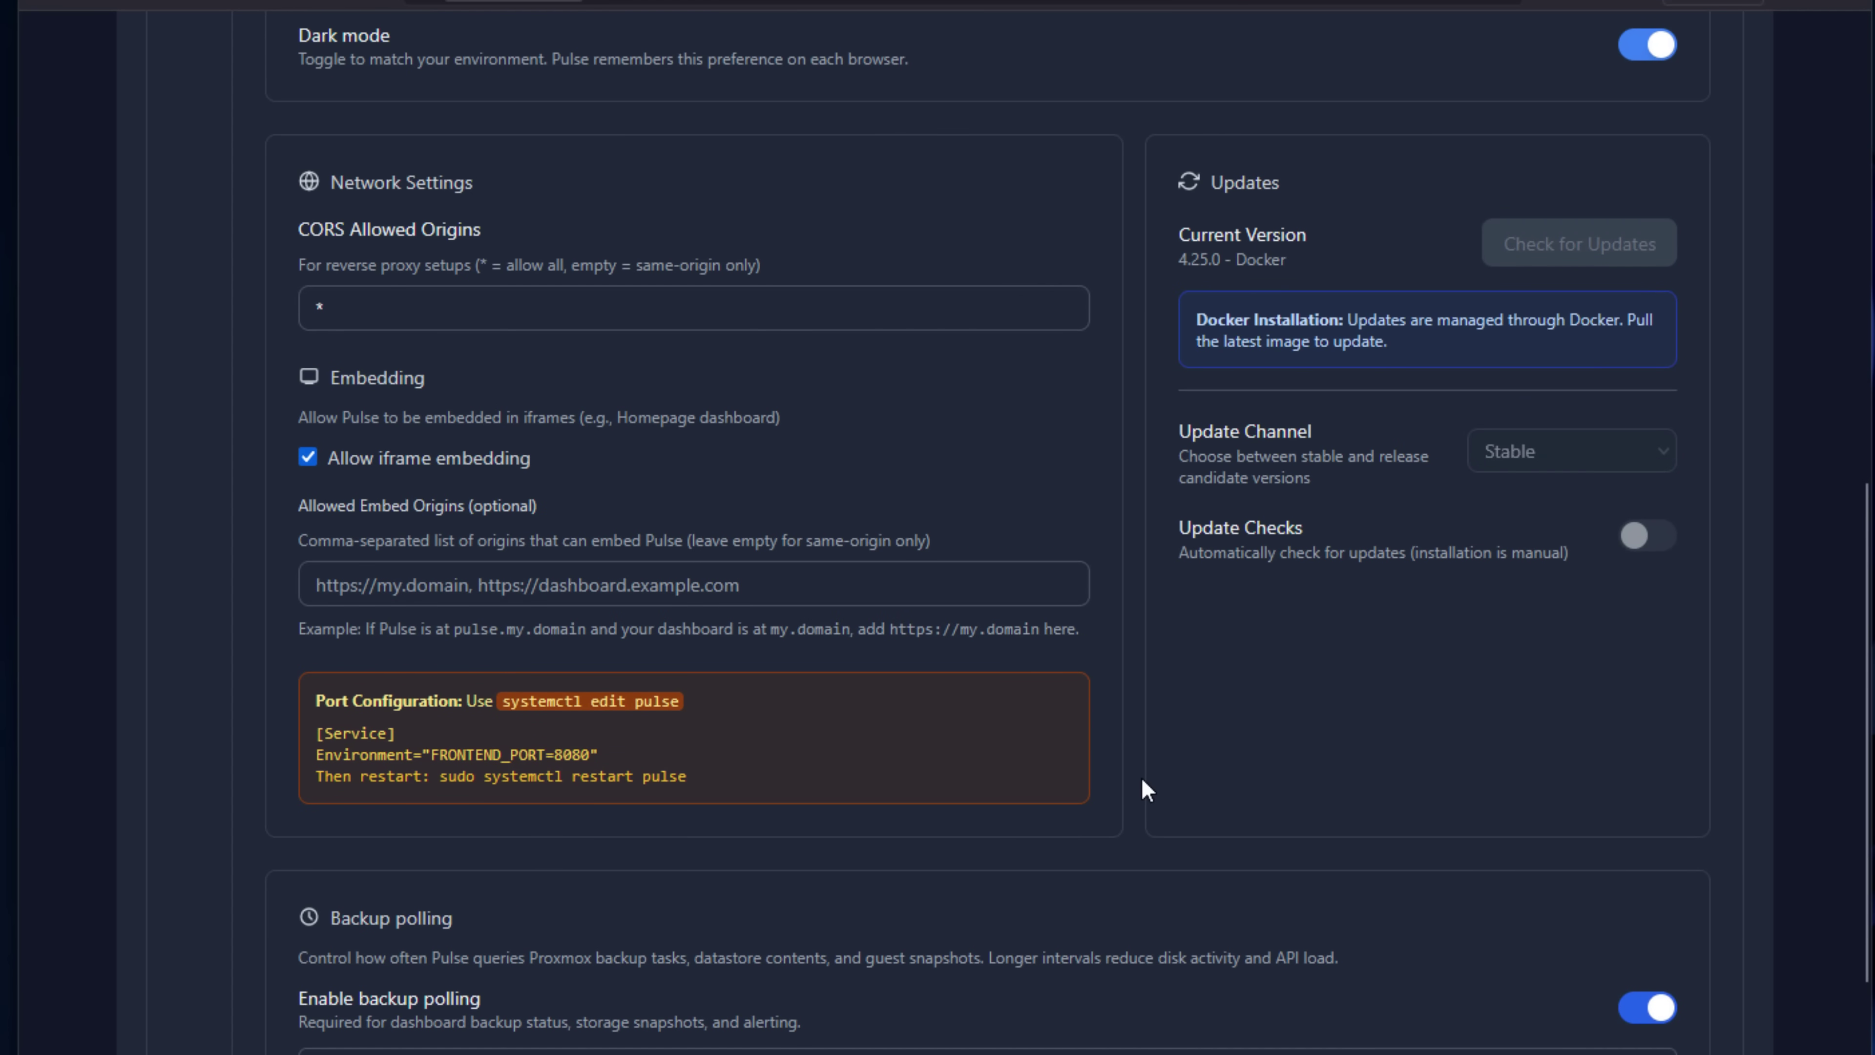
drag(618, 419, 768, 428)
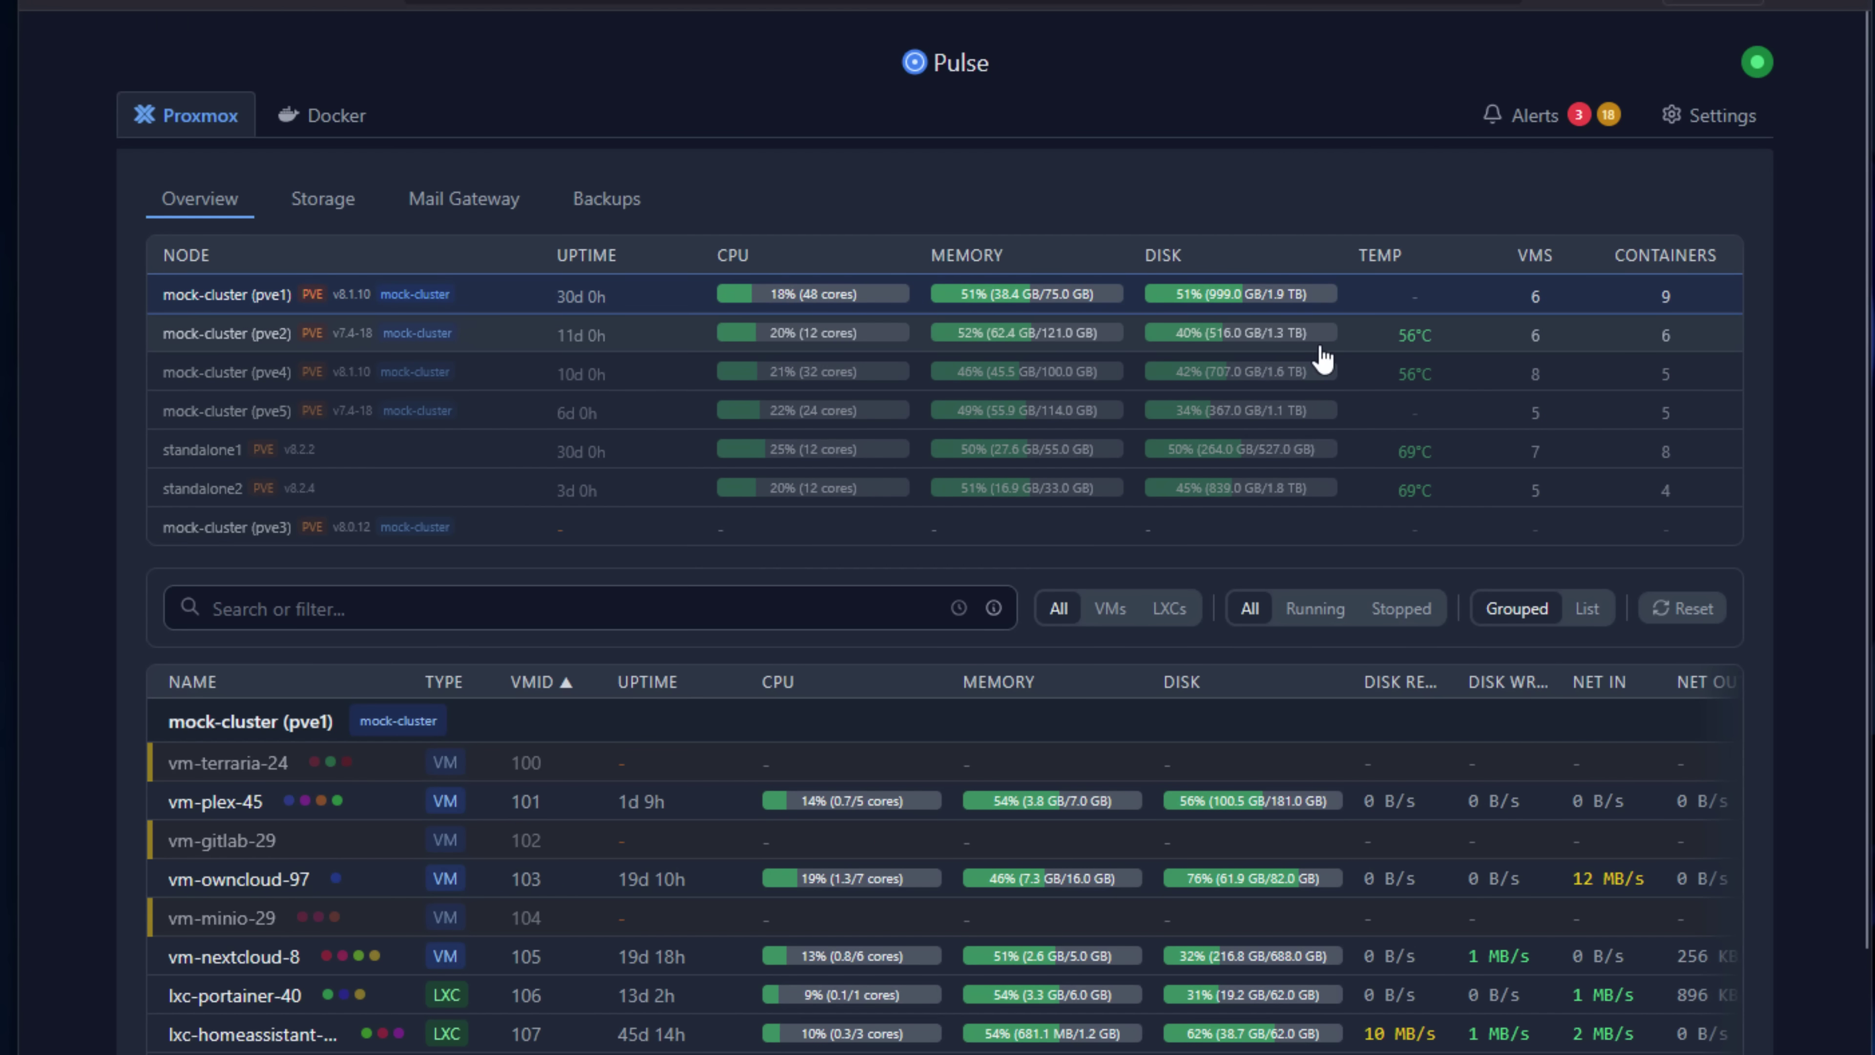
Show pve2's guests and expand vm-bitwarden-6's details.
click(1370, 347)
scroll(1328, 376, down, 3)
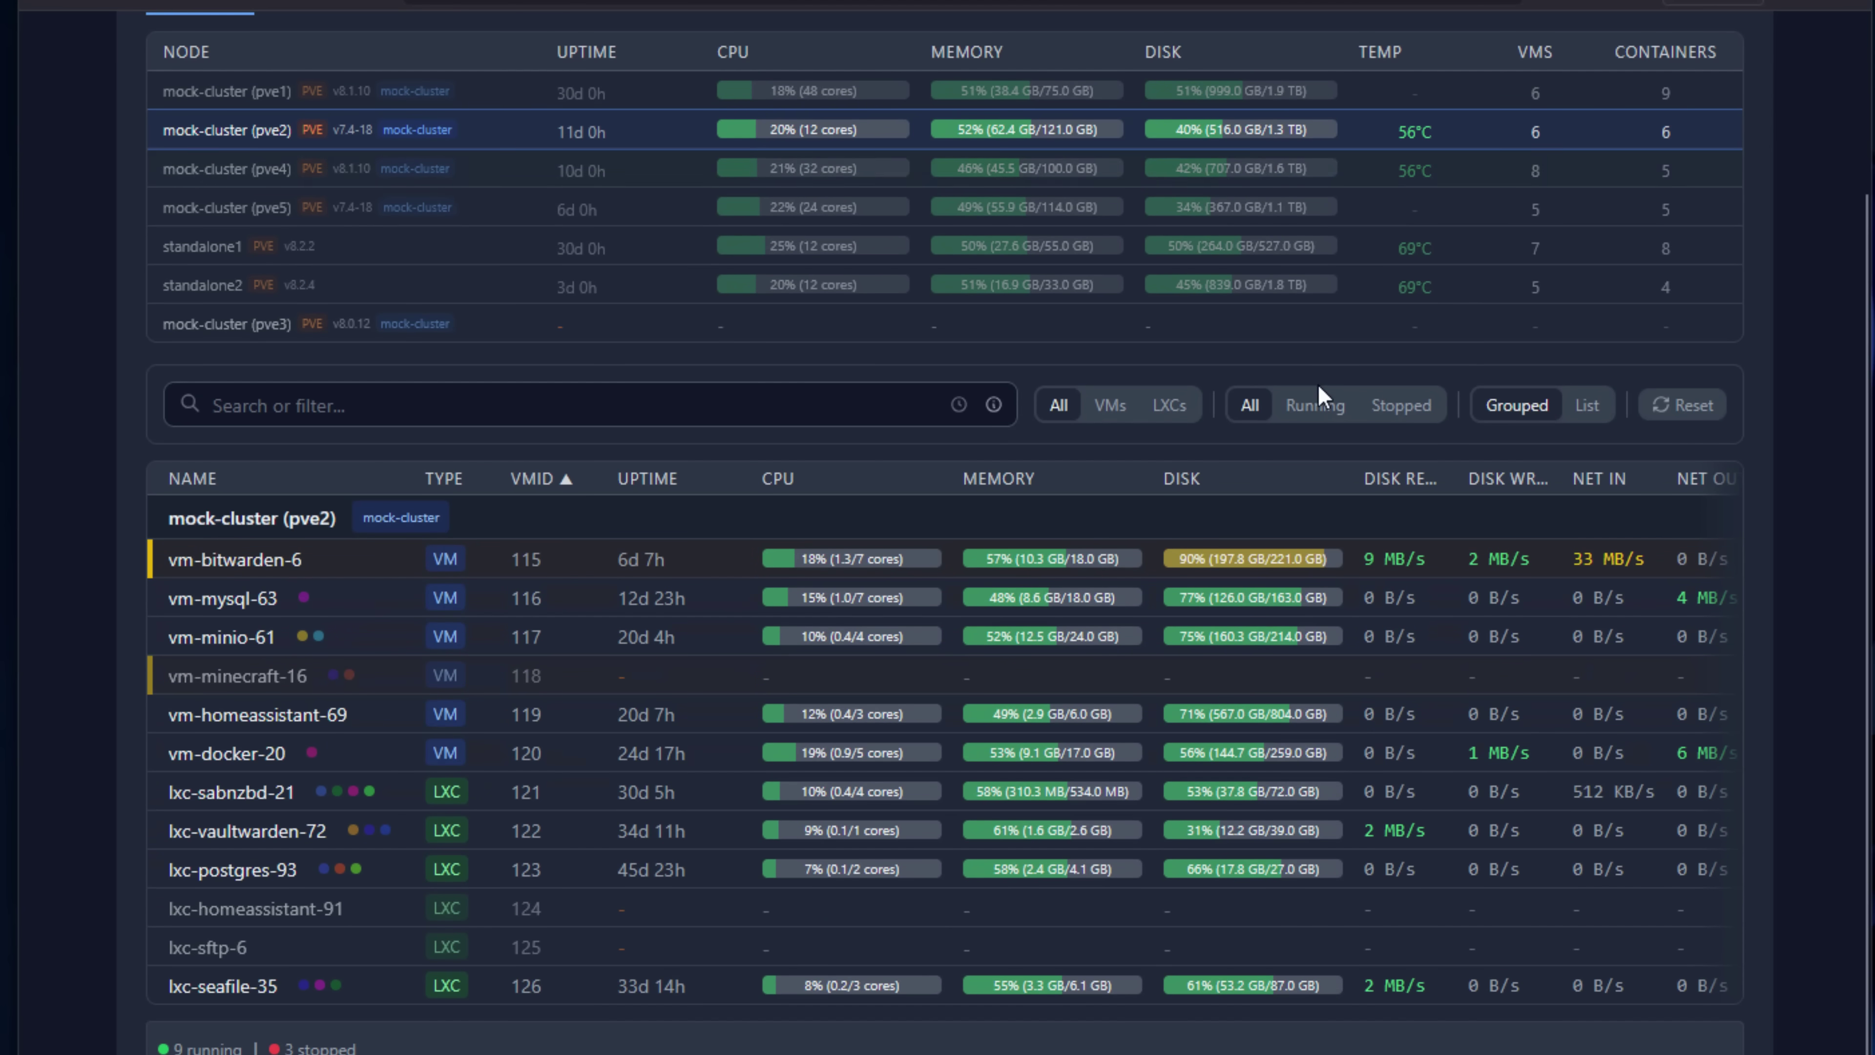
click(1424, 579)
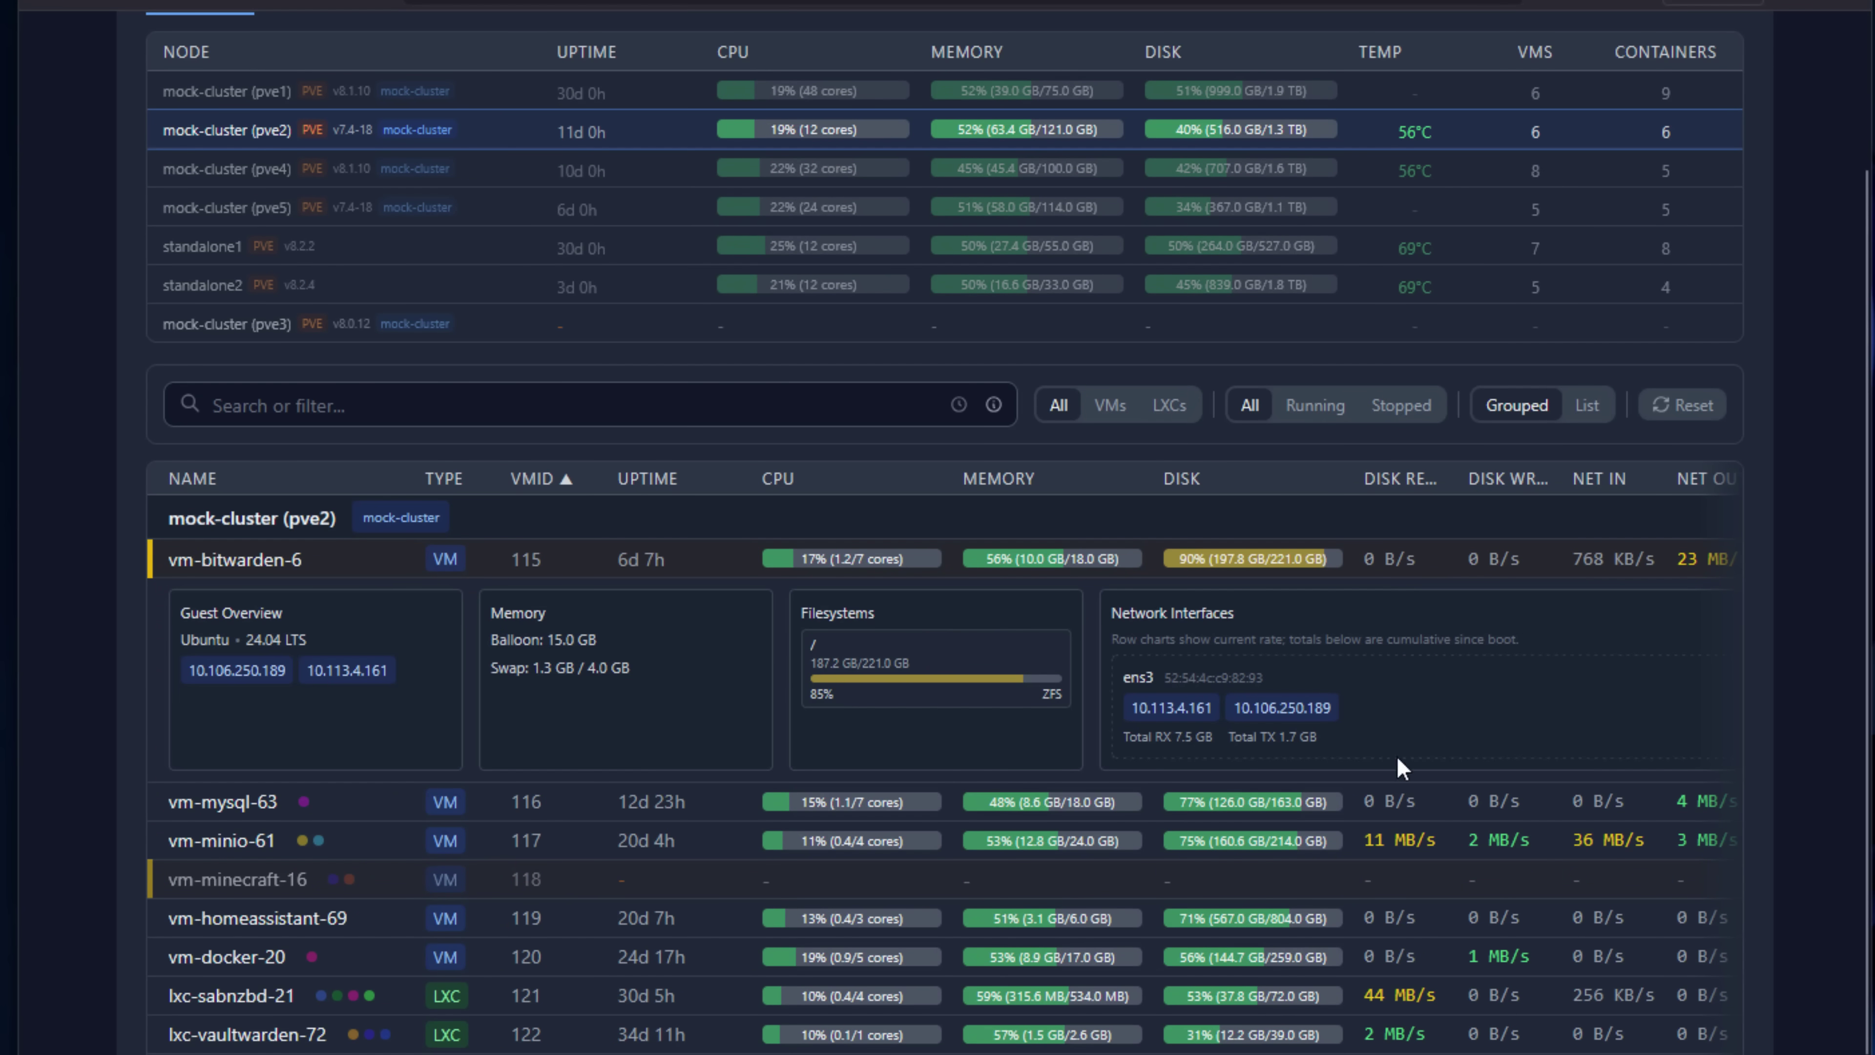
scroll(683, 657, up, 3)
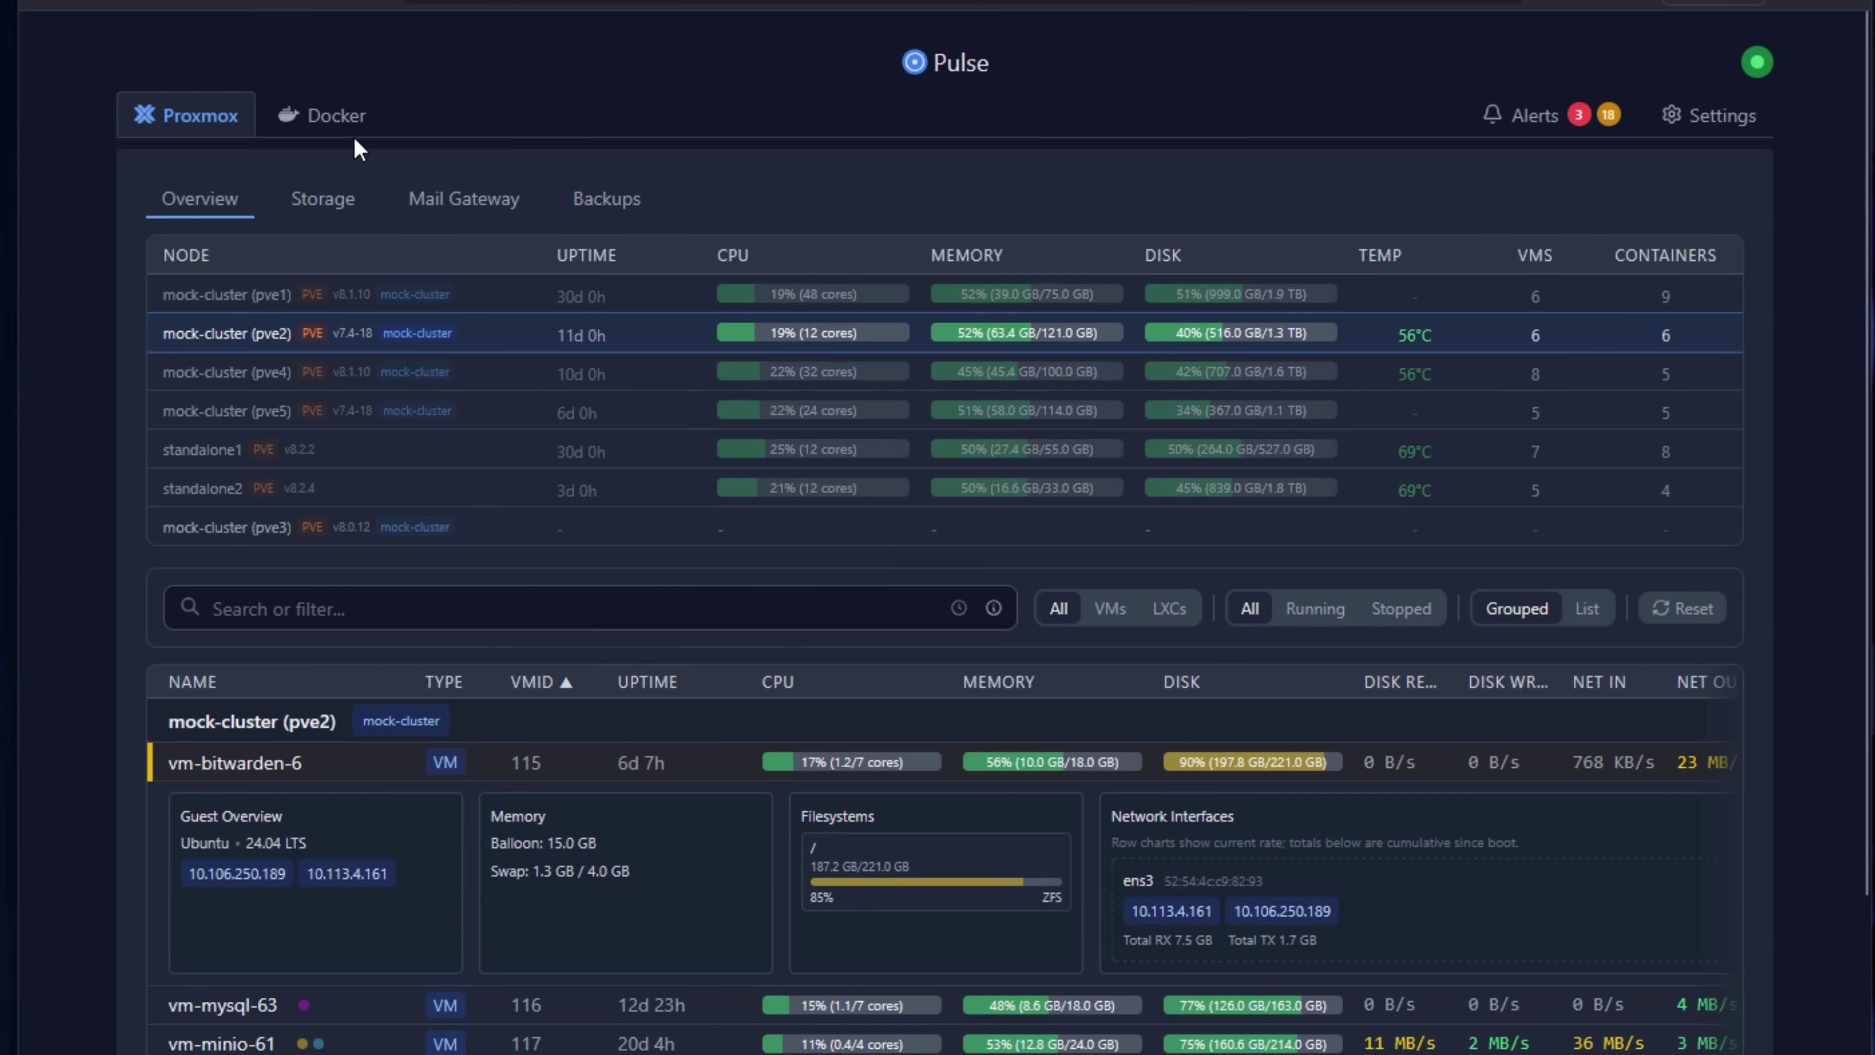
Browse the Docker hosts, filter to Nebula 1's containers, then view the alerts overview.
click(345, 126)
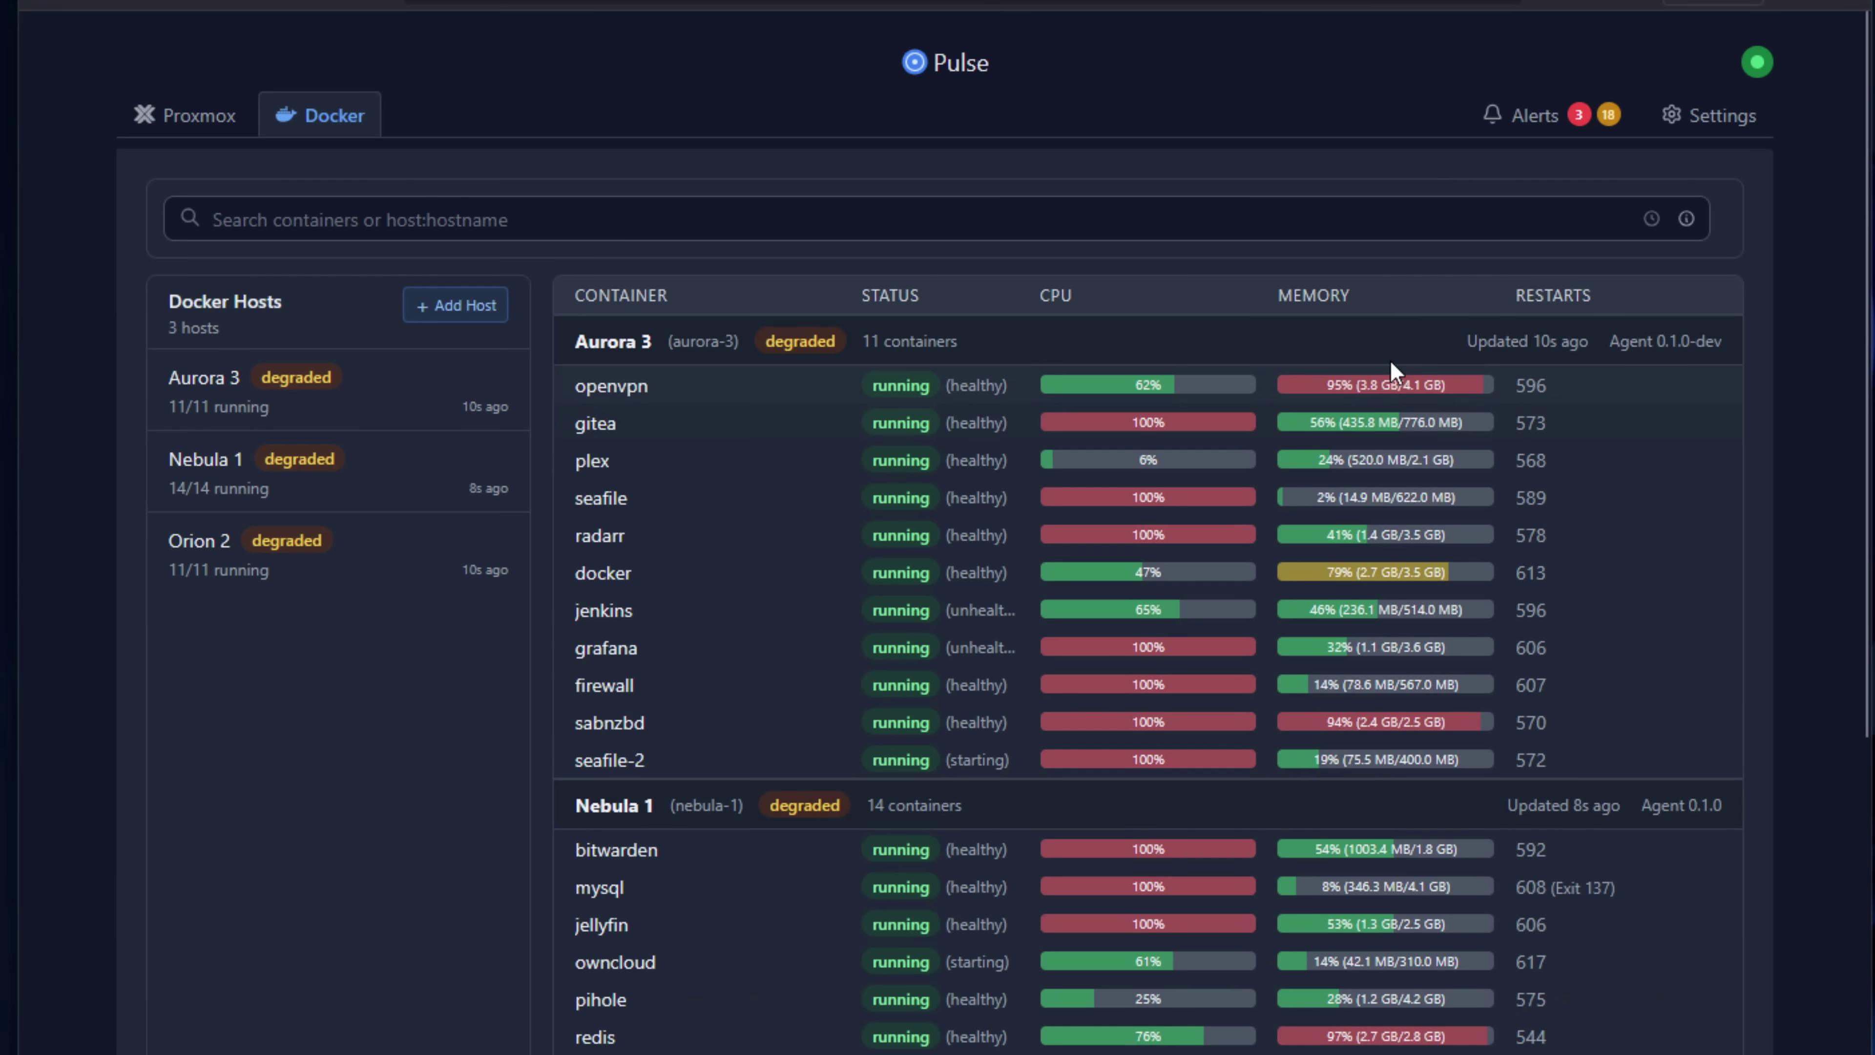
scroll(863, 484, down, 3)
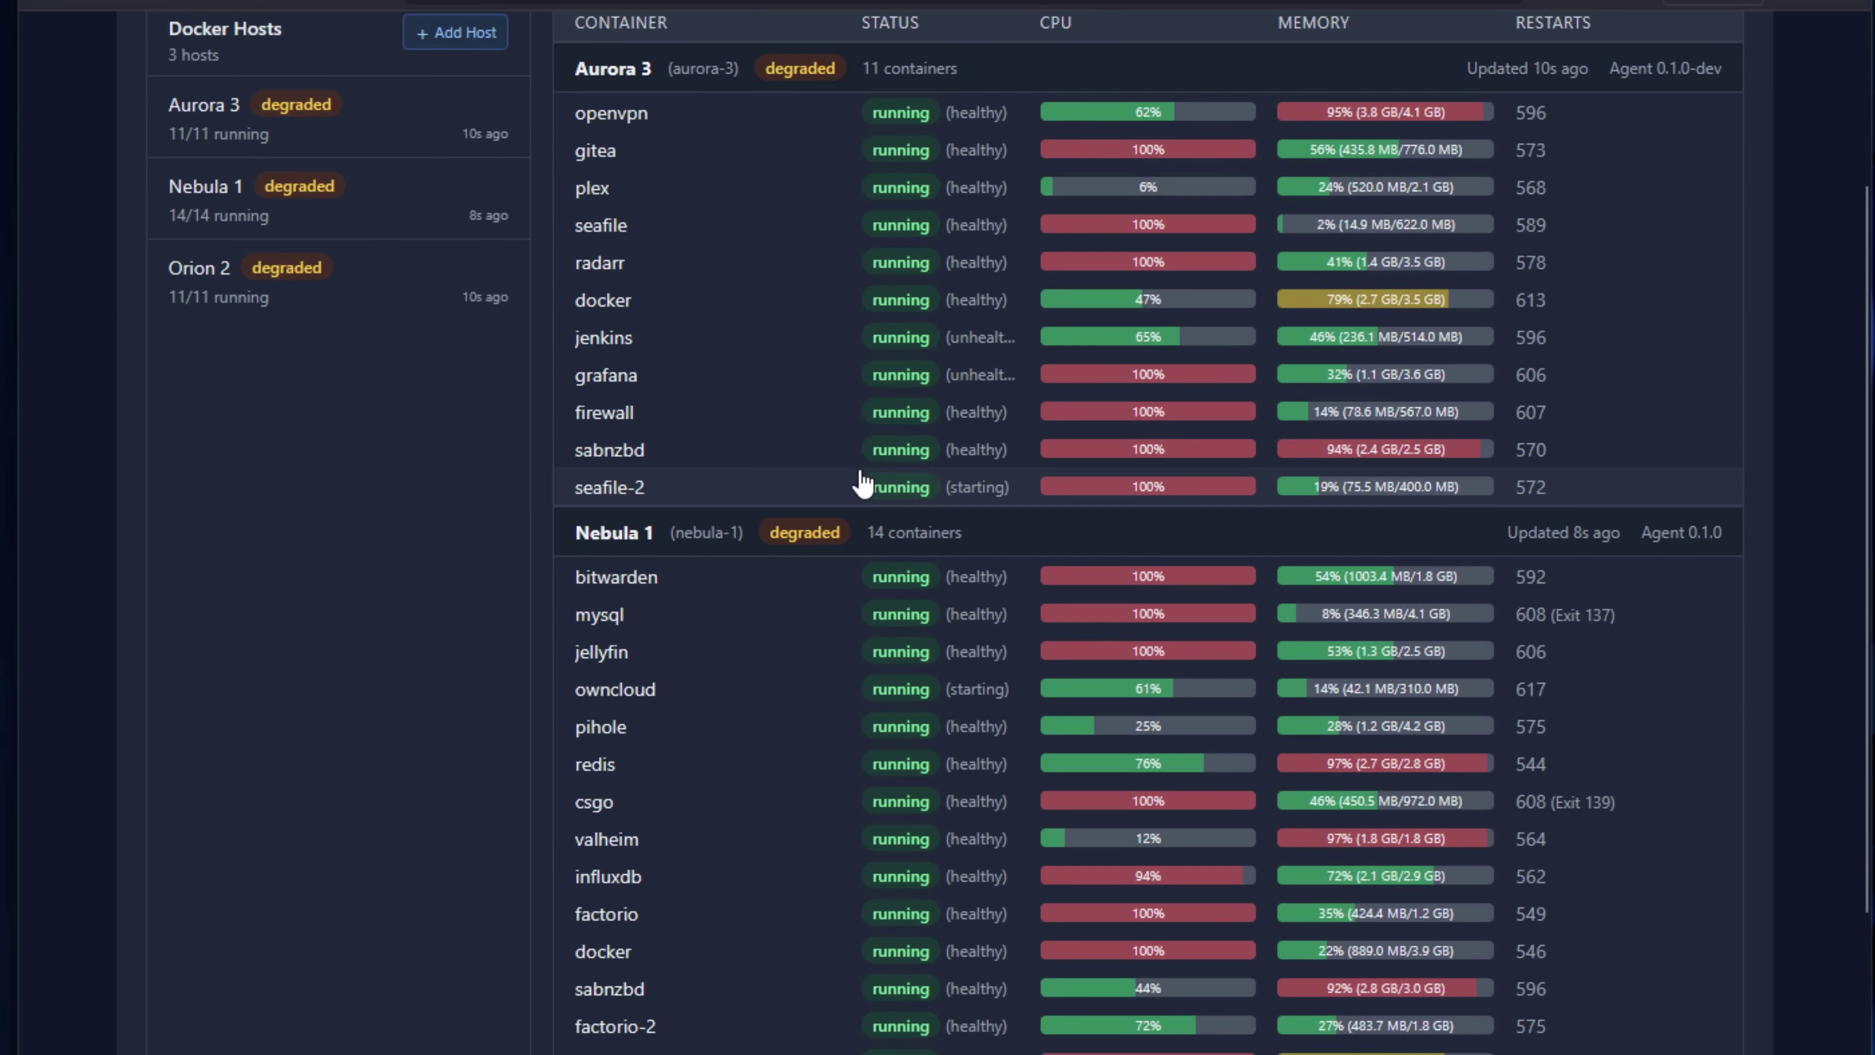
scroll(863, 484, down, 4)
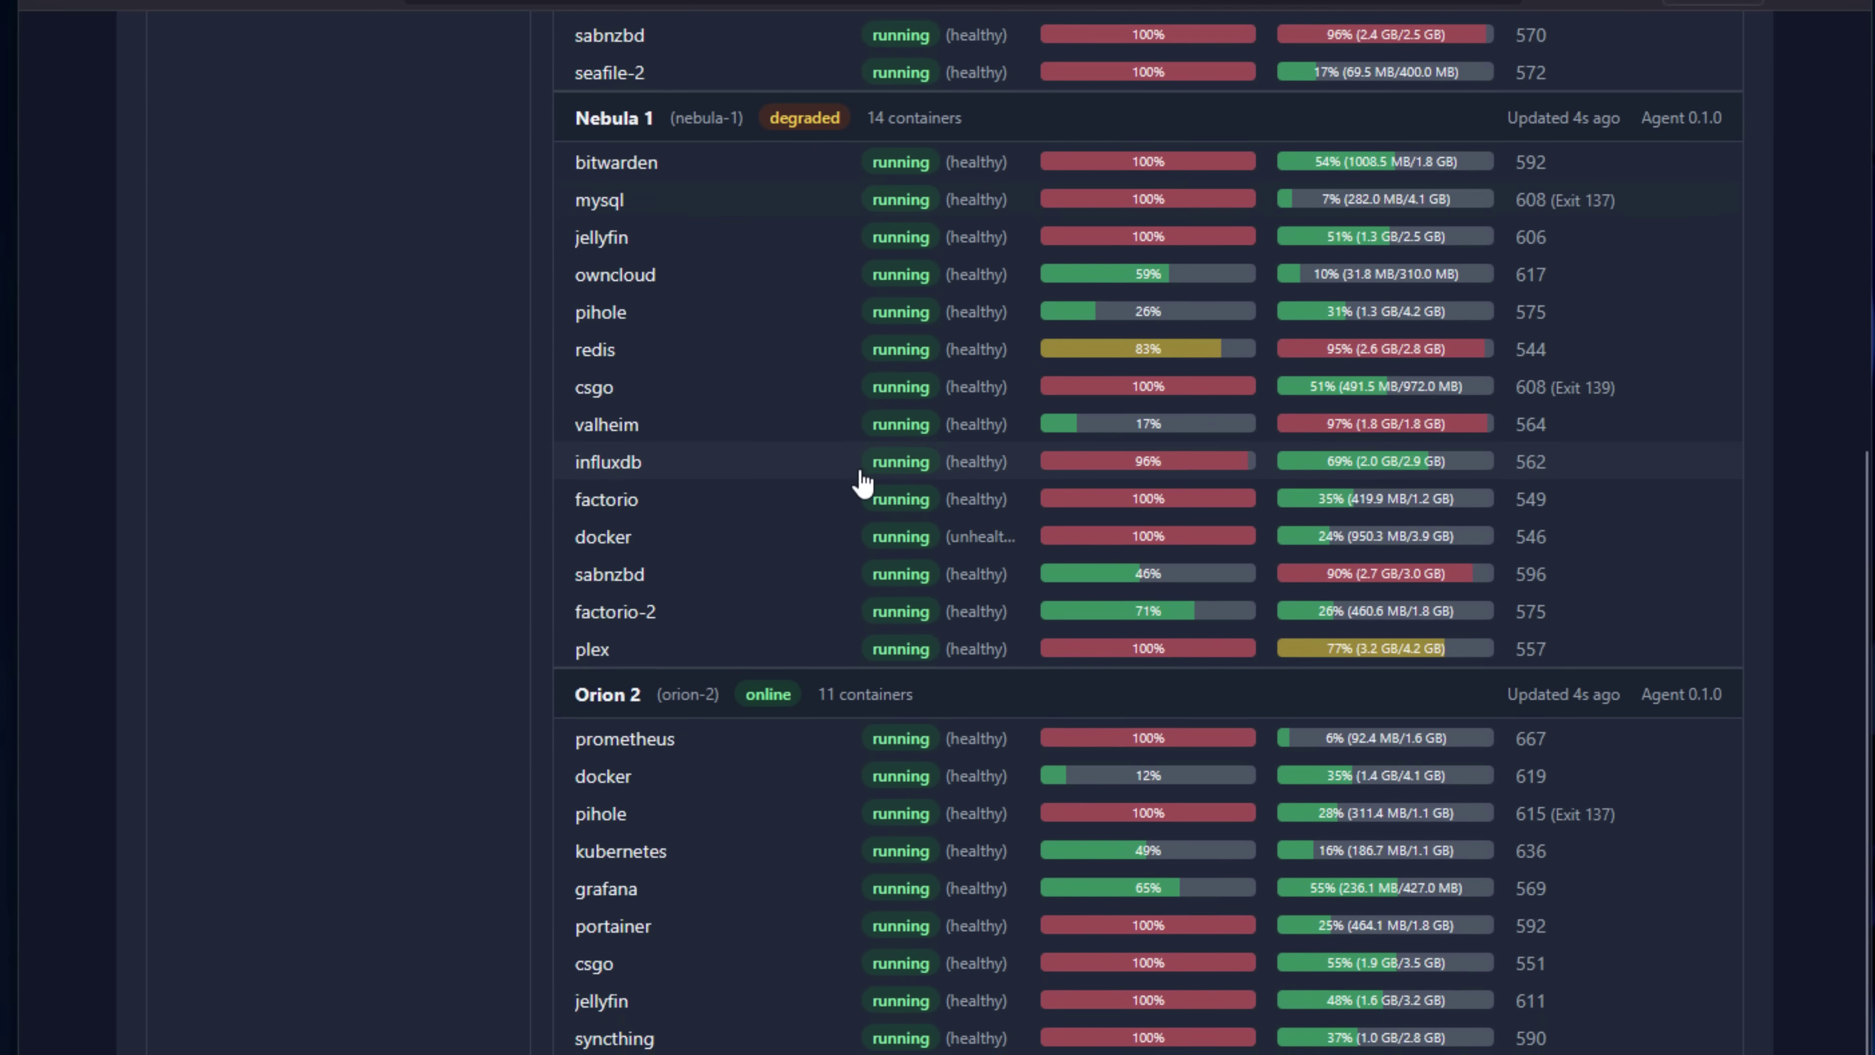
scroll(864, 484, up, 7)
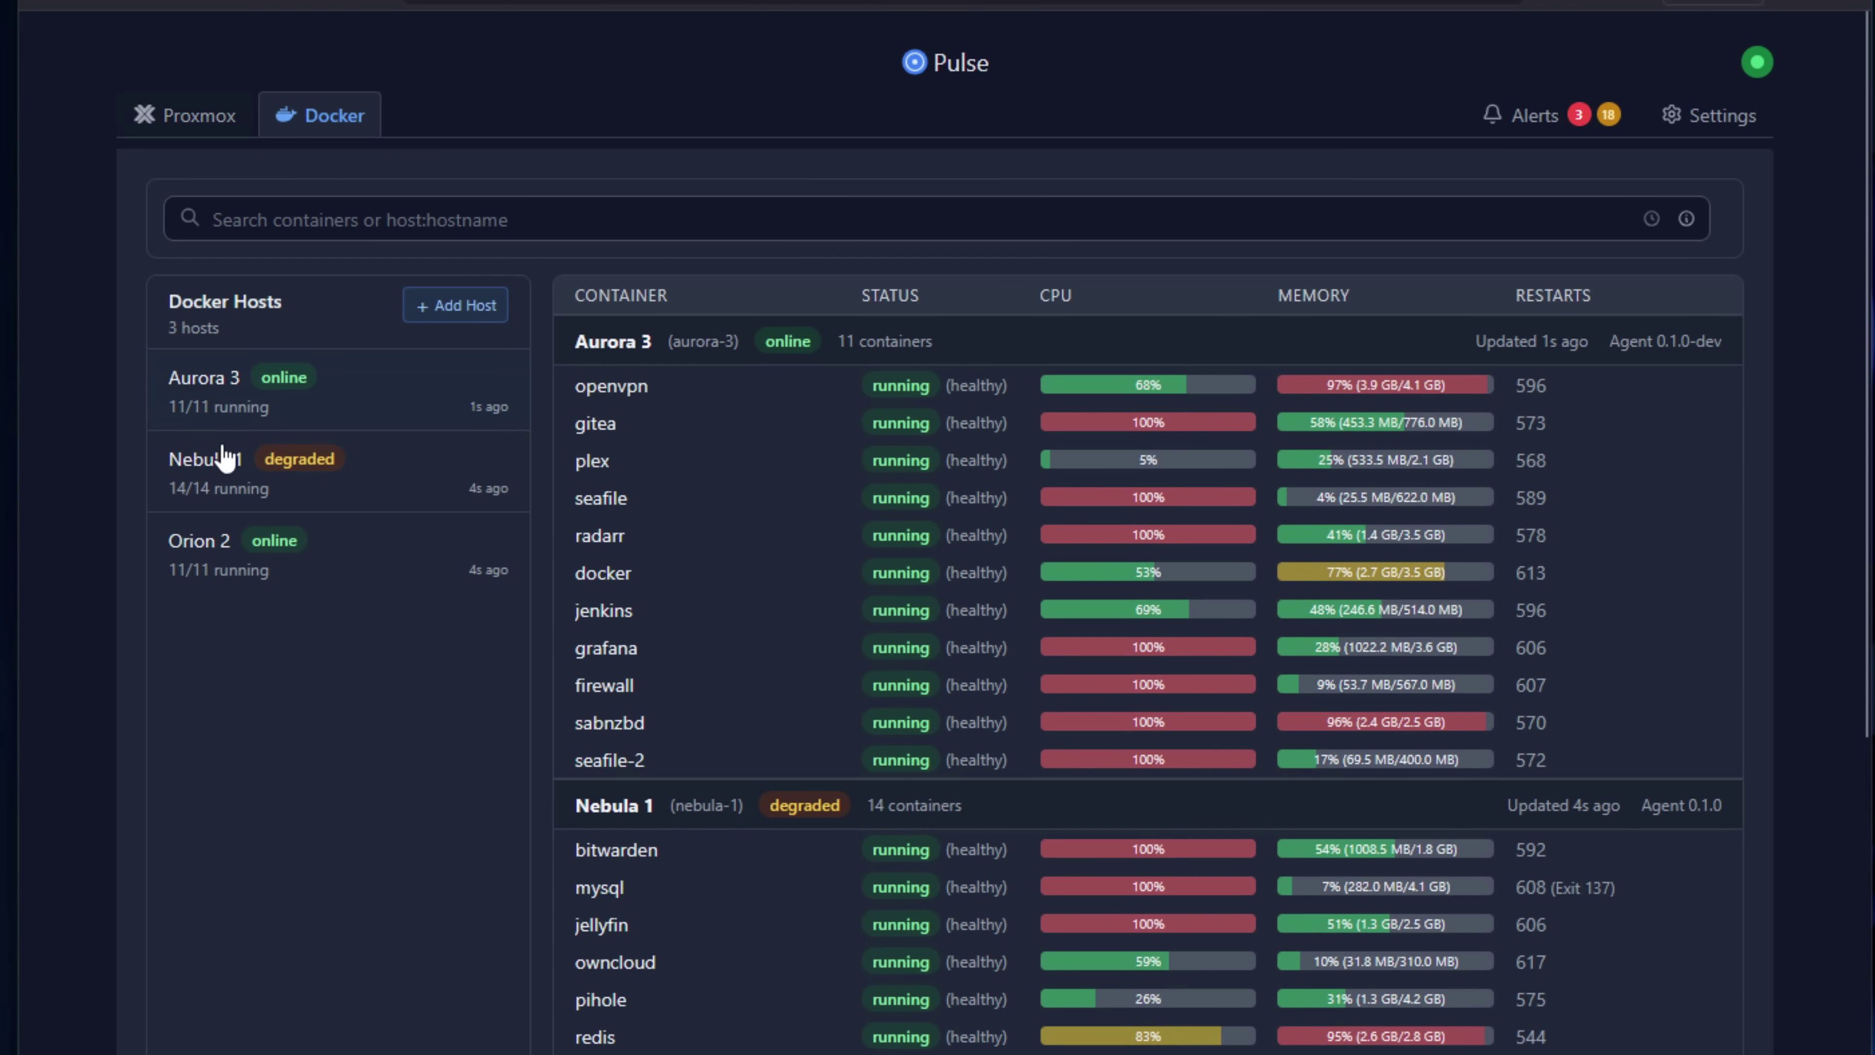
click(233, 482)
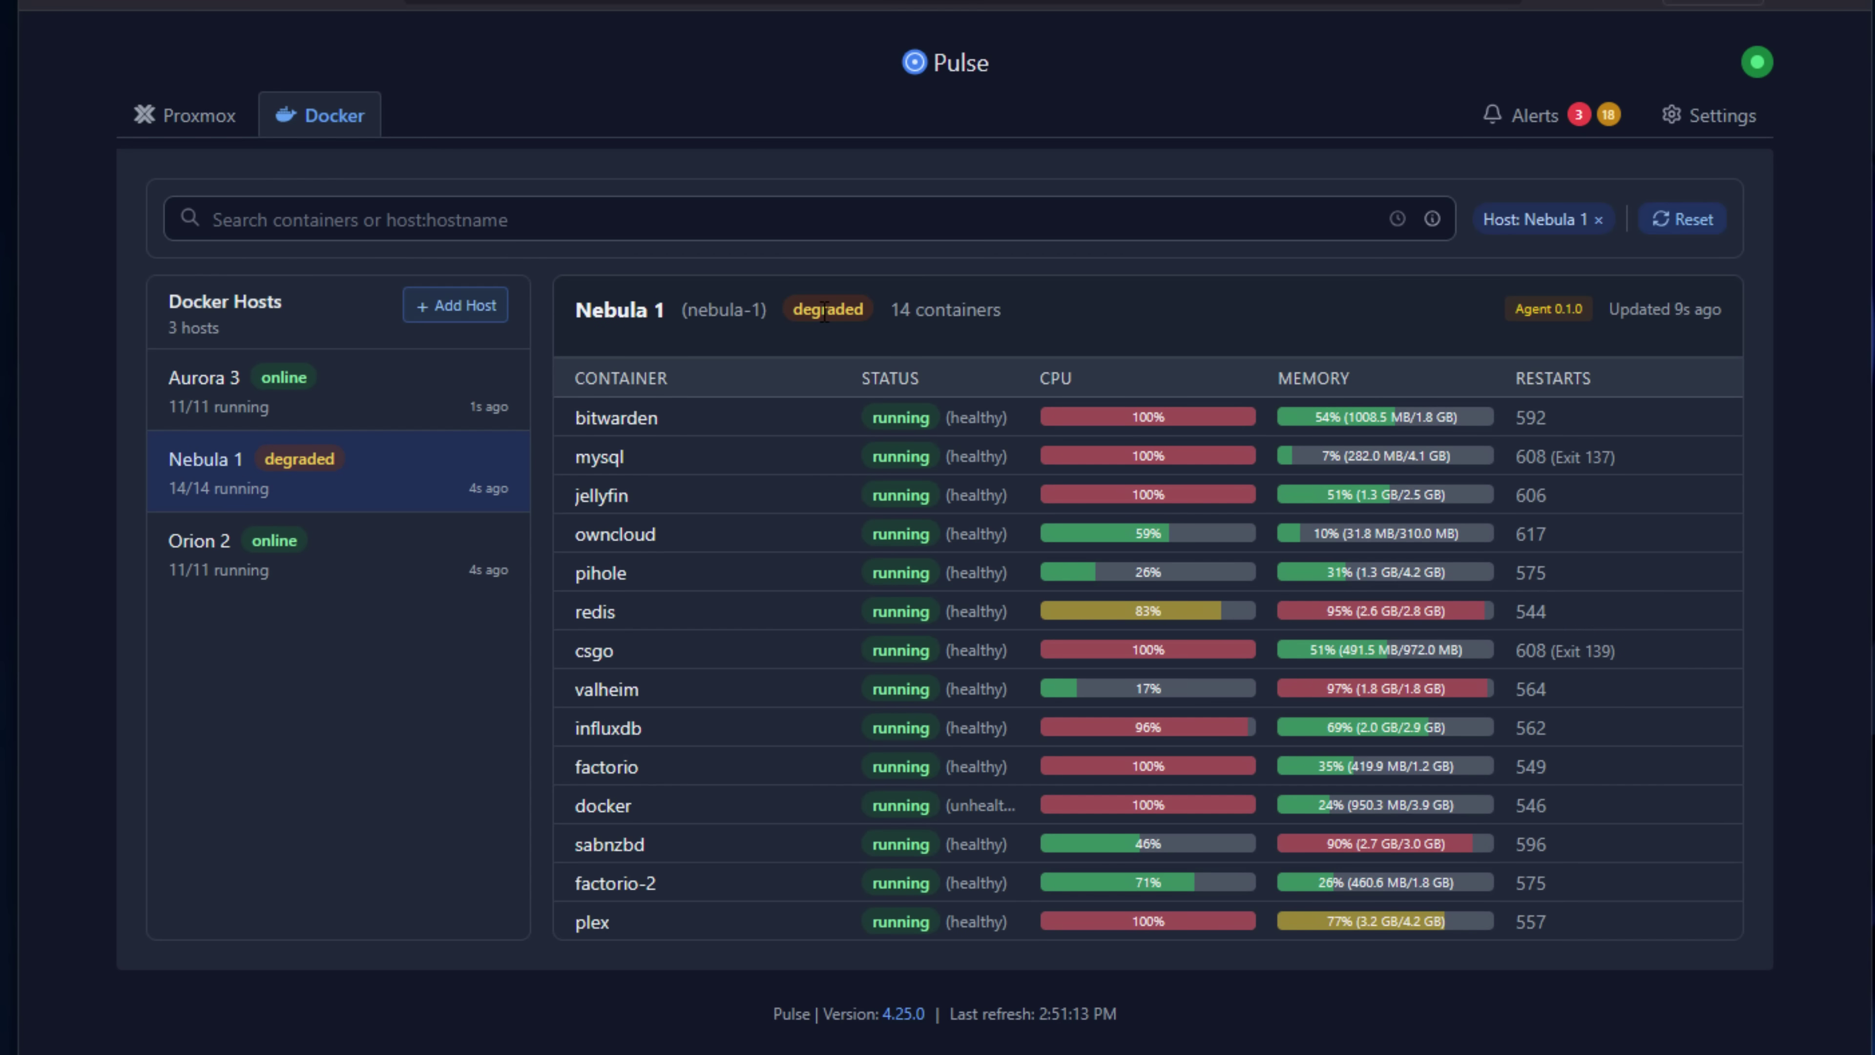
click(1568, 132)
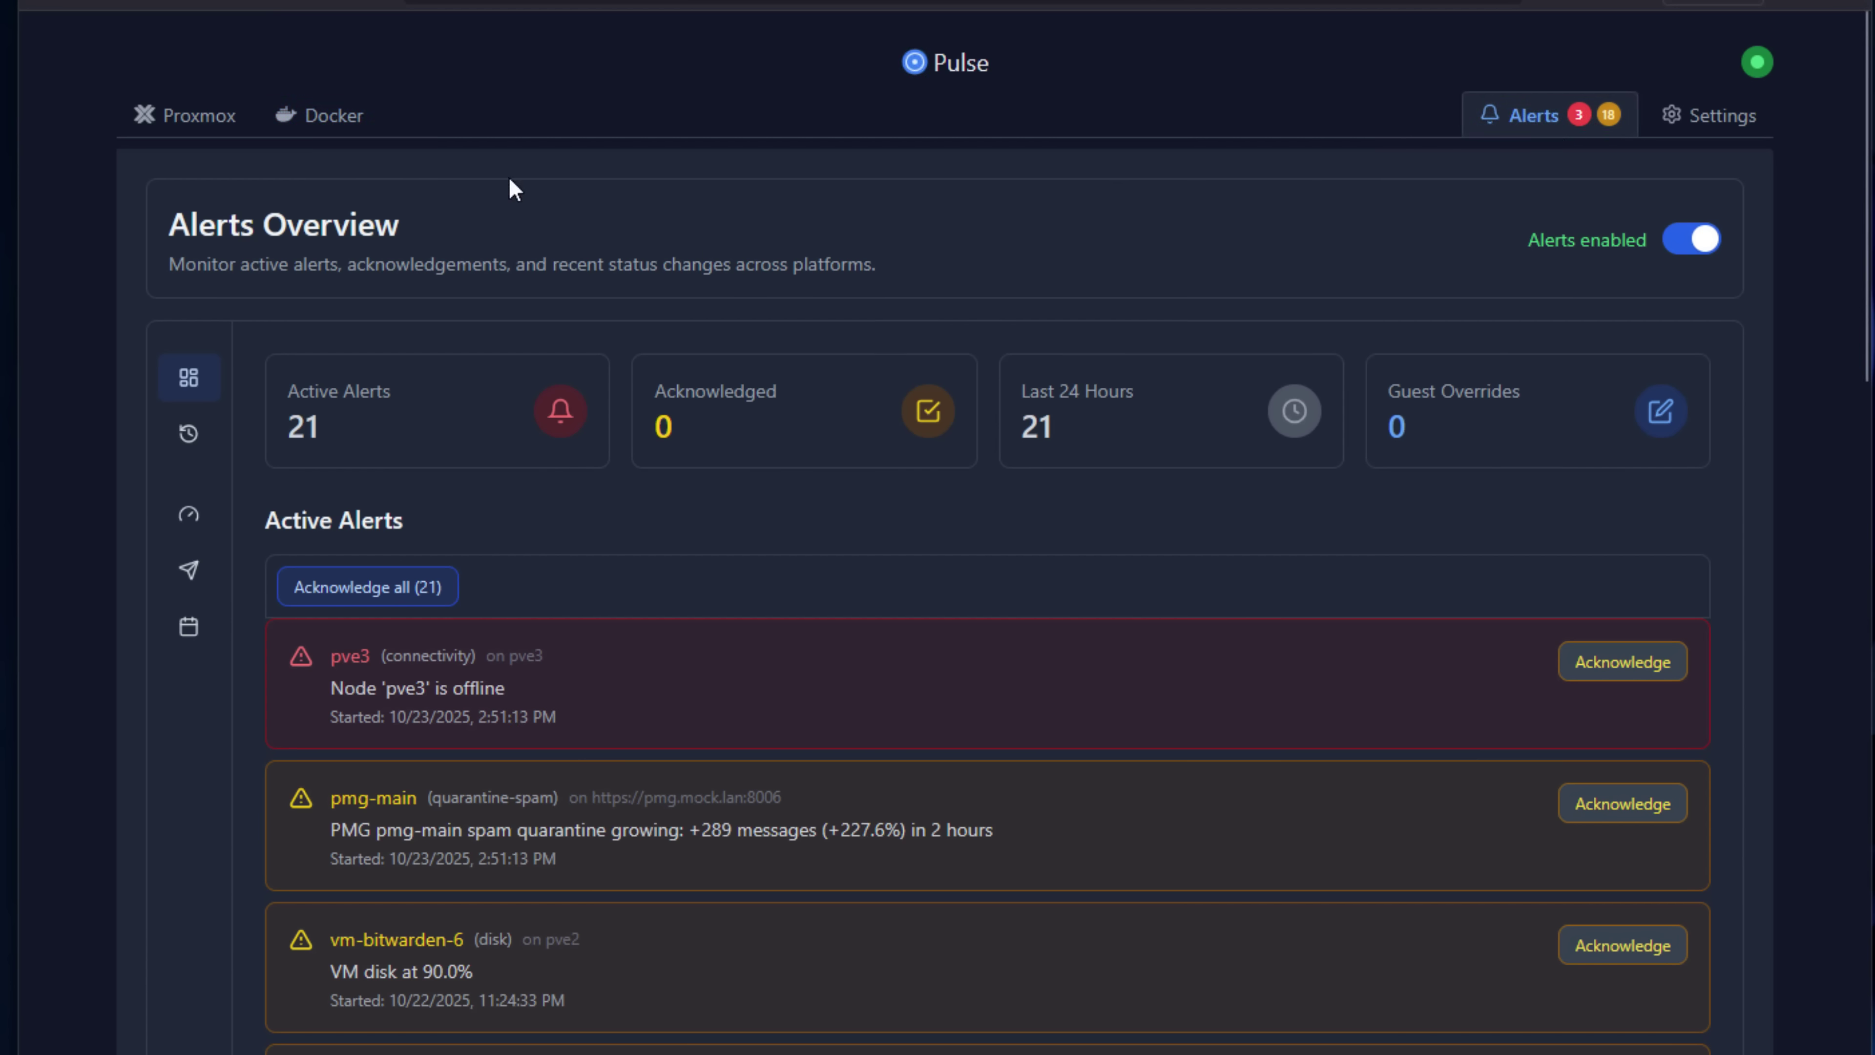
Go to the Proxmox backups list and scroll through the backups by date.
click(214, 120)
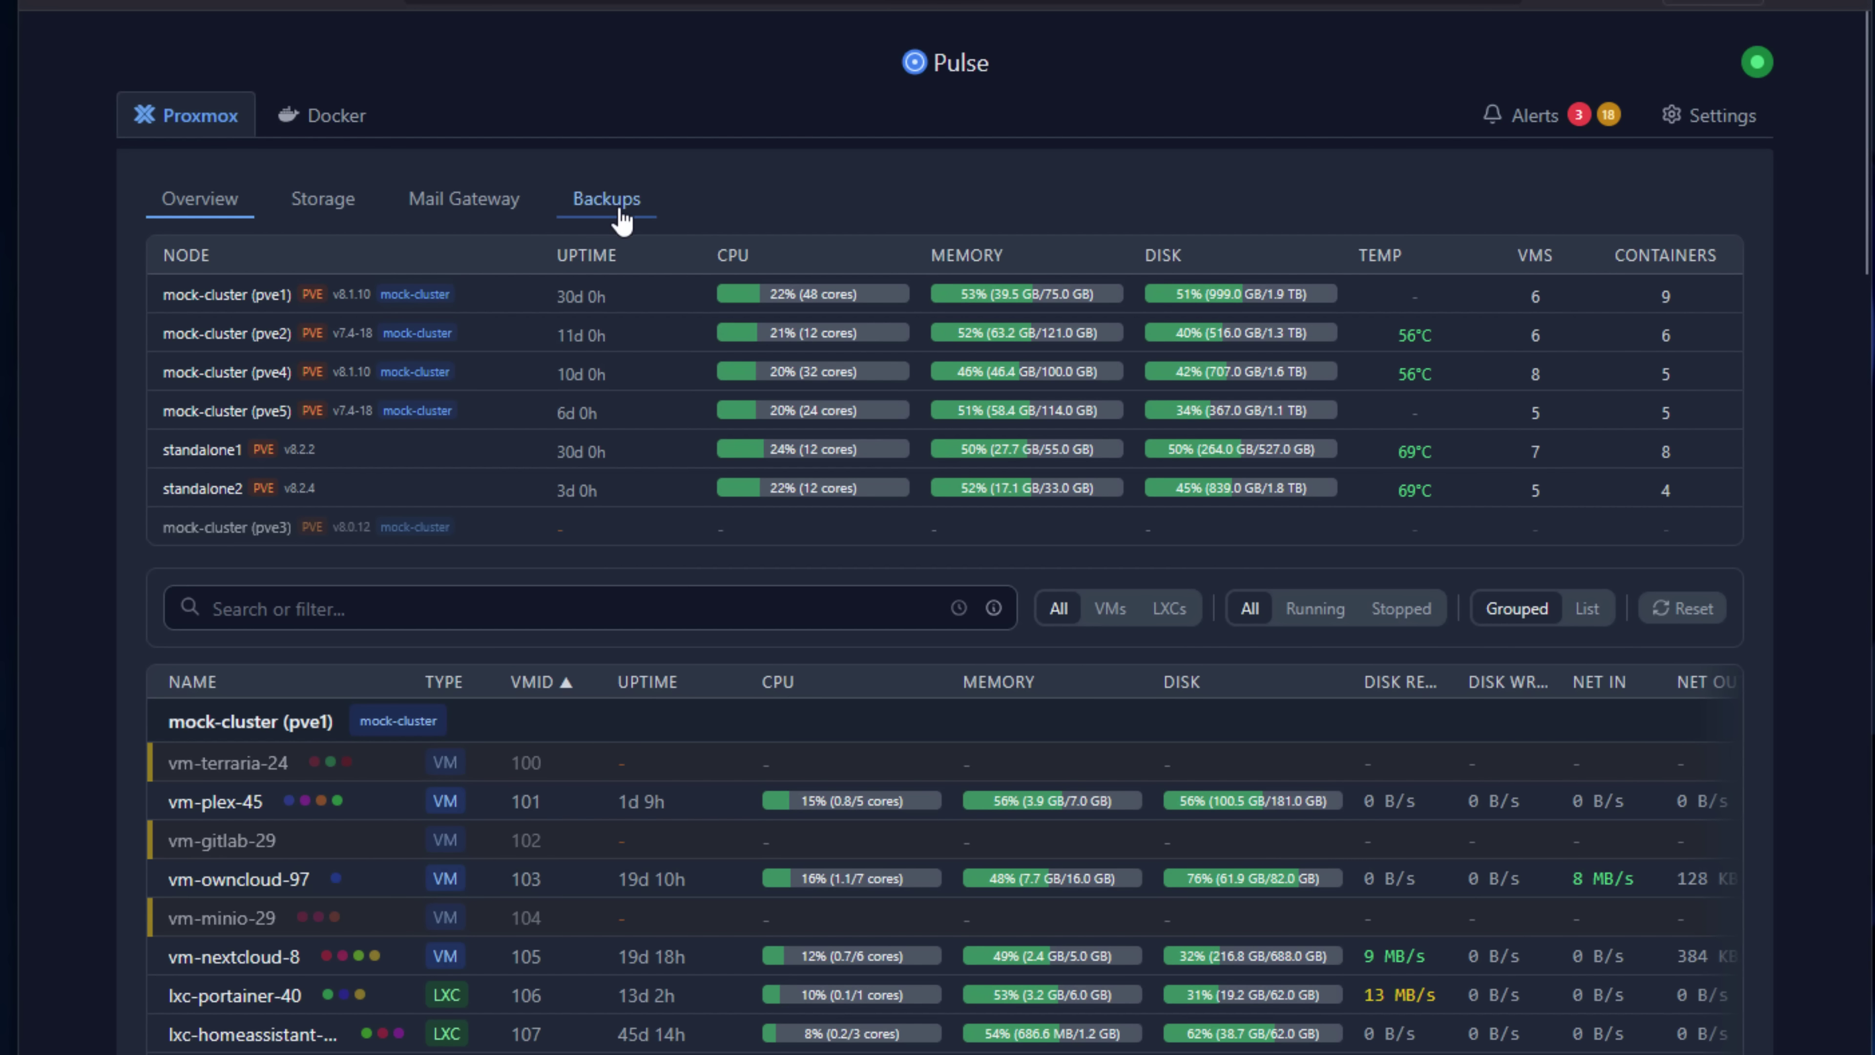
click(622, 215)
scroll(1310, 687, down, 3)
scroll(1310, 691, down, 6)
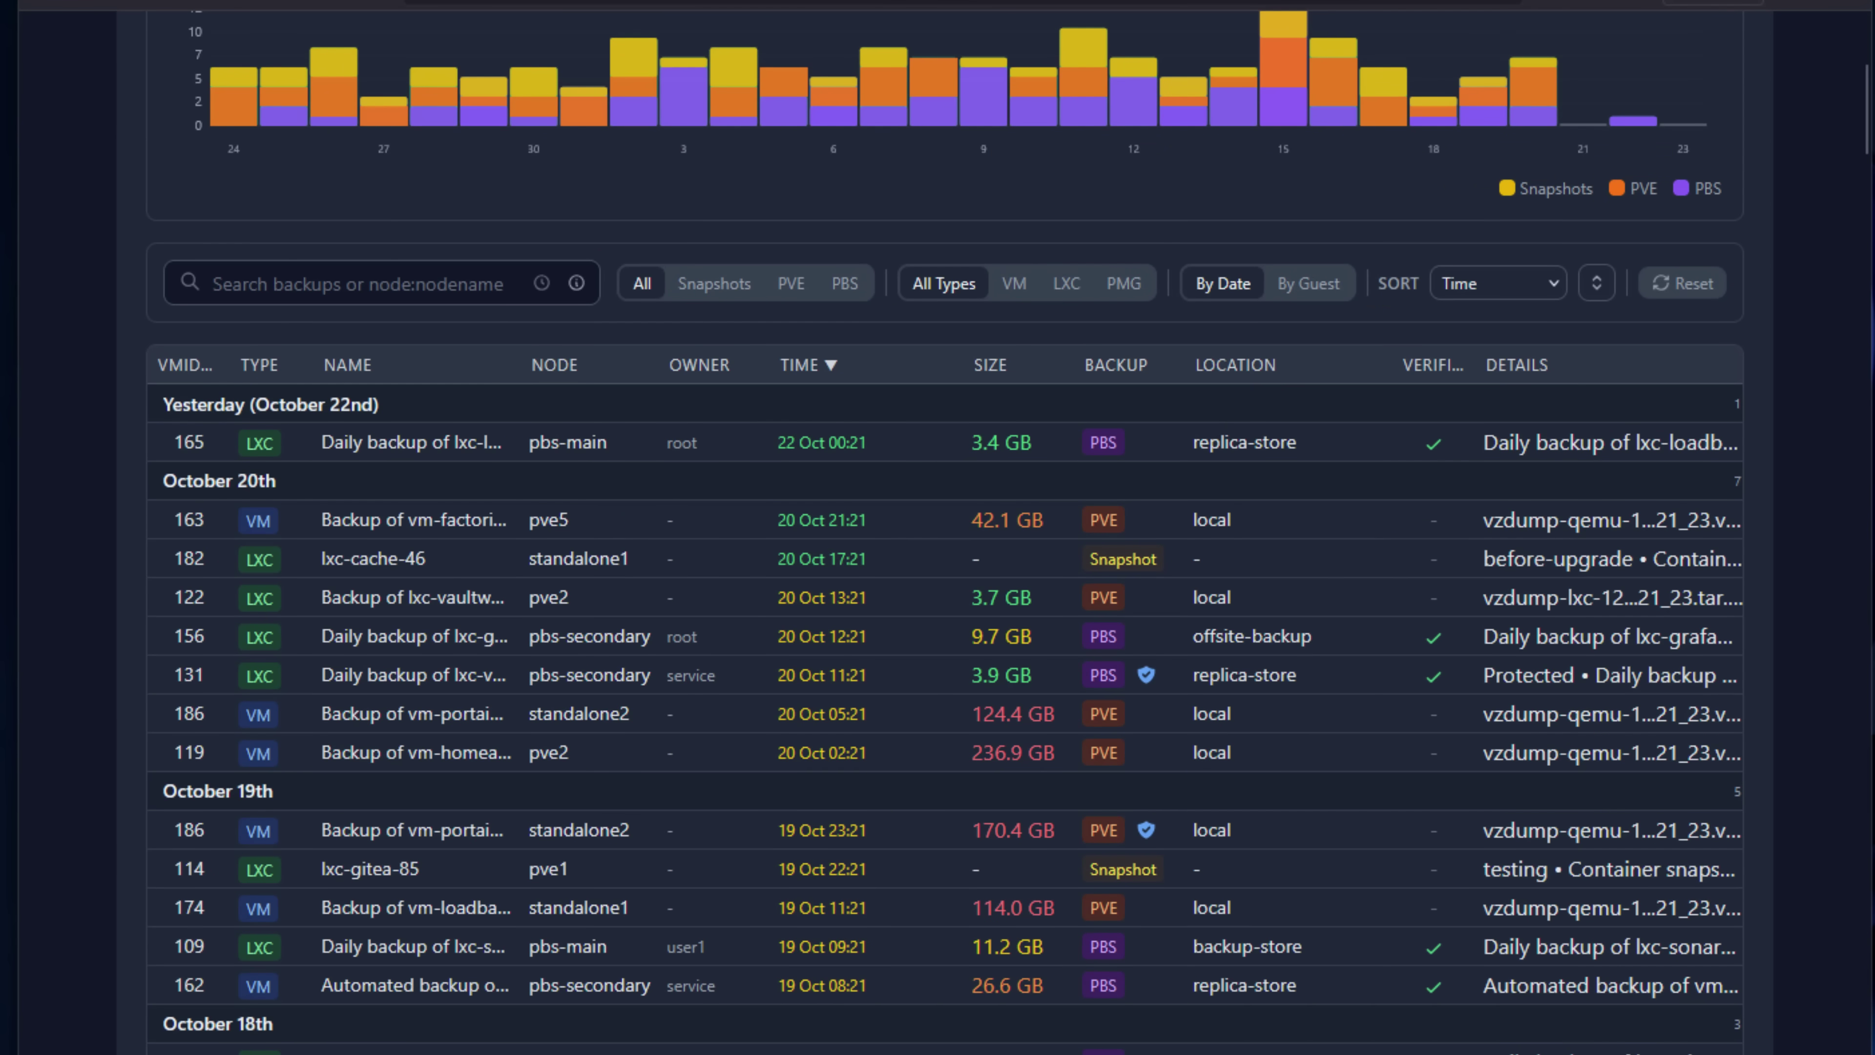